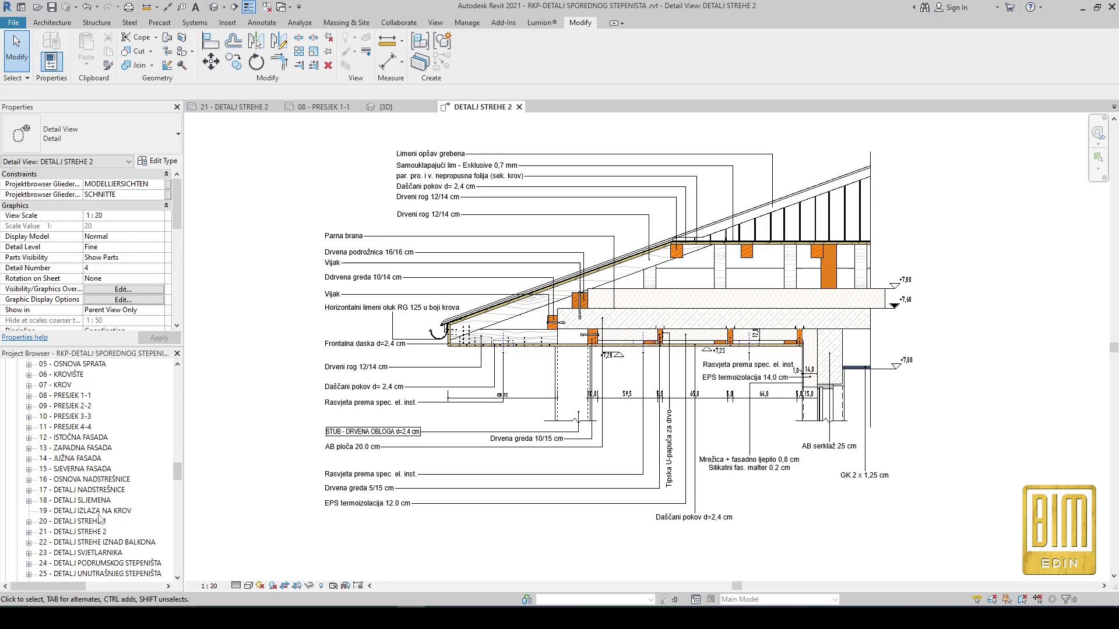
Step: Open the 21 - DETALJ STREHE 2 sheet and examine its roof section, callout details and metal panel drawing
double_click(83, 532)
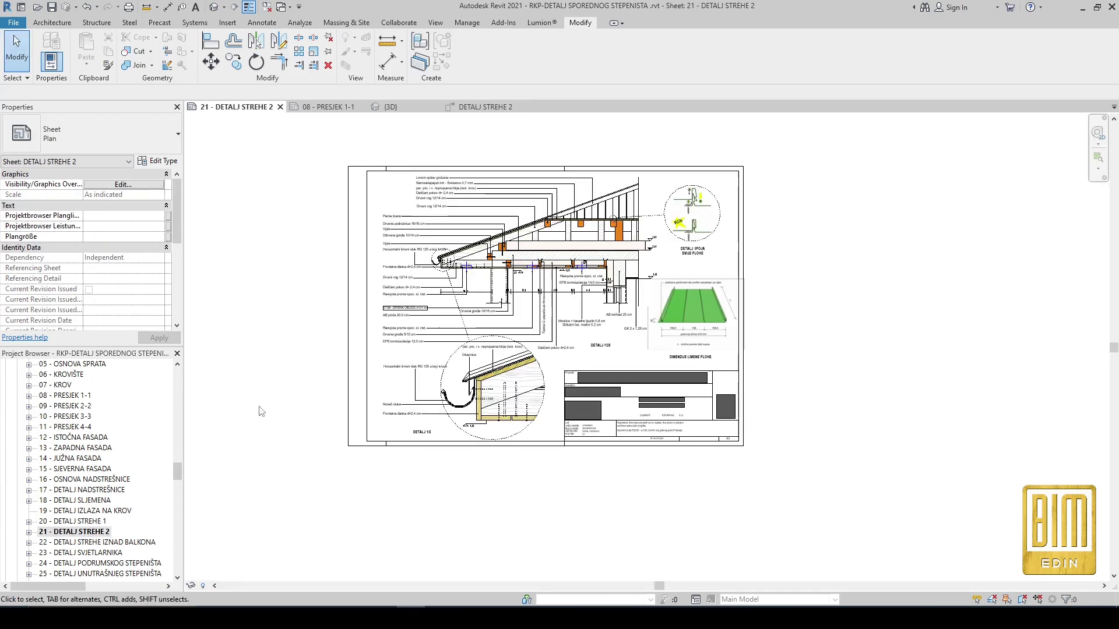
scroll(494, 293, up, 4)
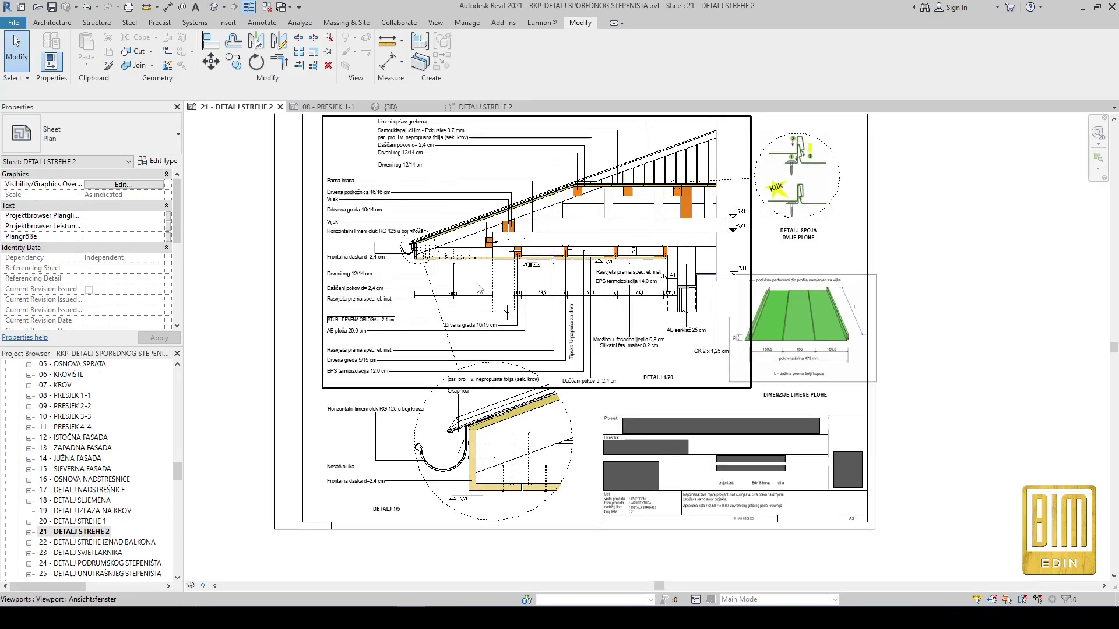
scroll(548, 341, down, 2)
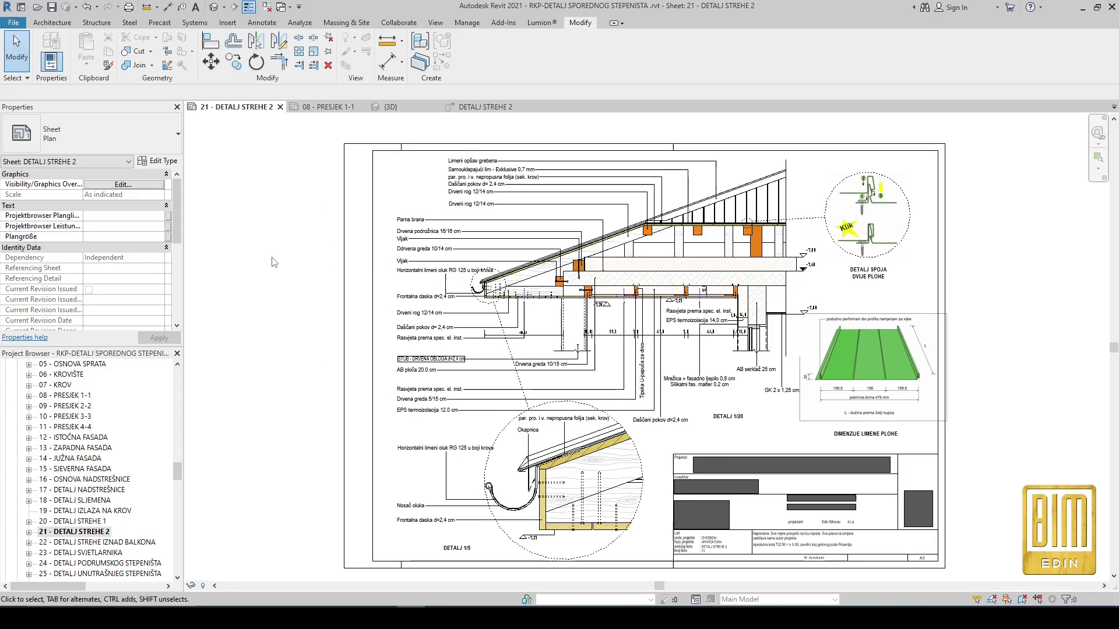
scroll(671, 232, down, 1)
scroll(363, 355, up, 1)
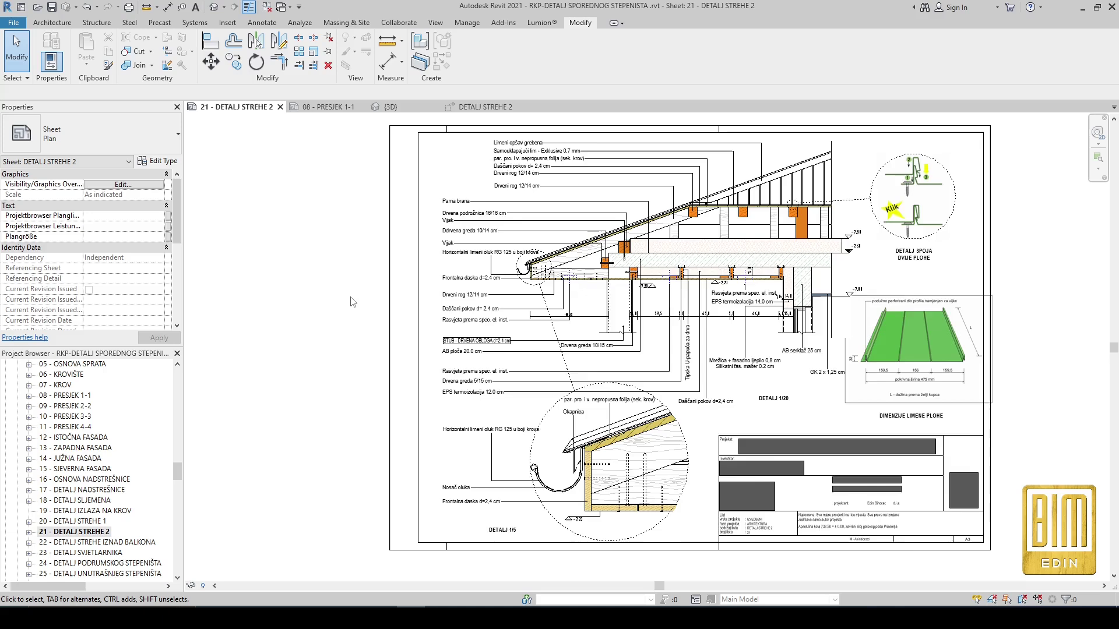
scroll(352, 301, up, 1)
scroll(351, 302, down, 1)
scroll(865, 305, up, 1)
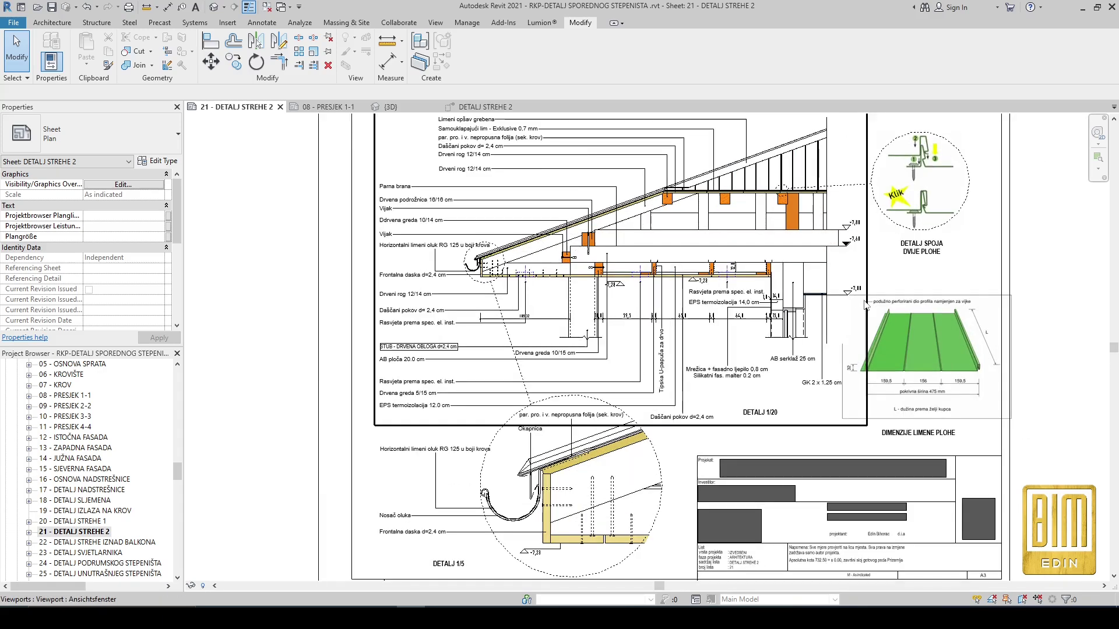
scroll(486, 376, down, 1)
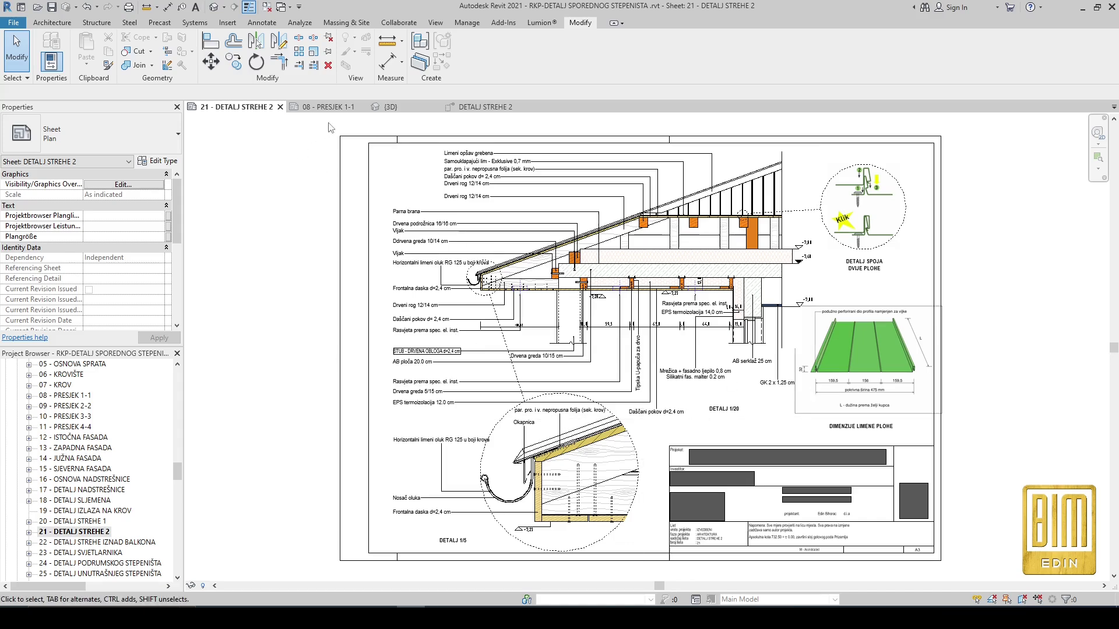
Step: Find the ground floor plan sheet 04 - OSNOVA PRIZEMLJA among the project's sheets and open it
scroll(139, 419, up, 15)
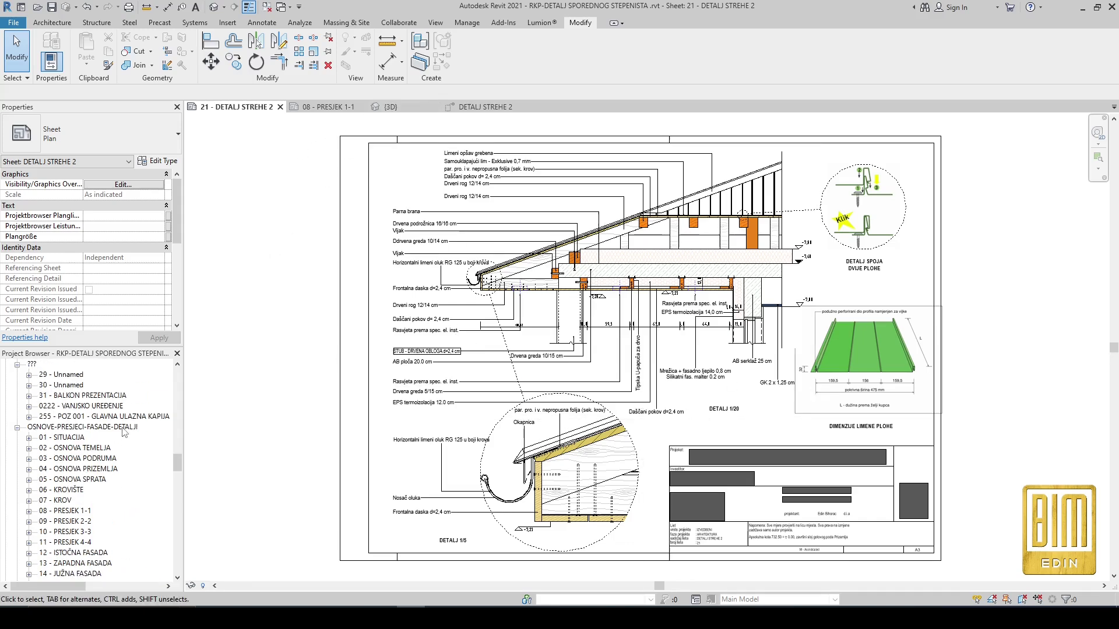
scroll(123, 431, up, 4)
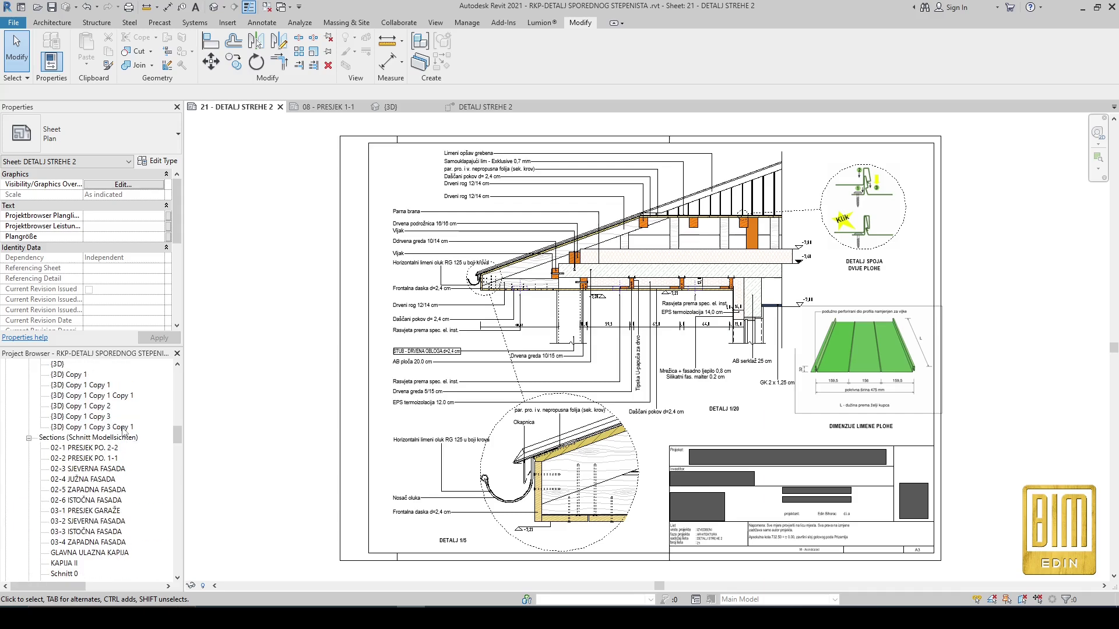
scroll(124, 431, down, 12)
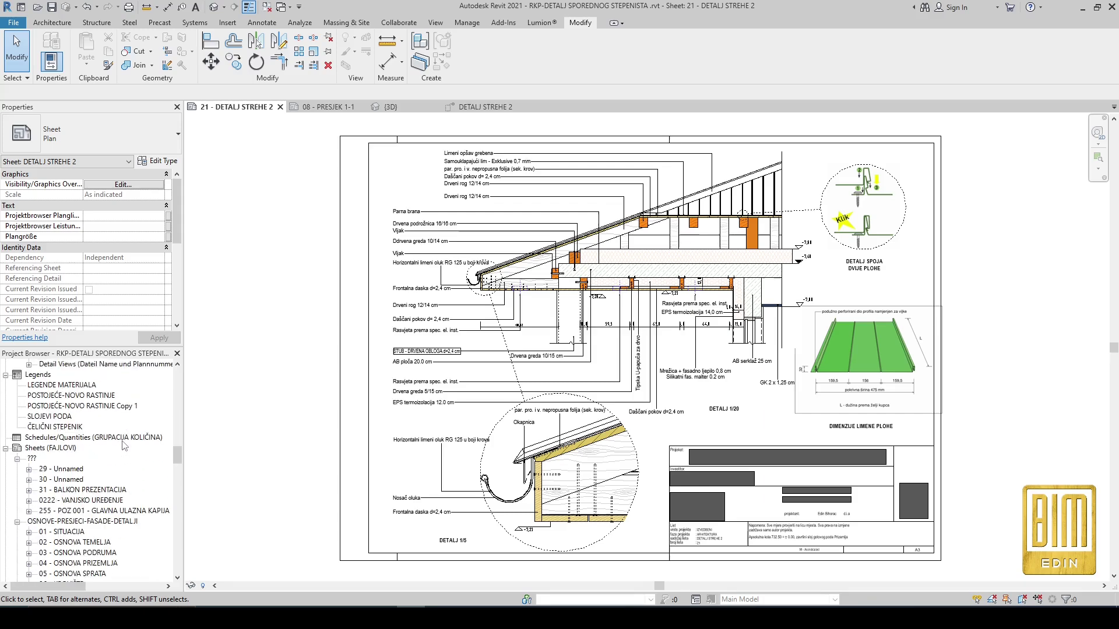
scroll(124, 447, down, 4)
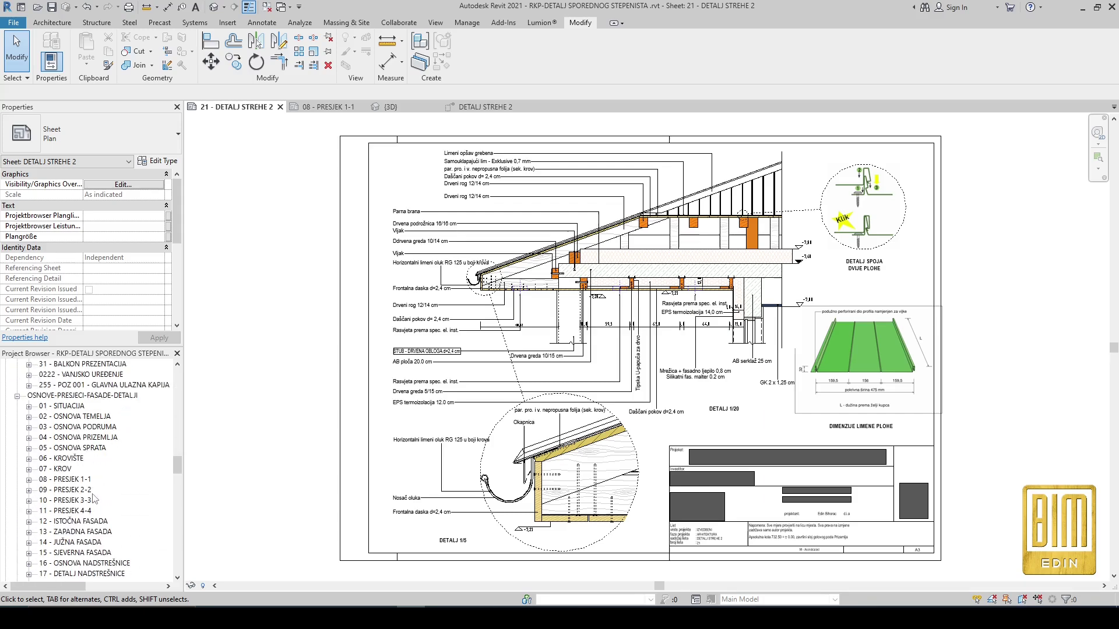
click(71, 439)
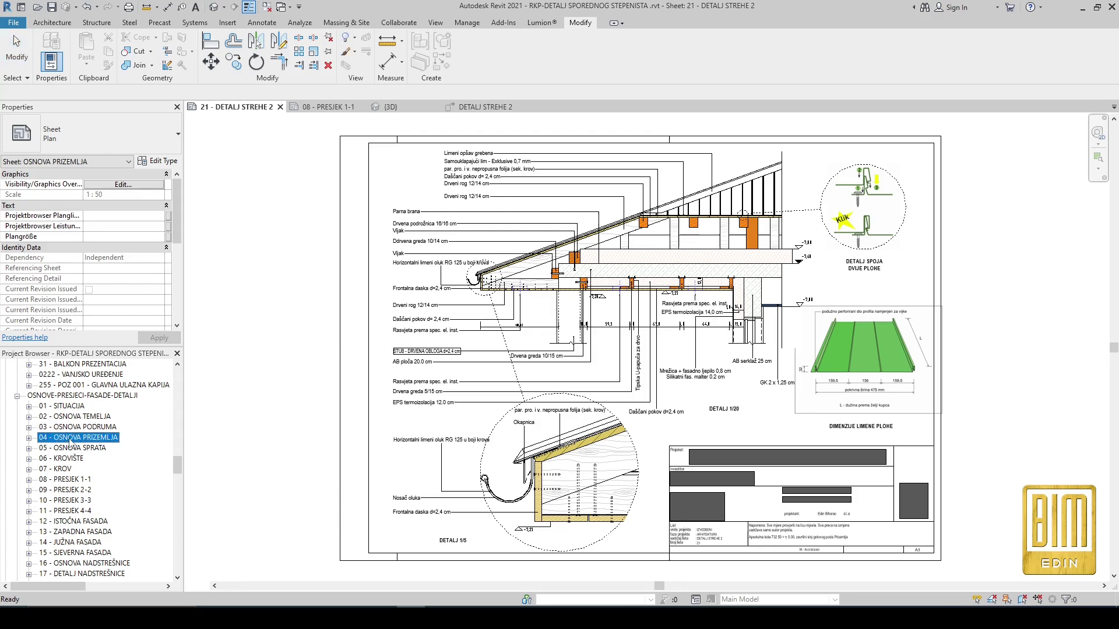
double_click(69, 439)
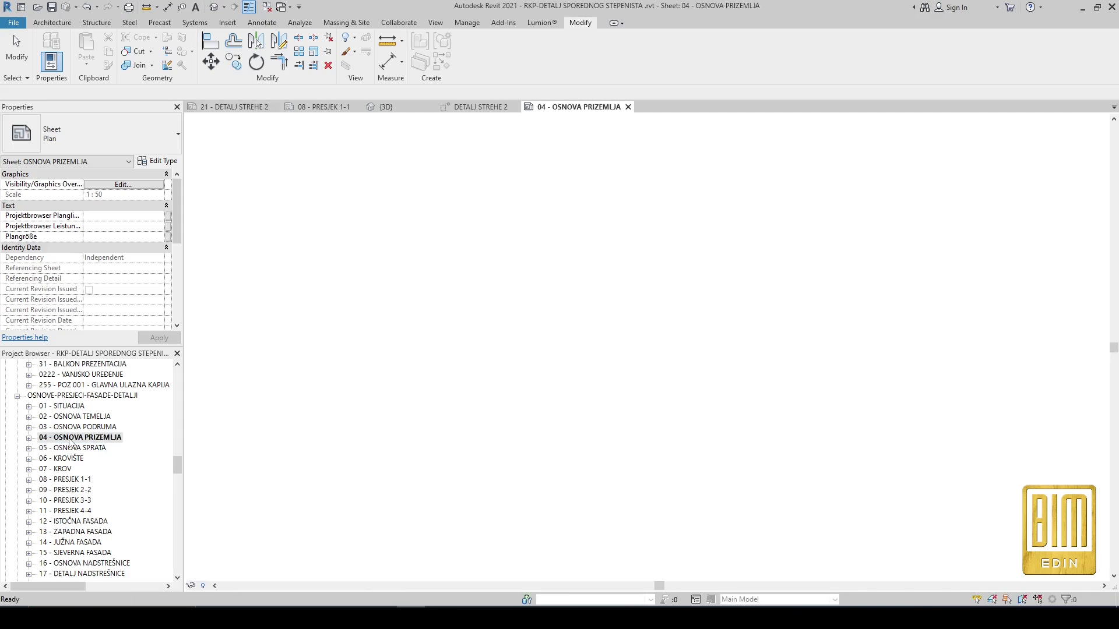
Step: Activate the floor plan on the sheet and open section 01-1 PRESJEK 1-1 from its section line across ULAZNA TERASA
scroll(469, 398, up, 6)
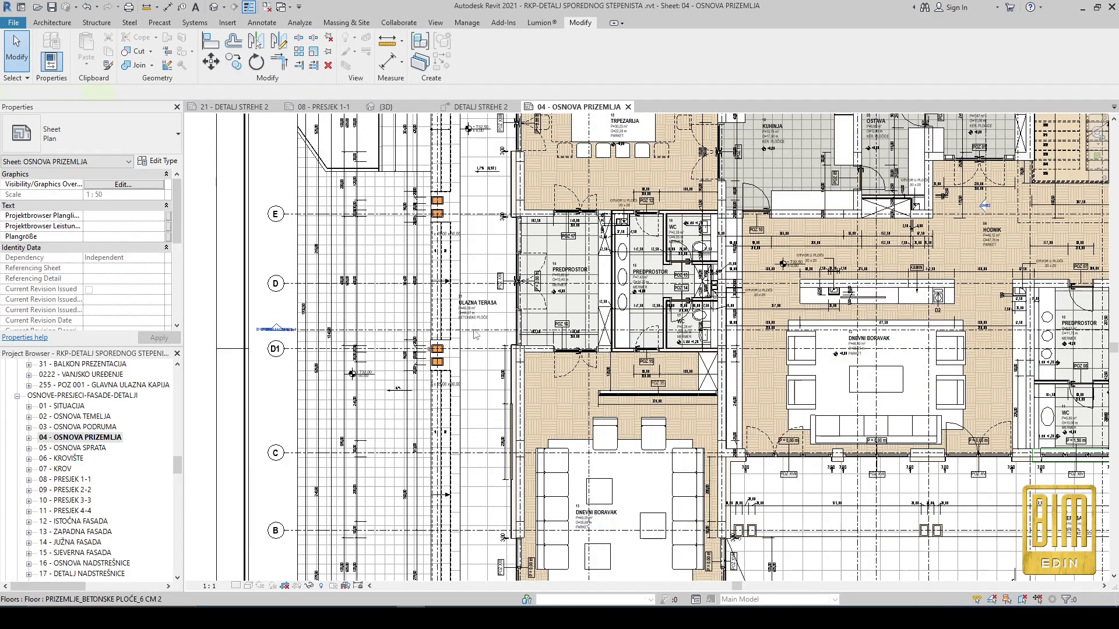
double_click(494, 342)
scroll(494, 338, up, 3)
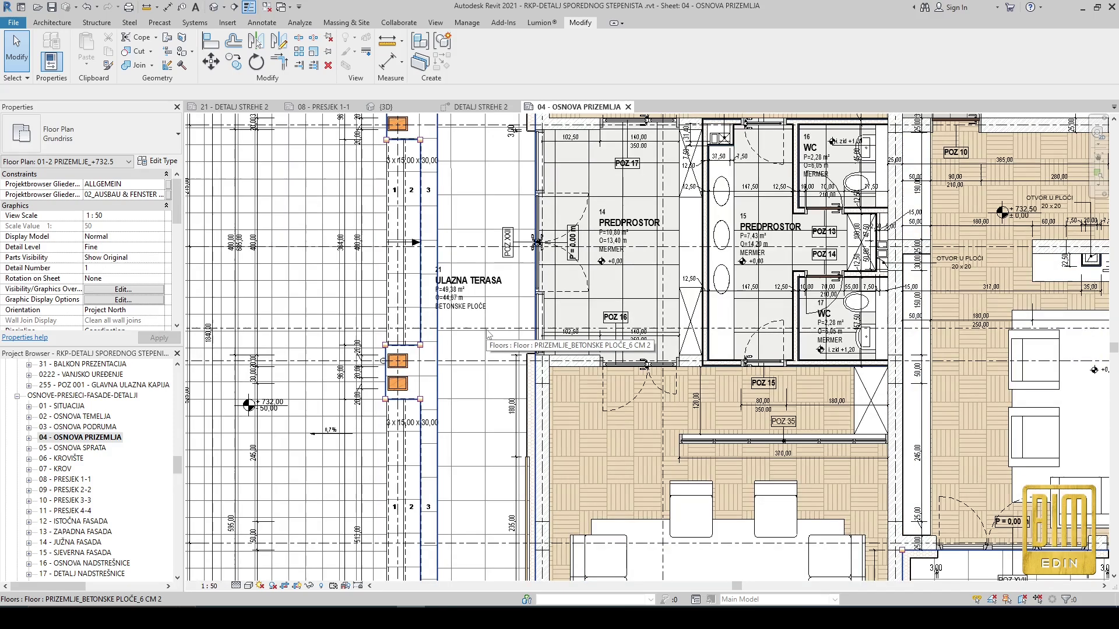
click(494, 326)
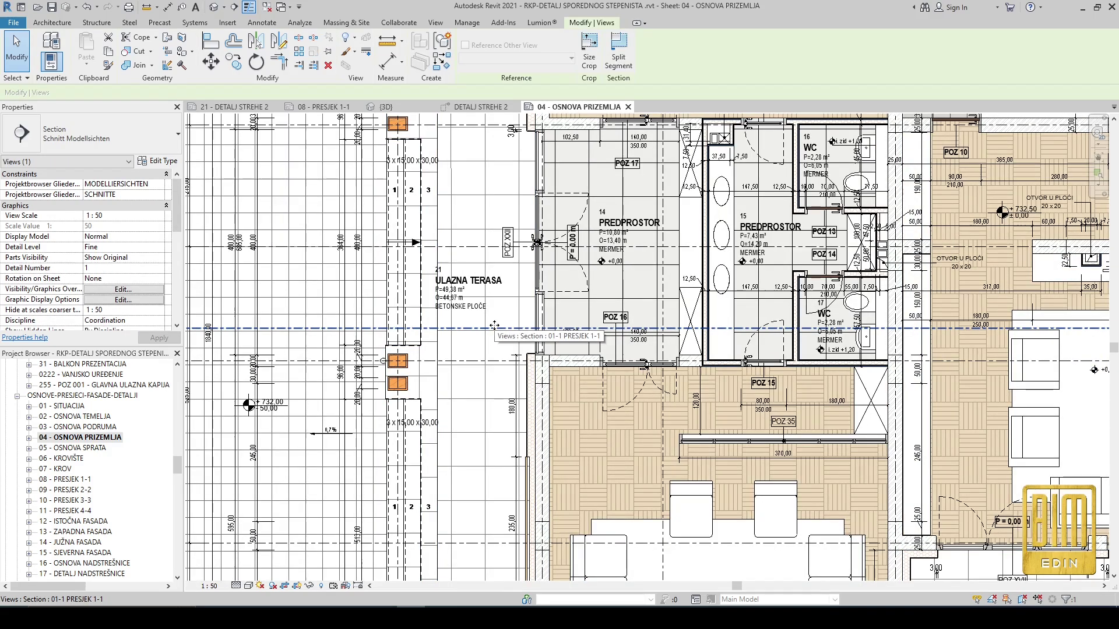
right_click(494, 326)
click(510, 342)
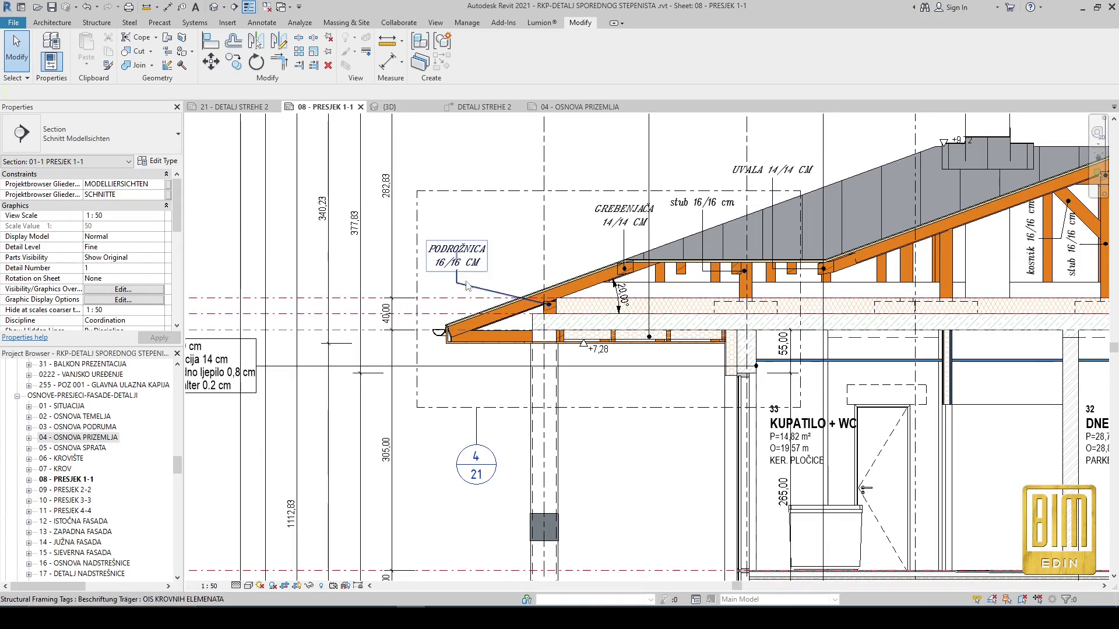
Step: Switch to the {3D} view and orient it to the section view 01-1 PRESJEK 1-1
click(399, 106)
scroll(489, 464, down, 2)
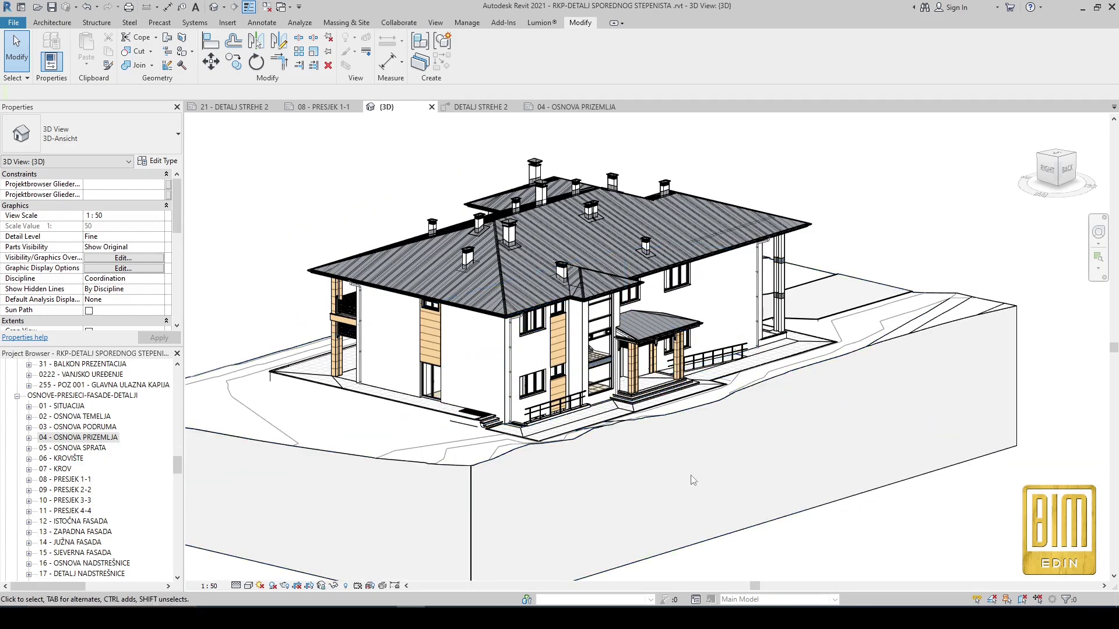
shift+middle_drag(697, 479, 699, 326)
right_click(1052, 169)
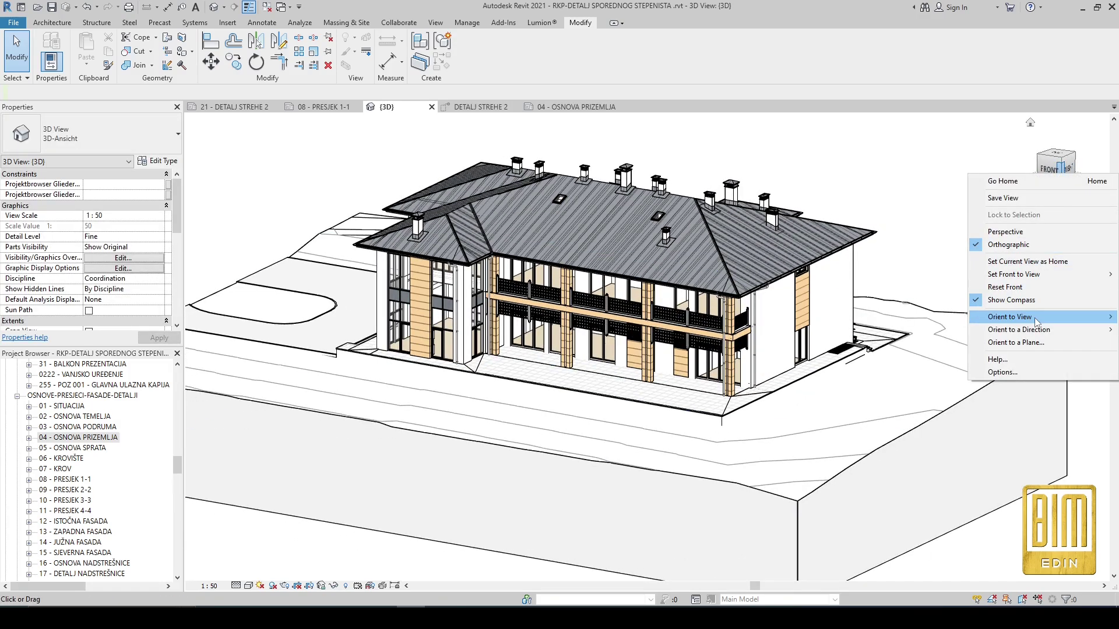
mouse_move(1031, 317)
mouse_move(936, 327)
click(758, 47)
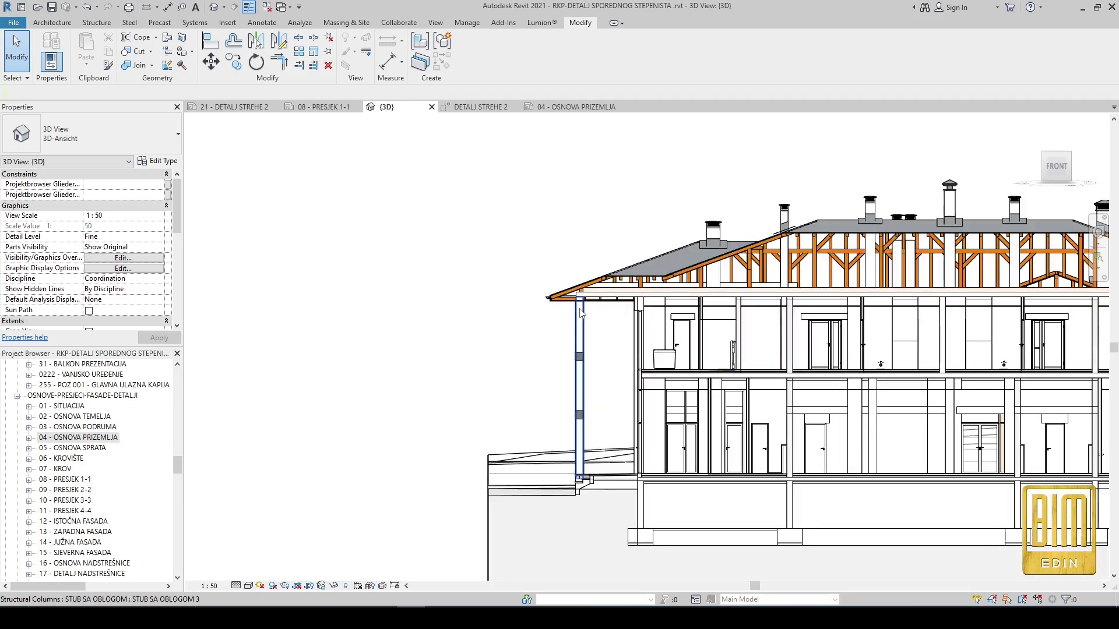
Step: Inspect the cut roof overhang in 3D, reveal the hidden elements and unhide the section box
scroll(668, 341, down, 5)
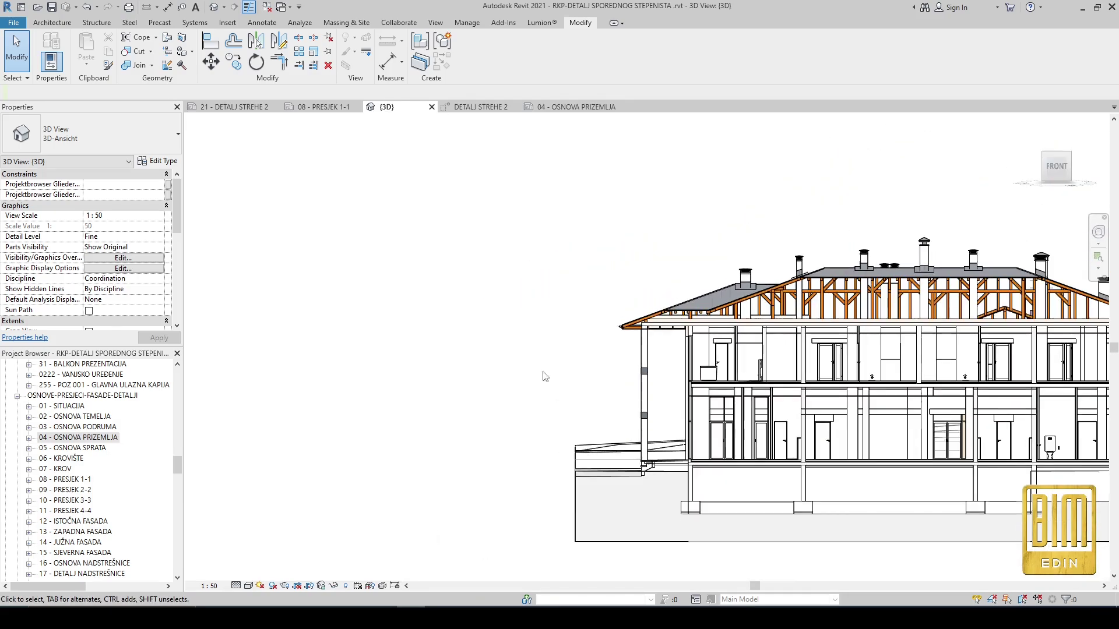
scroll(544, 375, down, 2)
shift+middle_drag(885, 434, 796, 452)
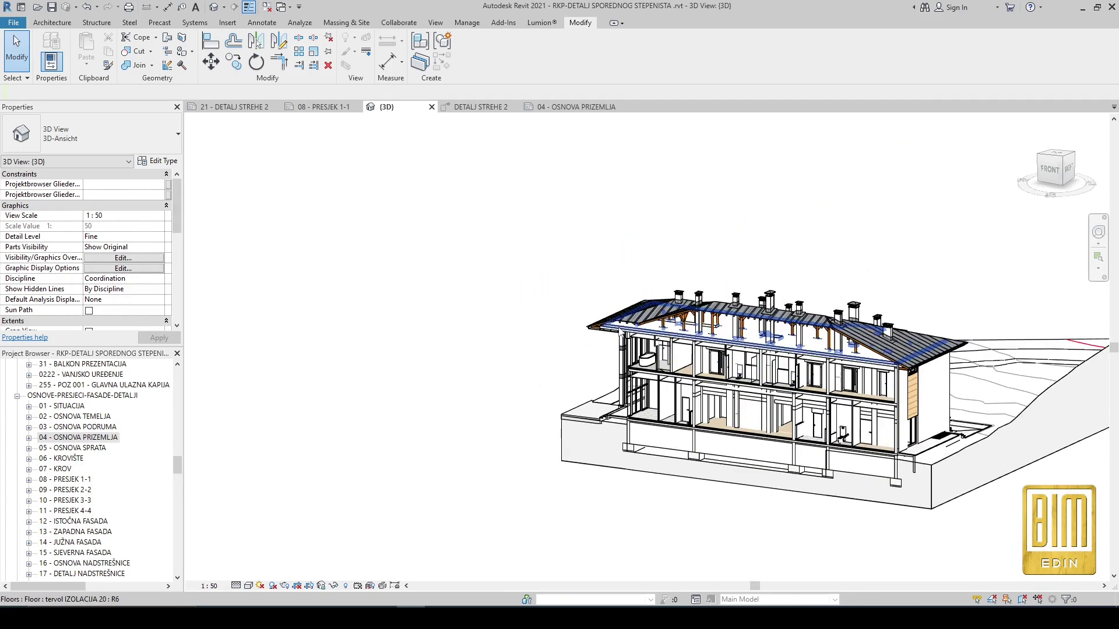
scroll(584, 327, up, 8)
scroll(496, 296, down, 5)
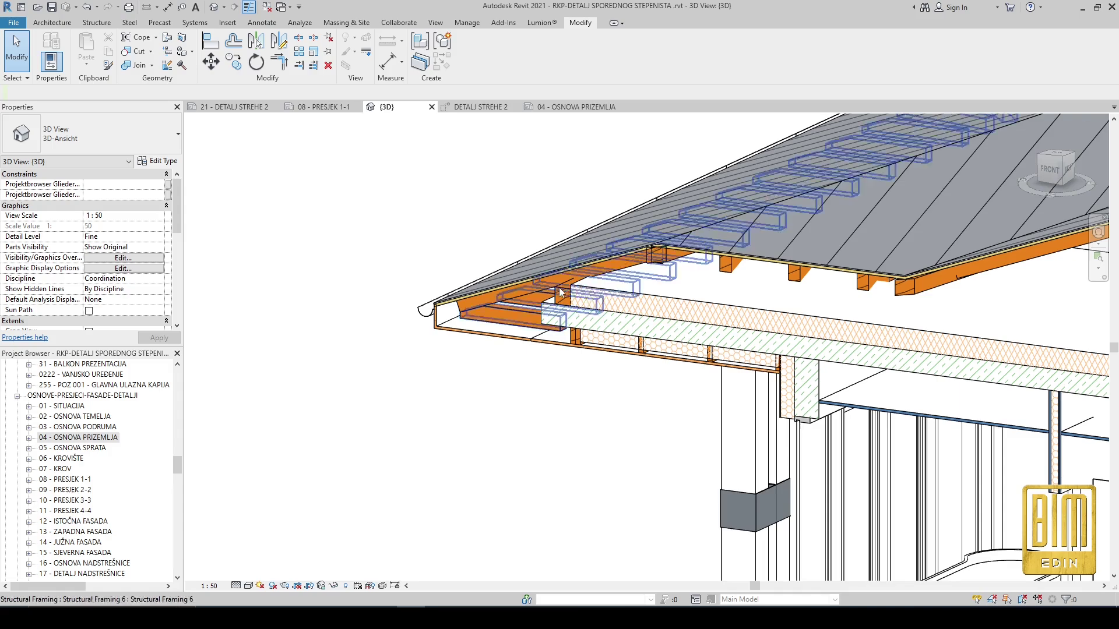
scroll(497, 296, down, 5)
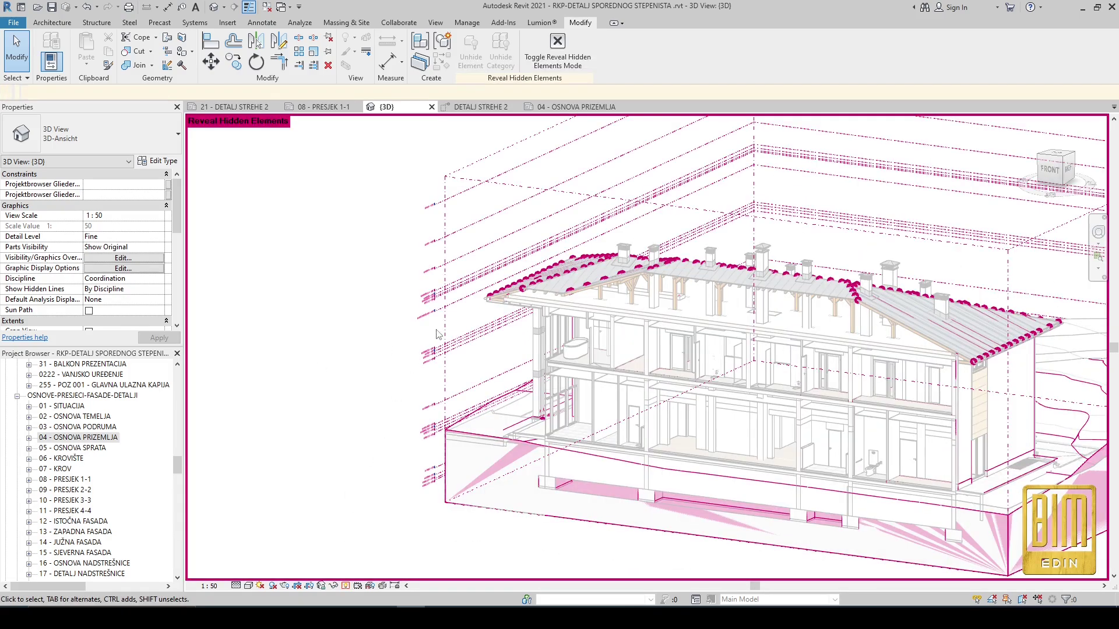
click(445, 321)
click(488, 51)
click(535, 56)
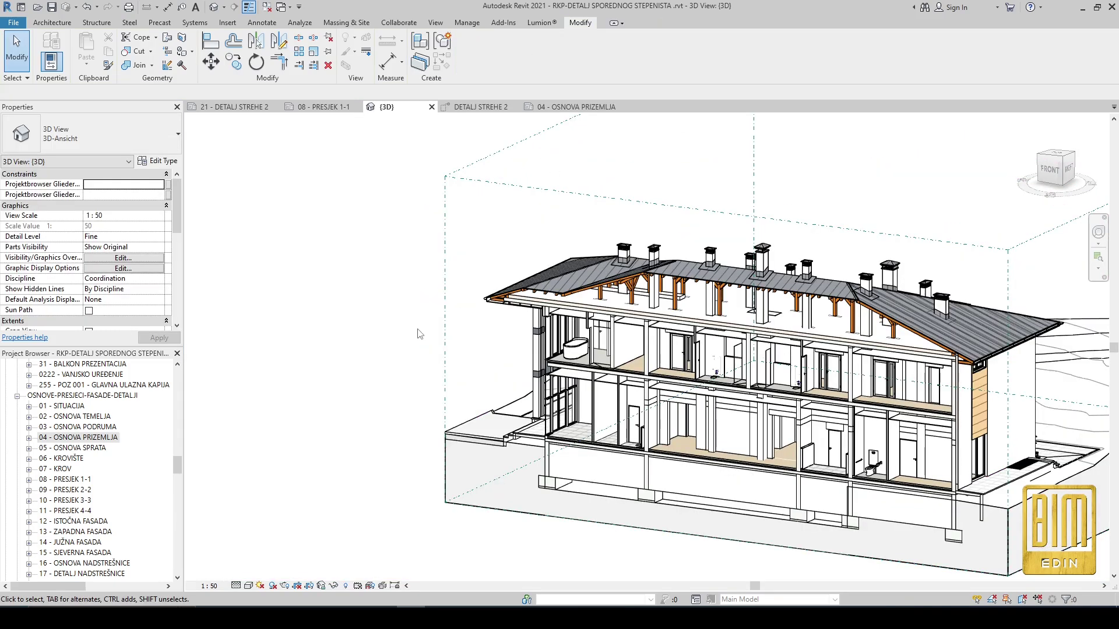
Step: Shrink the section box in length and depth around the building end with the roof overhang
scroll(418, 329, down, 3)
click(704, 175)
drag(843, 336, 568, 317)
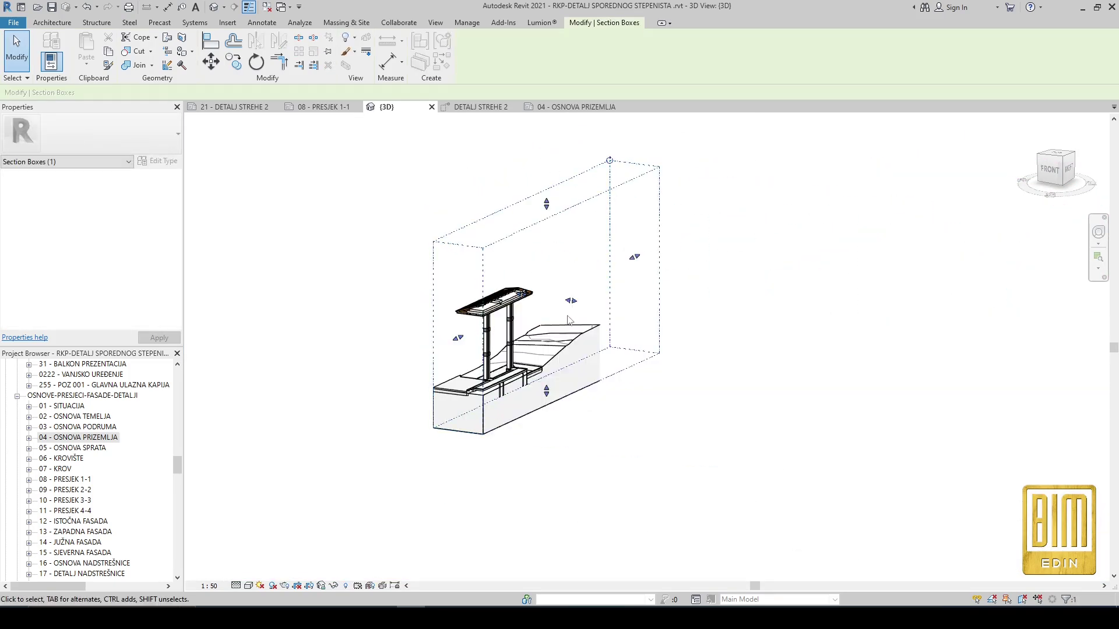
scroll(568, 320, up, 3)
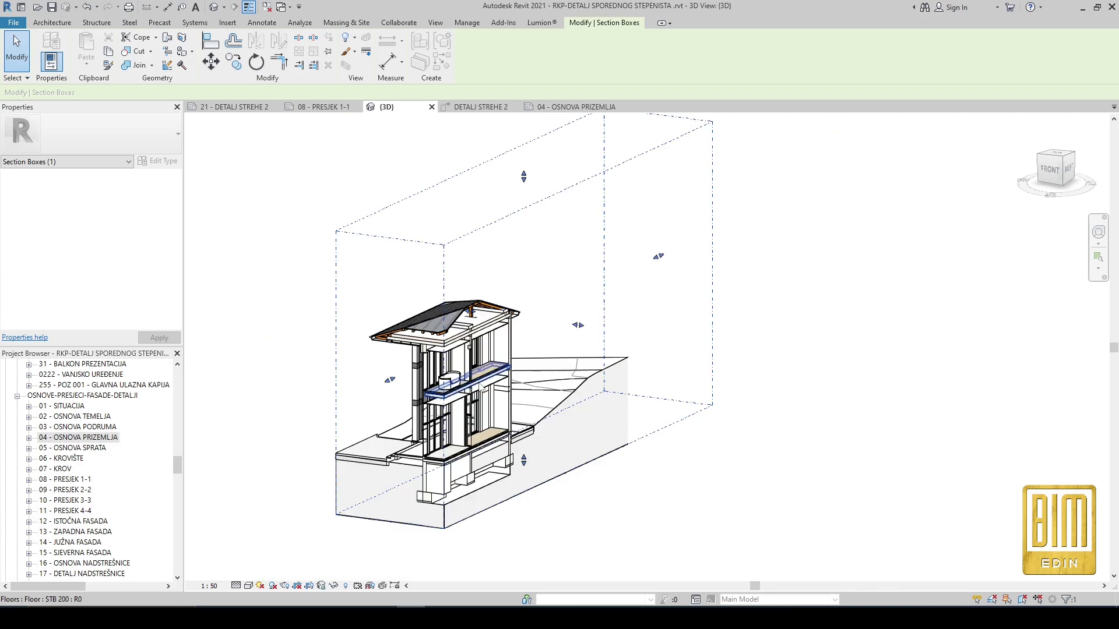
drag(658, 259, 486, 313)
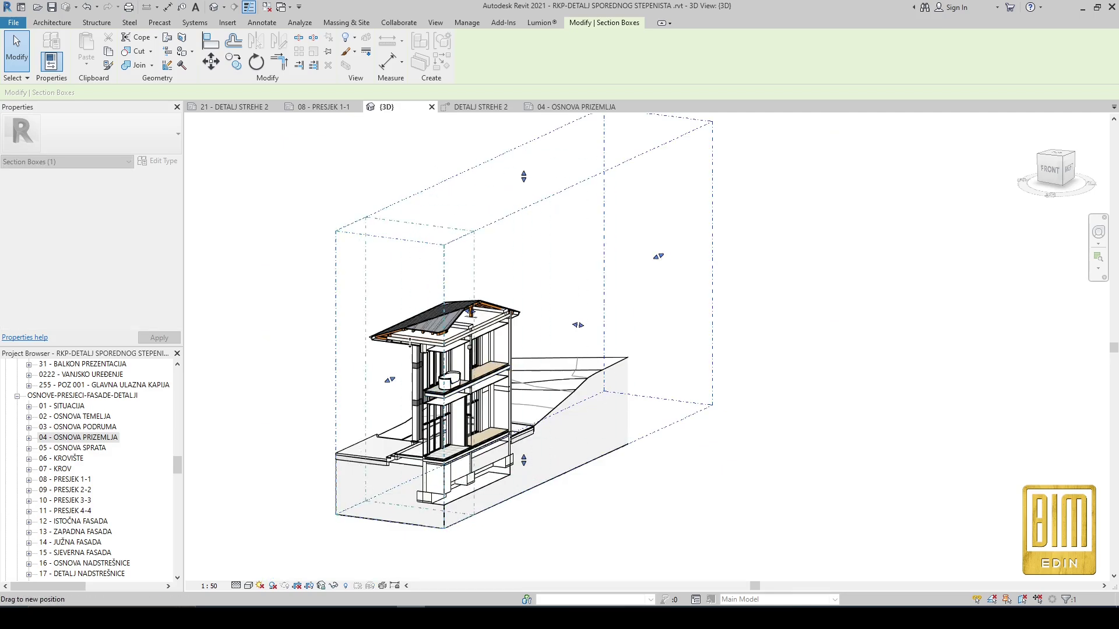
drag(424, 339, 424, 340)
scroll(409, 487, up, 2)
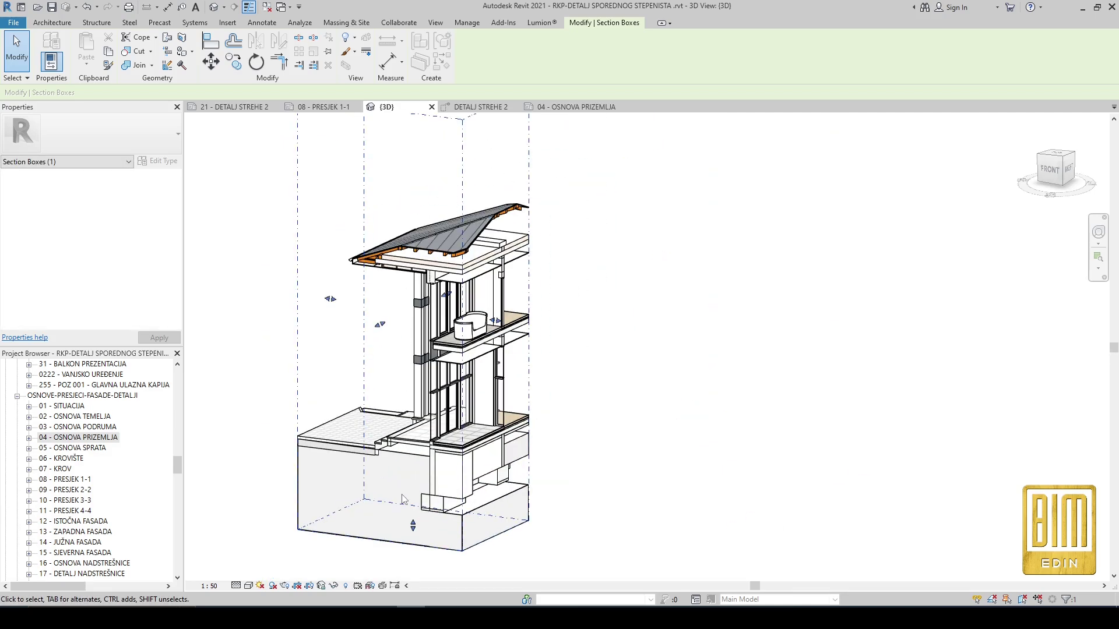
Step: Raise the bottom face of the section box to isolate the roof overhang and the upper part of the top floor
drag(425, 417, 446, 300)
shift+middle_drag(474, 482, 505, 456)
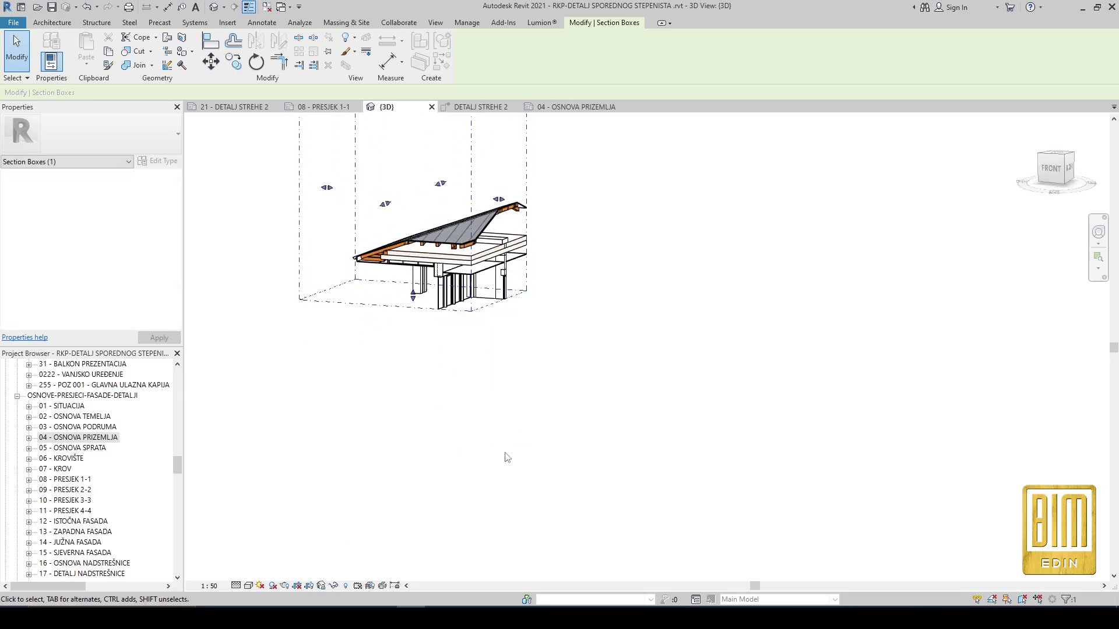
scroll(501, 284, up, 4)
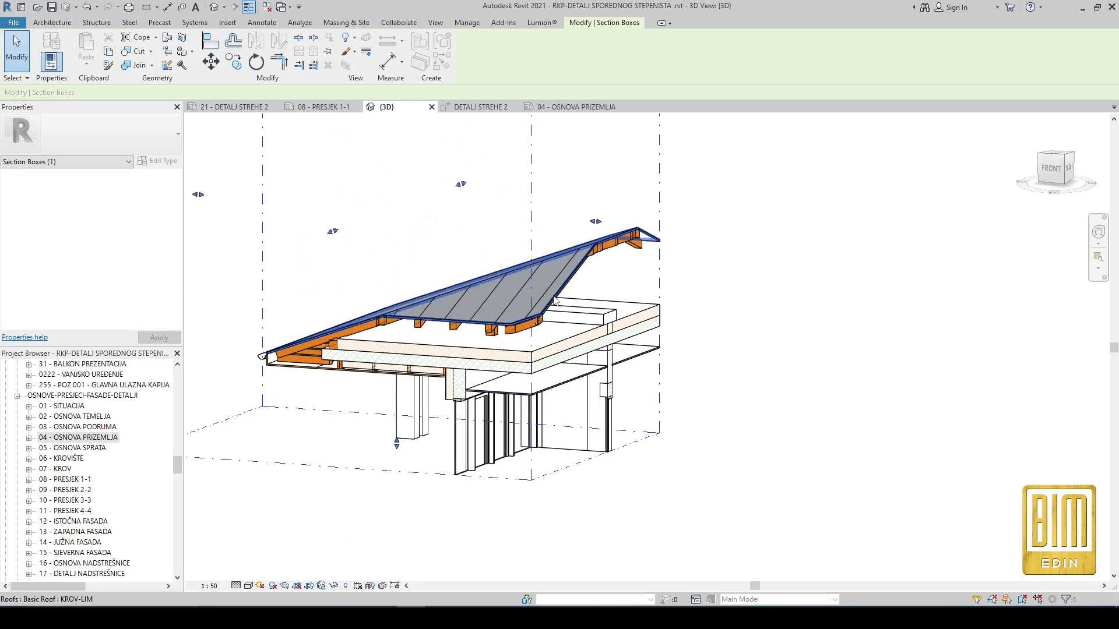
Step: Hide the KROV-LIM roof in the 3D view to expose the timber rafters beneath it
right_click(554, 299)
mouse_move(671, 347)
click(739, 348)
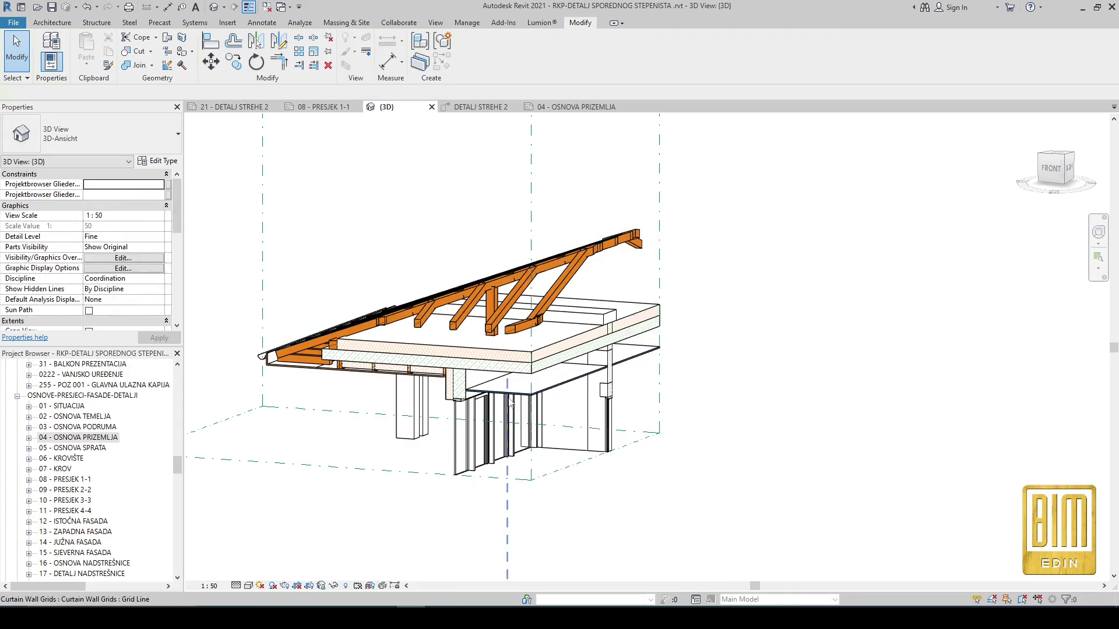
shift+middle_drag(511, 403, 606, 425)
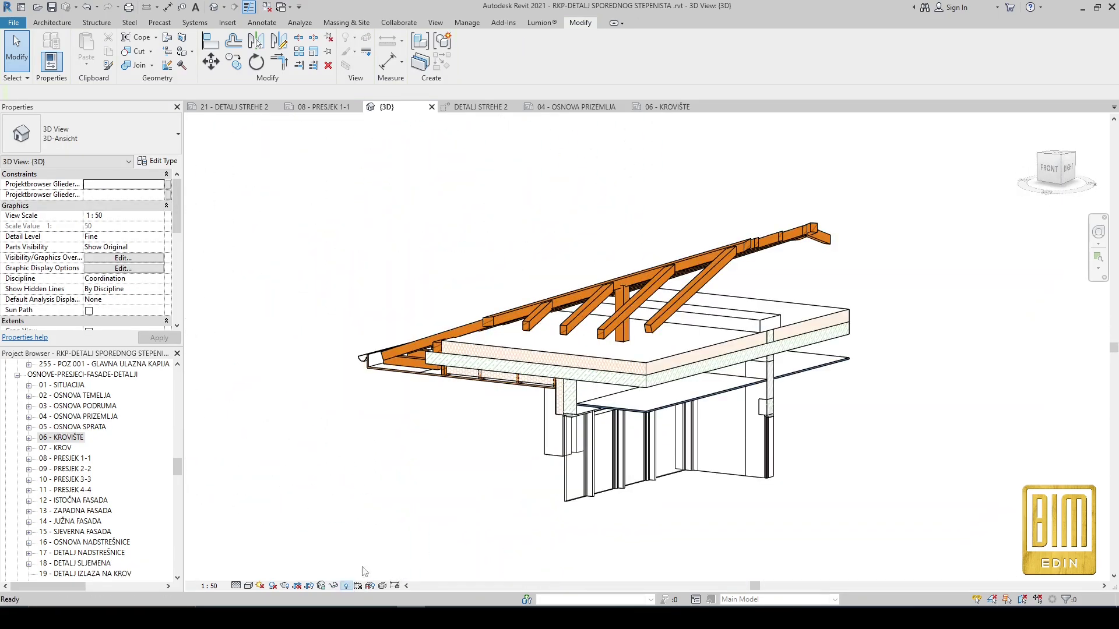
Step: Reveal the hidden elements, unhide the KROV-LIM roof and leave the reveal mode
key(r)
key(h)
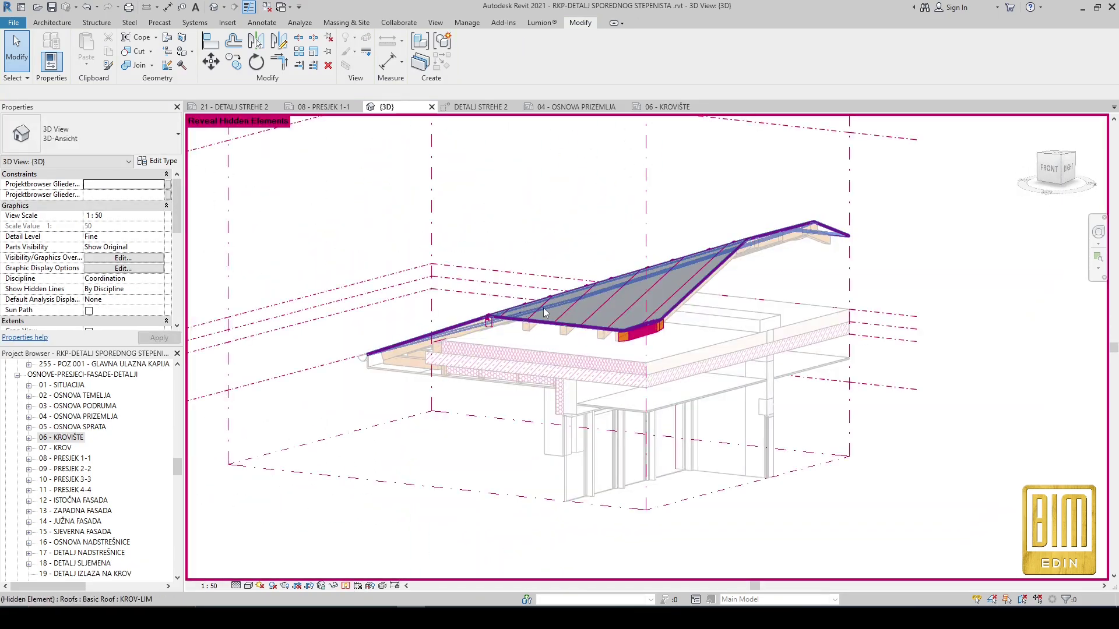
click(557, 319)
click(557, 51)
click(643, 51)
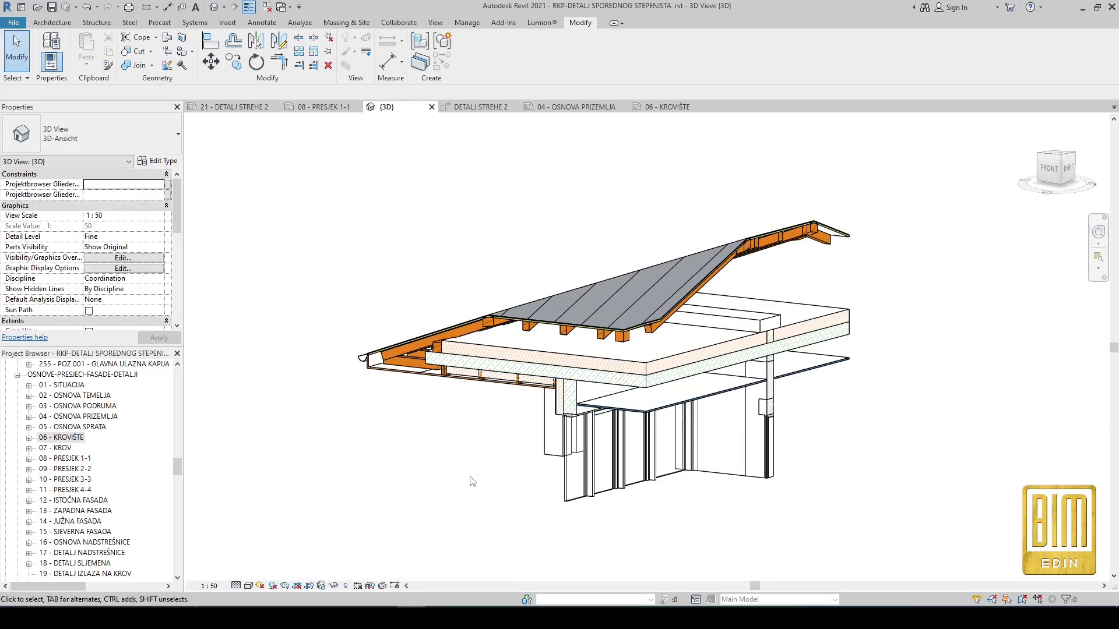
Step: Return to the section on sheet 08 - PRESJEK 1-1
click(323, 107)
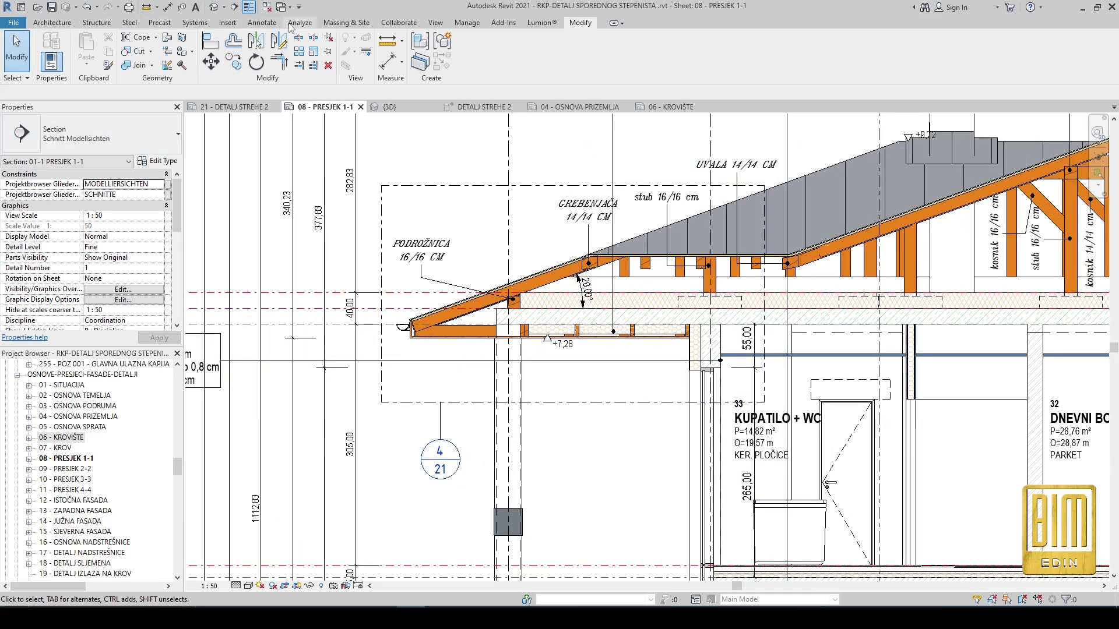
Step: Draw a rectangular callout around the roof overhang in section 1-1, just outside the existing callout 4/21 boundary
click(435, 23)
click(458, 47)
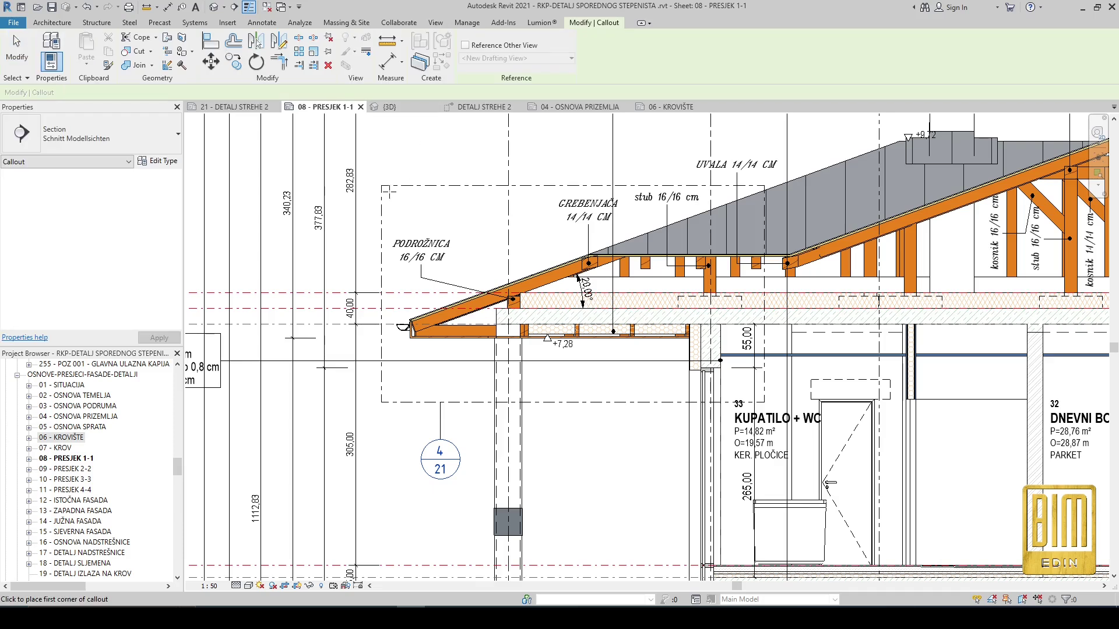
click(378, 185)
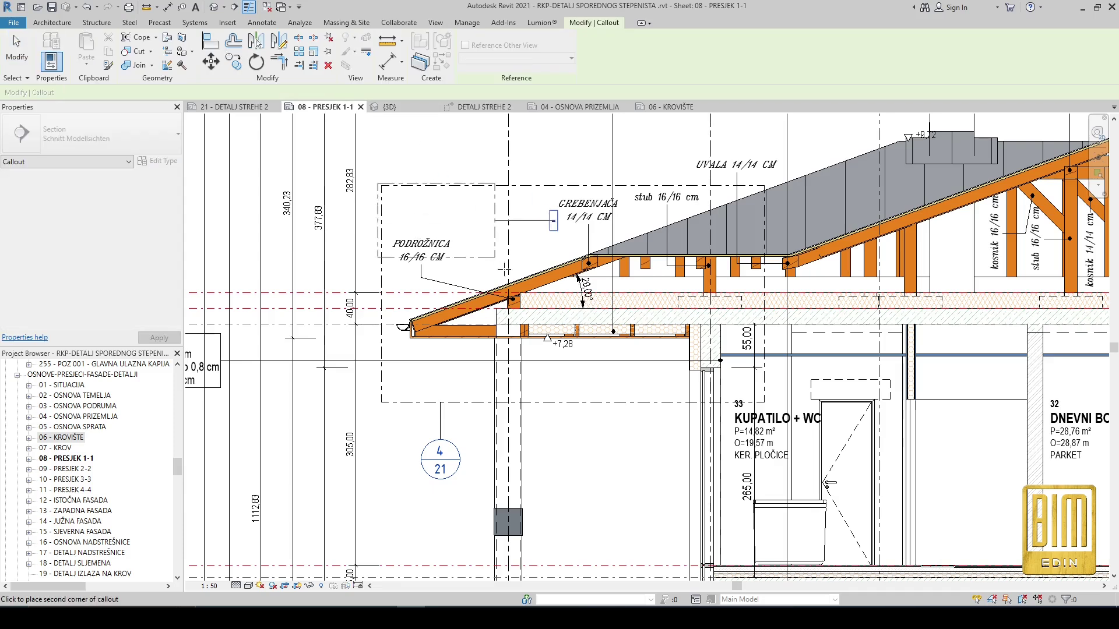
click(769, 406)
key(Escape)
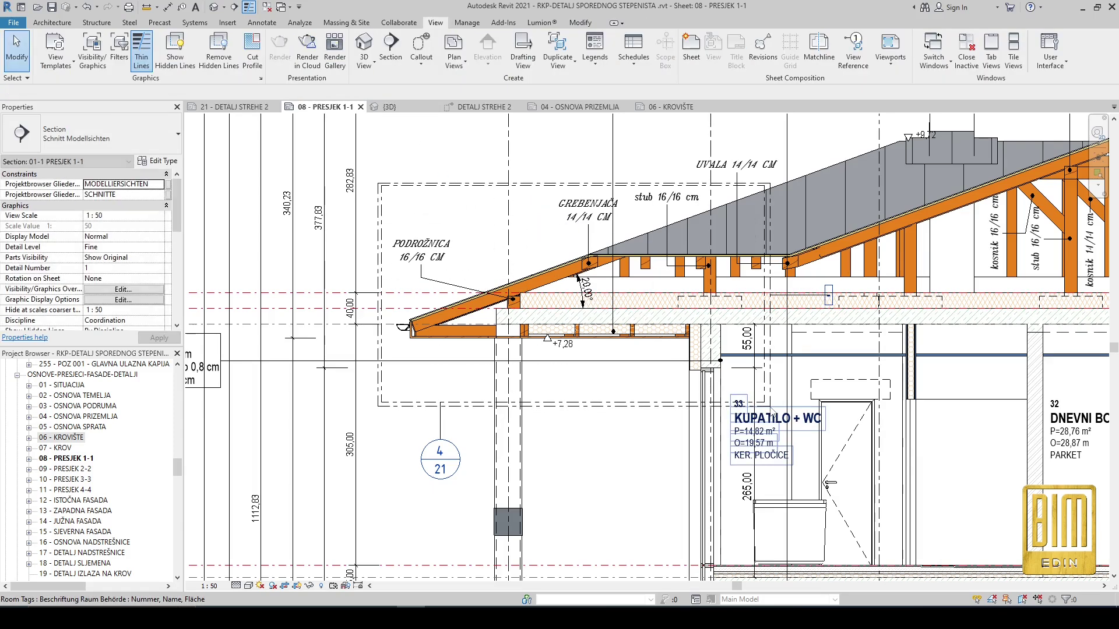
Step: Open the view of the new Callout 1 drawn around the roof overhang
scroll(424, 187, up, 2)
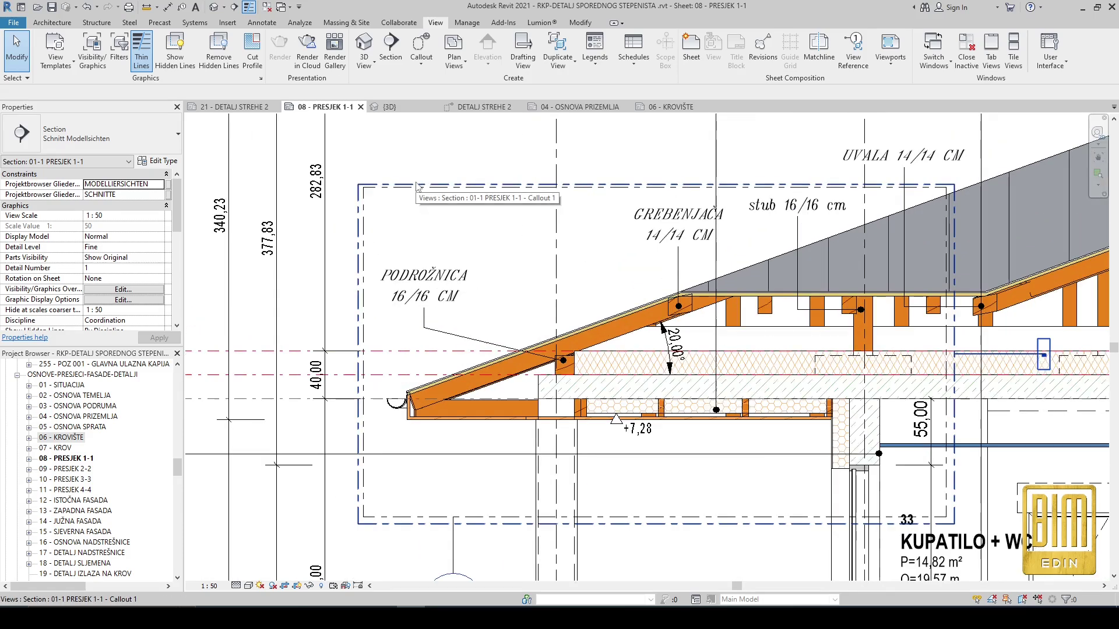
click(422, 186)
right_click(422, 186)
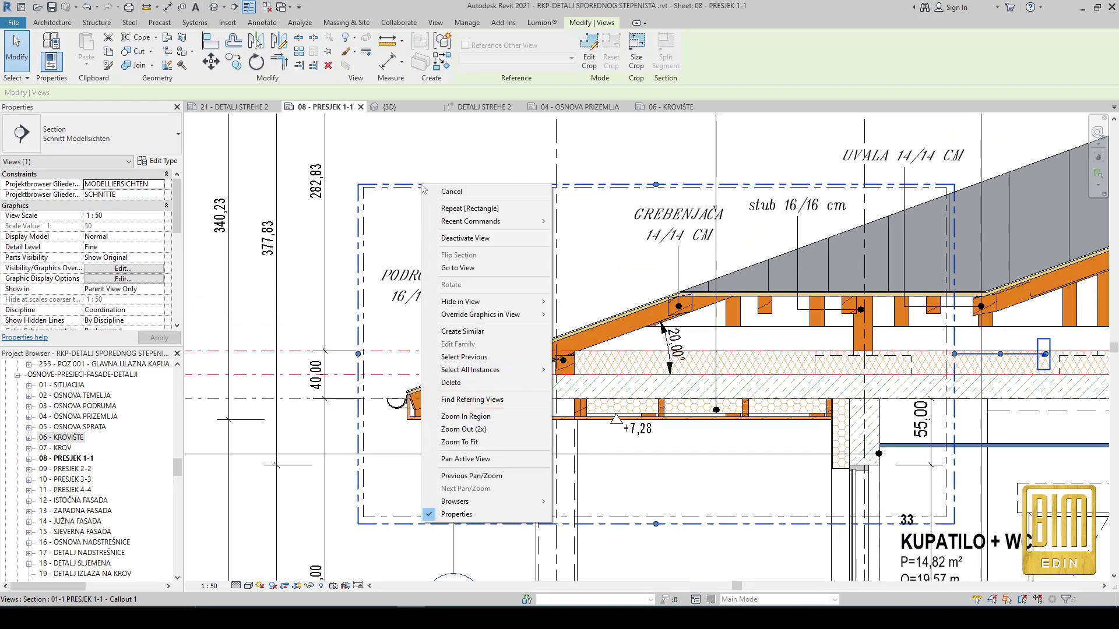
click(472, 269)
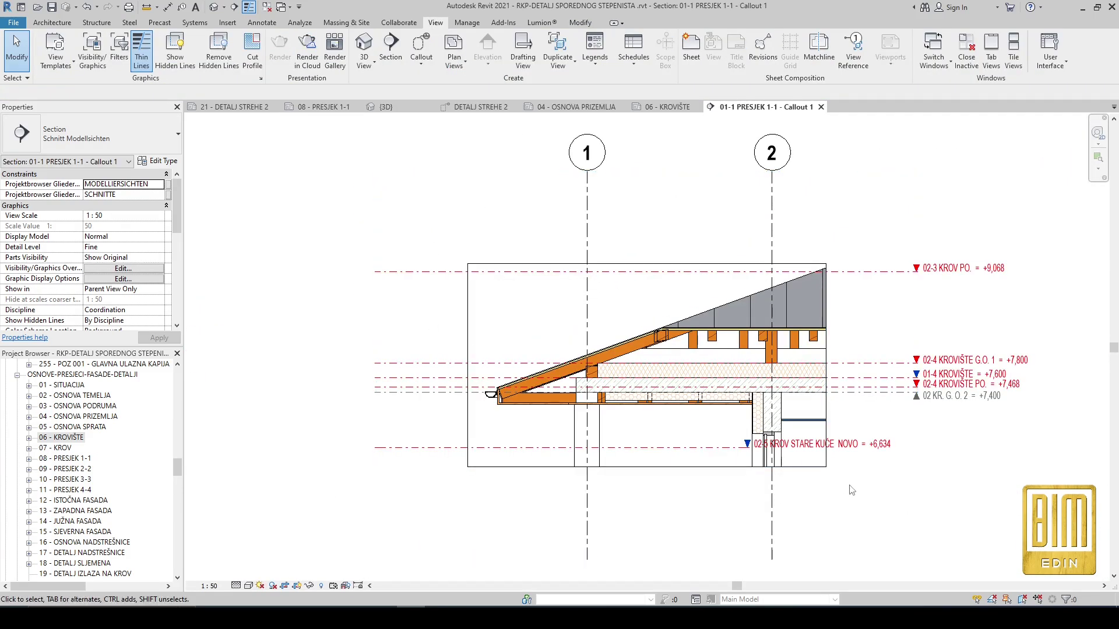
click(704, 447)
right_click(704, 447)
click(347, 187)
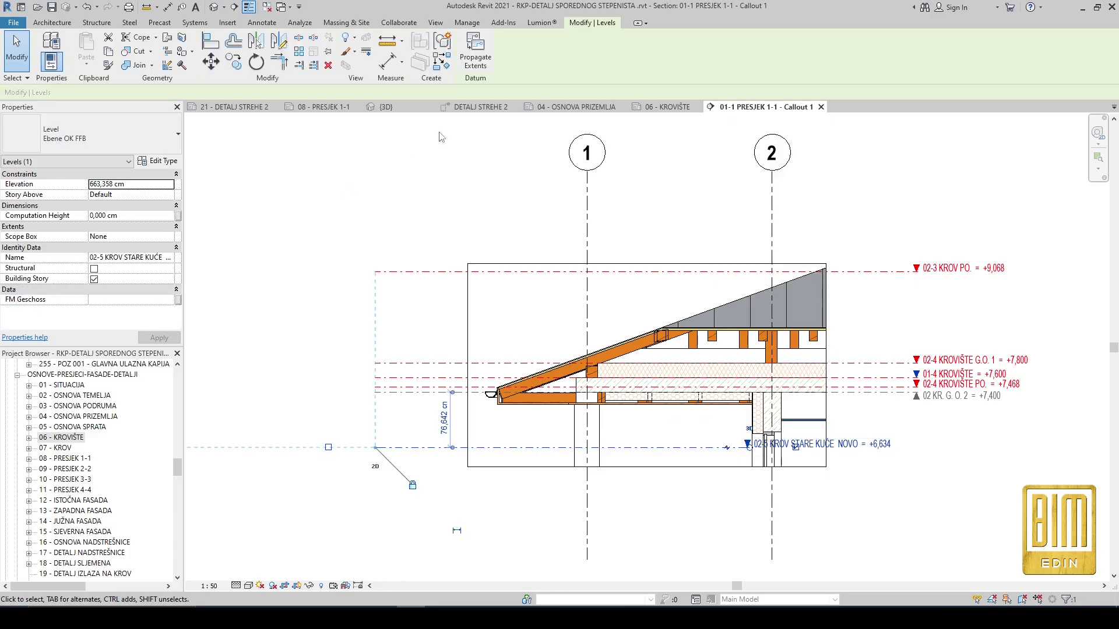
key(ctrl+Tab)
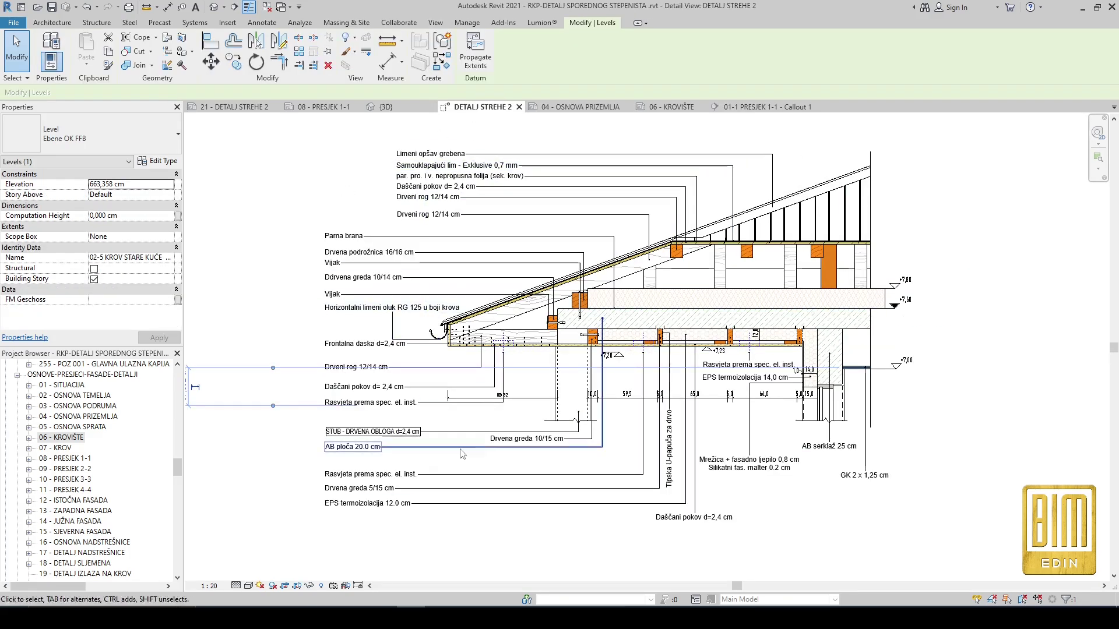
click(772, 106)
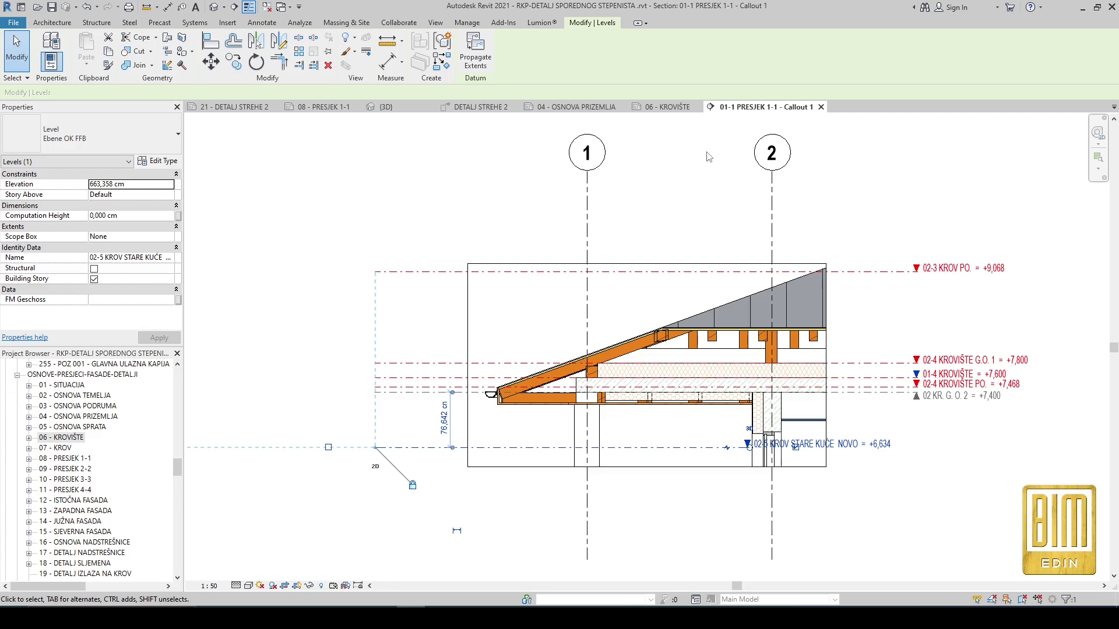
Step: Hide the level and grid categories in the Callout 1 view
right_click(497, 272)
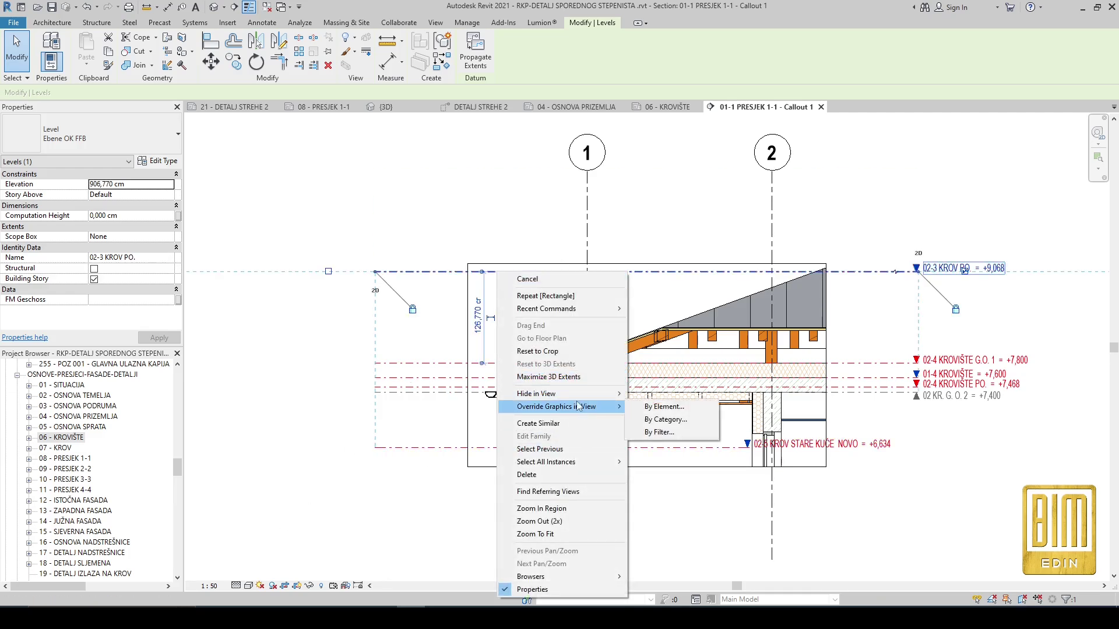
click(657, 406)
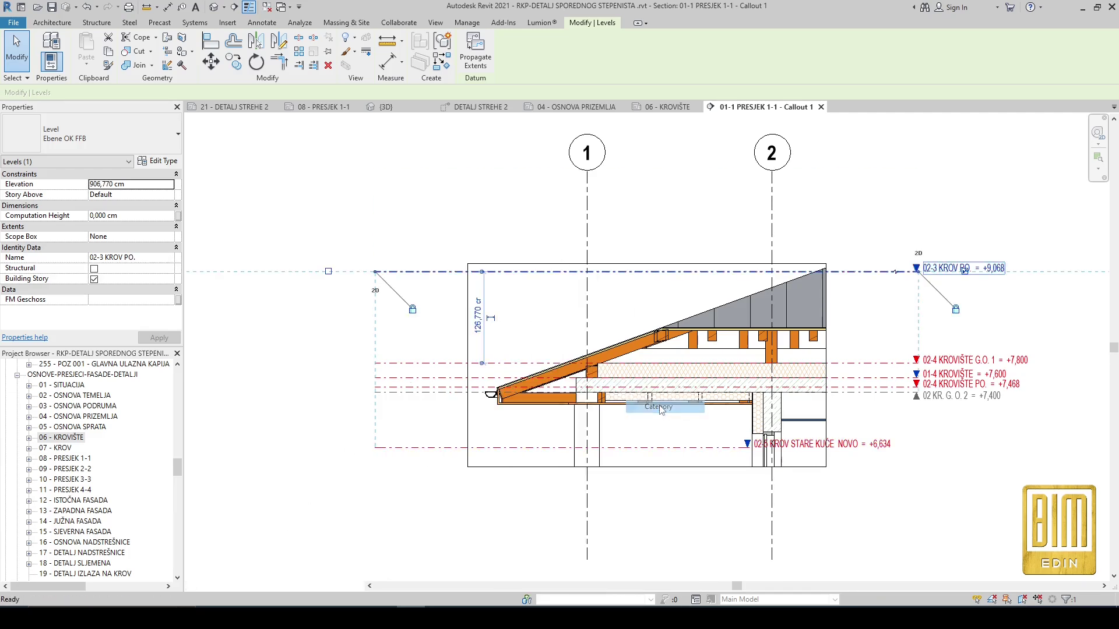
right_click(587, 229)
mouse_move(641, 338)
click(752, 351)
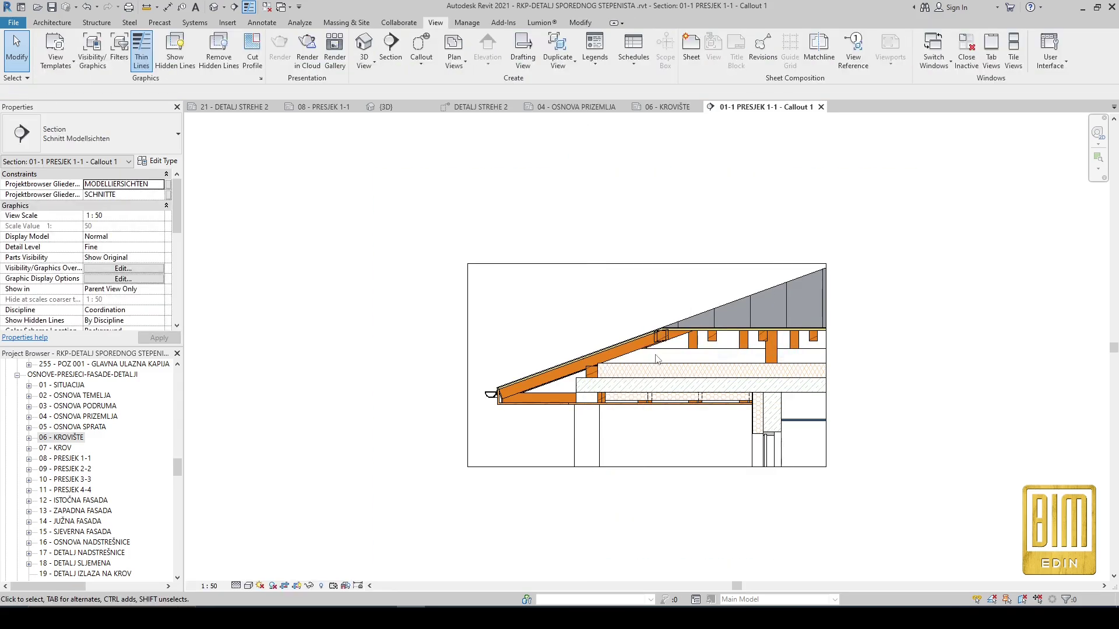
Step: Set the callout view's scale to 1:20 and raise the upper edge of its crop region slightly
click(209, 585)
click(214, 470)
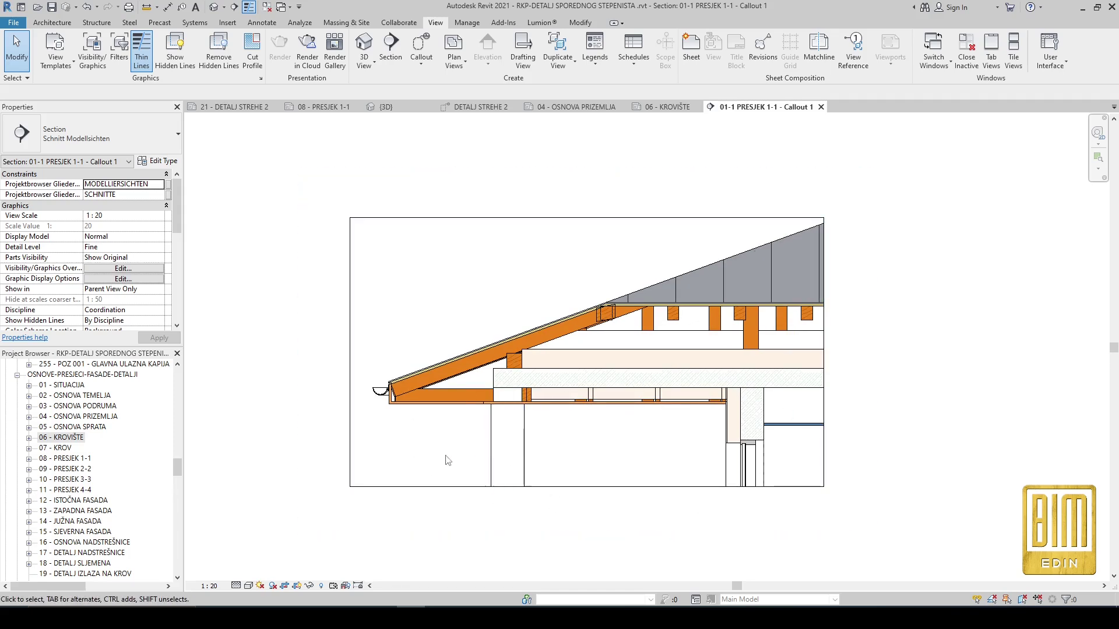
click(434, 218)
drag(586, 218, 590, 197)
click(423, 343)
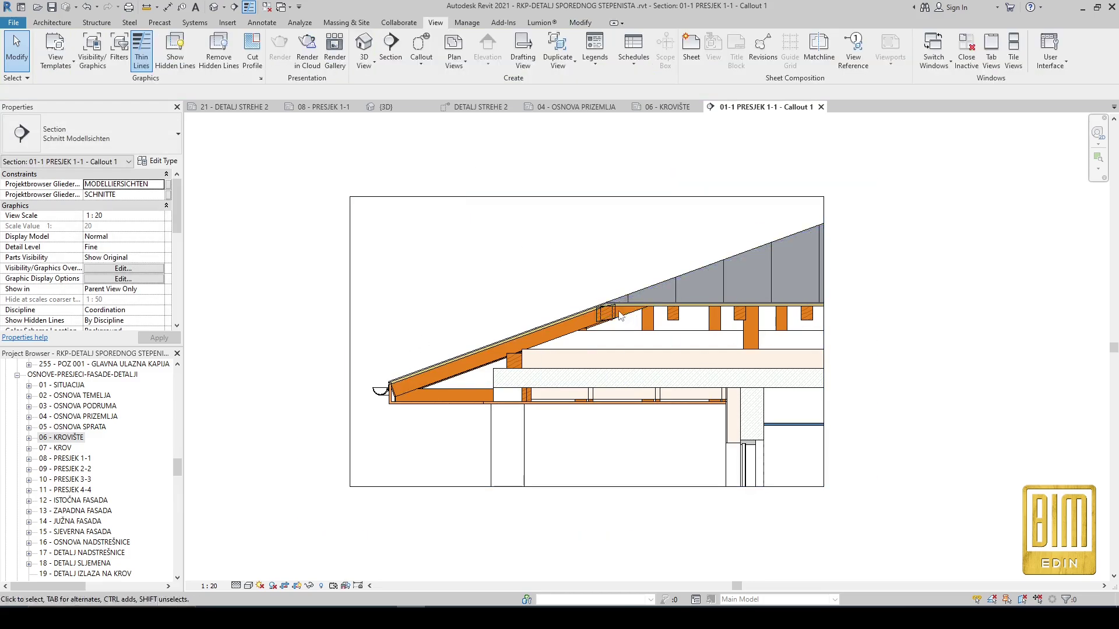
Step: Hide the 12 x 14 timber joist overlapping the rafter where the slope meets the horizontal roof line in the callout
scroll(612, 318, up, 6)
click(600, 329)
right_click(600, 329)
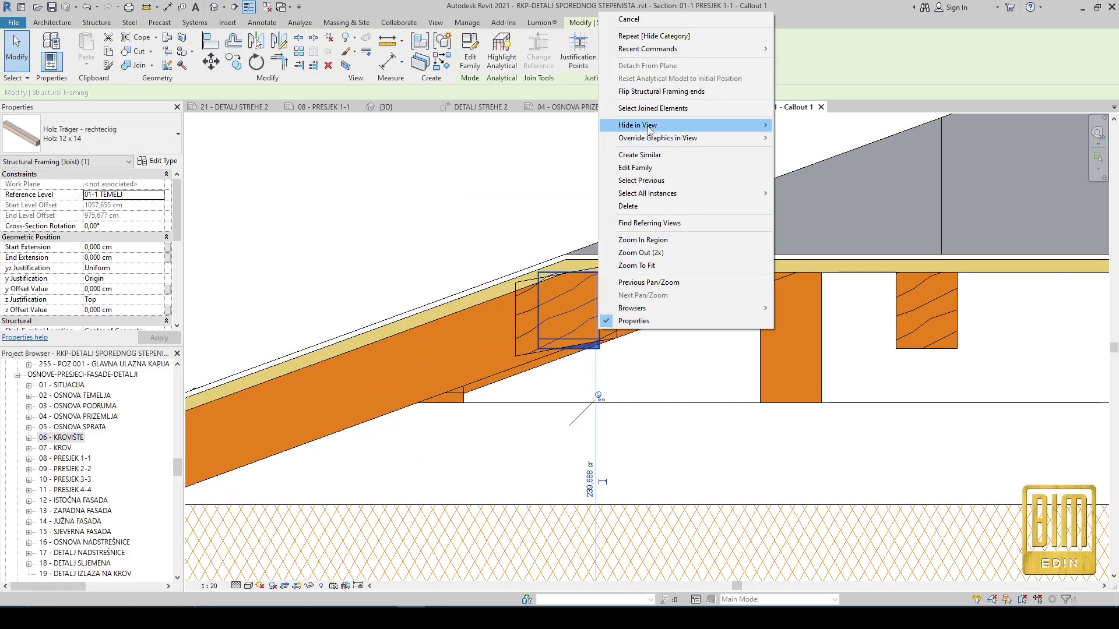
click(798, 125)
scroll(593, 320, down, 5)
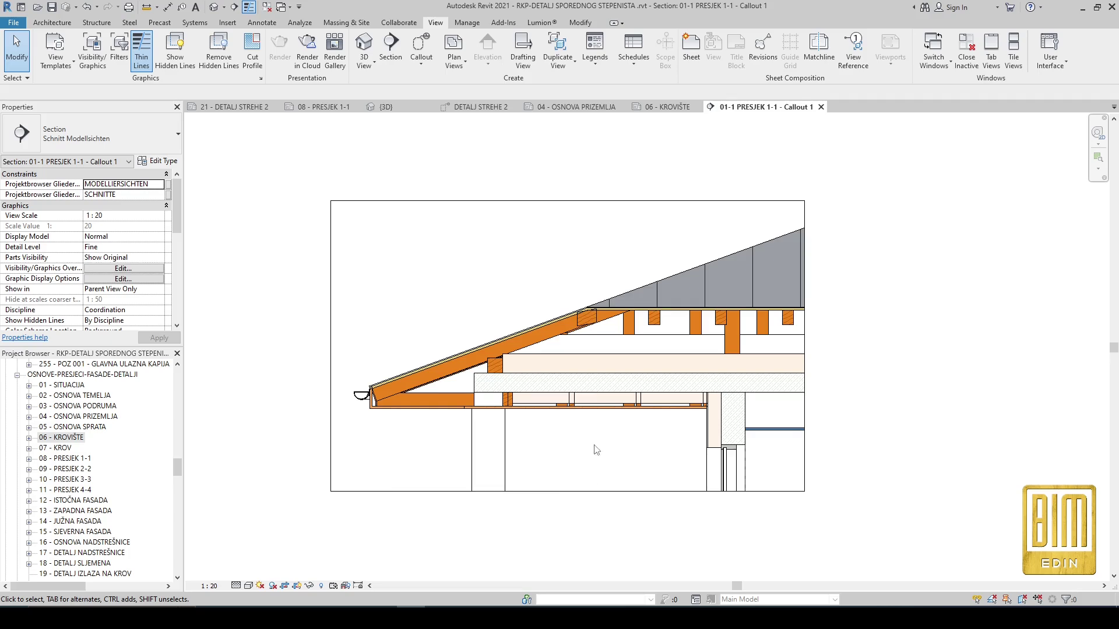
scroll(596, 450, up, 5)
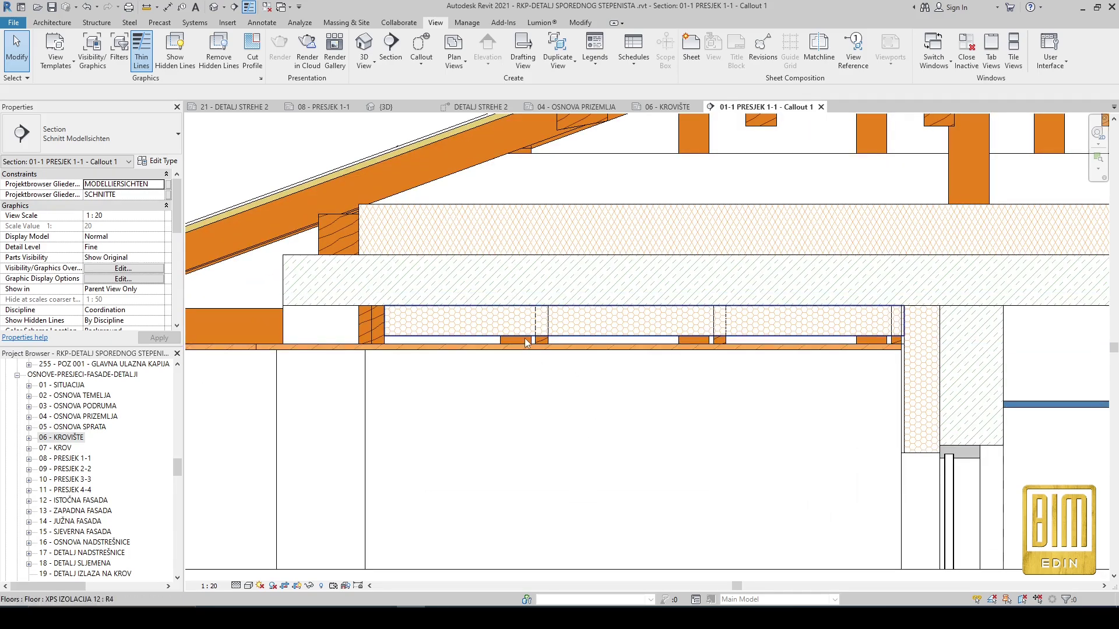
scroll(554, 335, down, 5)
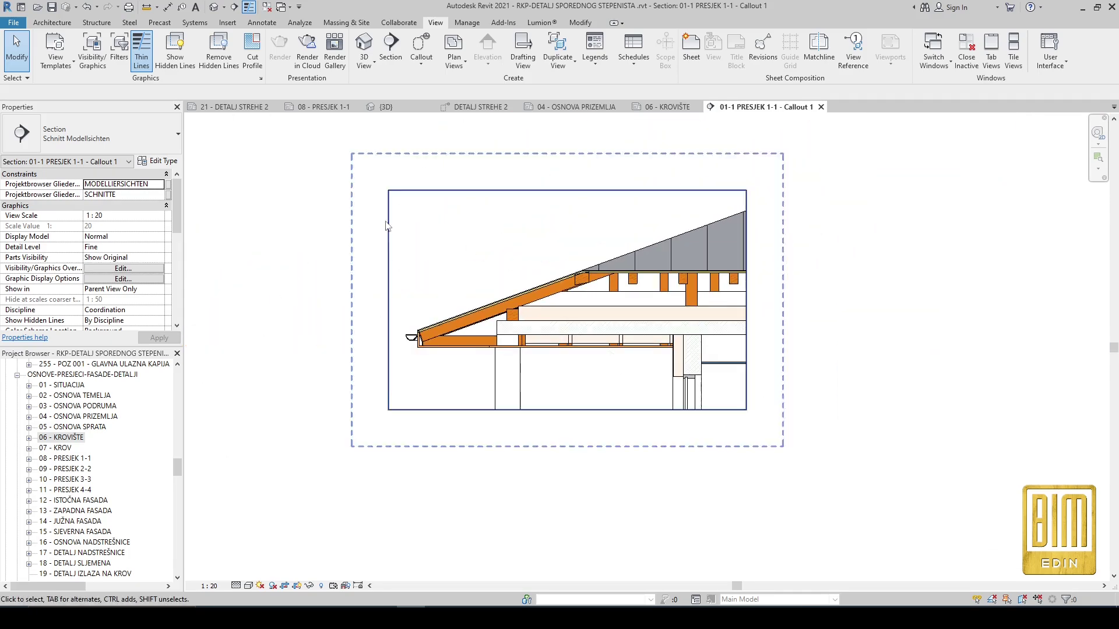
Step: Close all open views except sheet 21 - DETALJ STREHE 2 and the callout, and tile these two side by side
click(622, 106)
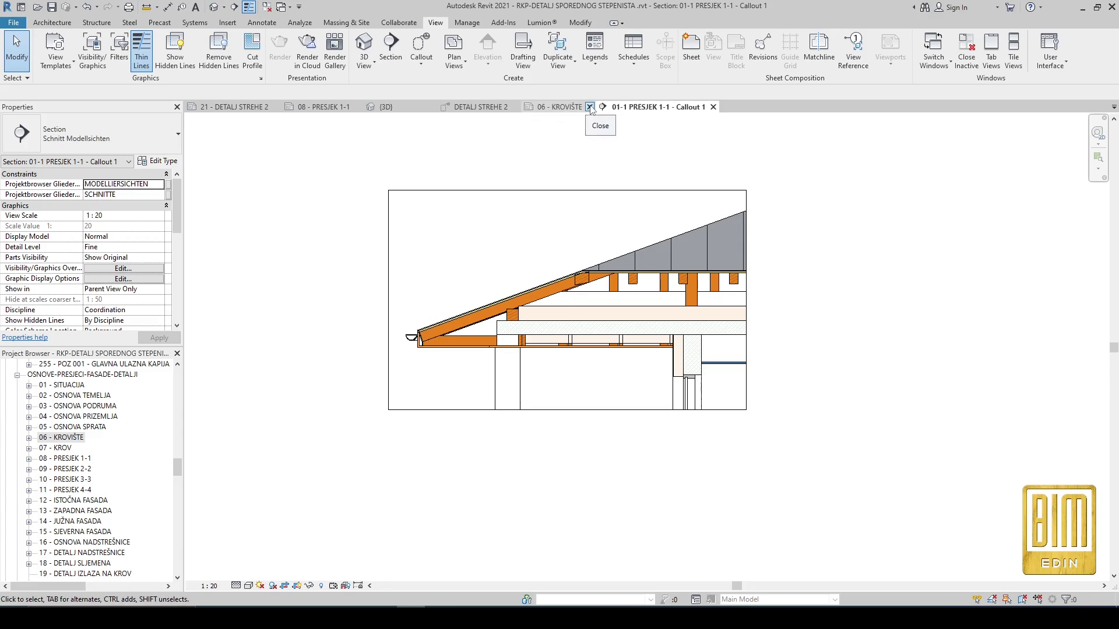
click(590, 107)
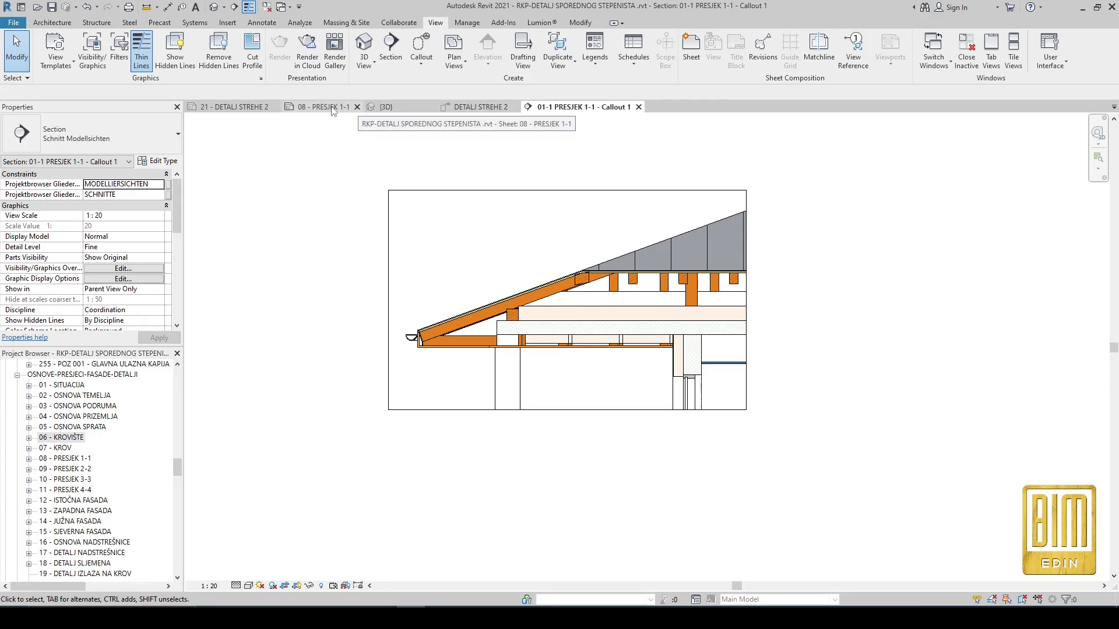
click(431, 106)
click(432, 107)
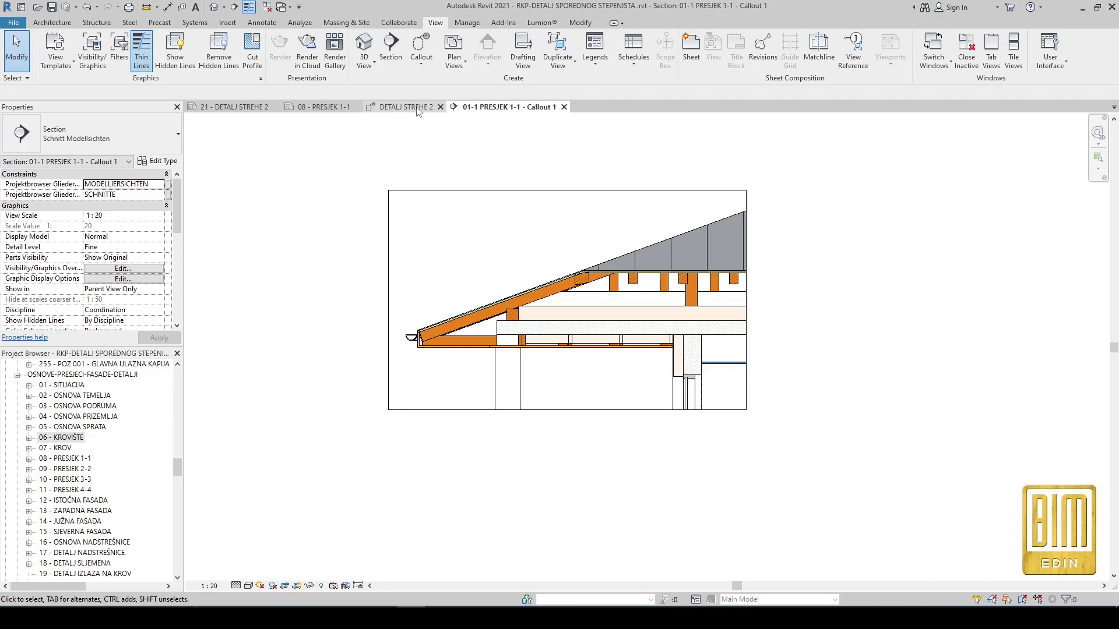
click(440, 106)
click(358, 107)
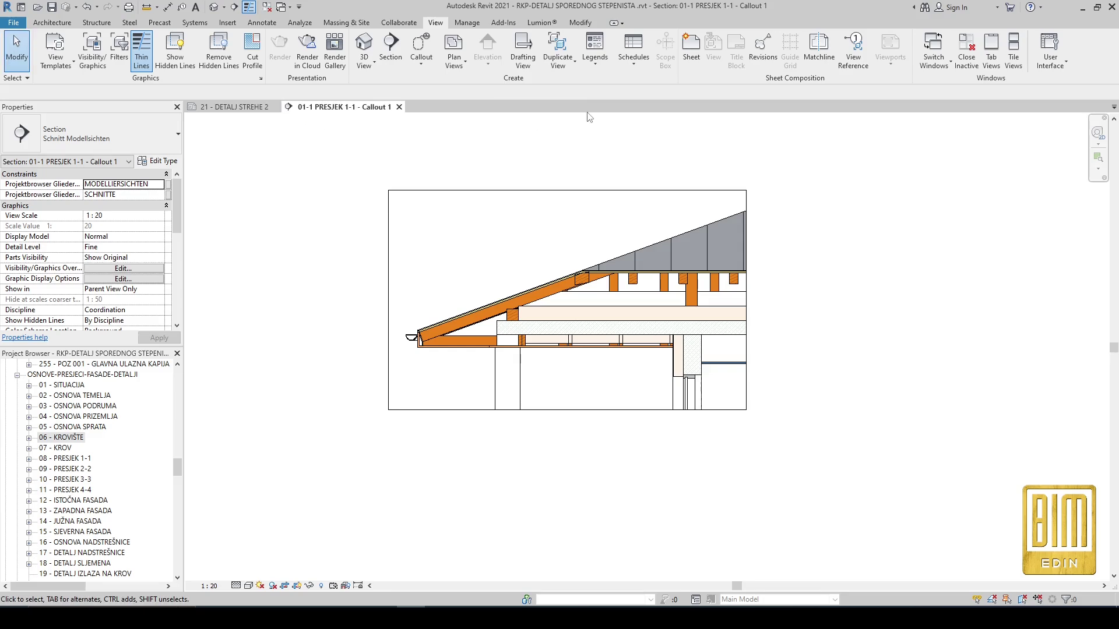
click(236, 108)
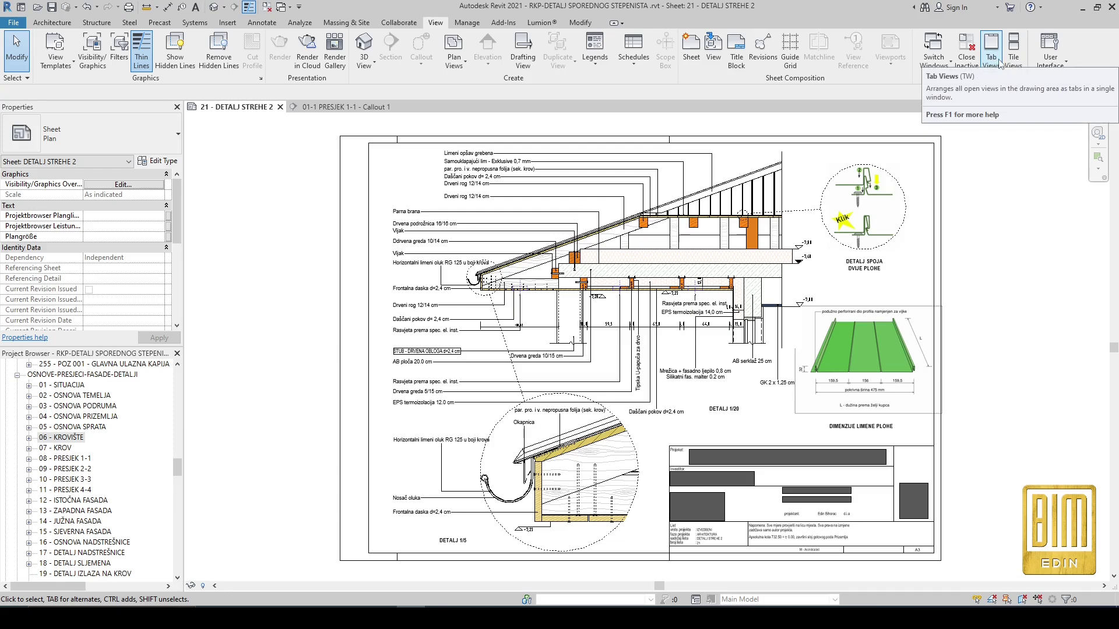
click(1014, 49)
Step: Activate the 1/20 detail viewport on sheet 21 and select the concrete slab part to inspect it
scroll(458, 284, up, 3)
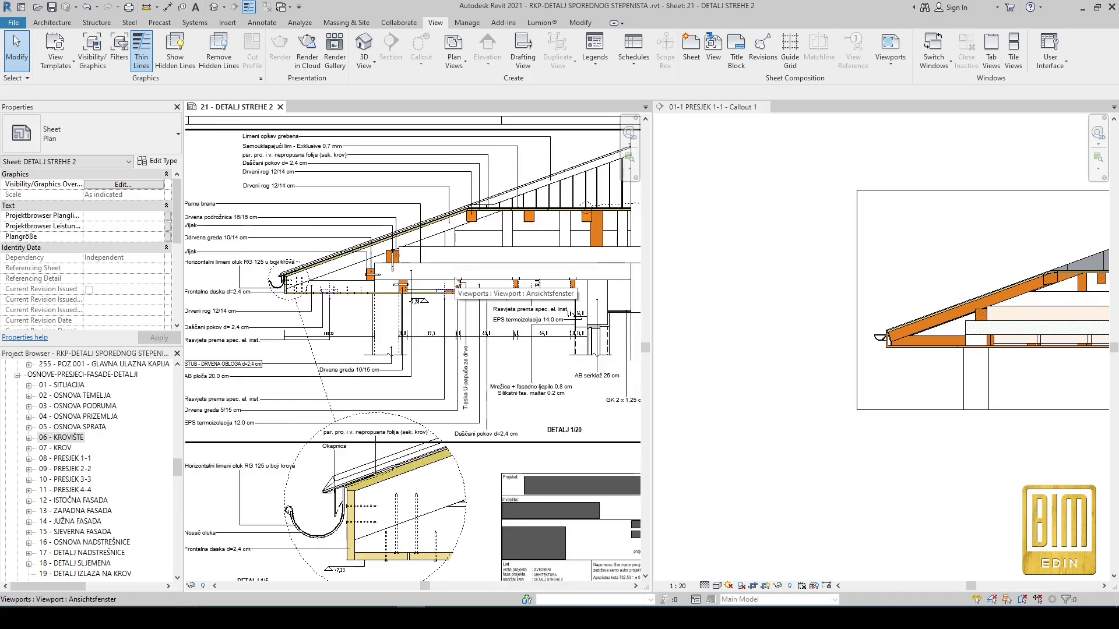
scroll(458, 284, up, 3)
scroll(485, 312, up, 2)
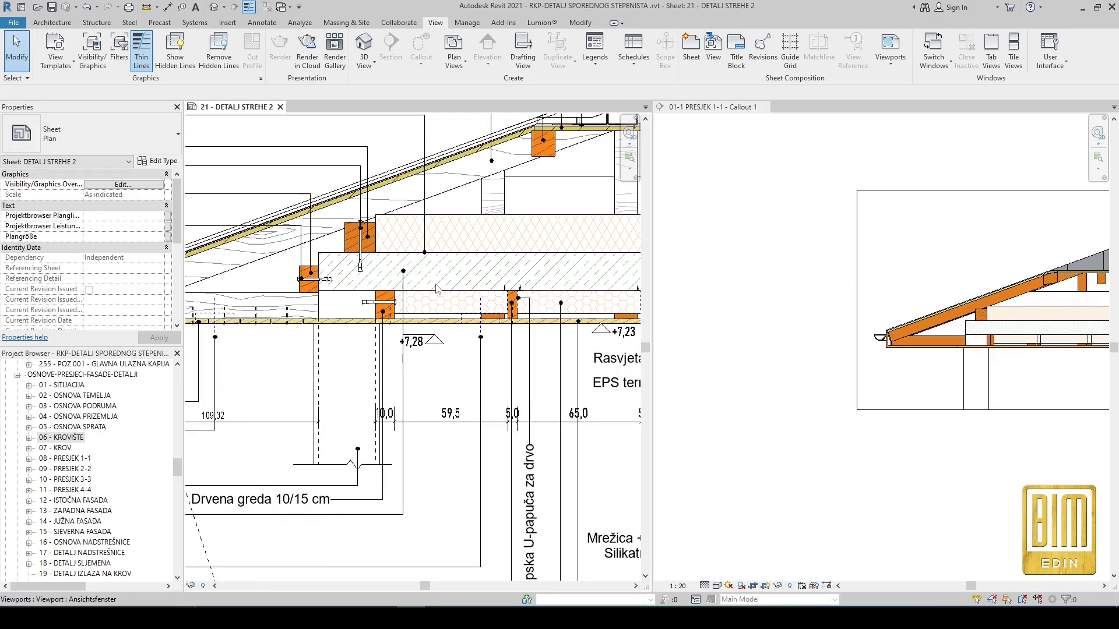
double_click(452, 260)
click(451, 261)
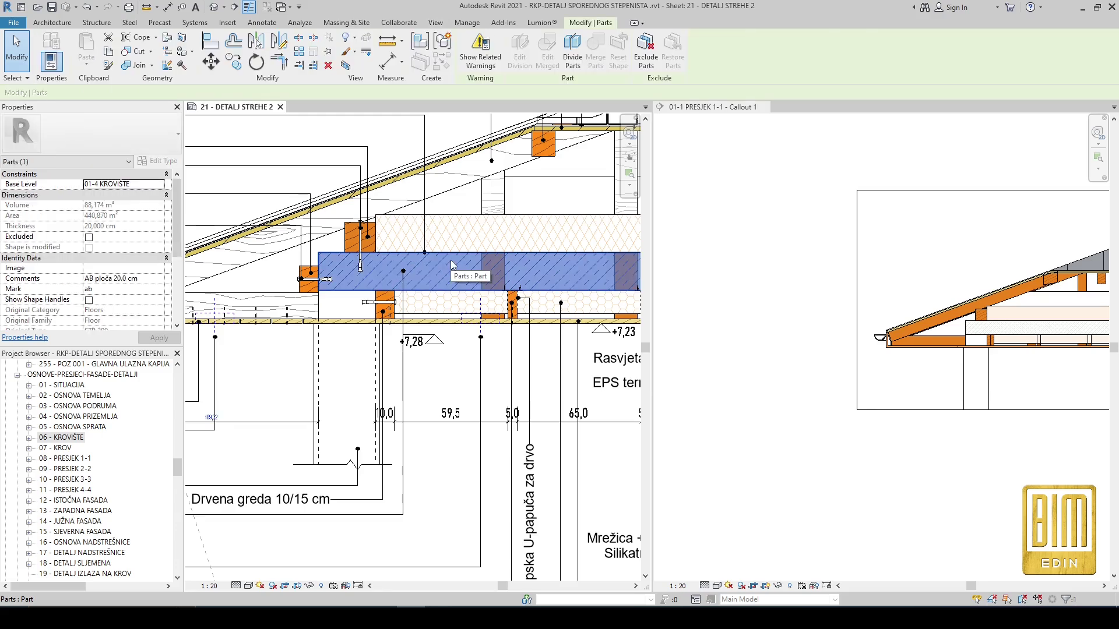
scroll(313, 280, down, 2)
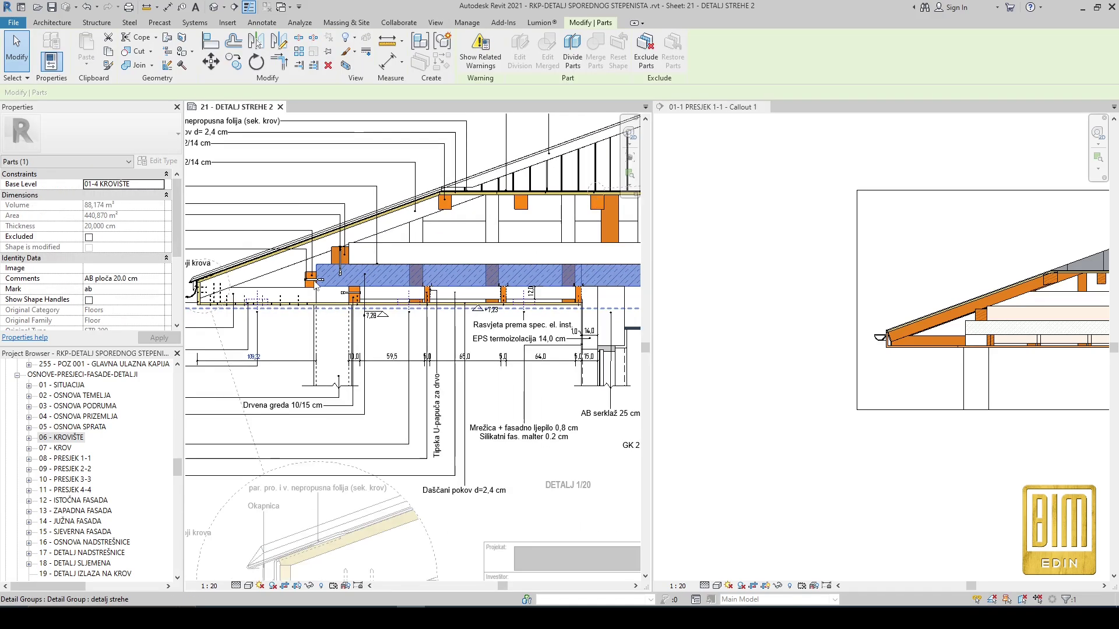
Step: Compare the slab, insulation, ceiling battens and ring beam in the finished detail with the same zones in the new callout
click(722, 266)
scroll(432, 286, up, 3)
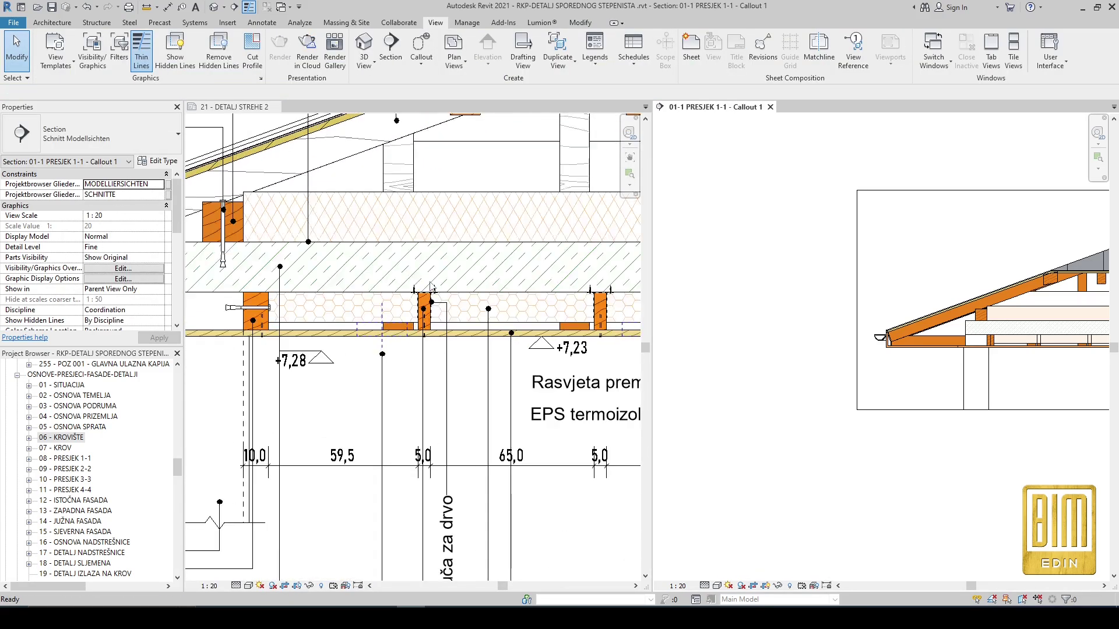
scroll(430, 283, down, 1)
scroll(733, 289, down, 2)
scroll(982, 291, up, 2)
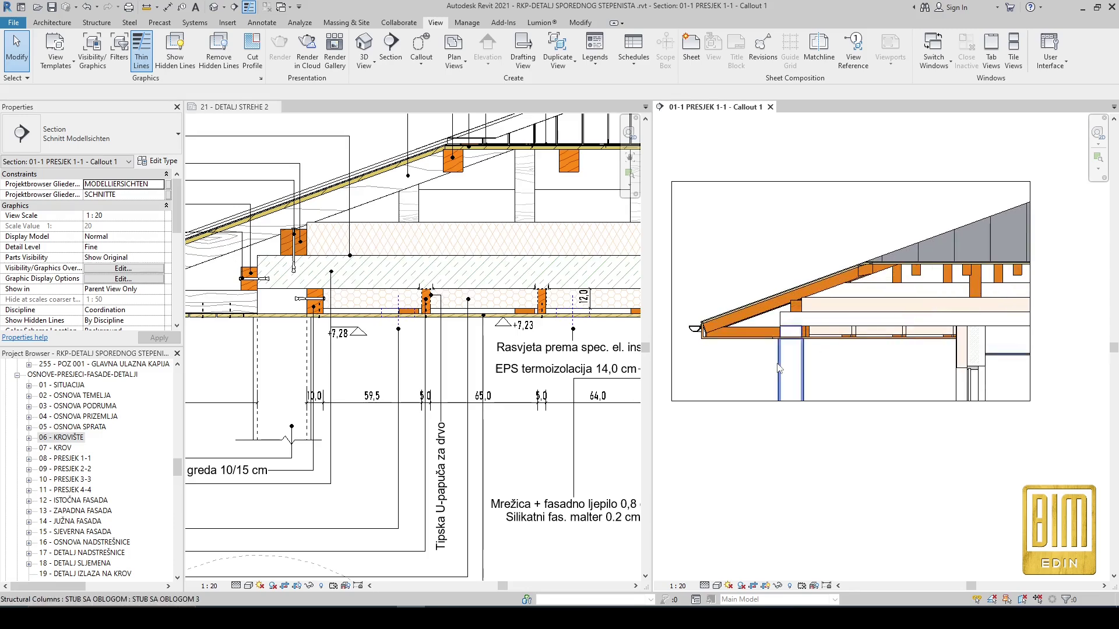
scroll(779, 367, up, 5)
scroll(392, 285, up, 1)
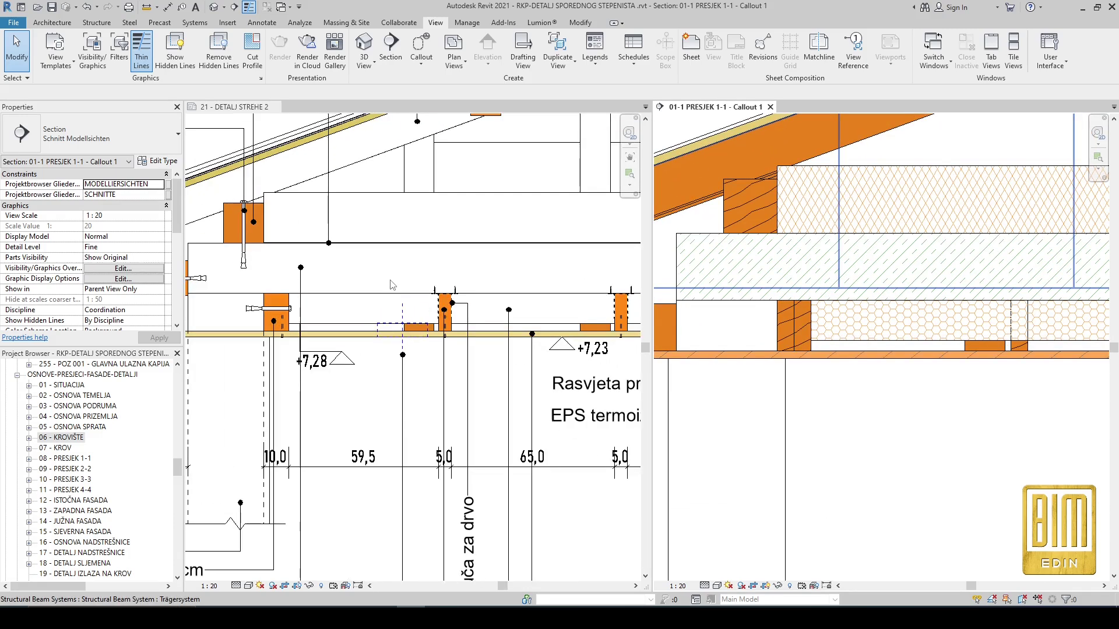
scroll(391, 285, up, 1)
scroll(759, 278, up, 2)
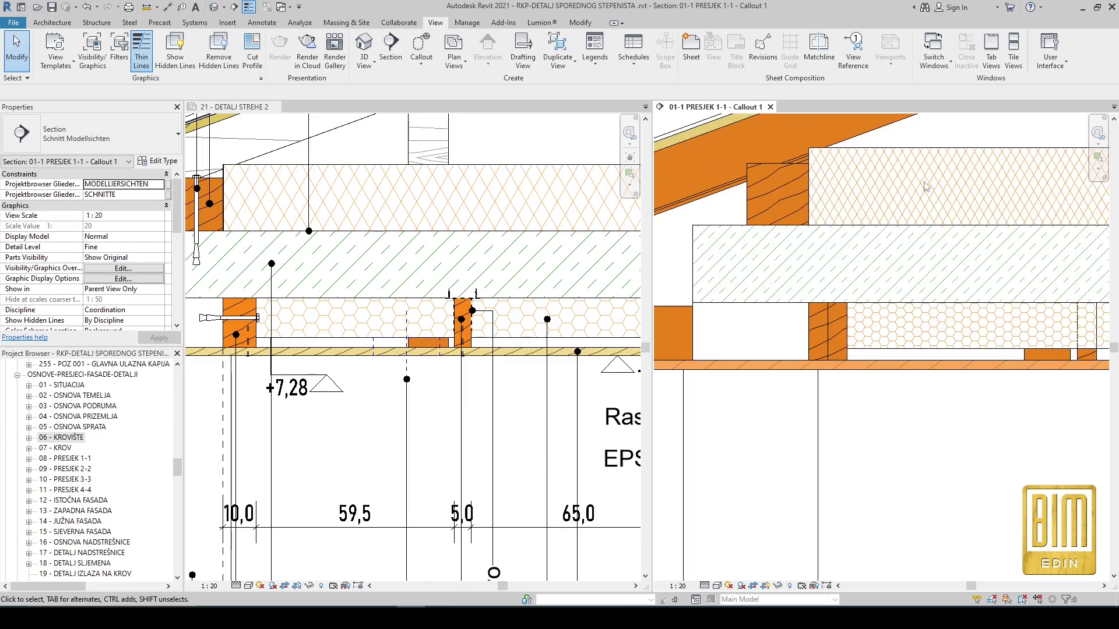
scroll(731, 279, down, 5)
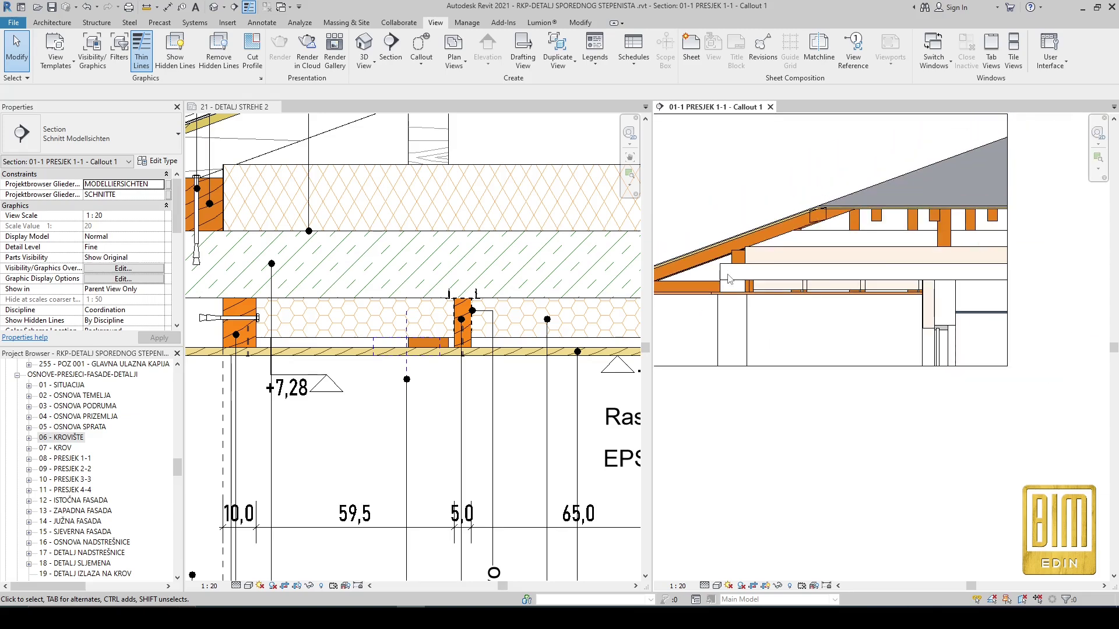
scroll(559, 327, up, 5)
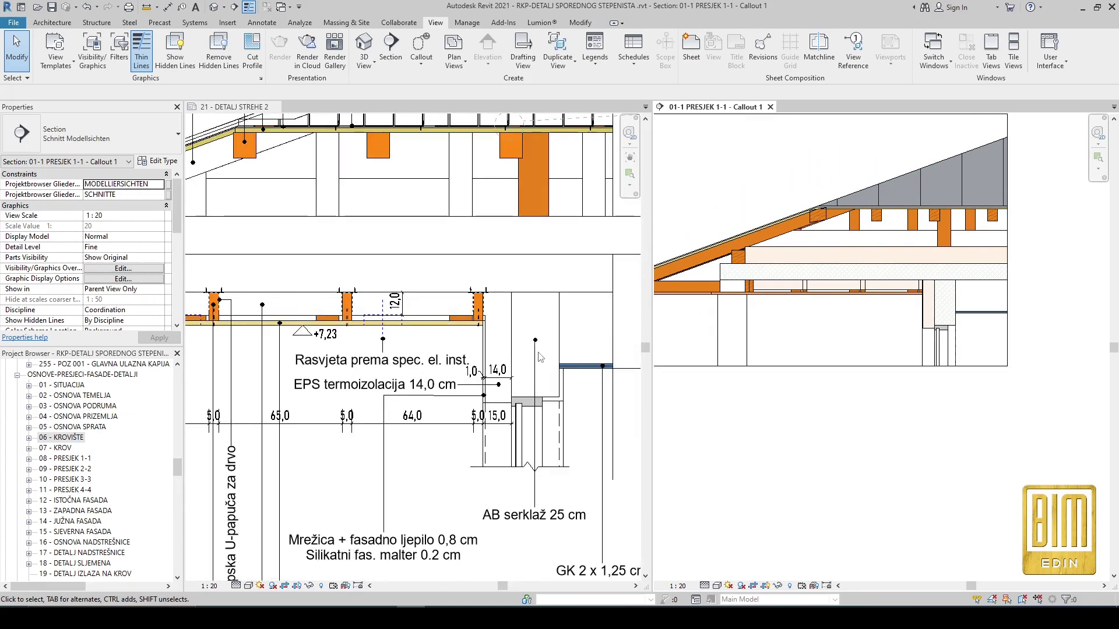
scroll(950, 309, up, 3)
scroll(950, 309, up, 5)
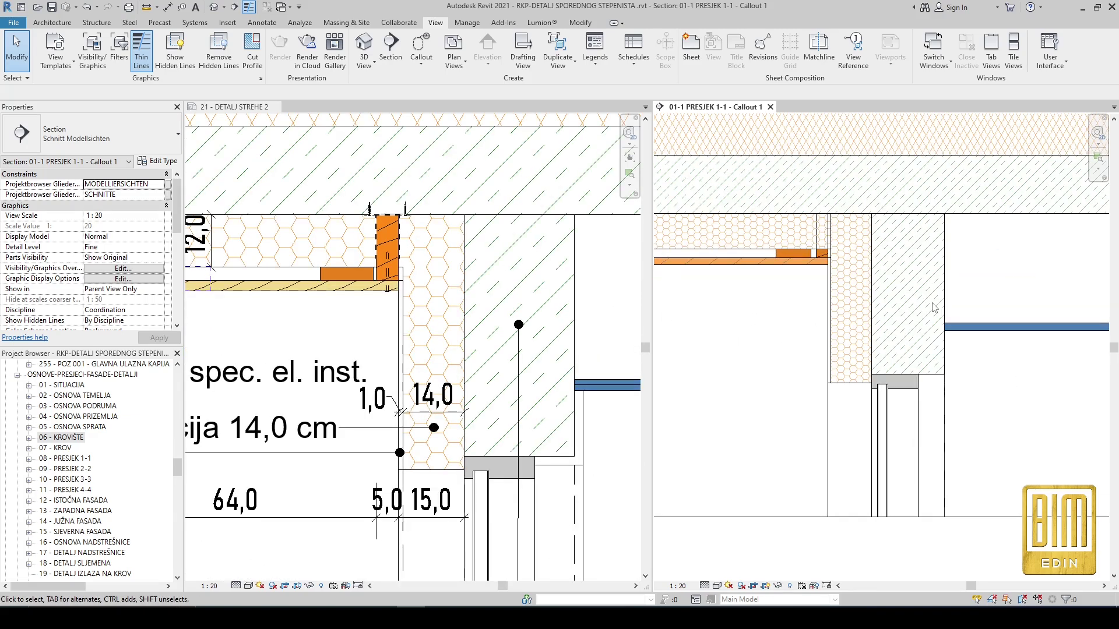
scroll(915, 427, down, 8)
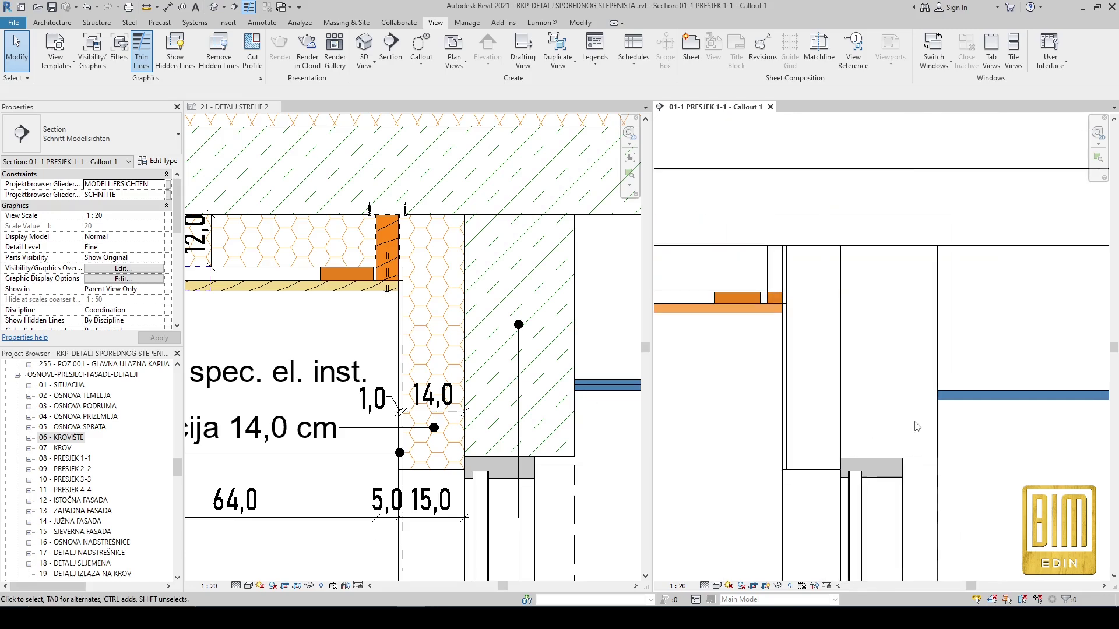
Step: Sketch a 20 cm high rectangular filled region boundary around the concrete slab in the callout, using the <Medium Lines> line style
scroll(737, 392, up, 4)
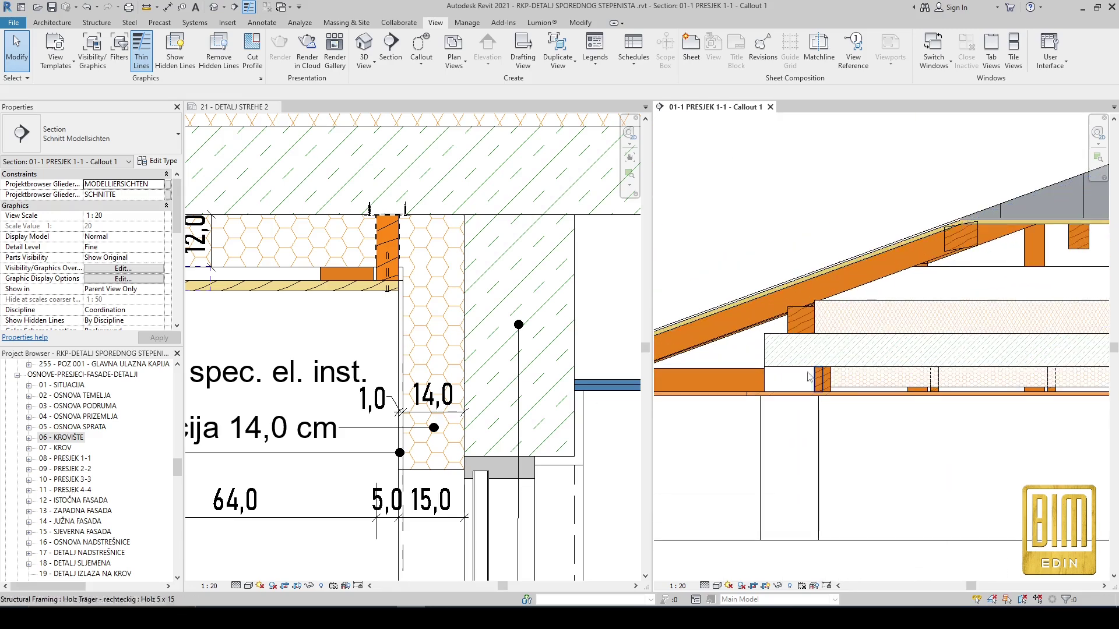
scroll(872, 313, up, 4)
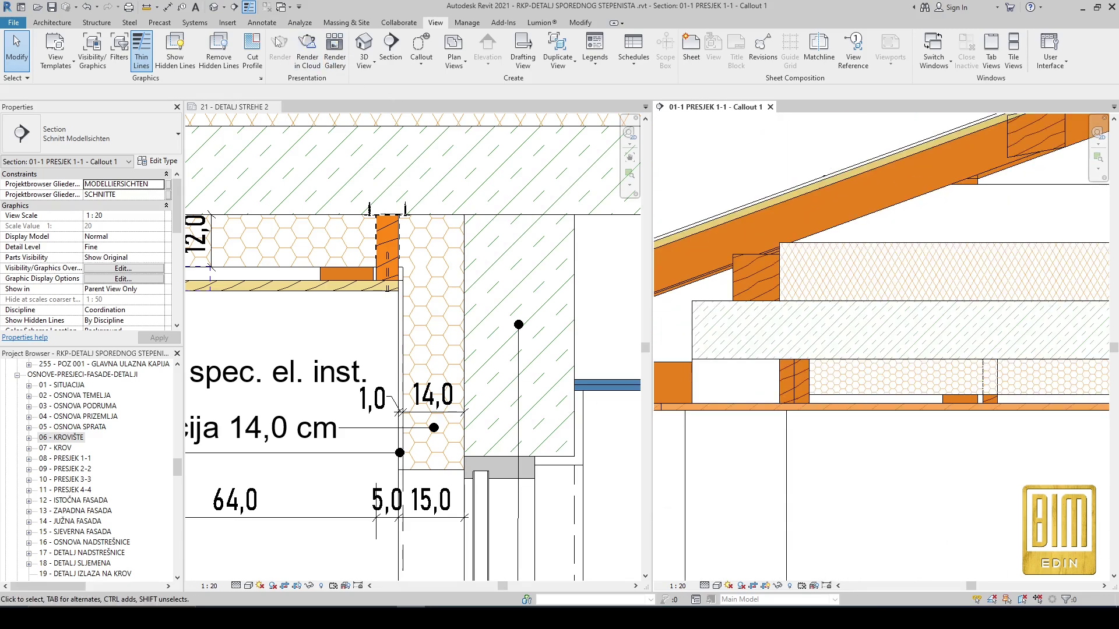
click(261, 22)
click(327, 65)
click(373, 70)
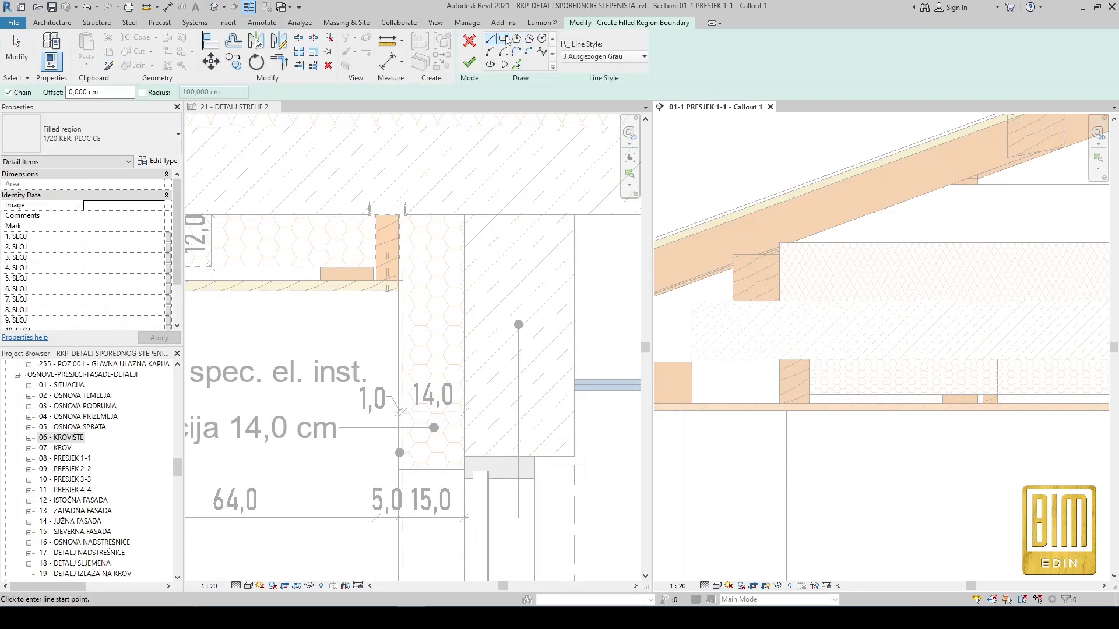
click(595, 57)
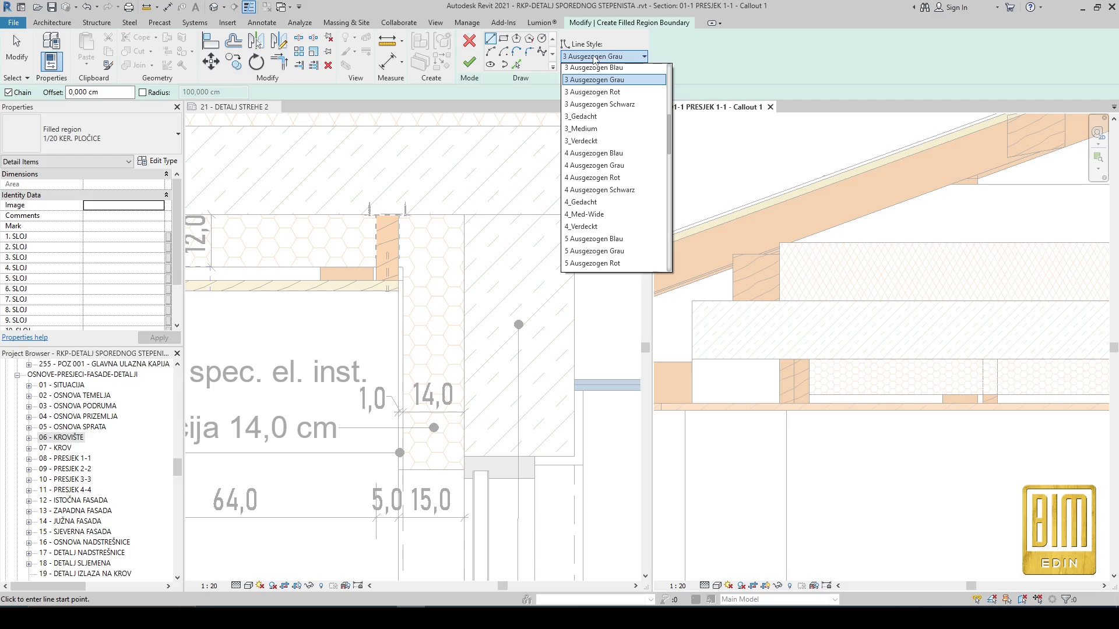
scroll(630, 203, down, 5)
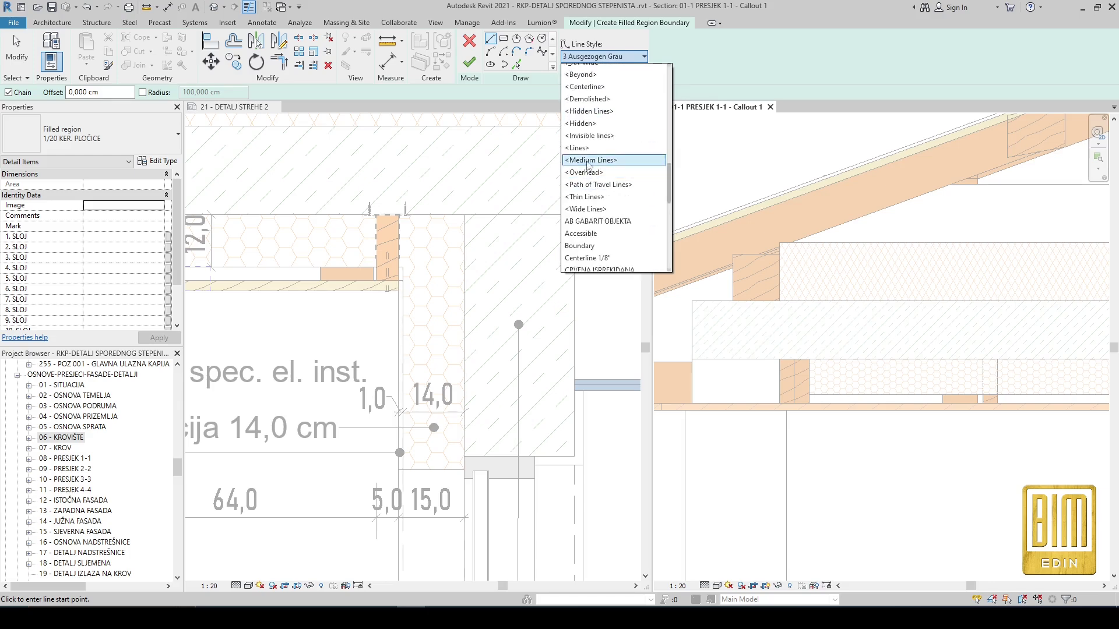
click(588, 160)
click(692, 301)
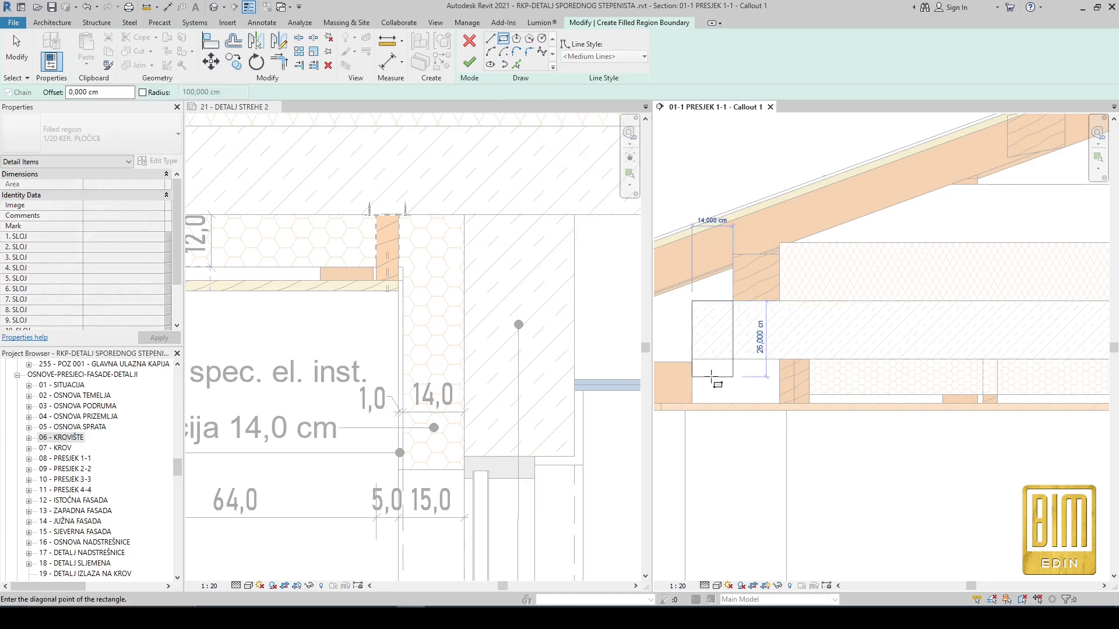
scroll(682, 362, down, 4)
scroll(993, 370, up, 2)
click(991, 368)
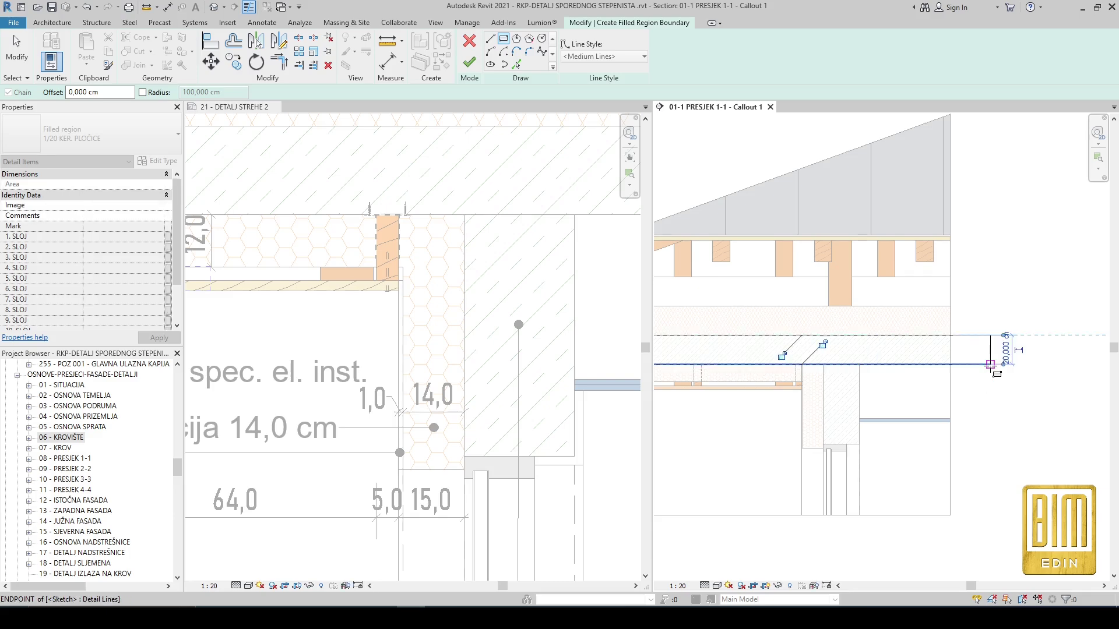
scroll(994, 371, down, 2)
scroll(813, 423, up, 1)
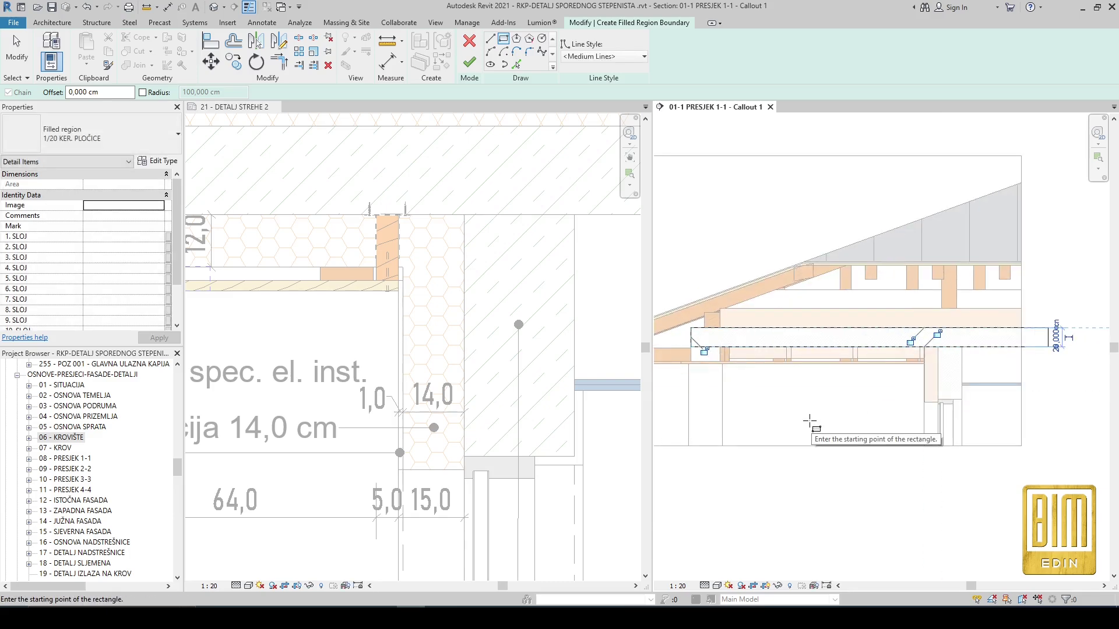
Step: Turn off the thin lines display and check the line weight of the slab's region boundary
click(248, 7)
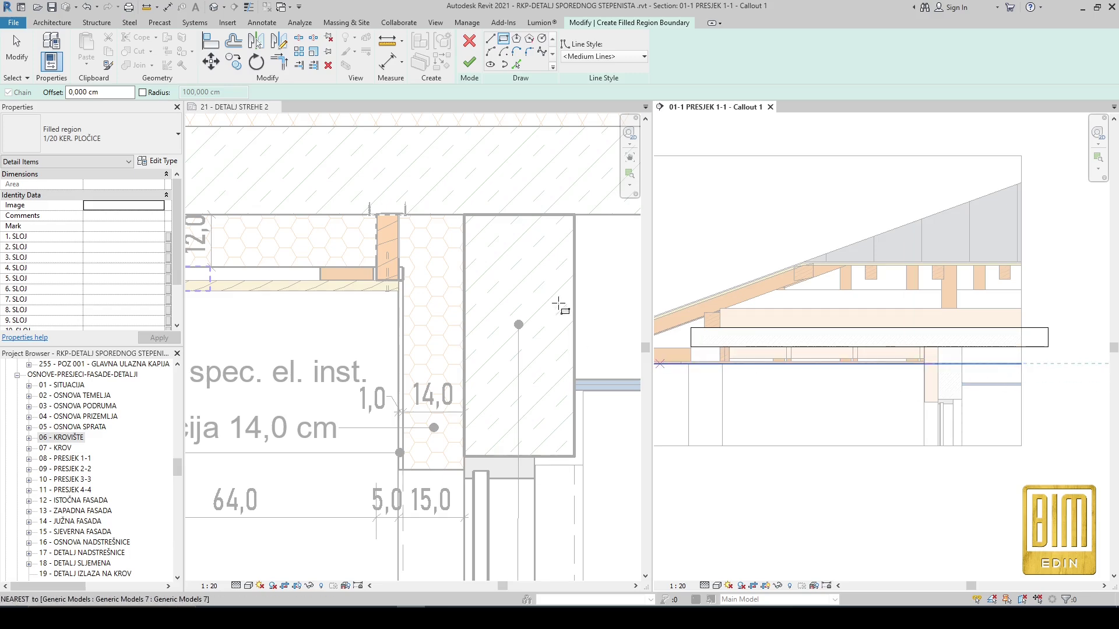
scroll(695, 347, up, 5)
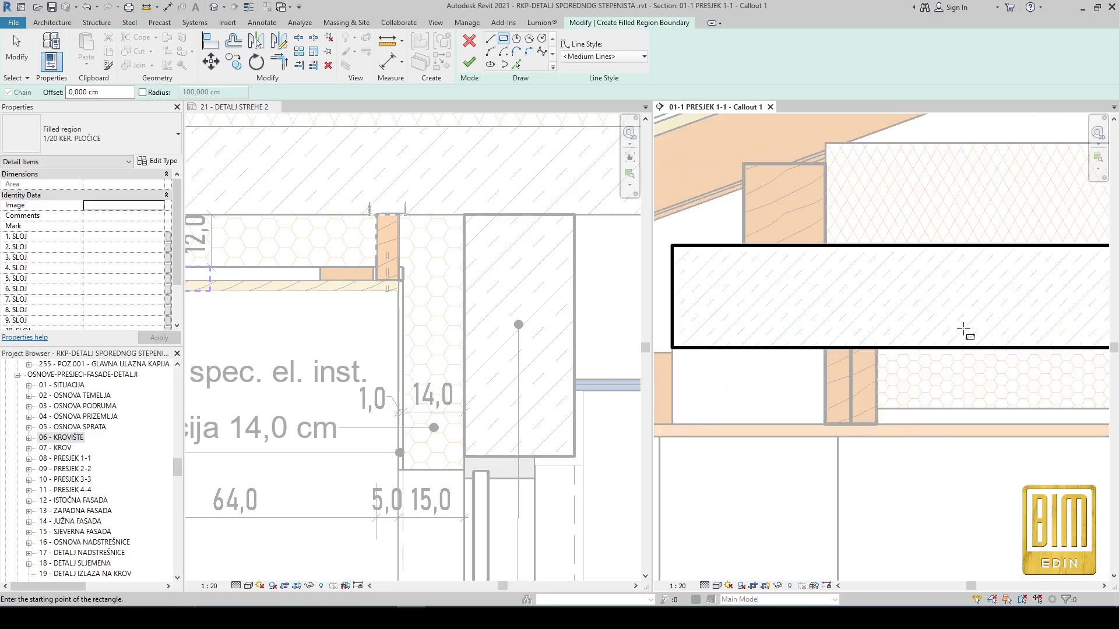
scroll(944, 330, down, 2)
scroll(833, 332, up, 2)
scroll(692, 315, down, 2)
scroll(694, 318, down, 2)
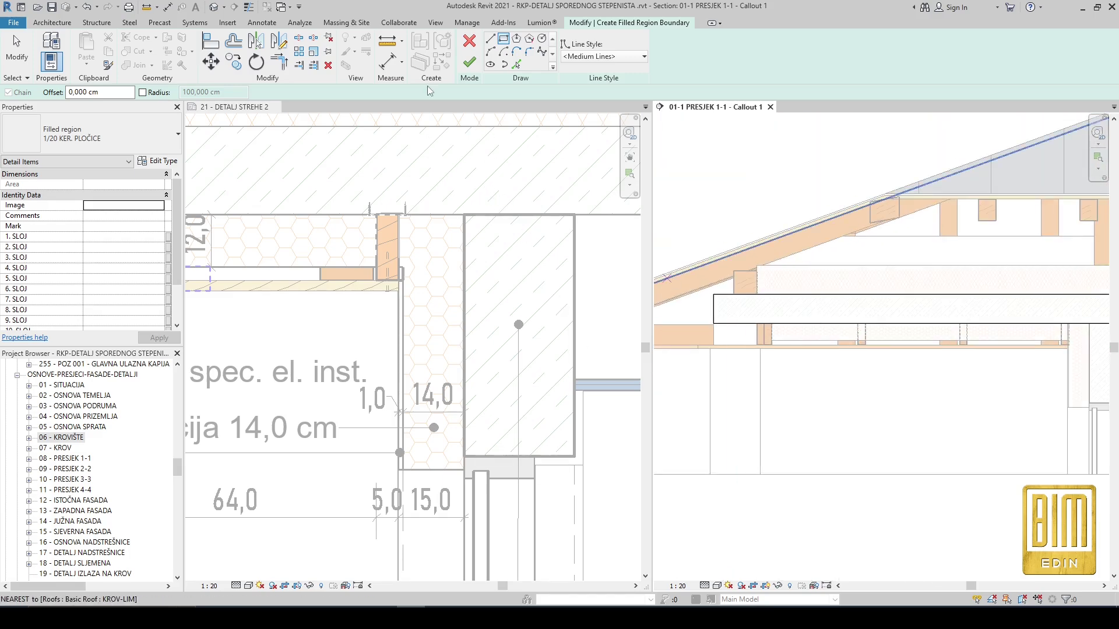
Step: Finish the slab's filled region and assign it the 1/20 AB type
click(469, 62)
scroll(724, 326, up, 4)
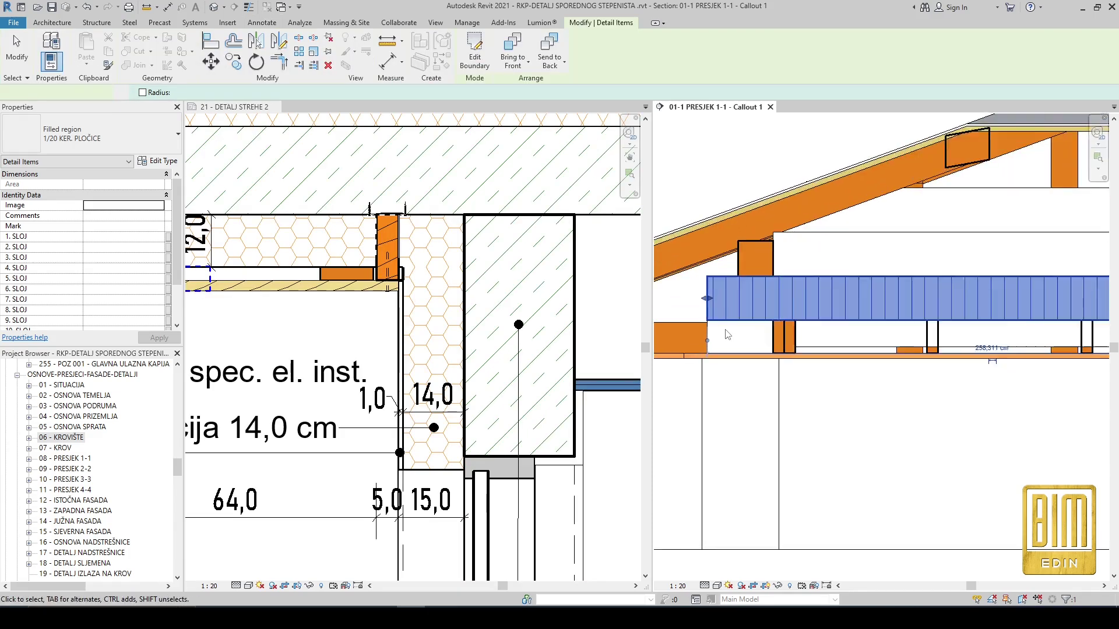
click(110, 128)
scroll(87, 198, up, 2)
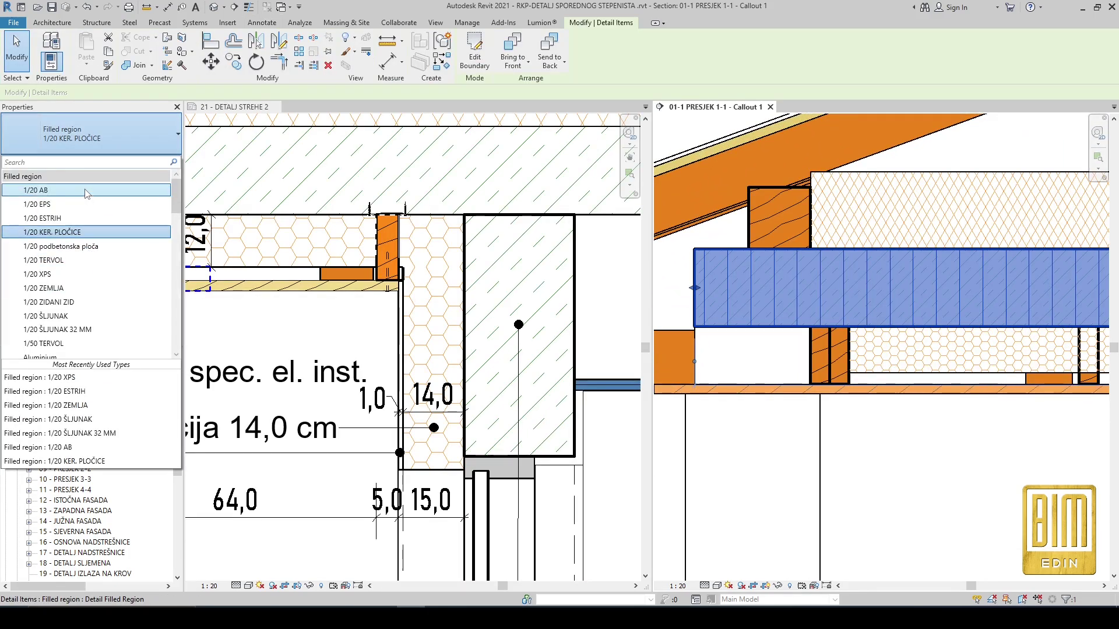
click(87, 190)
key(Escape)
Step: Cover the ring beam below the slab with a 25 x 55 cm filled region and match its type to the slab's 1/20 AB region
scroll(733, 296, down, 3)
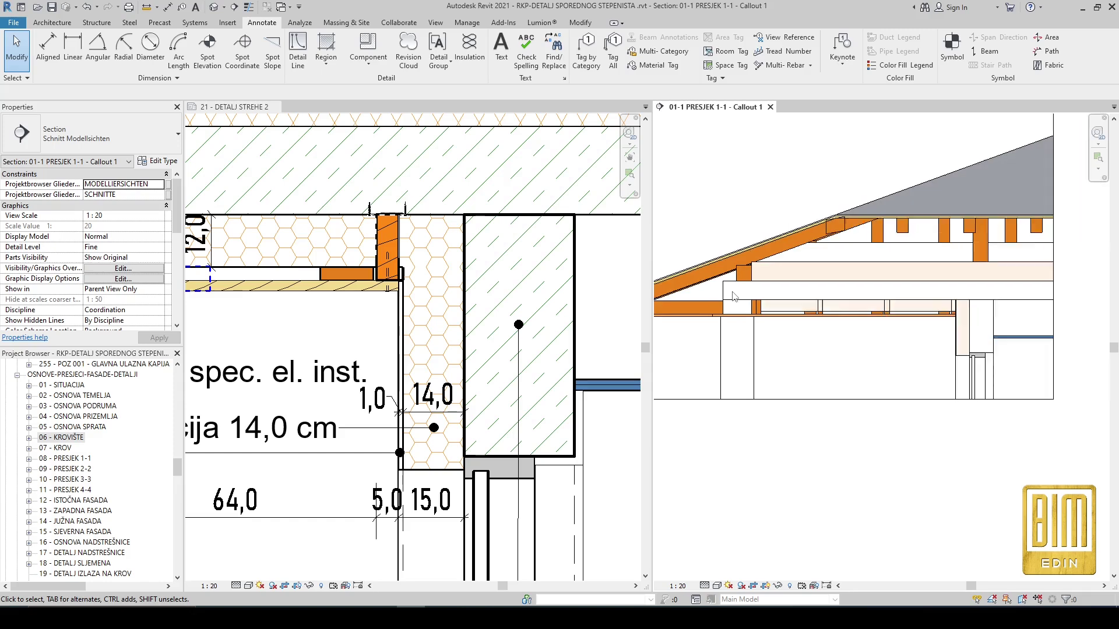
scroll(733, 296, up, 5)
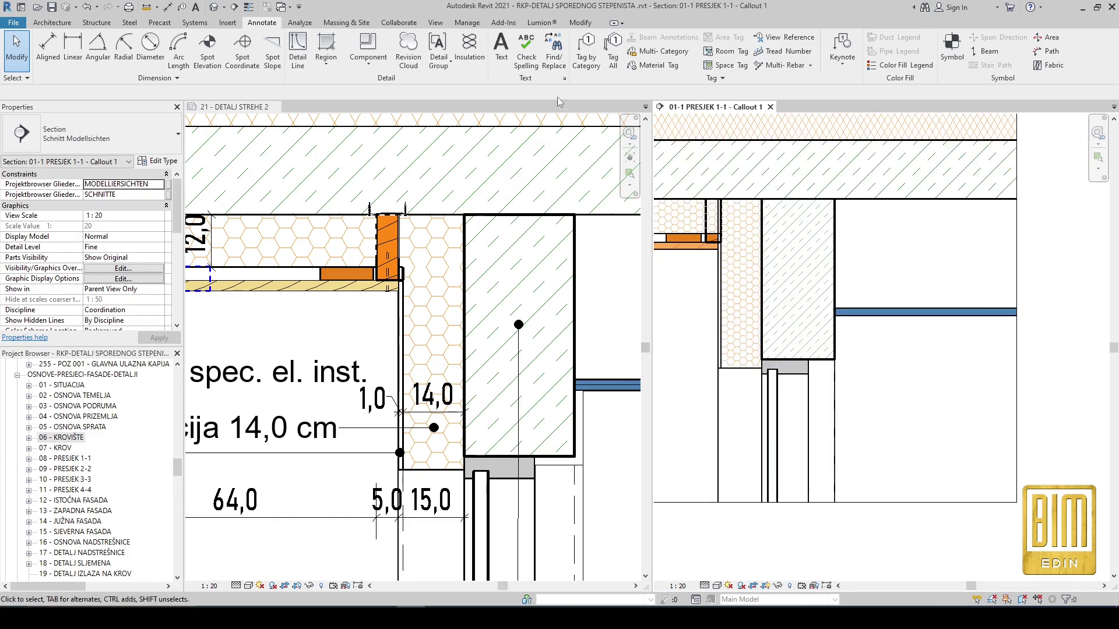
click(327, 43)
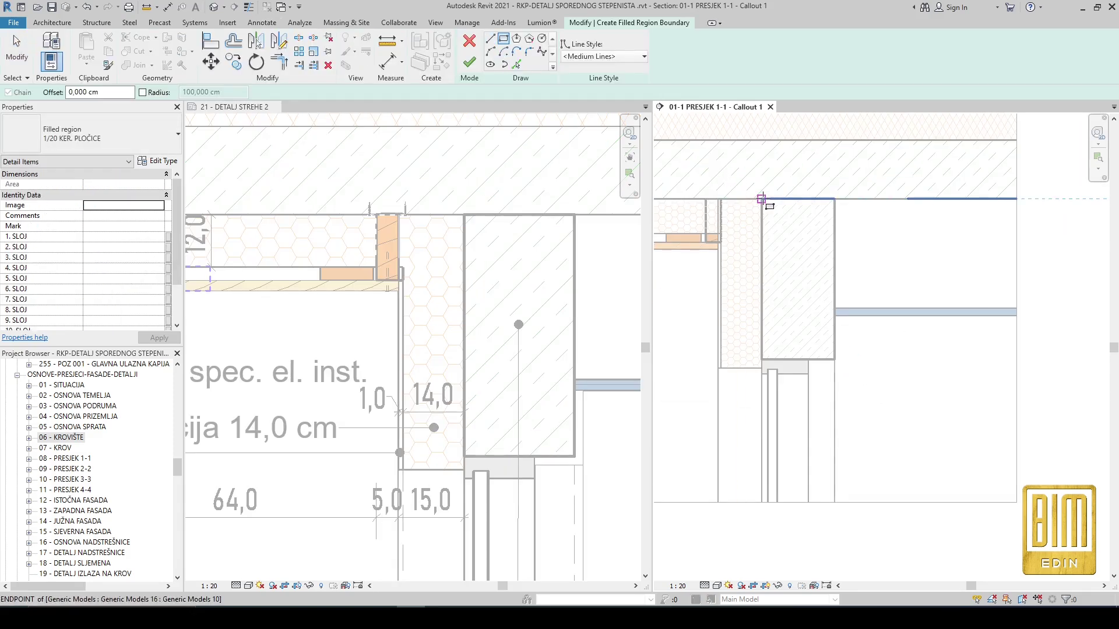
click(762, 200)
click(834, 359)
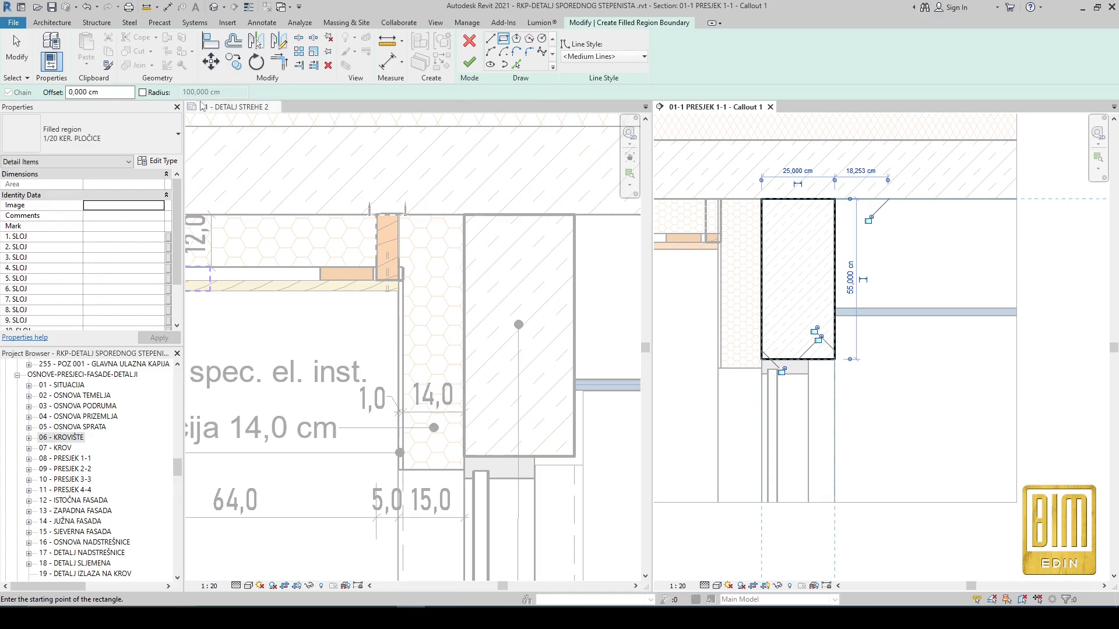
click(470, 62)
click(94, 134)
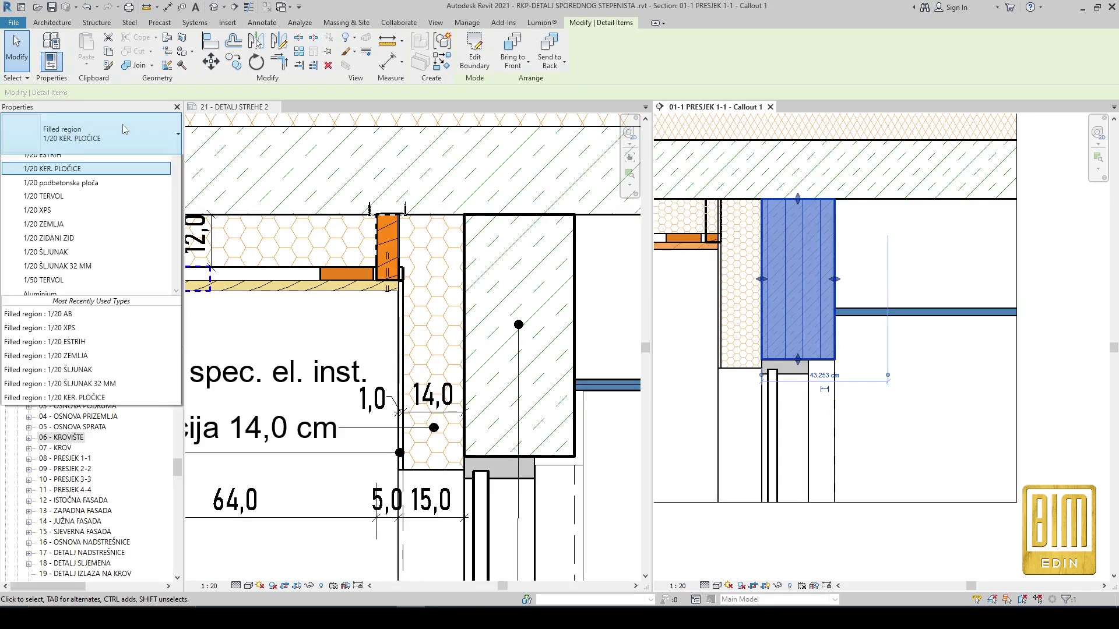
click(109, 65)
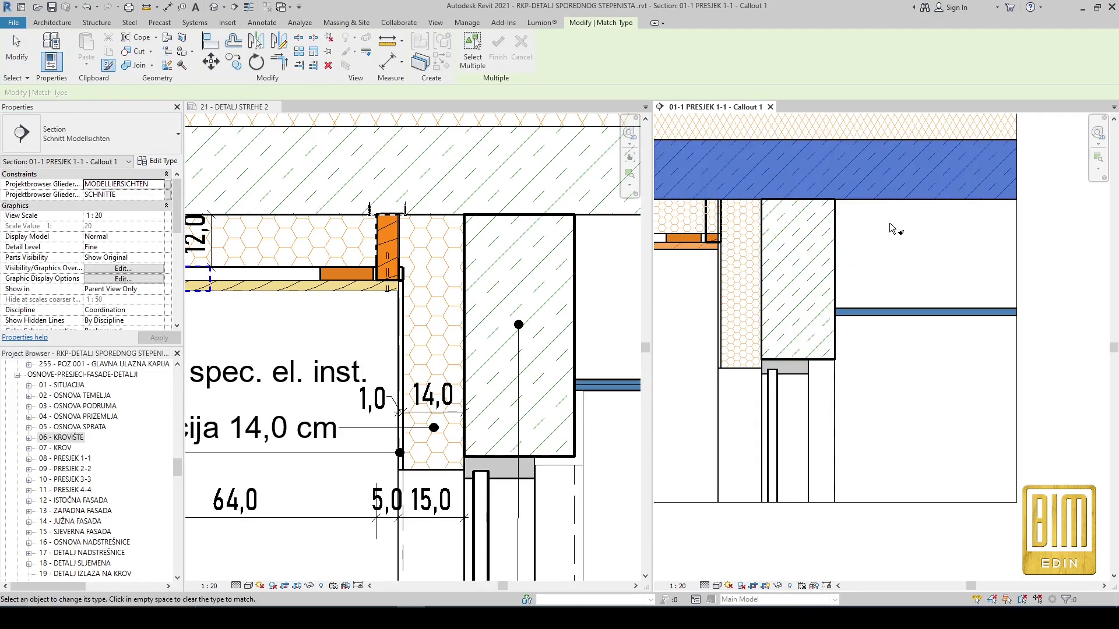
click(16, 49)
Step: Sketch a 20 cm high rectangular filled region boundary around the insulation above the slab, using the 2 Ausgezogen Grau line style
scroll(969, 270, down, 3)
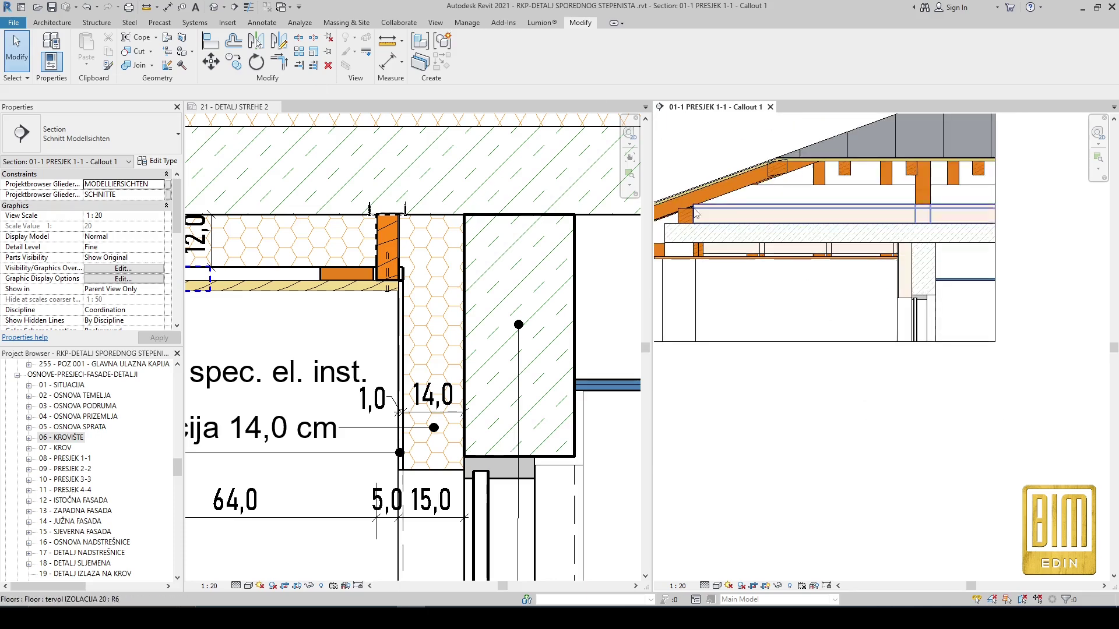
scroll(693, 204, up, 4)
scroll(669, 229, up, 1)
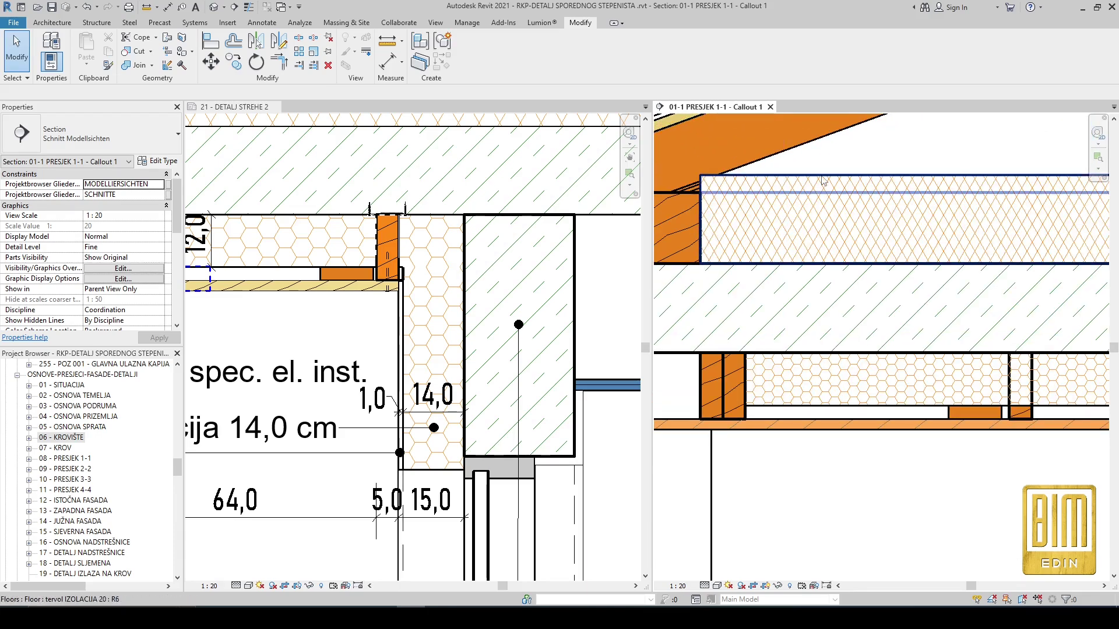
click(262, 23)
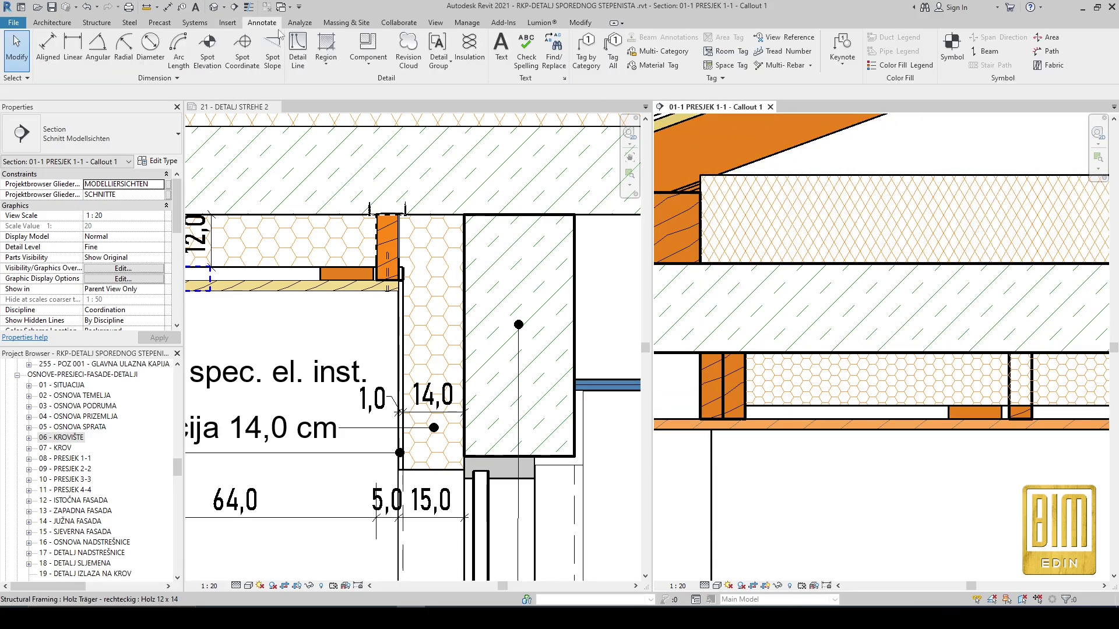
click(327, 43)
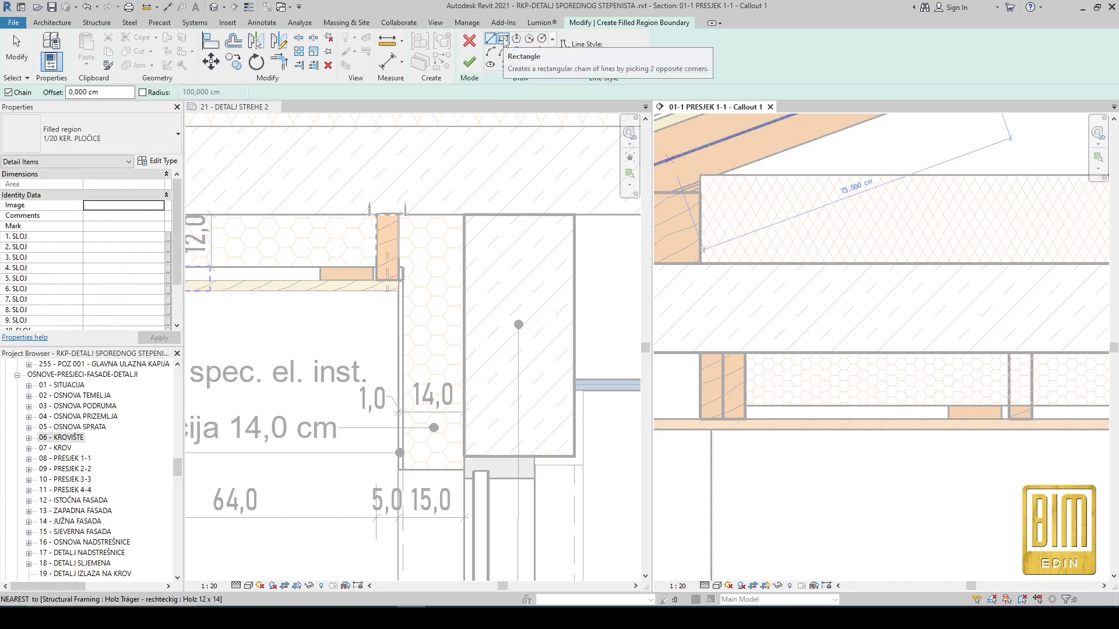
click(504, 42)
click(616, 57)
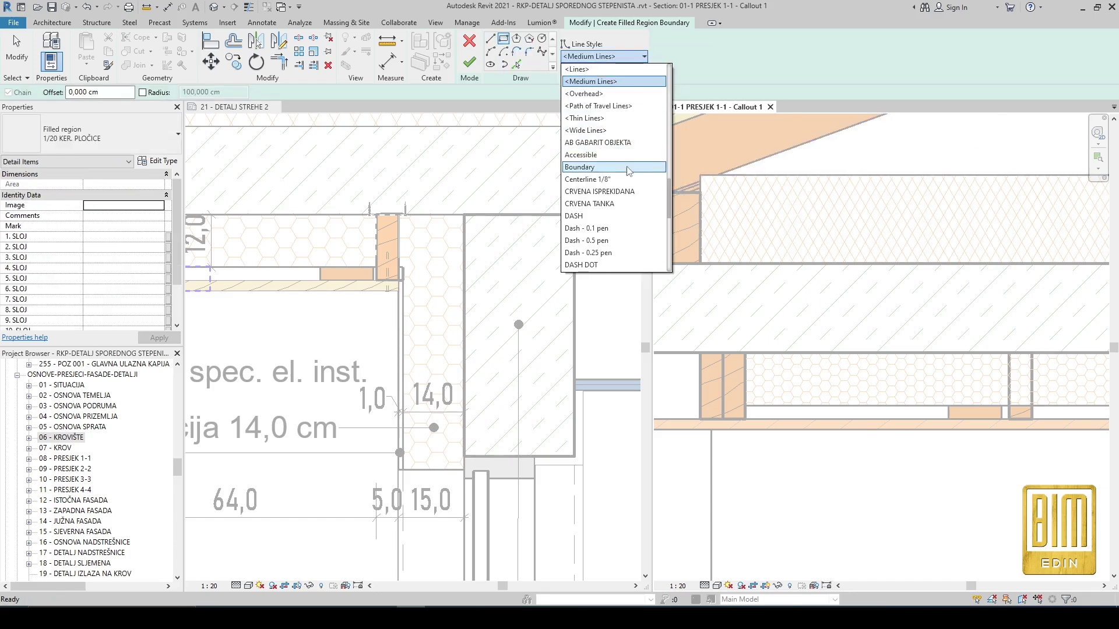
scroll(628, 170, down, 10)
scroll(628, 170, up, 9)
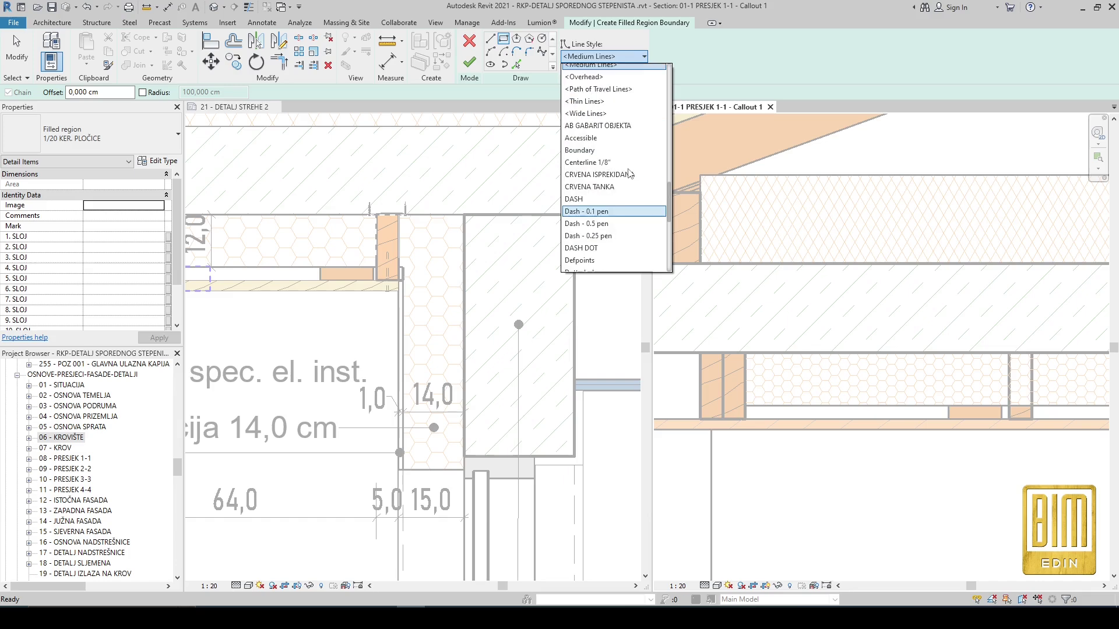
scroll(630, 173, up, 8)
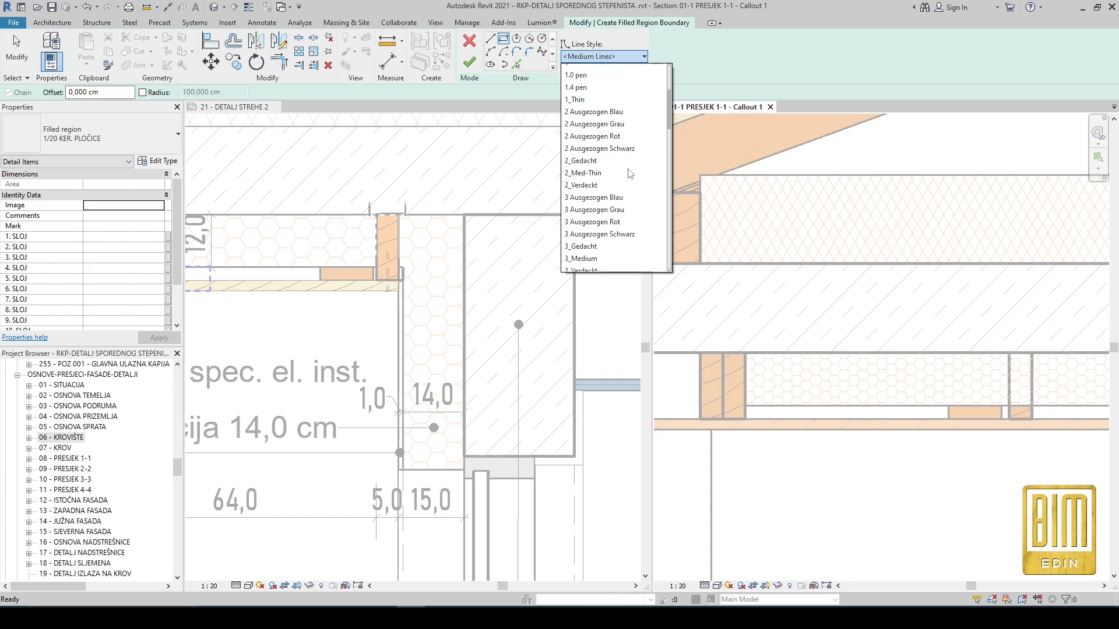
click(606, 124)
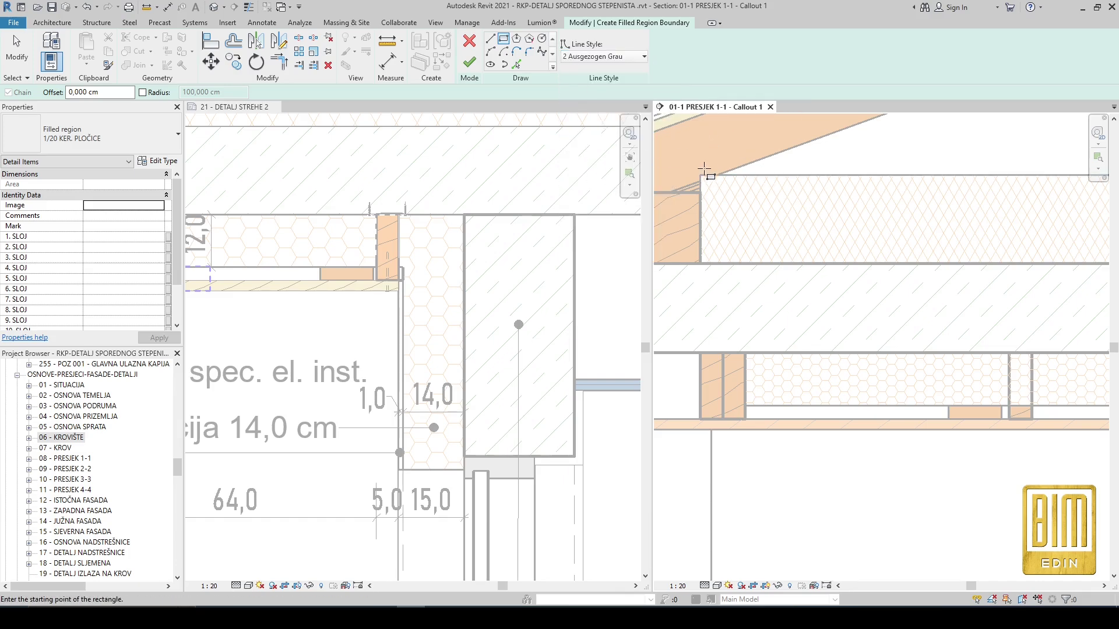
scroll(697, 250, down, 3)
click(689, 244)
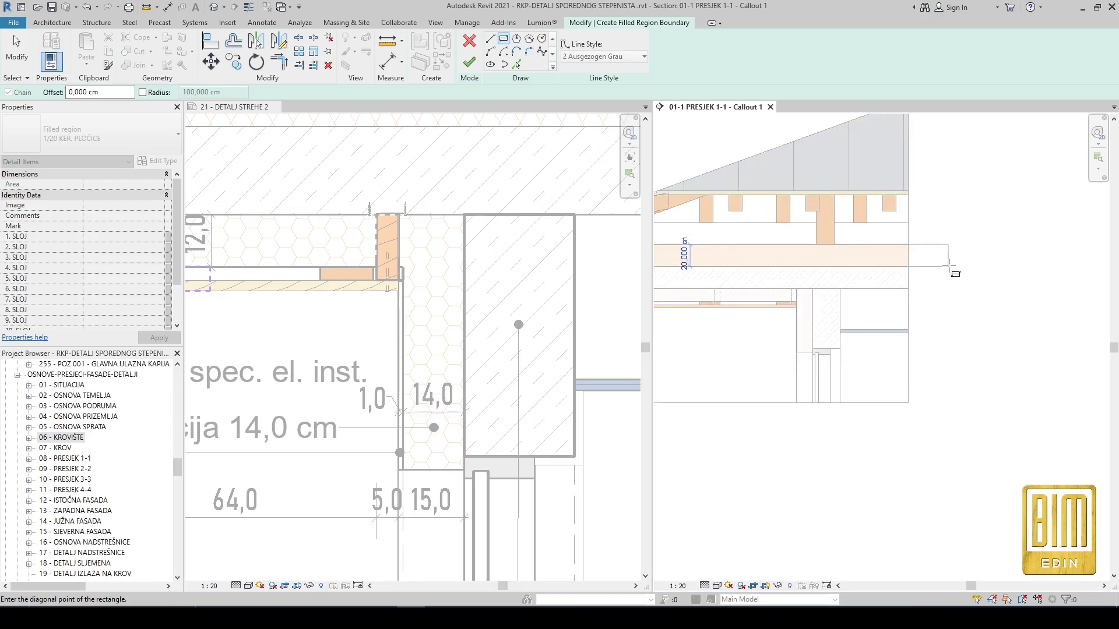
click(950, 266)
scroll(795, 267, up, 5)
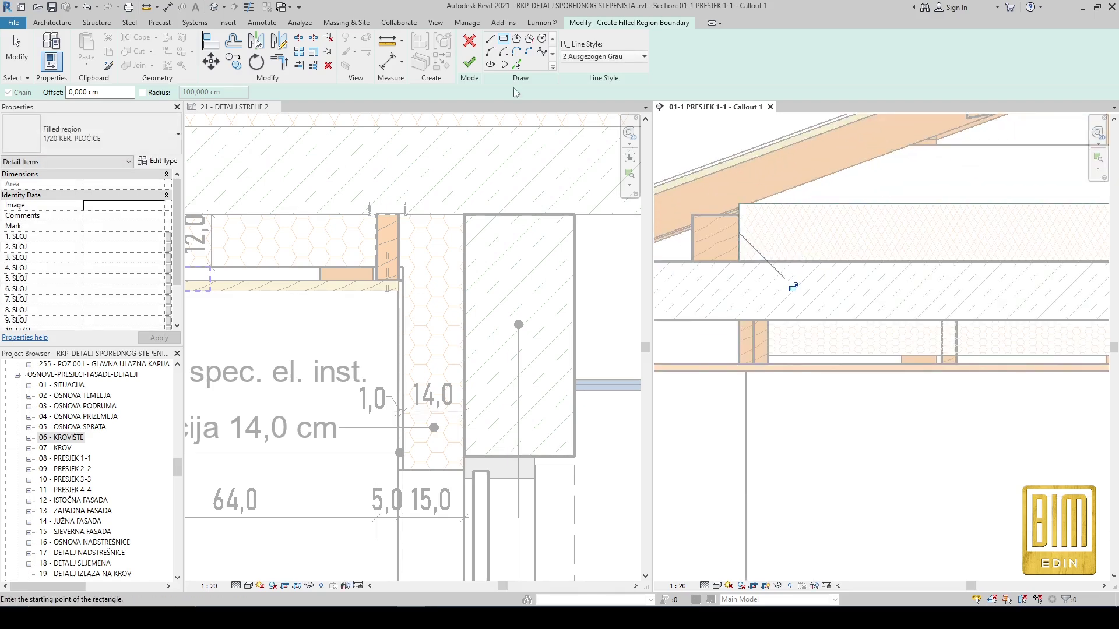
Step: Finish the insulation region, assign it the 1/20 XPS type, and send it to the back
click(470, 62)
click(117, 138)
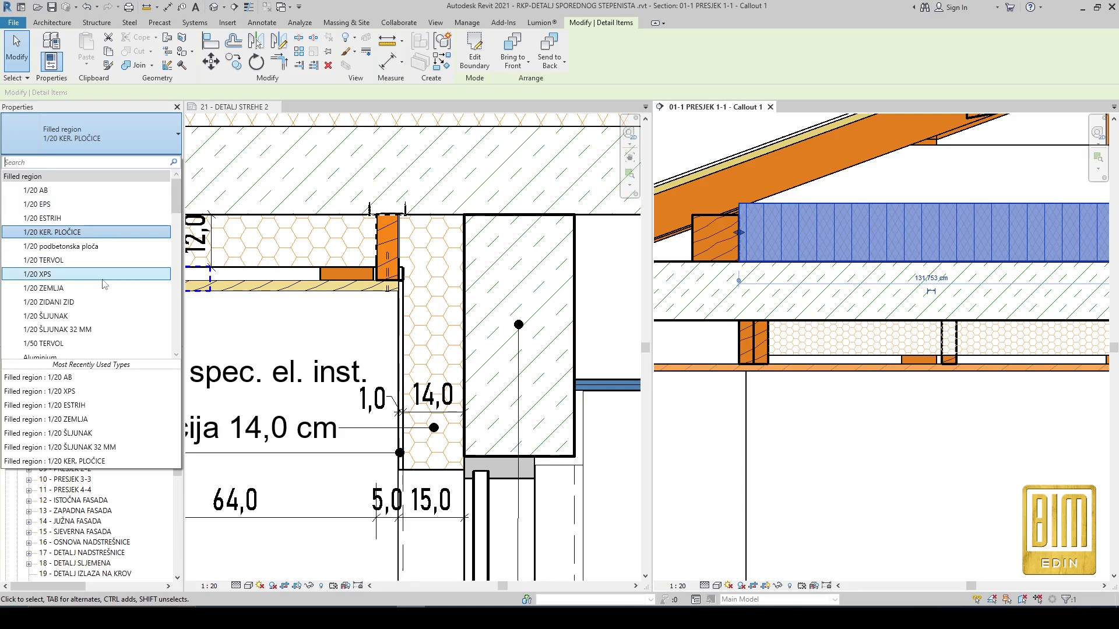
click(58, 274)
click(16, 54)
scroll(752, 241, up, 4)
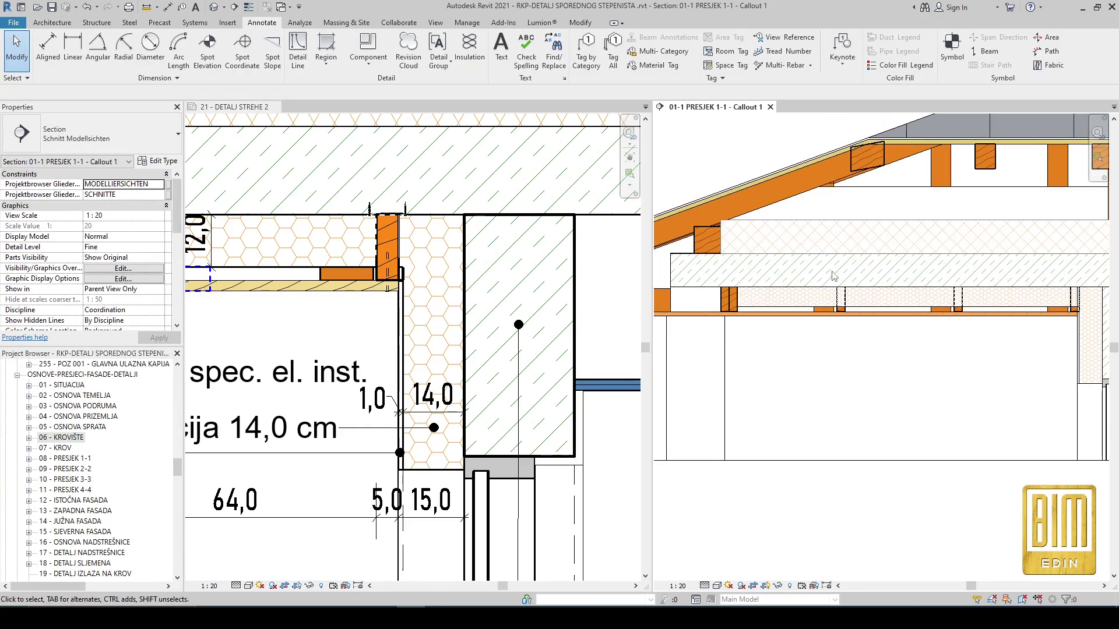
click(752, 225)
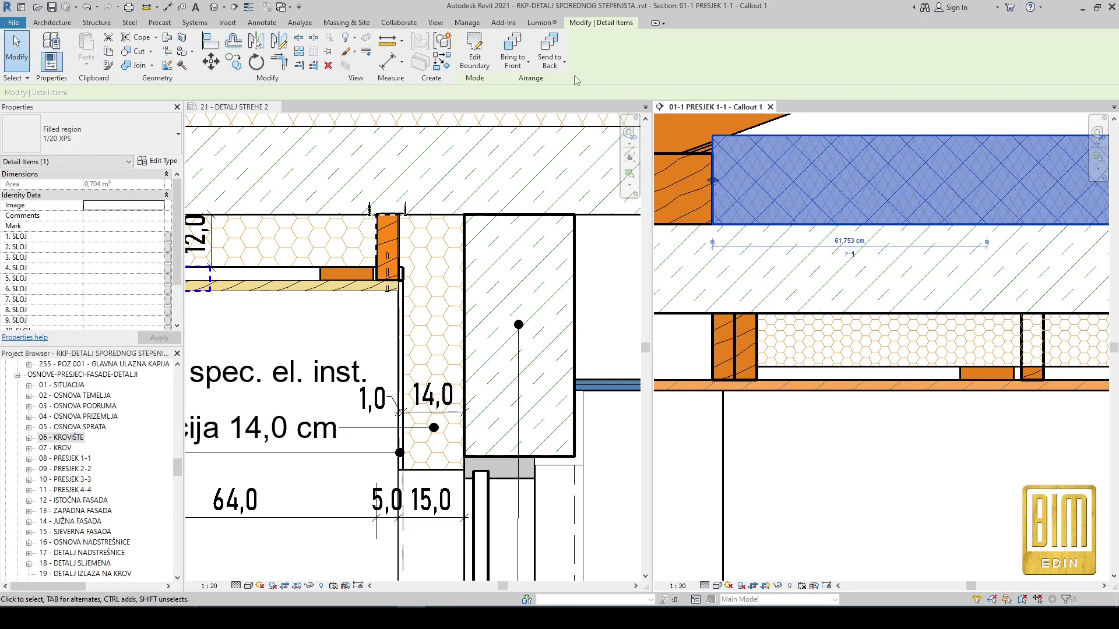
click(548, 46)
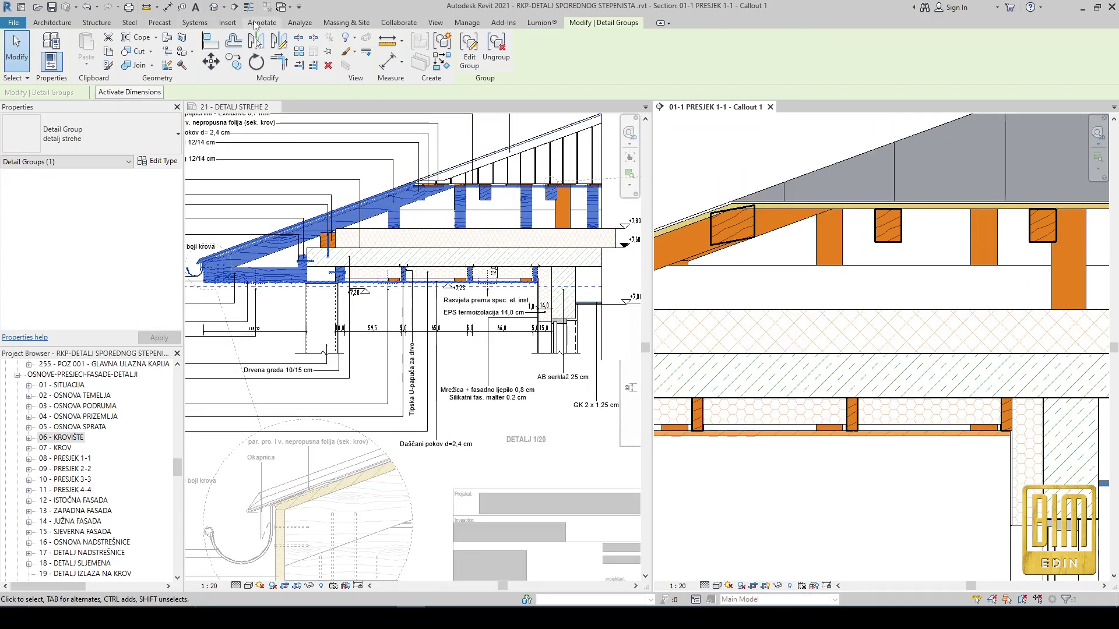
Step: Start a filled region and pick the vertical edges of the first timber post beneath the roof as boundary lines
click(254, 24)
click(321, 45)
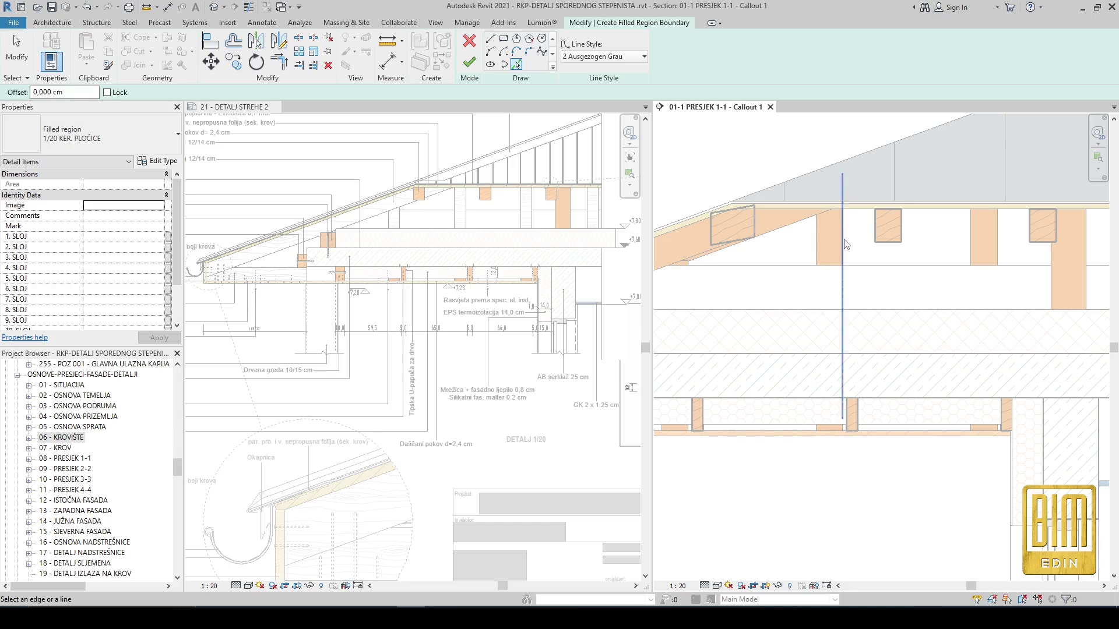
scroll(846, 245, up, 3)
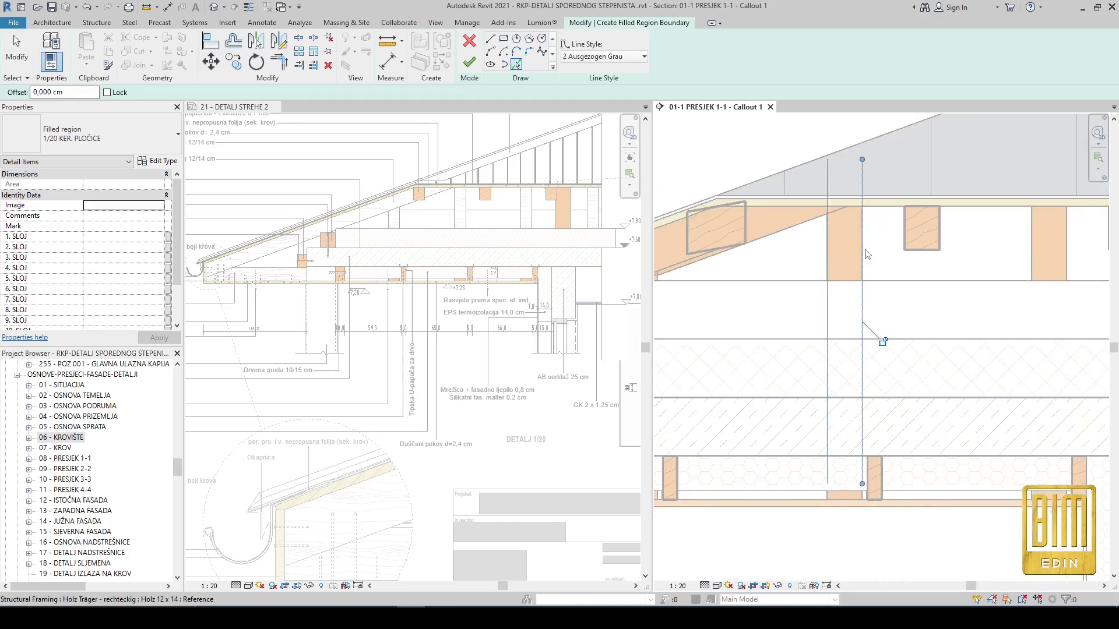
scroll(850, 225, up, 1)
click(833, 211)
scroll(859, 204, up, 1)
click(490, 38)
scroll(856, 205, up, 1)
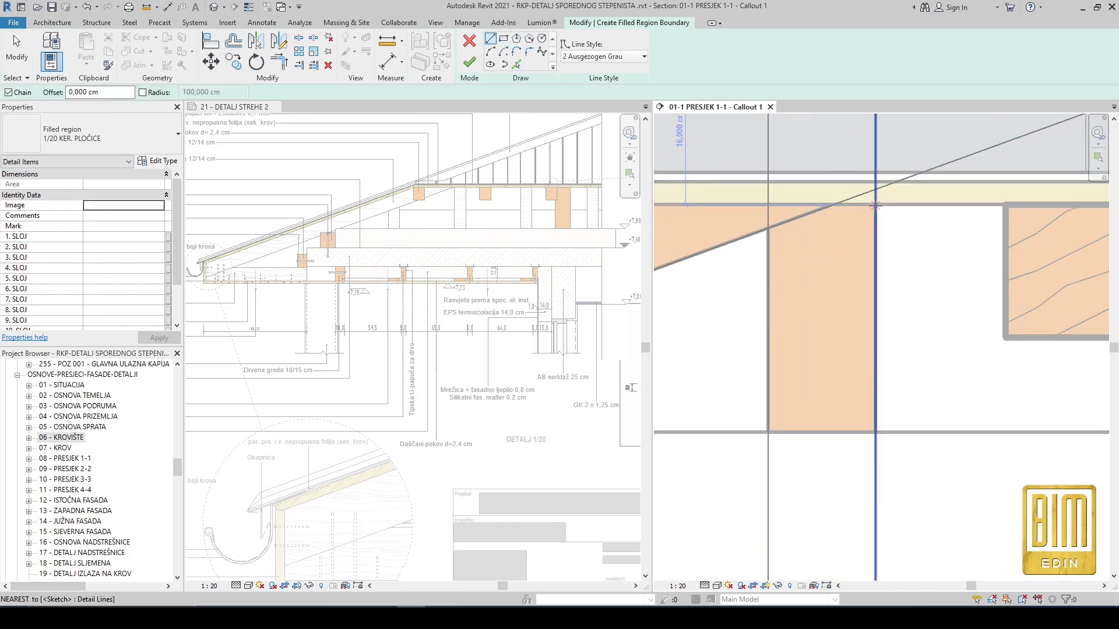
scroll(875, 205, up, 2)
click(875, 205)
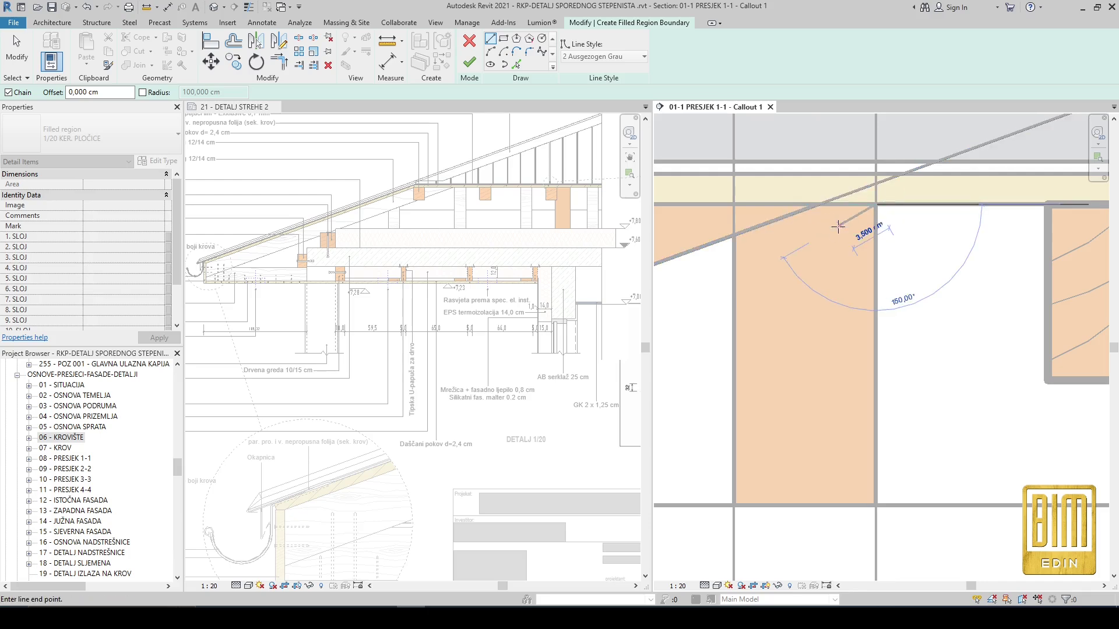
key(Escape)
key(Escape)
scroll(827, 232, down, 4)
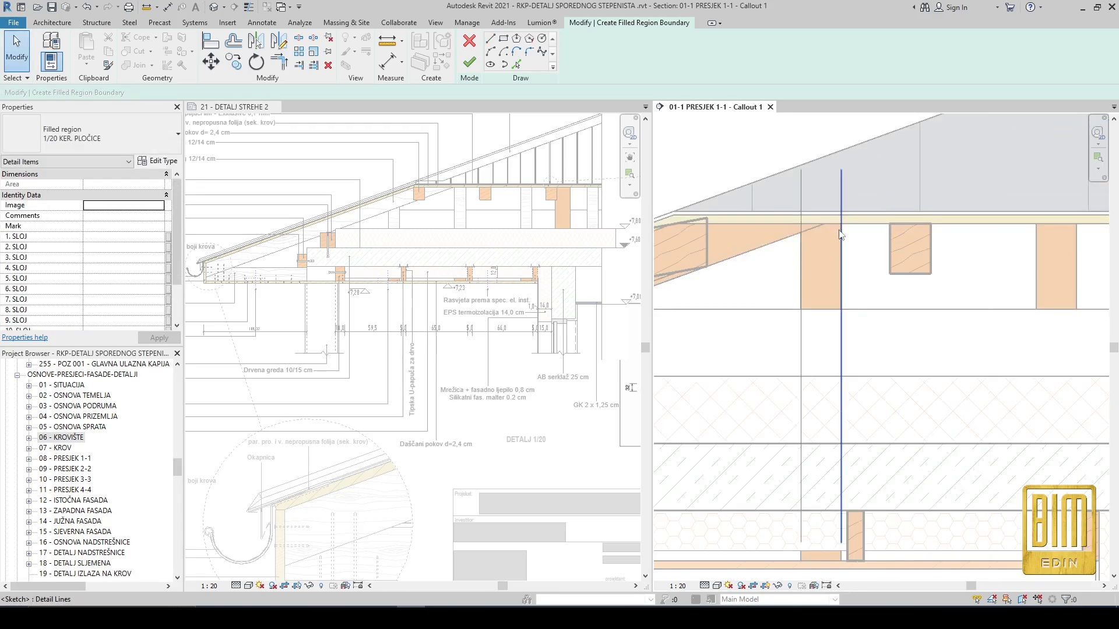
key(Escape)
click(503, 39)
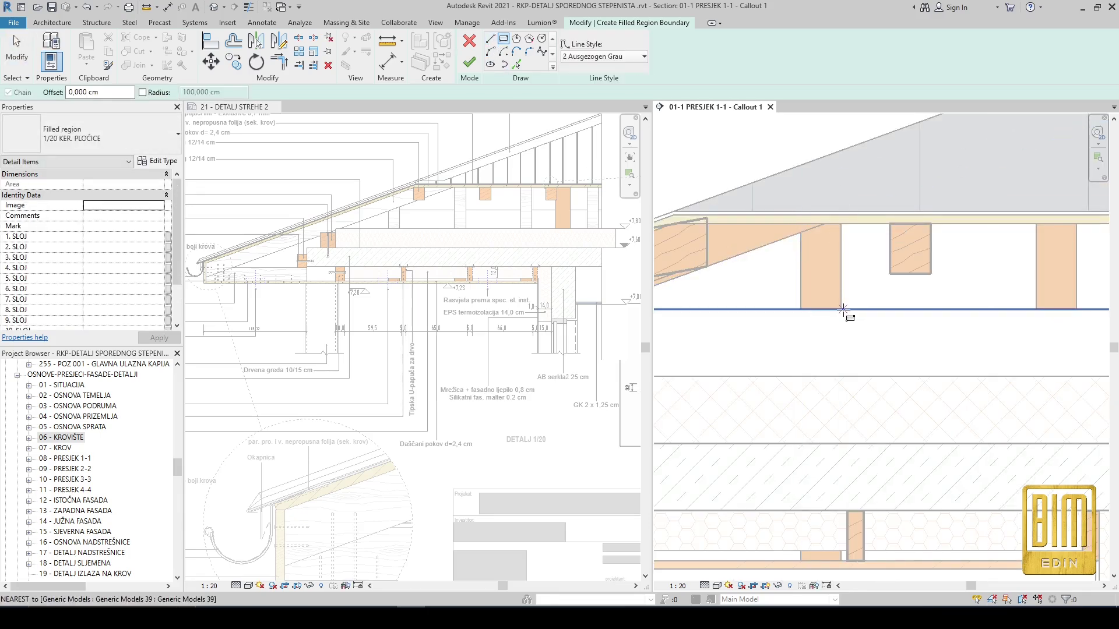
Step: Pick the first timber post's two vertical edges, the sloping rafter underside and the post's lower edge as region boundary lines
click(840, 246)
click(802, 257)
scroll(809, 233, up, 2)
click(812, 235)
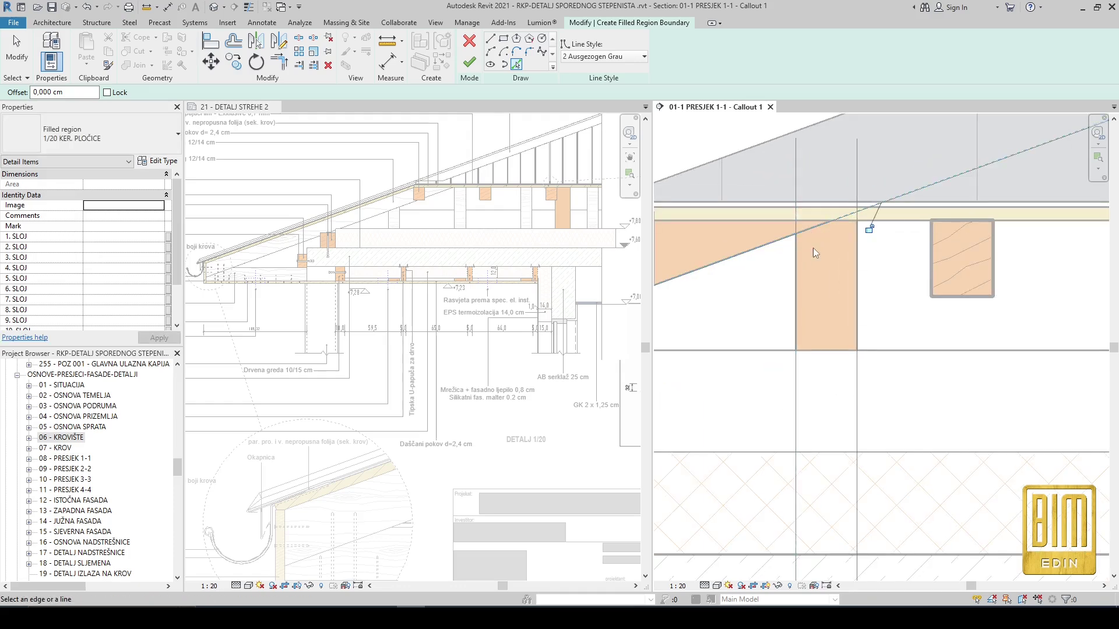
scroll(811, 291, down, 1)
click(818, 336)
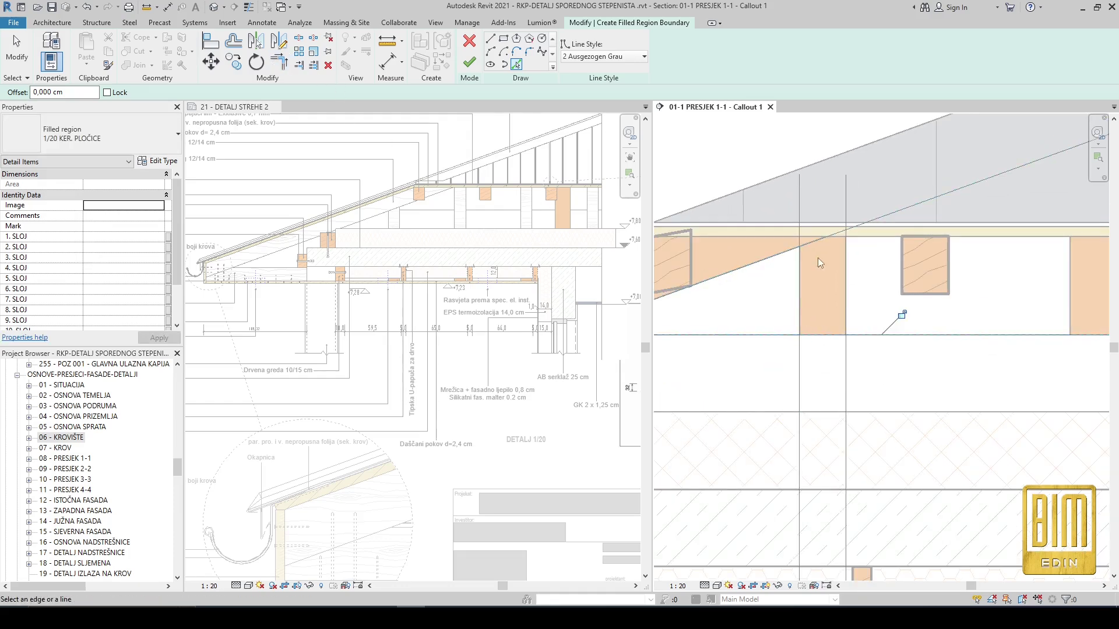
Step: Trim the post's boundary lines into a closed outline, adding a short horizontal edge along the roof underside, and finish the region
click(278, 61)
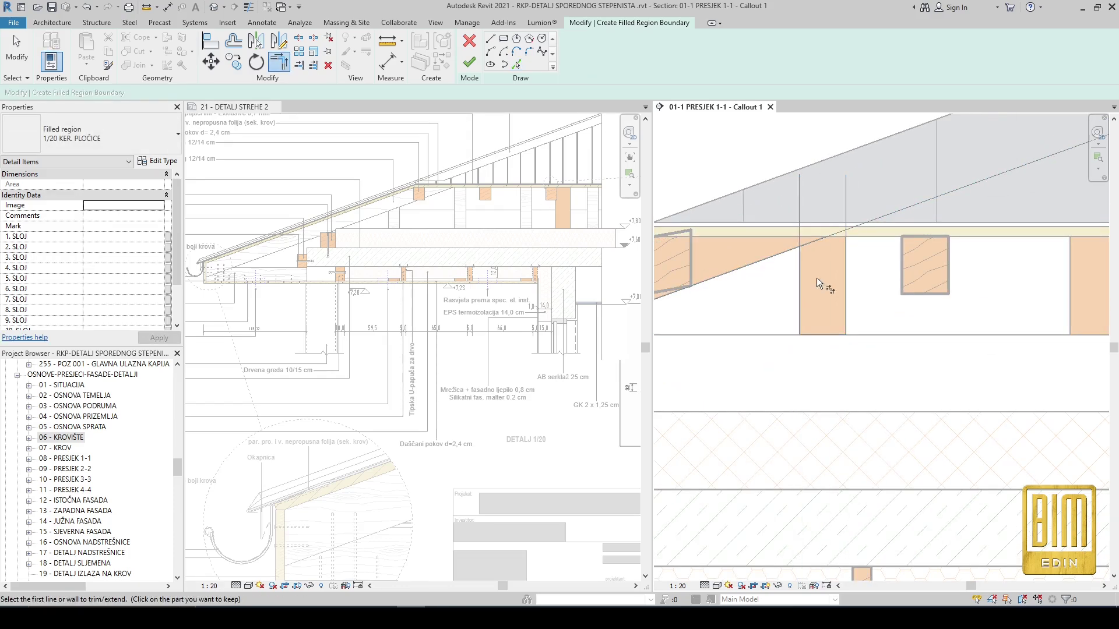
click(845, 246)
click(837, 233)
key(l)
key(i)
scroll(832, 239, up, 5)
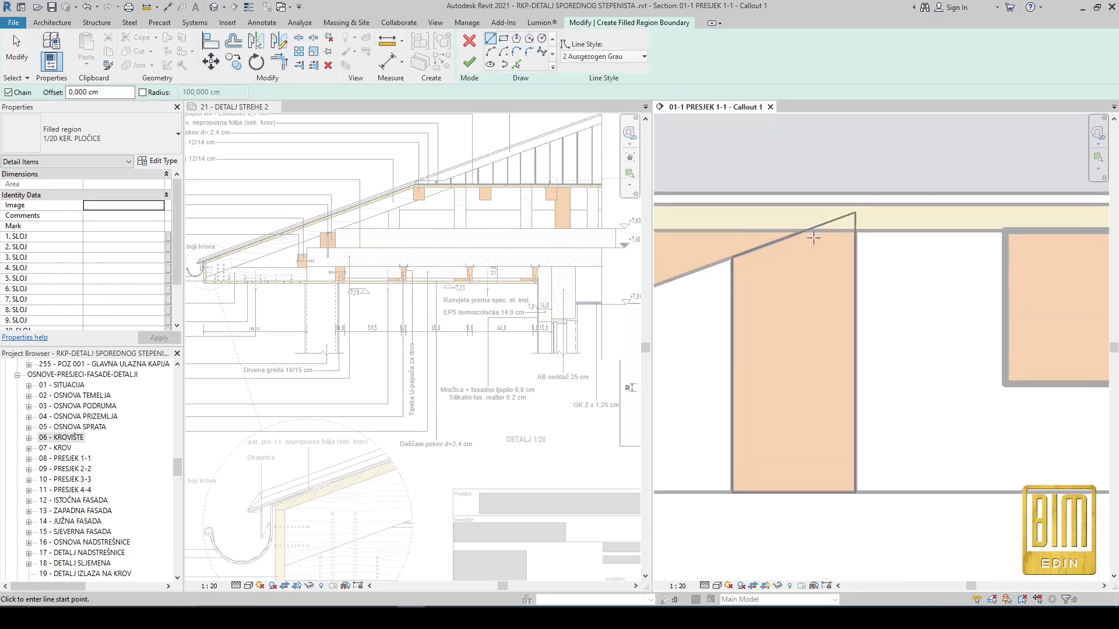
key(t)
key(r)
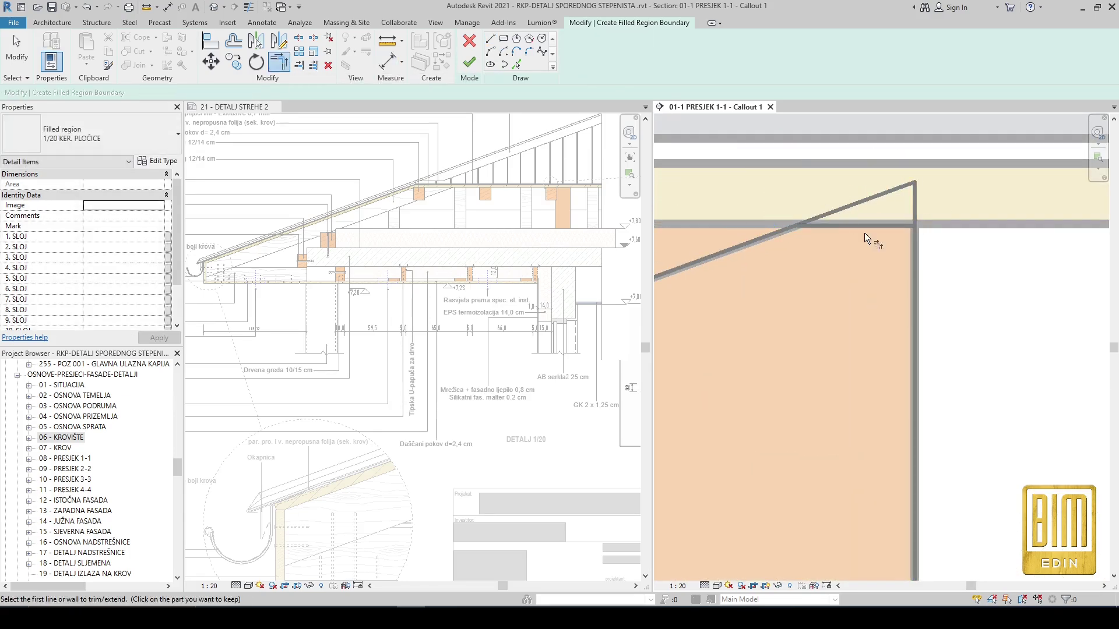
scroll(882, 260, down, 3)
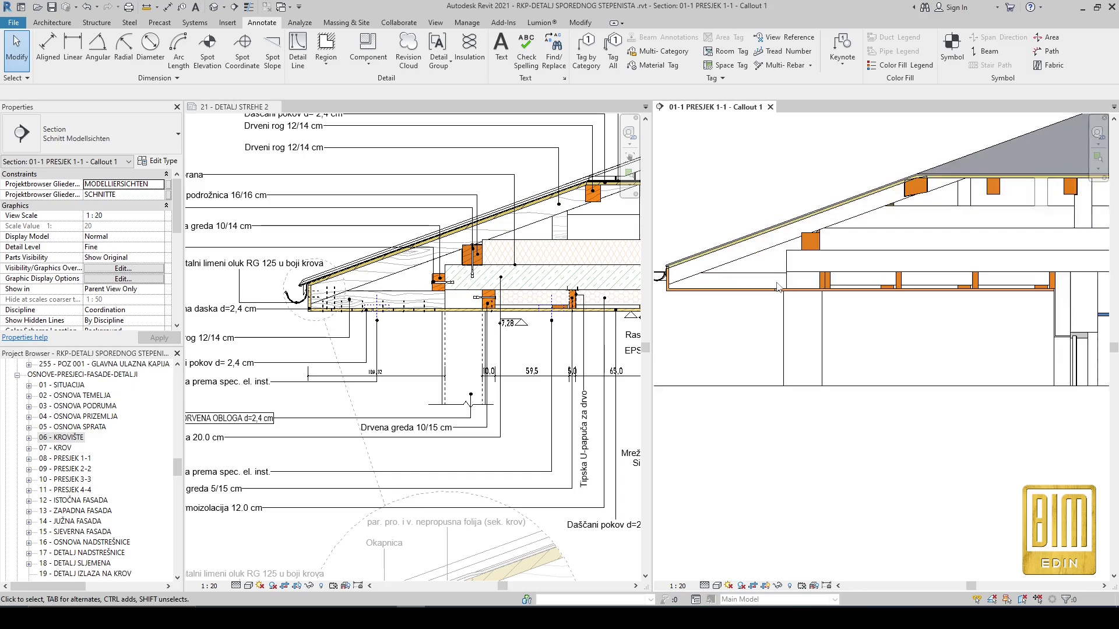
Step: In the sheet's detalj strehe group, rename the 10/14 cm beam's filled region type to 00 GREDA PRESJEK and finish the group edit
scroll(746, 322, up, 2)
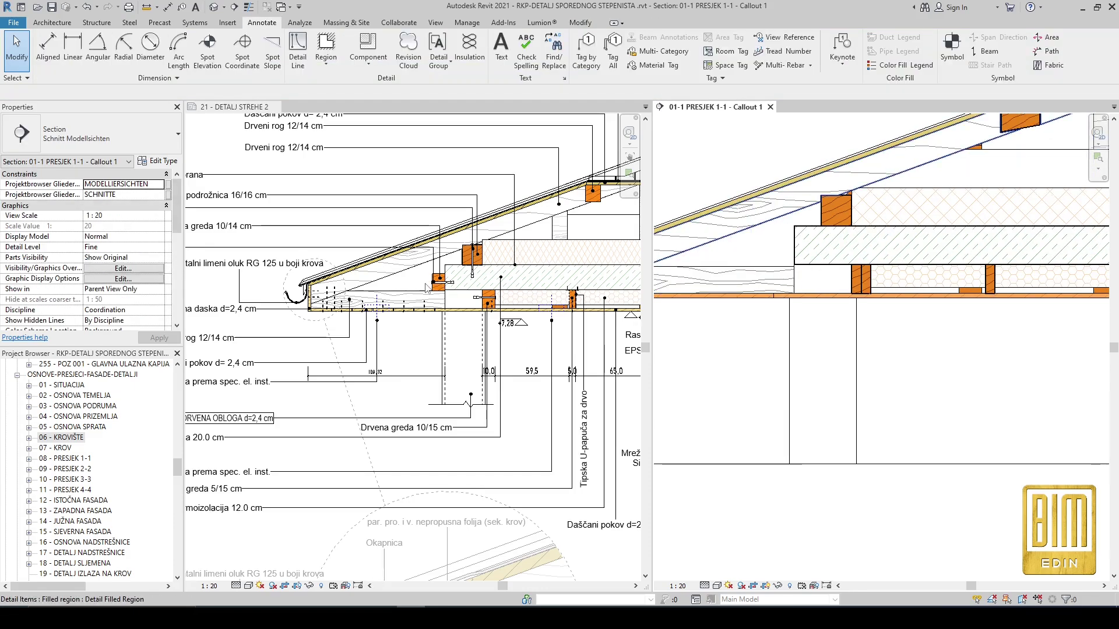
scroll(447, 285, up, 8)
double_click(443, 284)
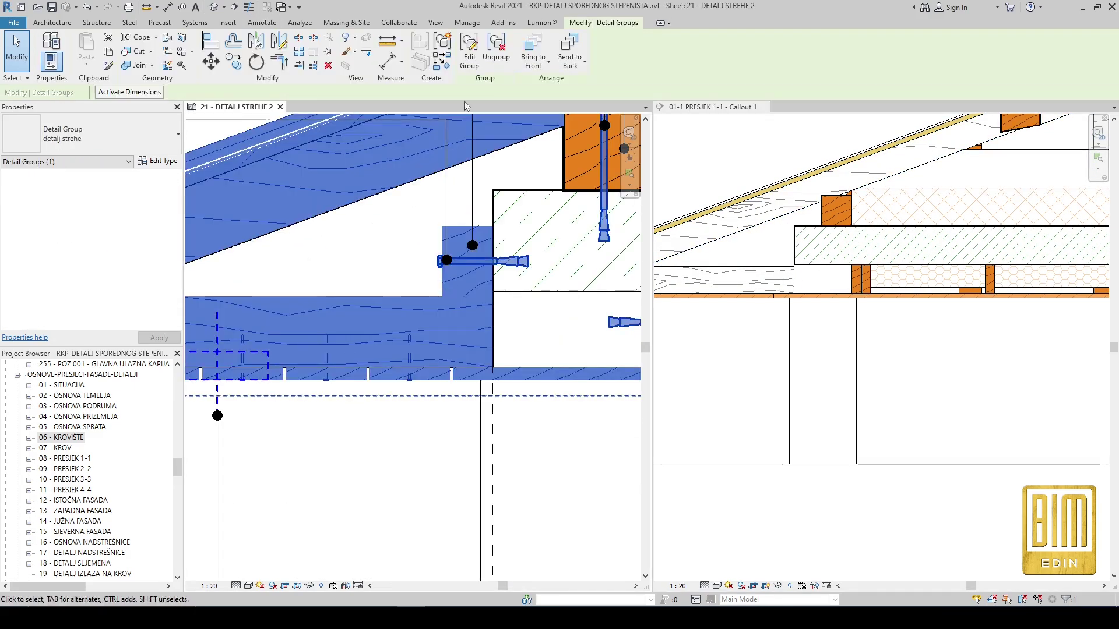
click(444, 283)
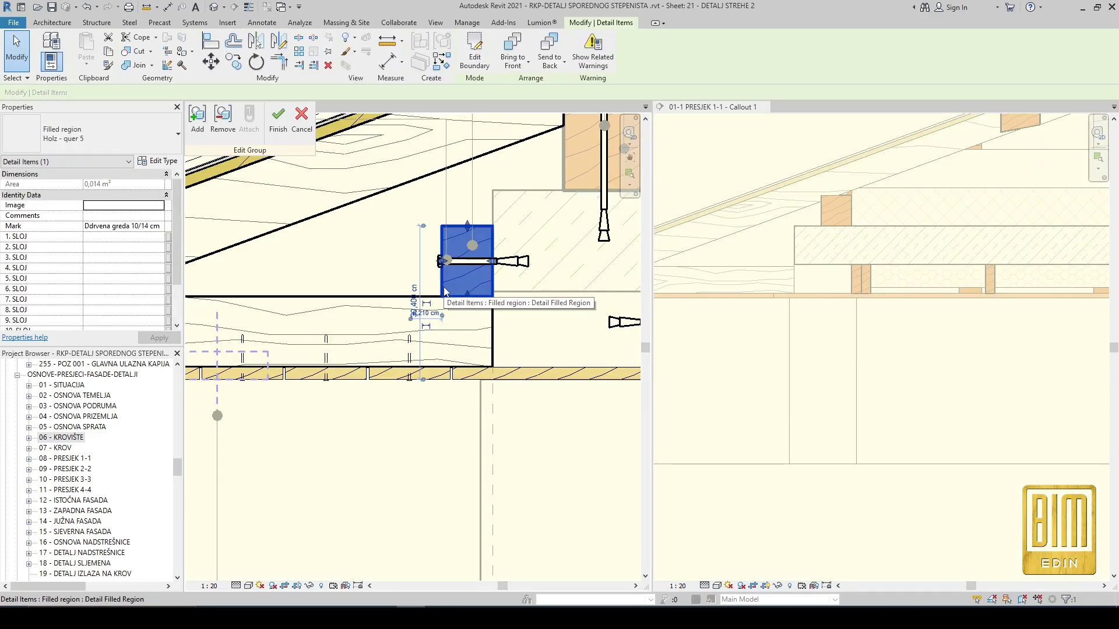
click(157, 161)
click(342, 179)
click(310, 334)
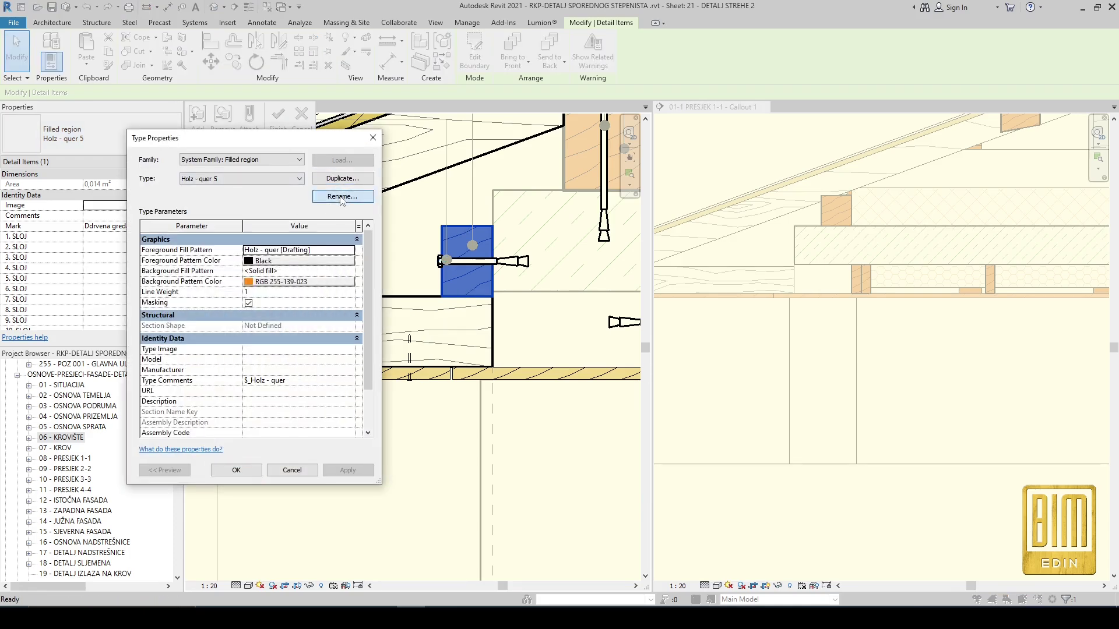
click(342, 196)
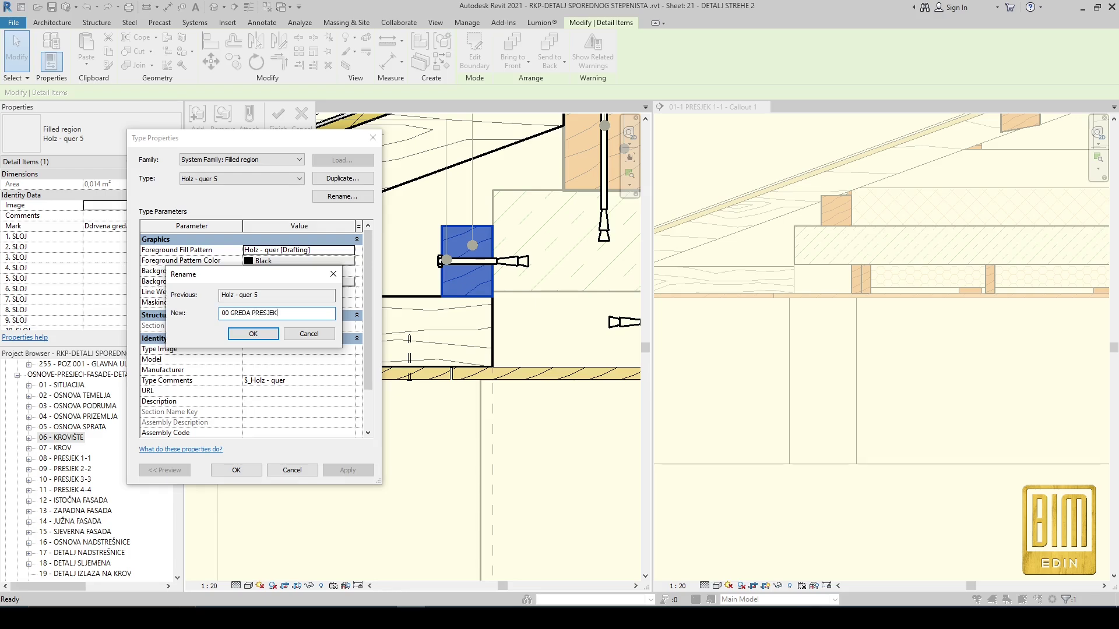
click(264, 335)
click(240, 470)
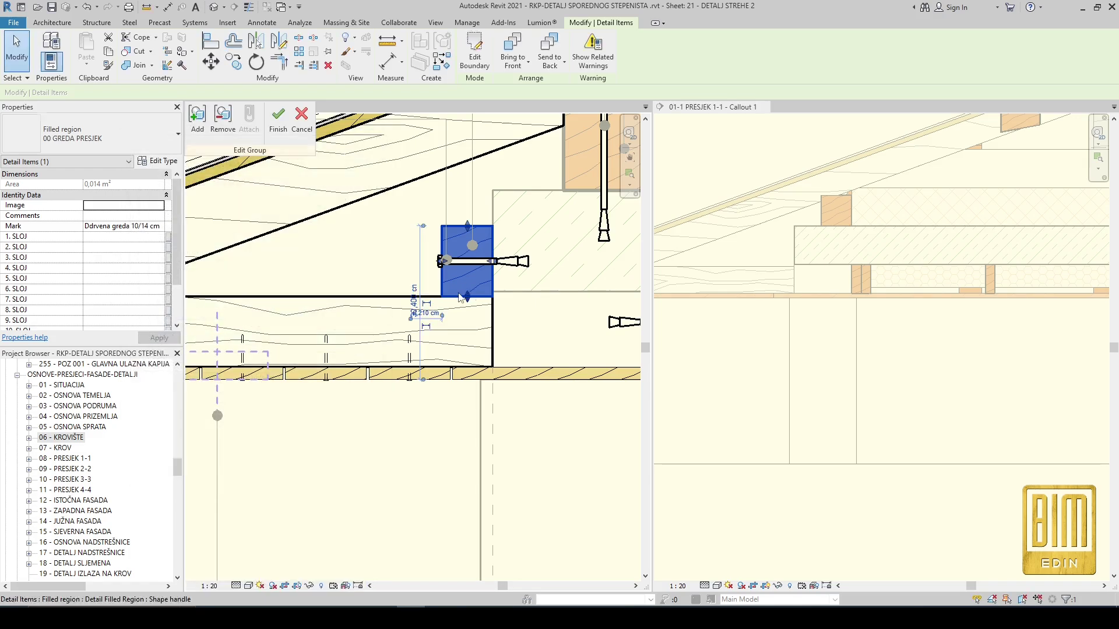
click(278, 120)
Step: Change the line style of the callout rafter region's two boundary edges around the purlin and finish the boundary edit
scroll(382, 309, down, 5)
scroll(760, 222, up, 5)
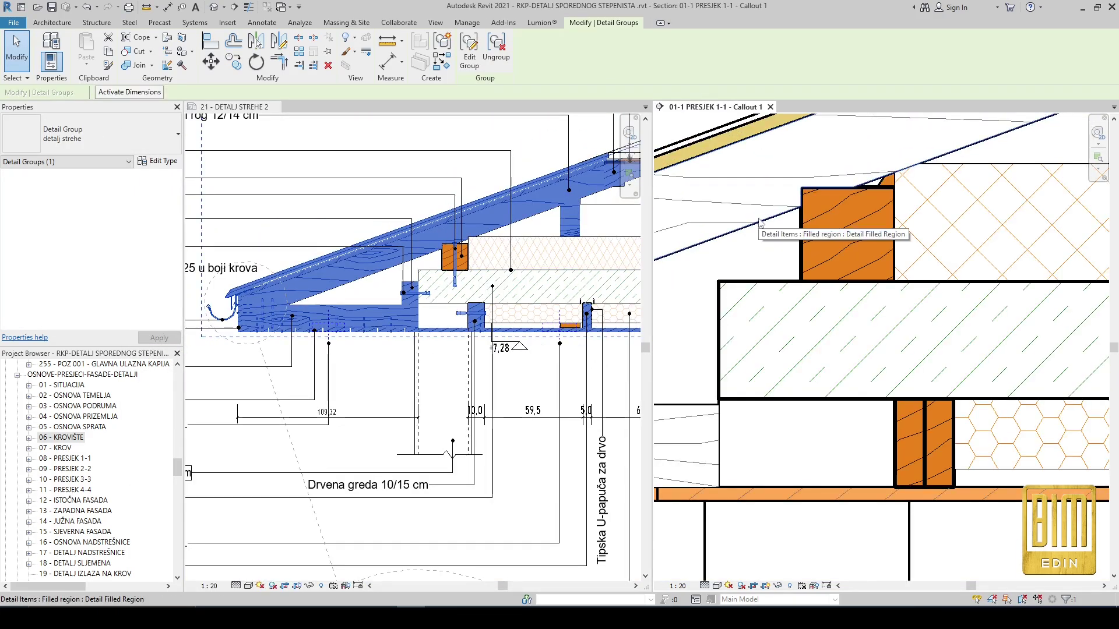
double_click(760, 221)
click(606, 56)
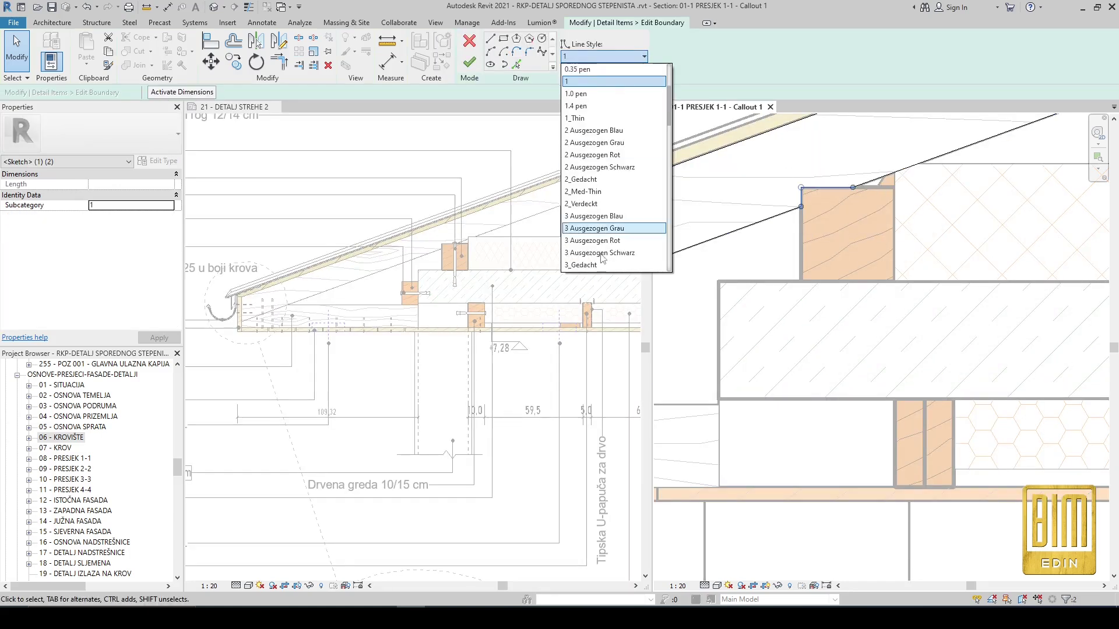
scroll(612, 244, down, 10)
click(596, 111)
click(469, 61)
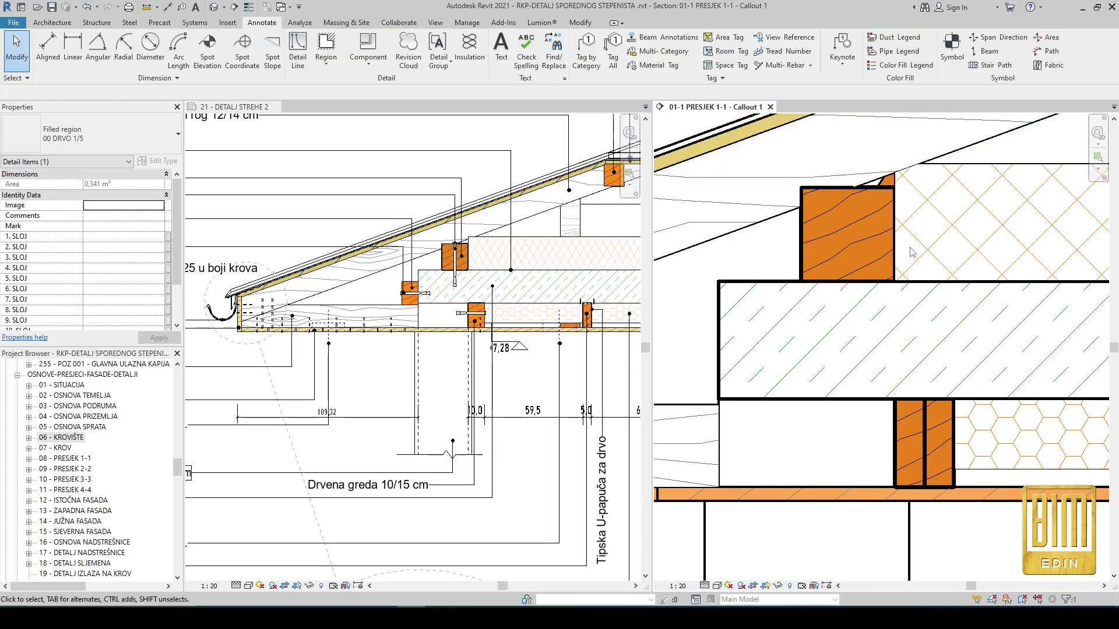
Step: Try hiding the structural framing category through the small piece beside the purlin, and undo it
scroll(890, 225, up, 3)
right_click(891, 222)
mouse_move(920, 332)
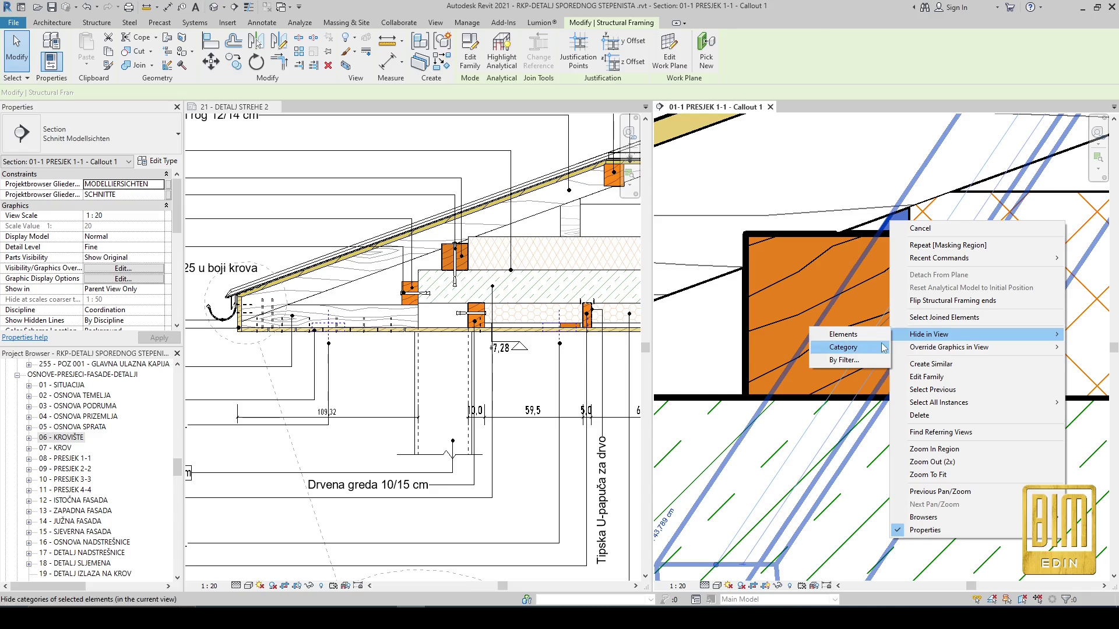
click(852, 348)
scroll(854, 242, down, 2)
click(87, 7)
Step: Hide only the small structural framing element beside the purlin in the callout view
scroll(856, 232, up, 2)
right_click(883, 223)
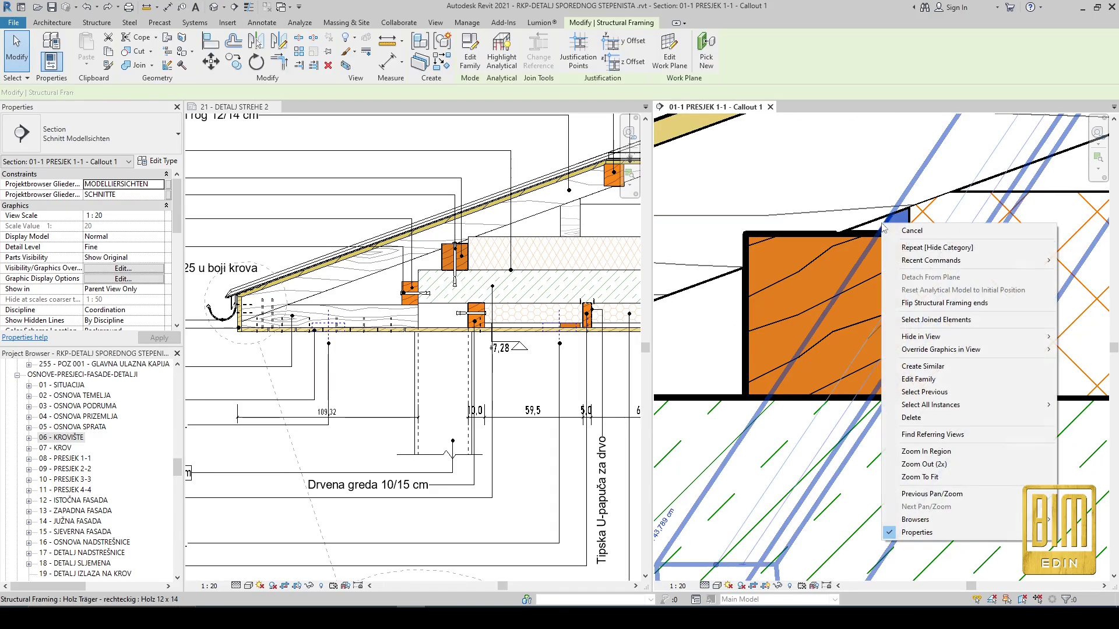
click(845, 337)
scroll(872, 266, down, 3)
scroll(873, 270, down, 5)
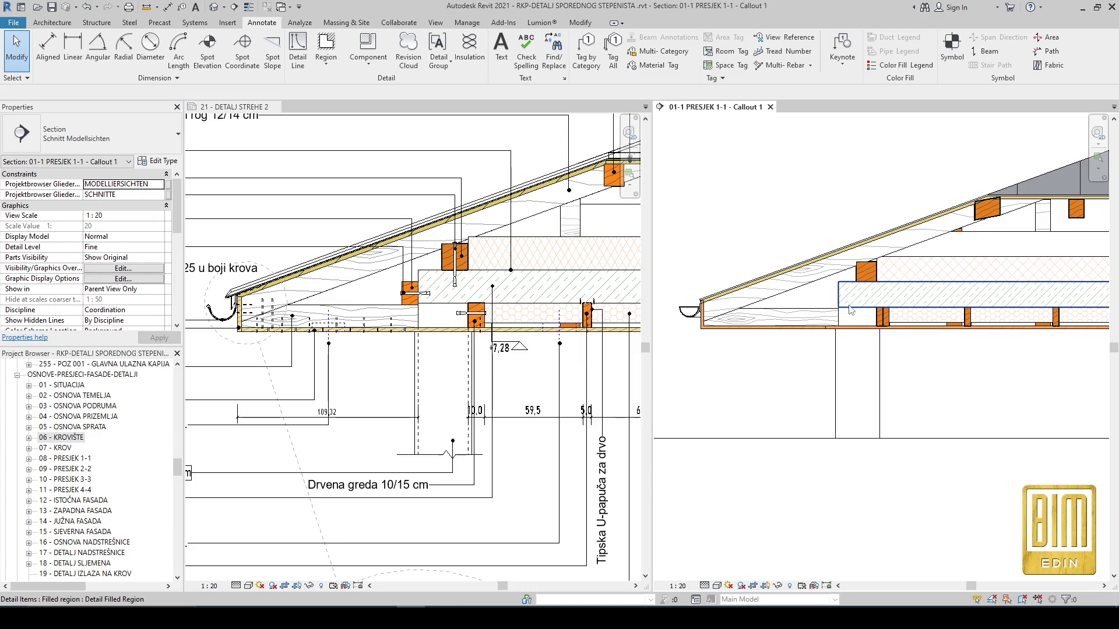
Step: Copy the 10/14 cm beam's 00 GREDA PRESJEK filled region from the sheet's detalj strehe group and finish the group edit
scroll(852, 310, up, 3)
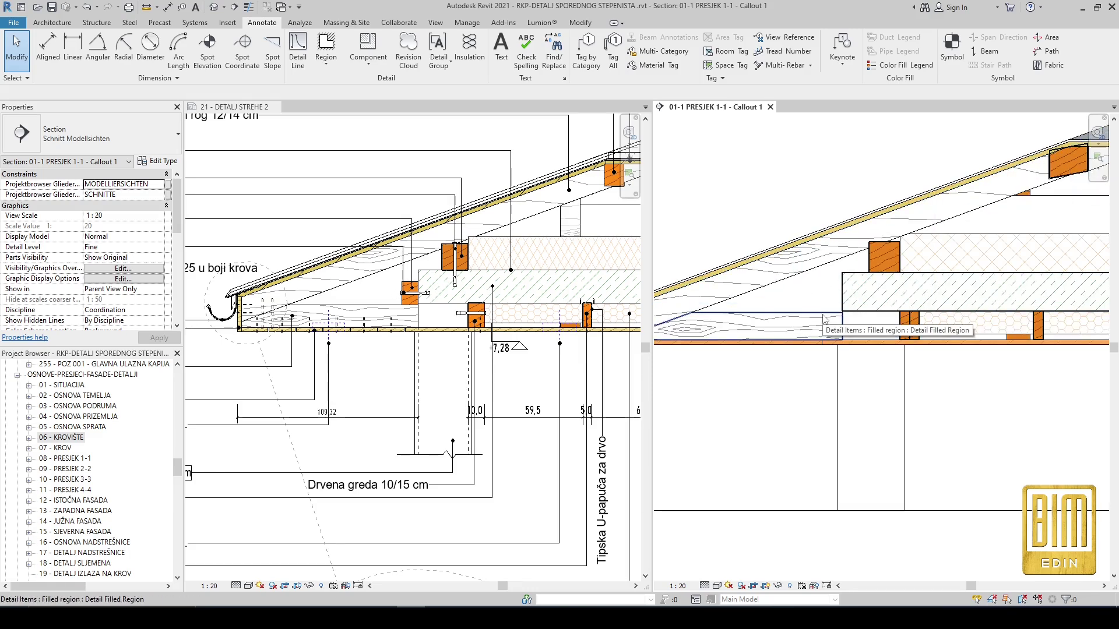
scroll(440, 289, up, 5)
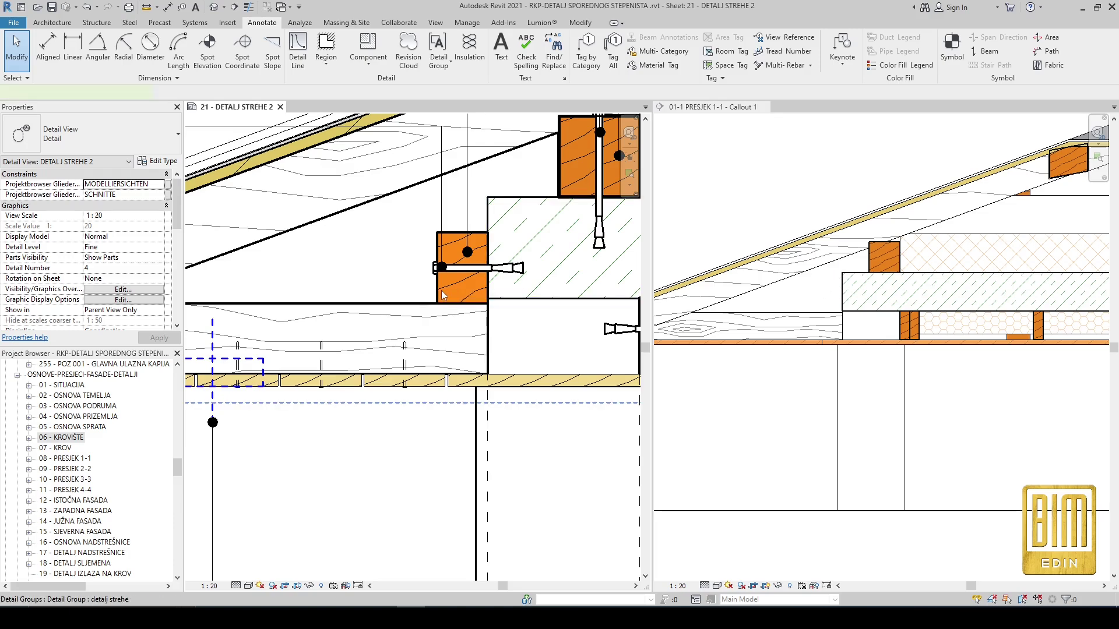
double_click(442, 296)
click(443, 292)
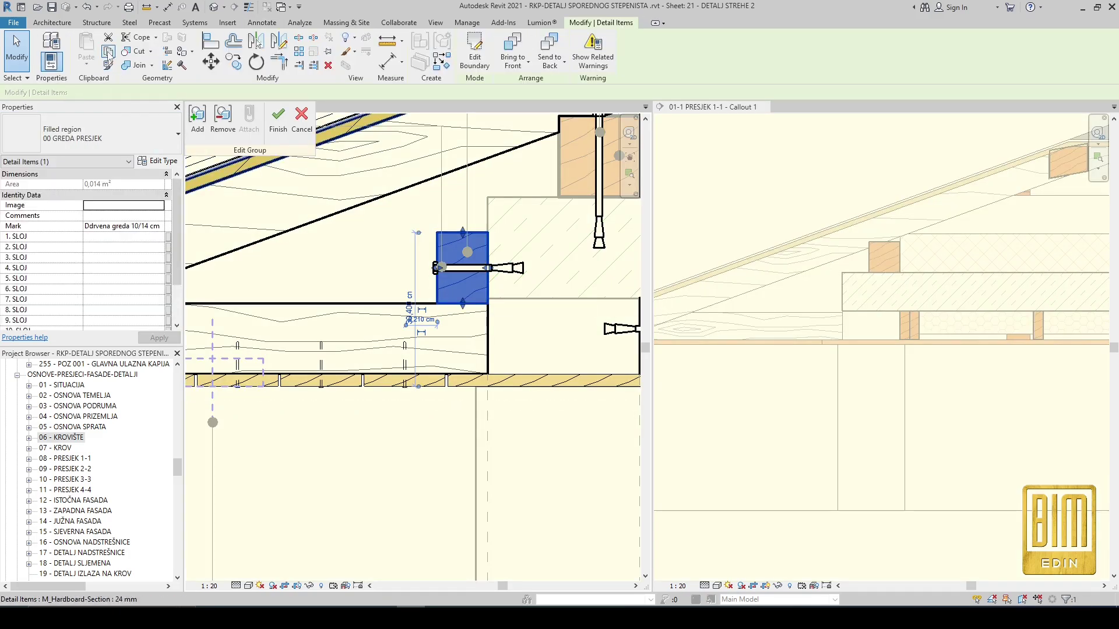
click(278, 117)
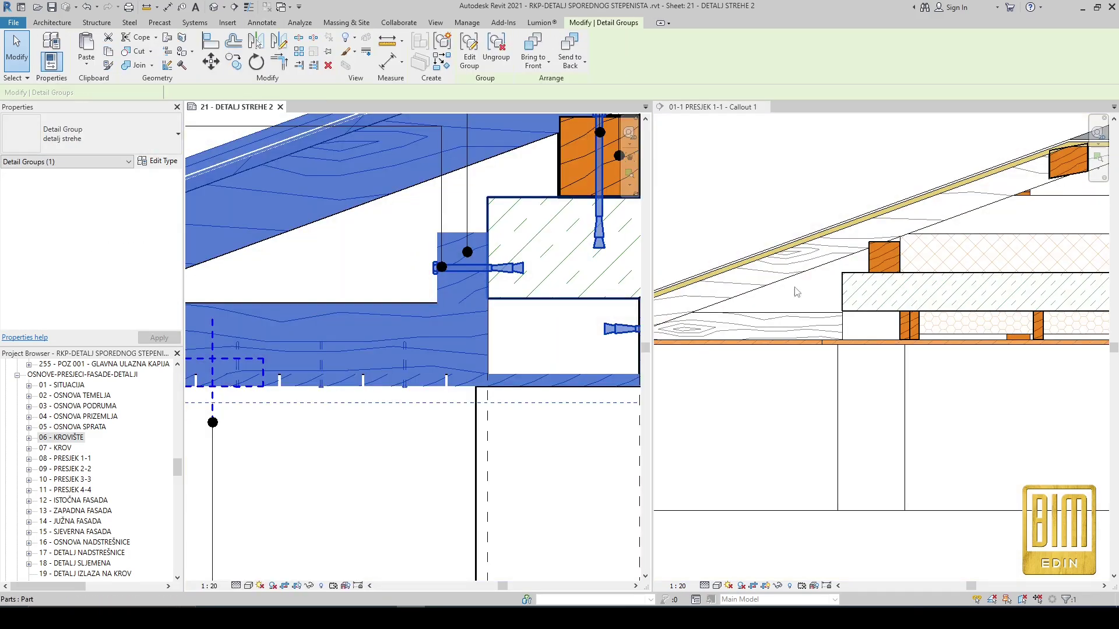
Step: Paste the copied beam region into the callout against the slab's outer edge, on top of the horizontal overhang timber
click(832, 294)
click(580, 22)
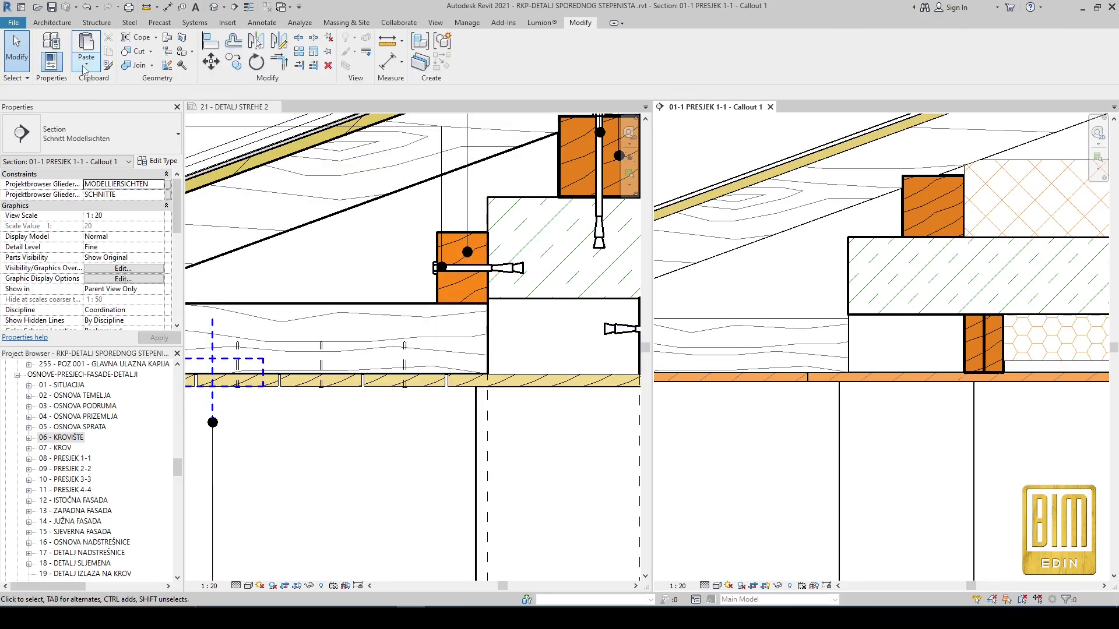
scroll(909, 287, down, 3)
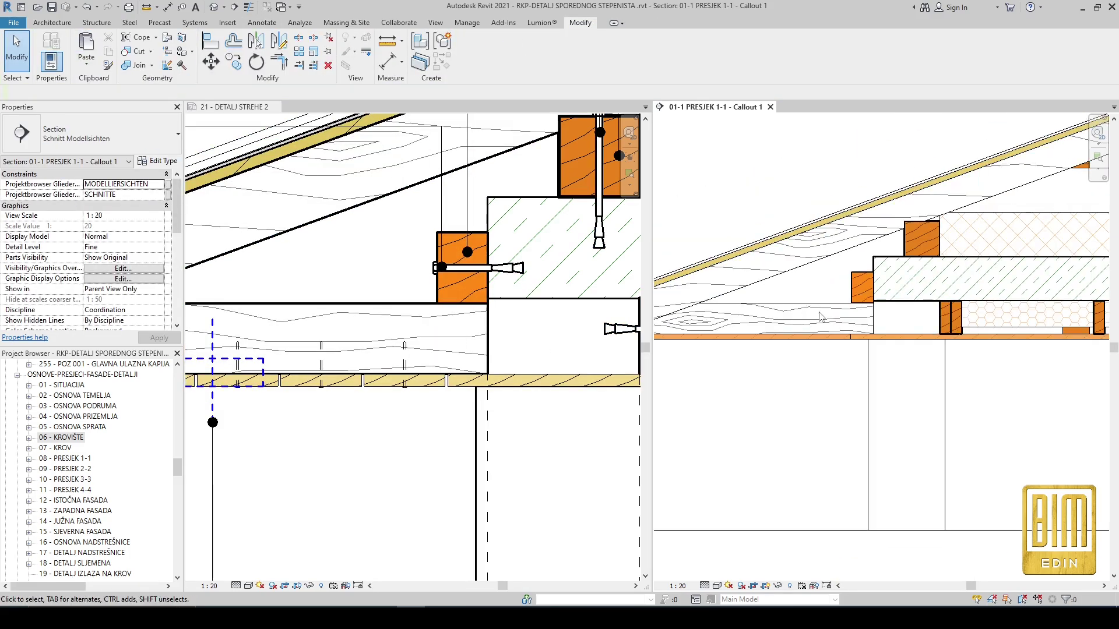
scroll(862, 314, down, 1)
Step: Select the three M12 expansion bolts inside the sheet's detalj strehe group, examine their properties, and finish the group edit
scroll(571, 343, down, 3)
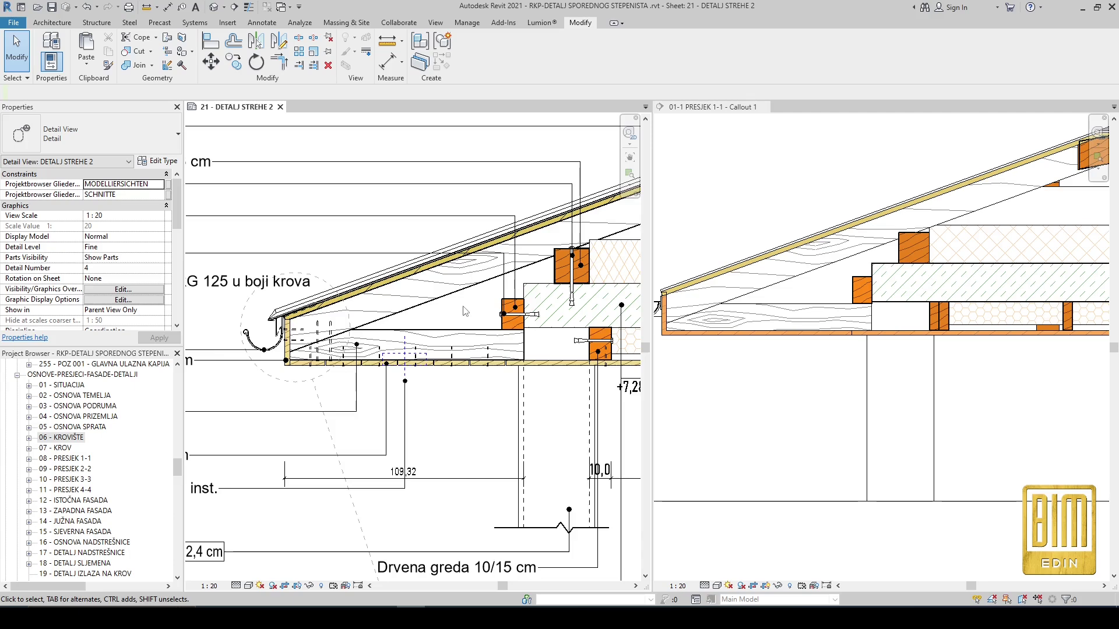
scroll(495, 304, up, 1)
click(500, 305)
click(469, 52)
click(521, 318)
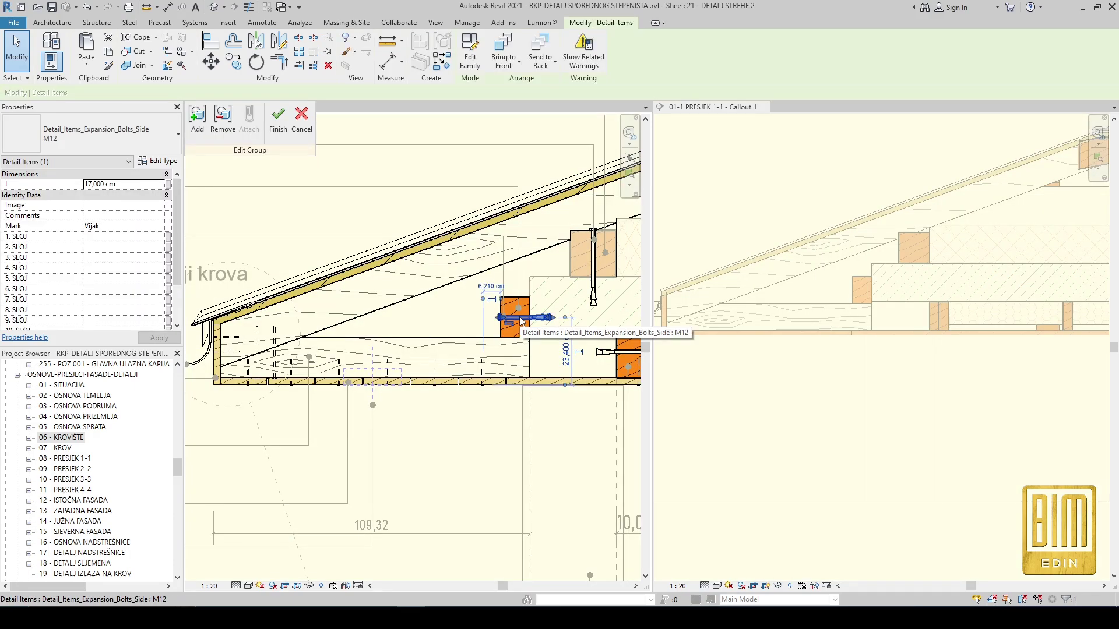
ctrl+click(594, 278)
scroll(524, 333, up, 2)
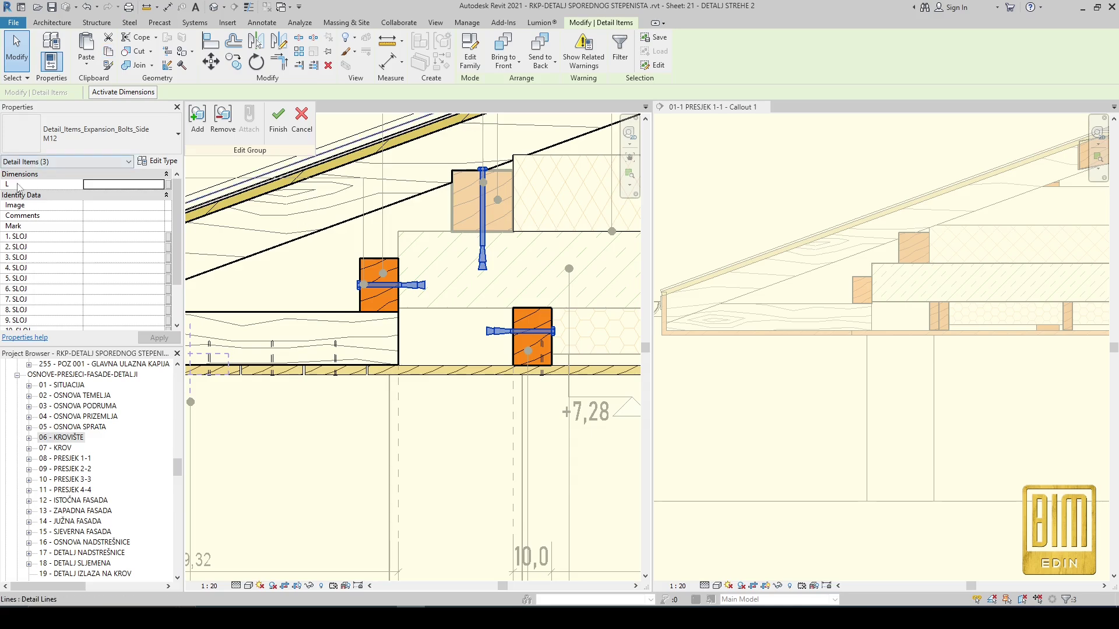
click(765, 386)
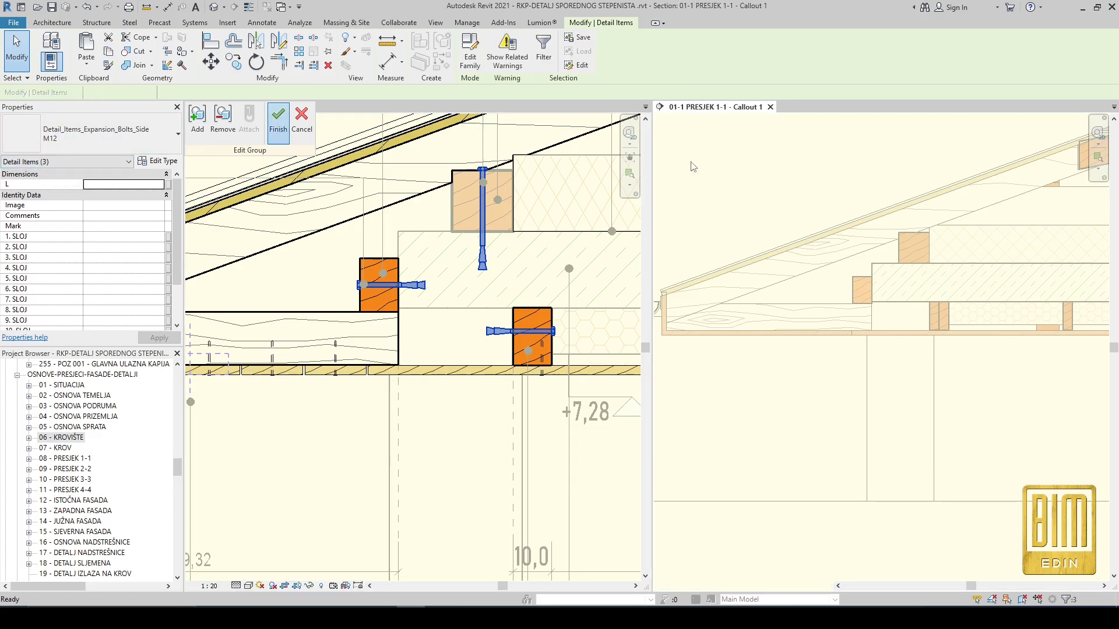
click(278, 121)
scroll(965, 306, up, 2)
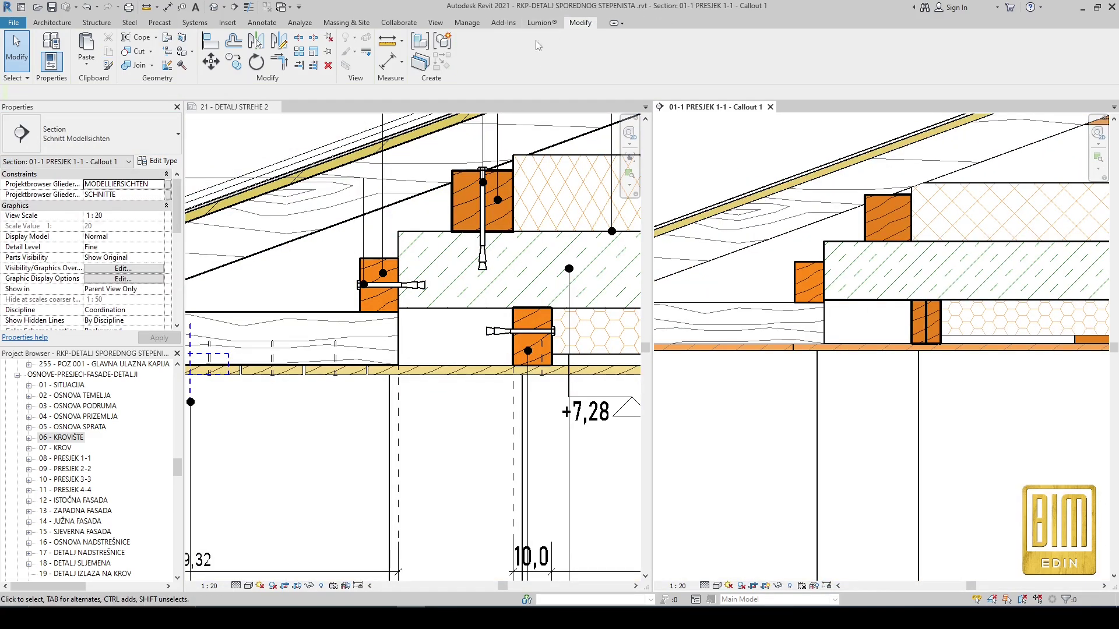
Step: Paste the three copied expansion bolts into the callout, aligned to the current view
click(93, 63)
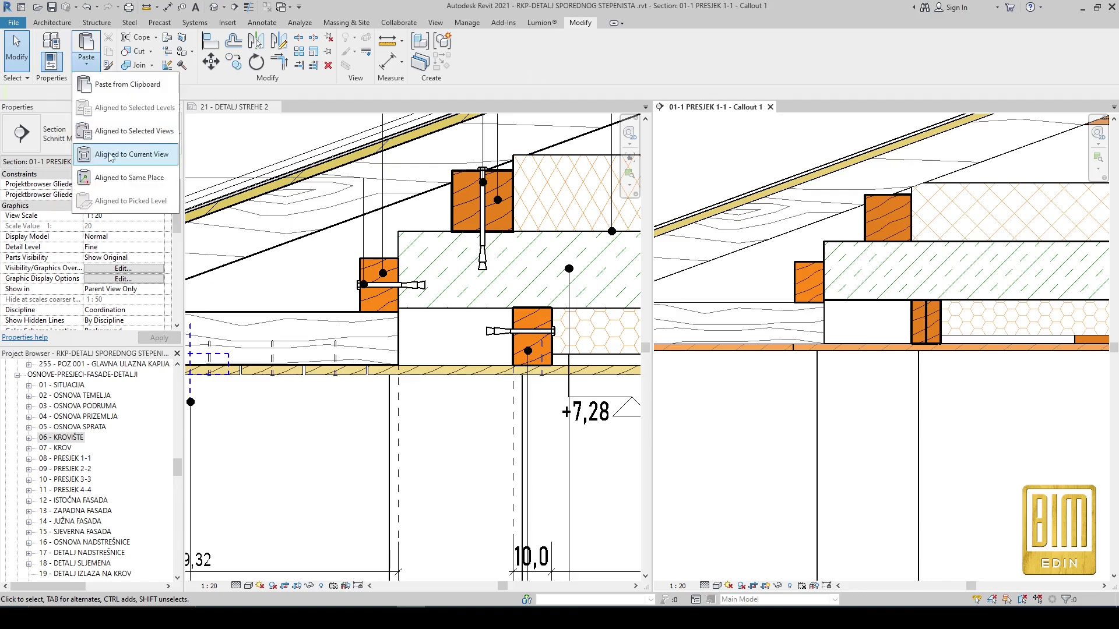
click(120, 154)
click(760, 280)
scroll(857, 296, down, 3)
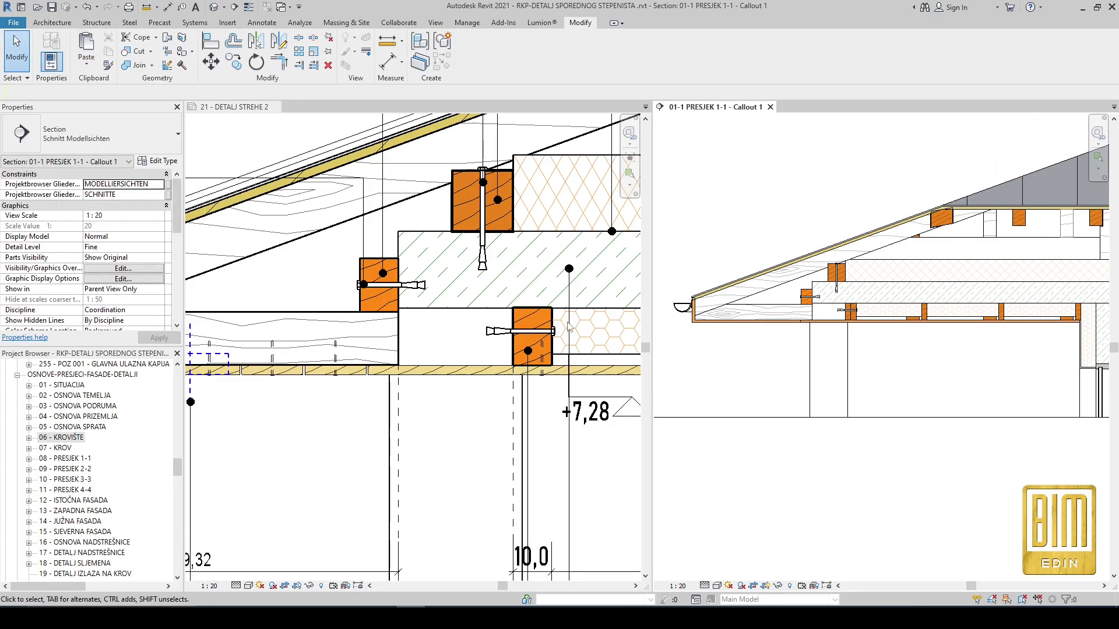
Step: Open the sheet's detalj strehe detail group for editing at the eaves
scroll(327, 337, down, 3)
scroll(327, 336, up, 2)
scroll(341, 313, up, 4)
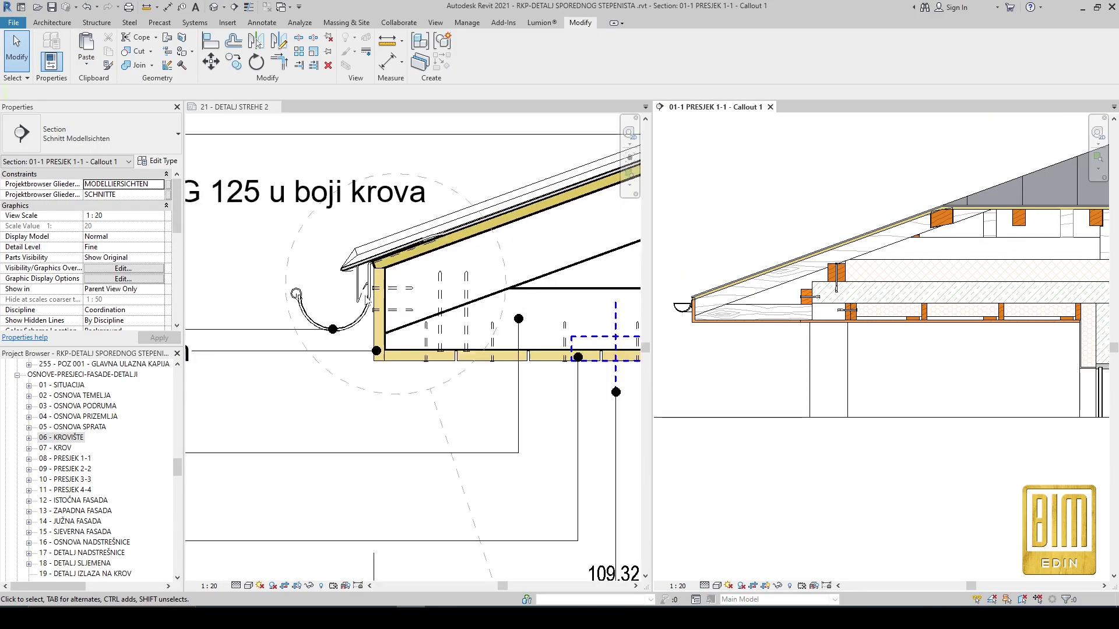
scroll(362, 295, down, 3)
click(374, 269)
click(336, 317)
scroll(315, 373, down, 2)
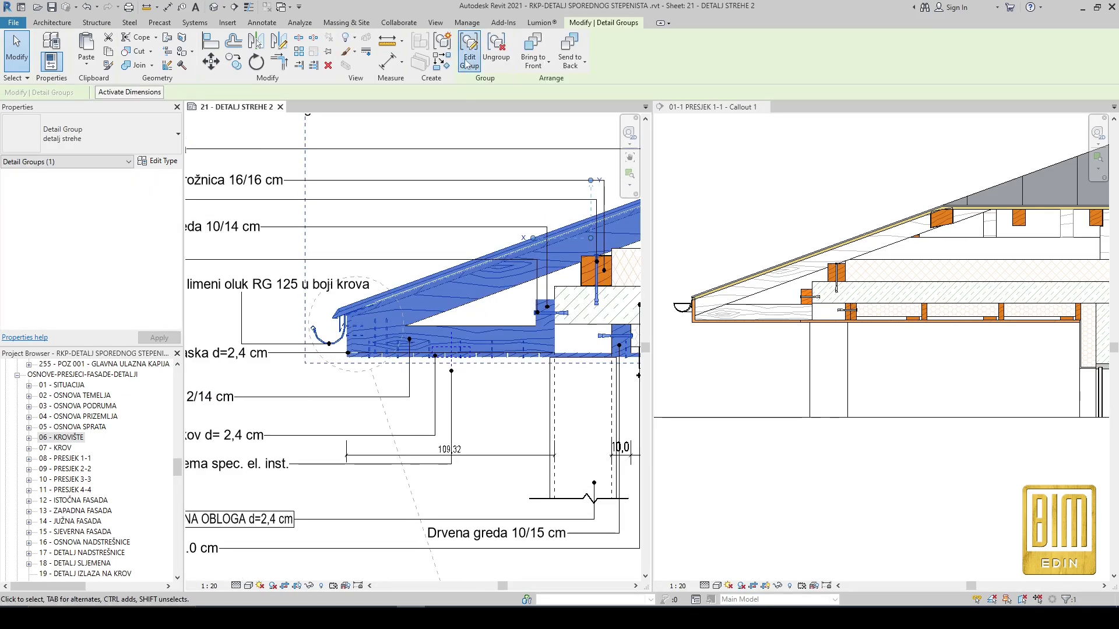
click(469, 50)
Step: Examine the properties of the vertical front board and of the sloped roof boarding above it
scroll(347, 332, up, 3)
scroll(348, 330, up, 1)
click(348, 329)
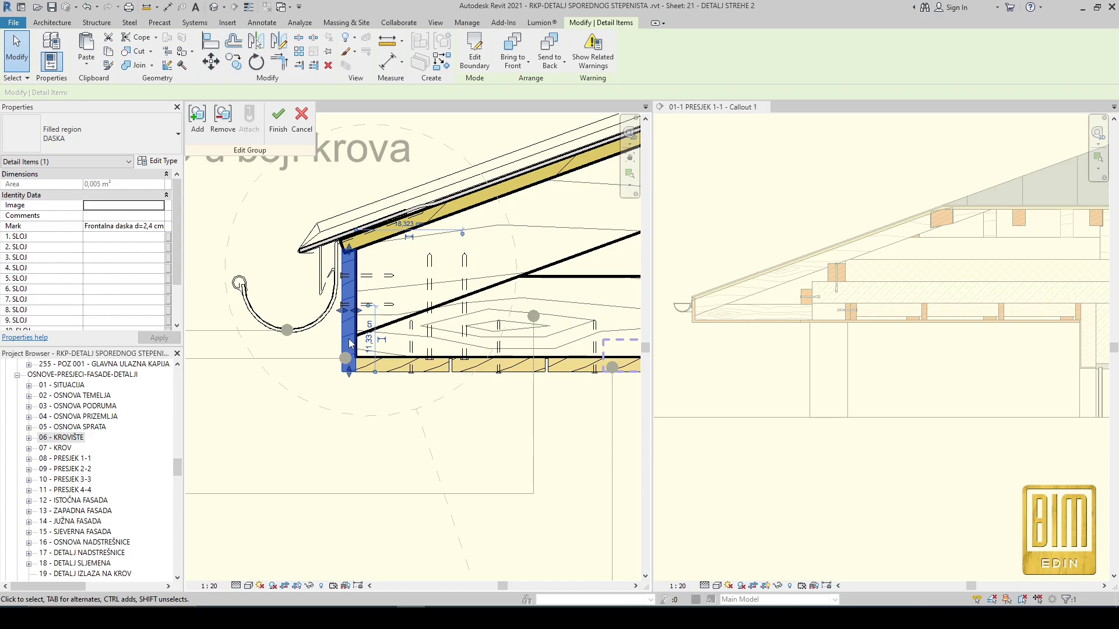
scroll(357, 221, up, 4)
click(336, 252)
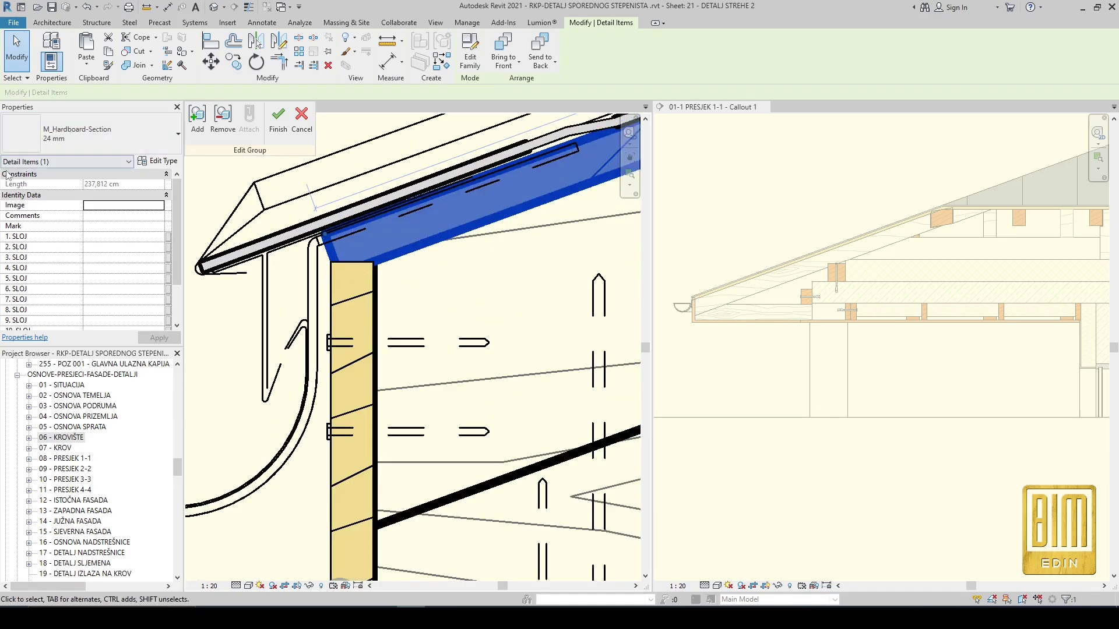
Step: Examine the gutter region, a thin detail line of the eaves flashing, and the roof foil's filled region
scroll(337, 281, down, 3)
click(326, 315)
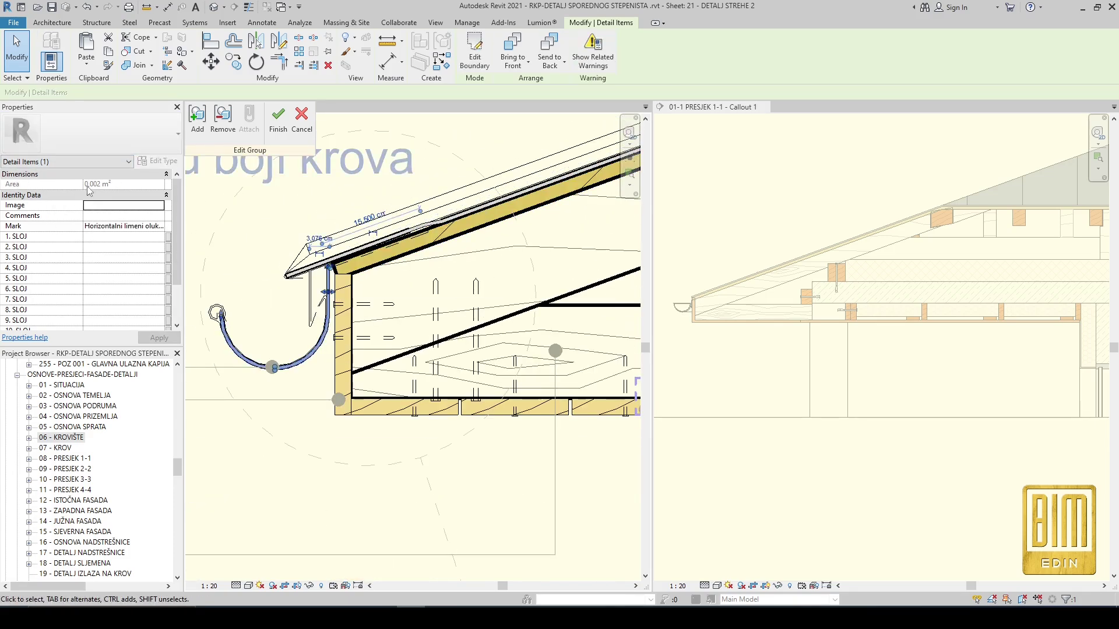
scroll(217, 313, up, 5)
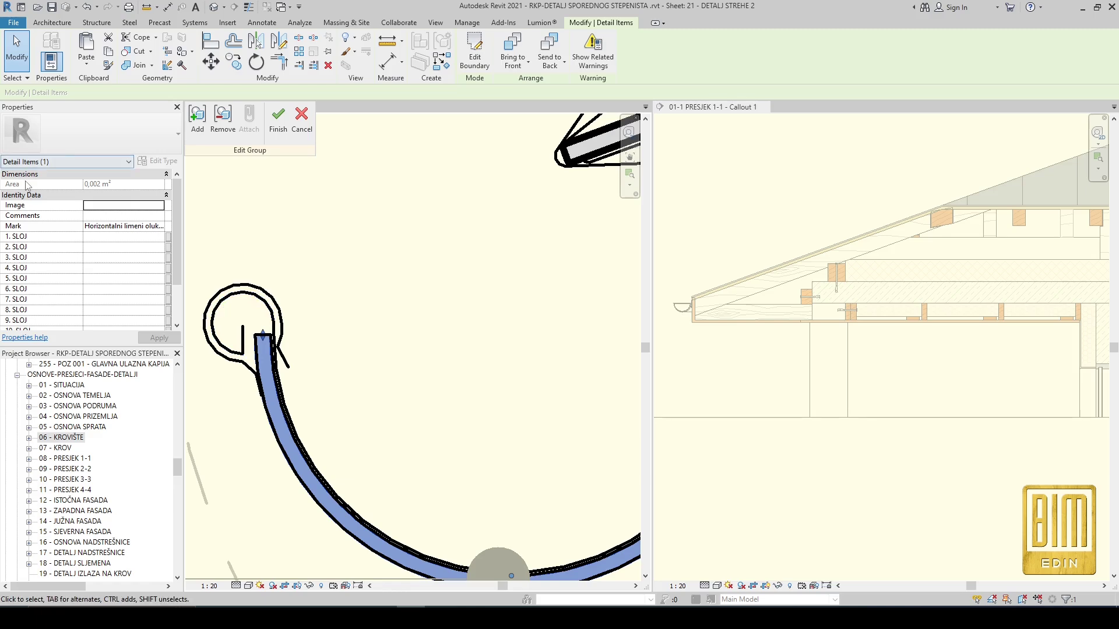
scroll(380, 373, down, 2)
scroll(424, 307, up, 4)
click(439, 321)
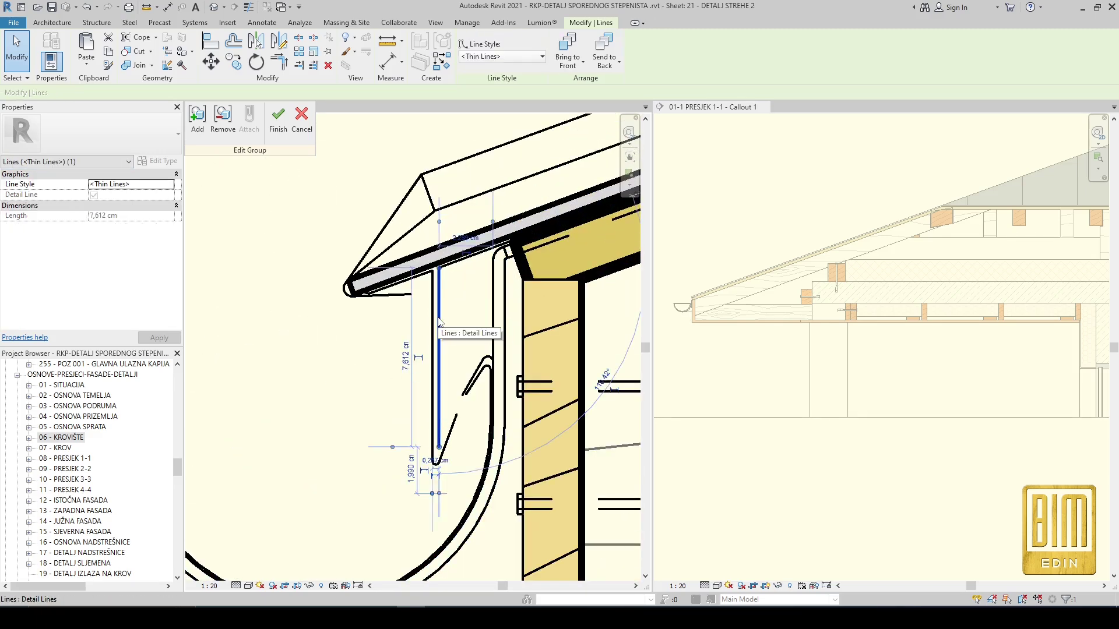
click(344, 288)
scroll(341, 294, down, 3)
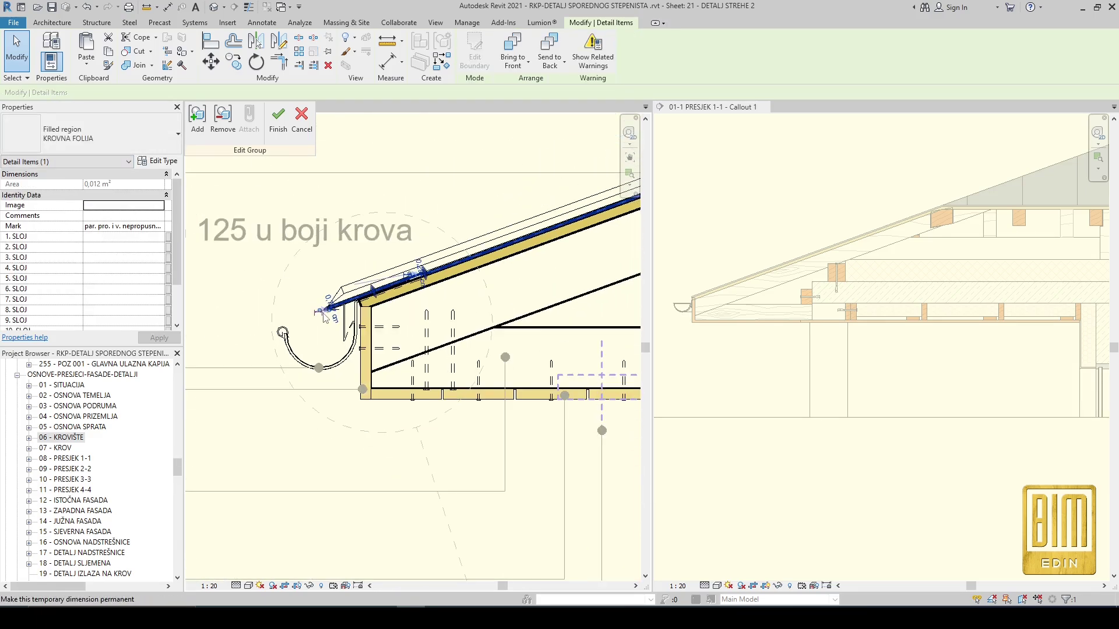
Step: Select the roof sheeting above the foil and filter the selection down to its masking region for inspection
scroll(344, 289, up, 5)
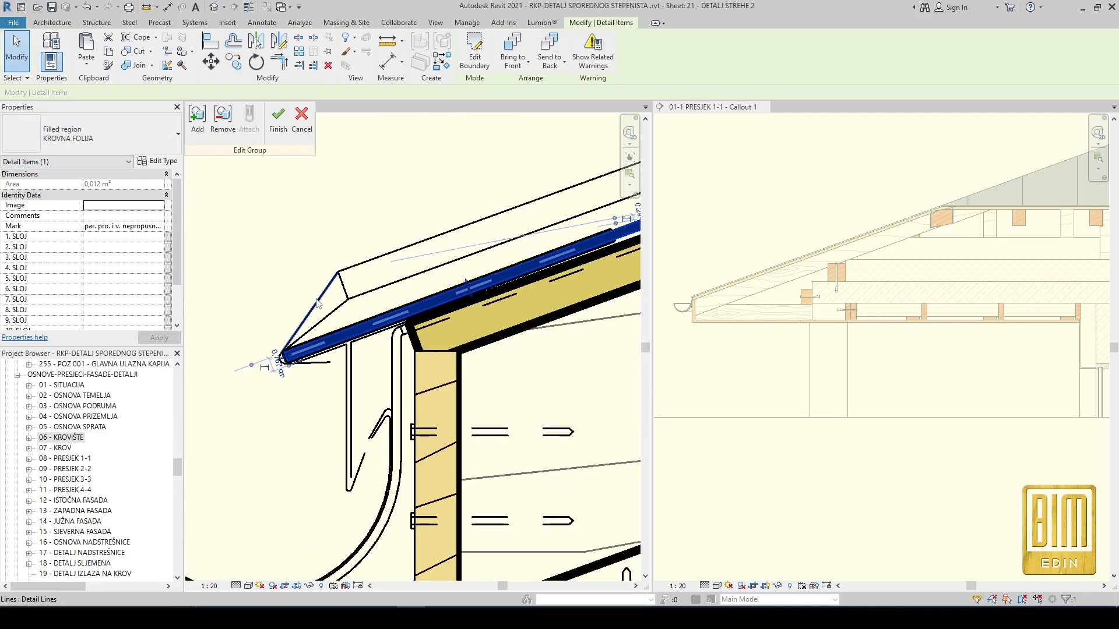
click(386, 260)
click(393, 252)
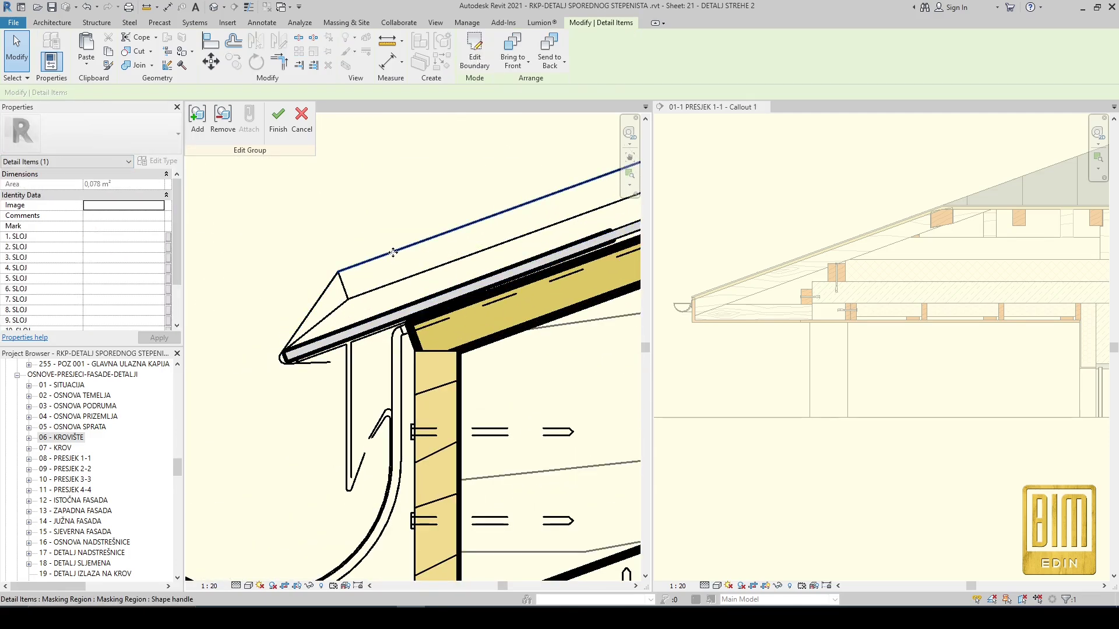
drag(399, 211, 390, 264)
click(544, 50)
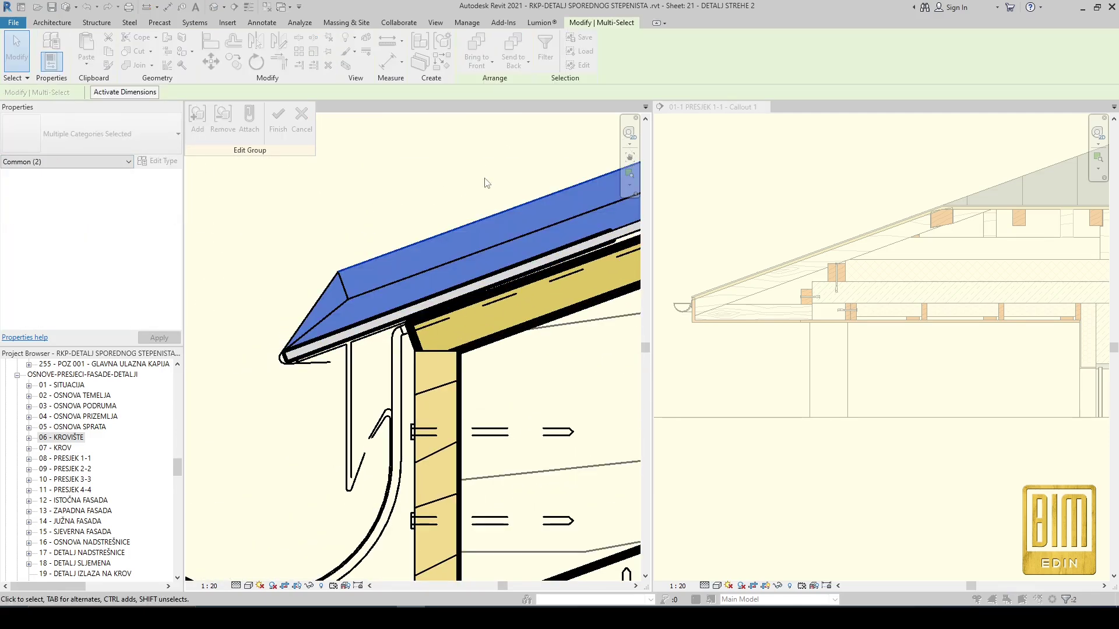
click(455, 243)
key(Return)
scroll(305, 345, down, 7)
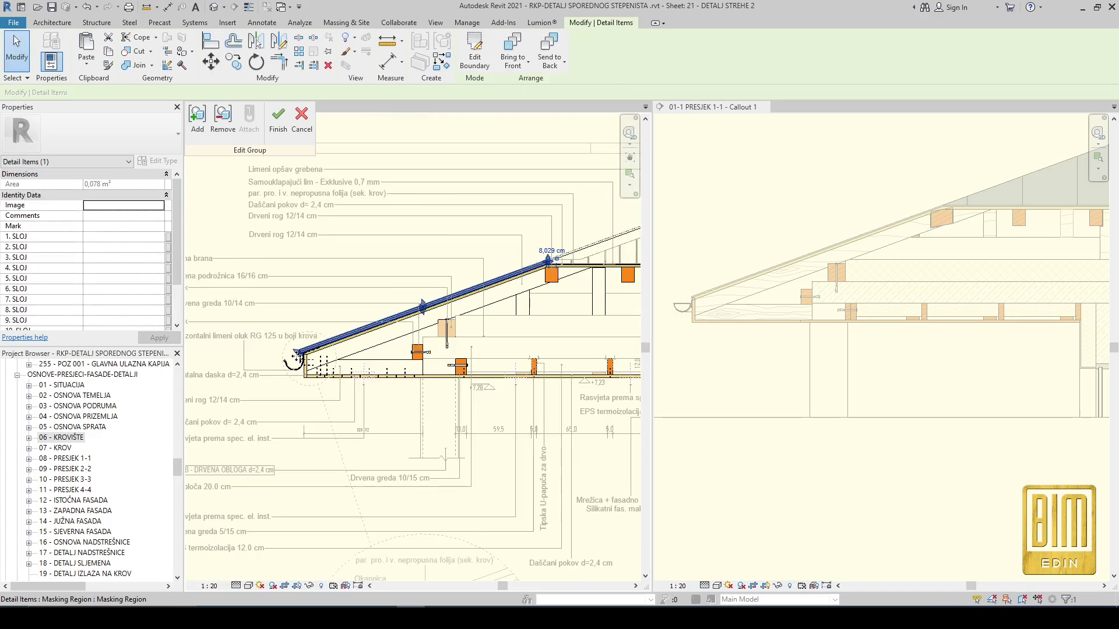
Step: Examine the KROVNA FOLIJA region and both M_Hardboard-Section 24 mm boardings where the sloped roof meets the flat part
scroll(544, 260, up, 3)
scroll(543, 271, up, 3)
click(549, 284)
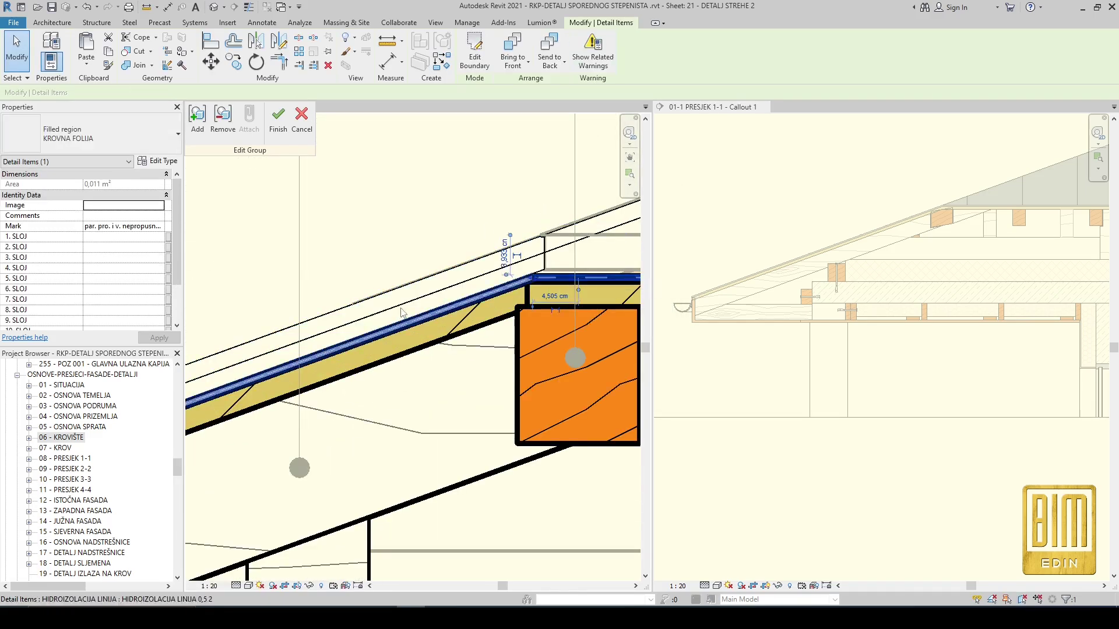
scroll(398, 294, down, 4)
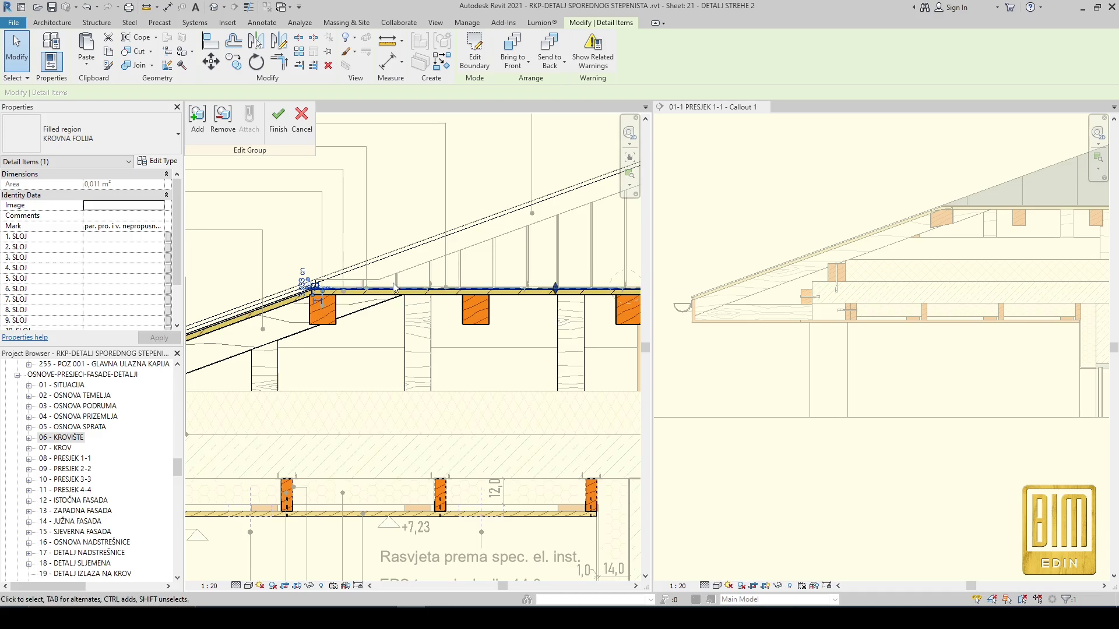
scroll(533, 258, up, 6)
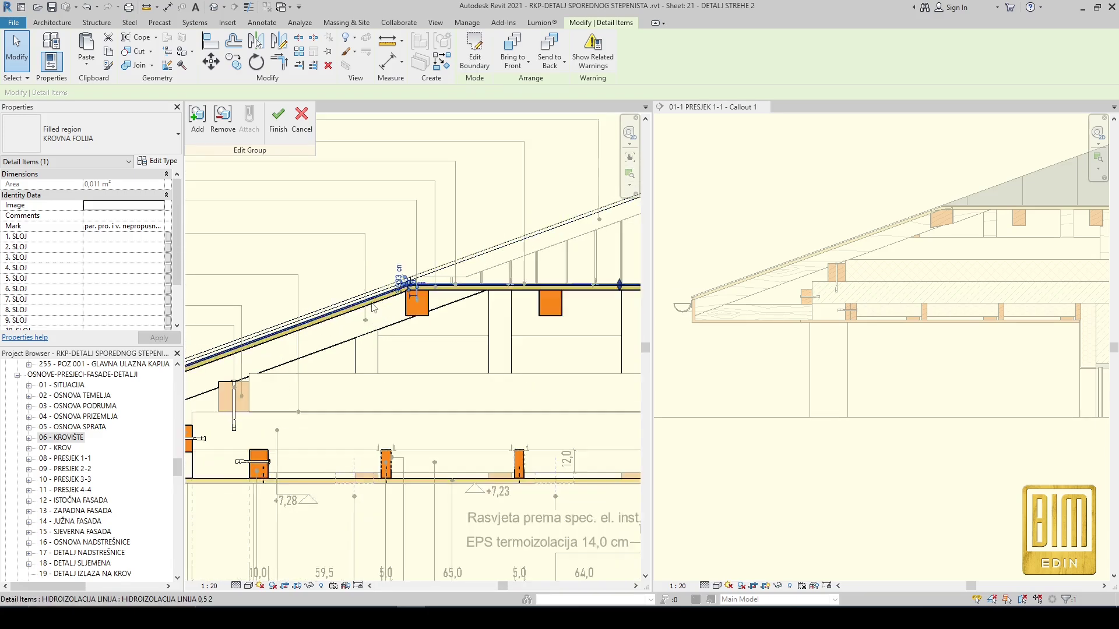
click(531, 253)
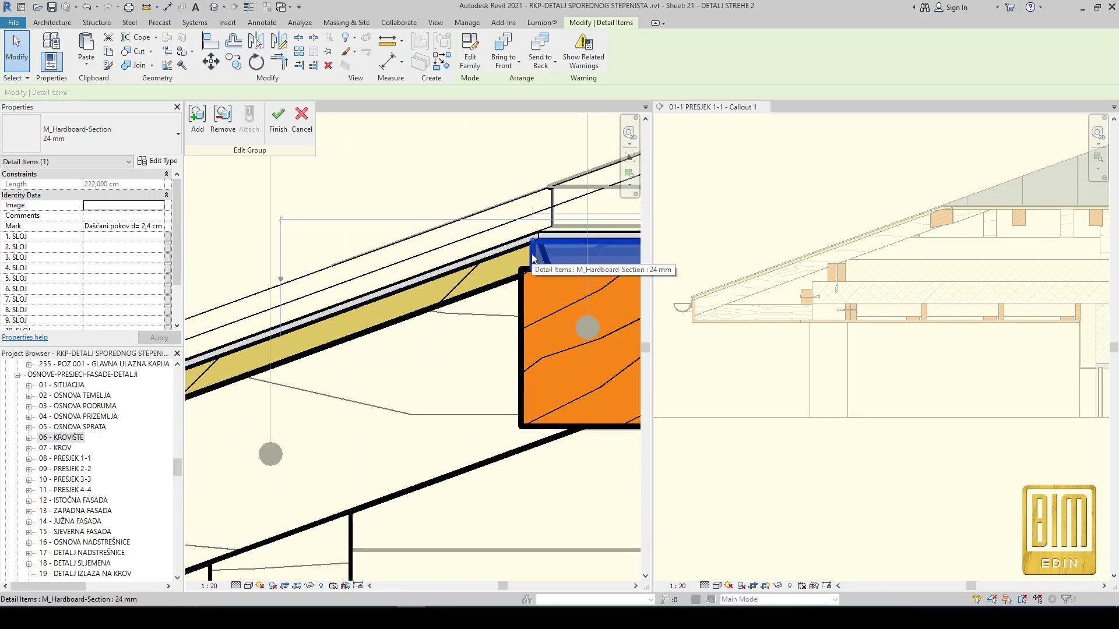
click(434, 276)
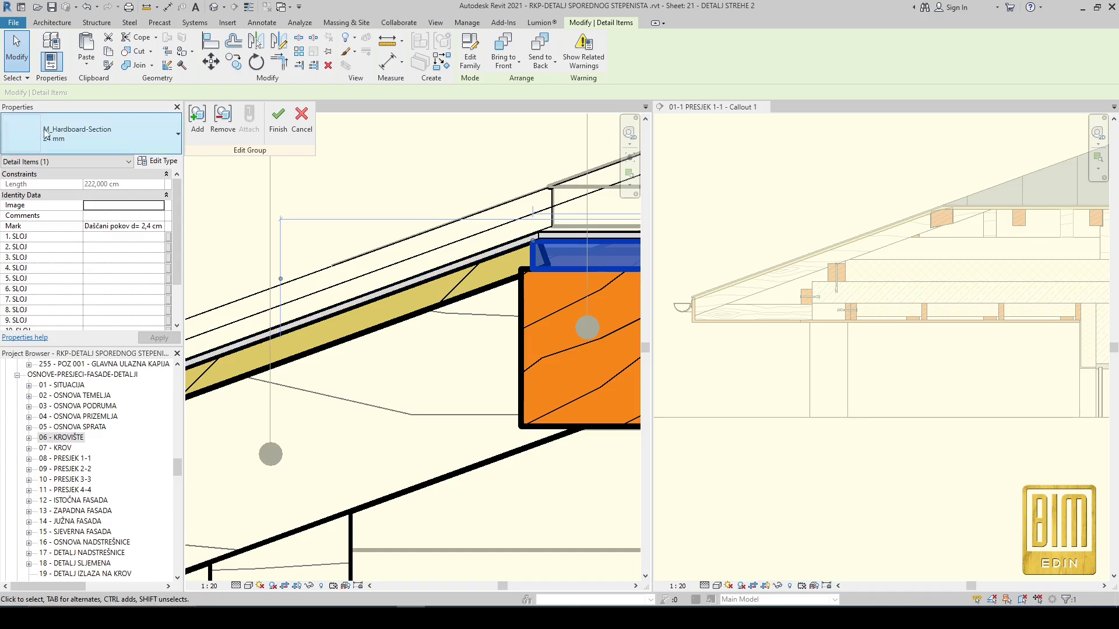
scroll(462, 295, down, 4)
scroll(213, 359, down, 2)
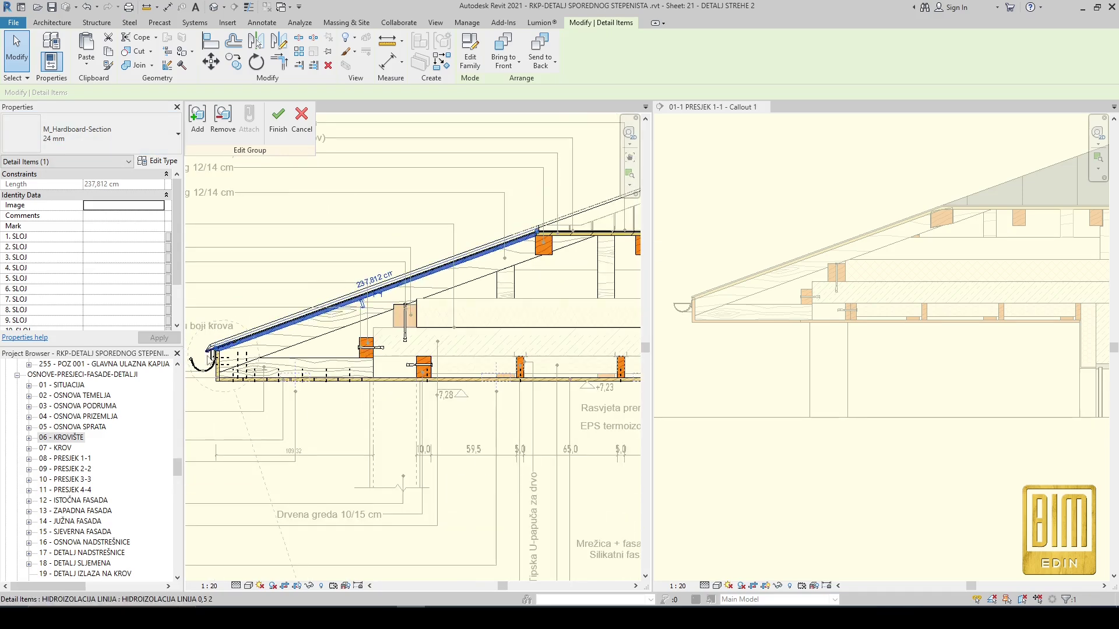
Step: Open the sloped boarding's M_Hardboard-Section family and examine its Hardboard filled region
scroll(215, 331, up, 5)
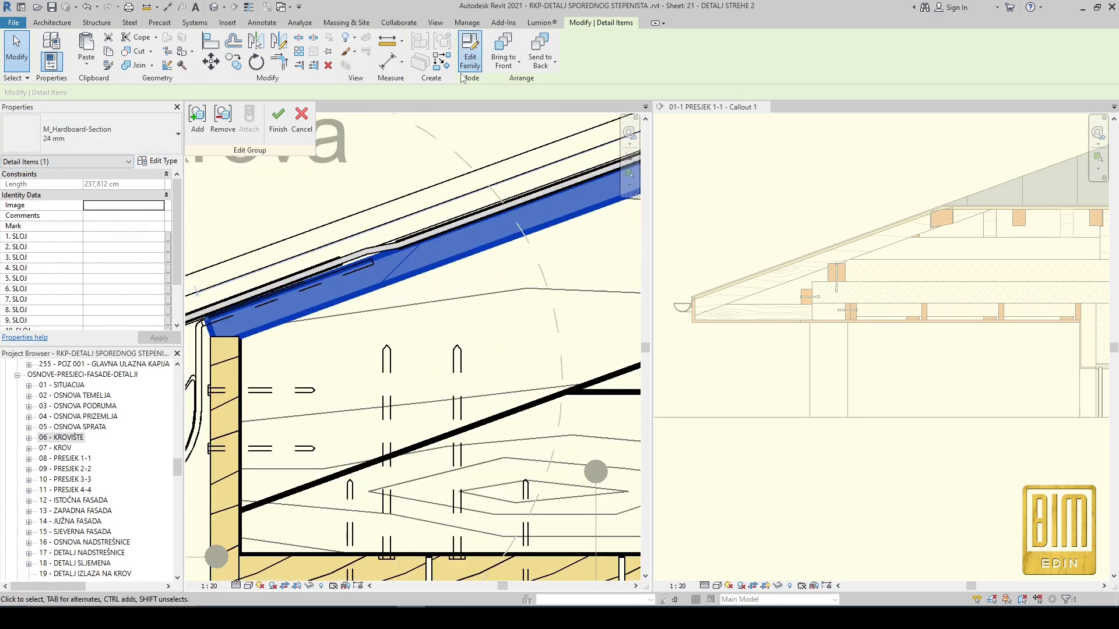
scroll(296, 332, down, 5)
scroll(284, 340, up, 3)
click(270, 333)
scroll(252, 331, up, 2)
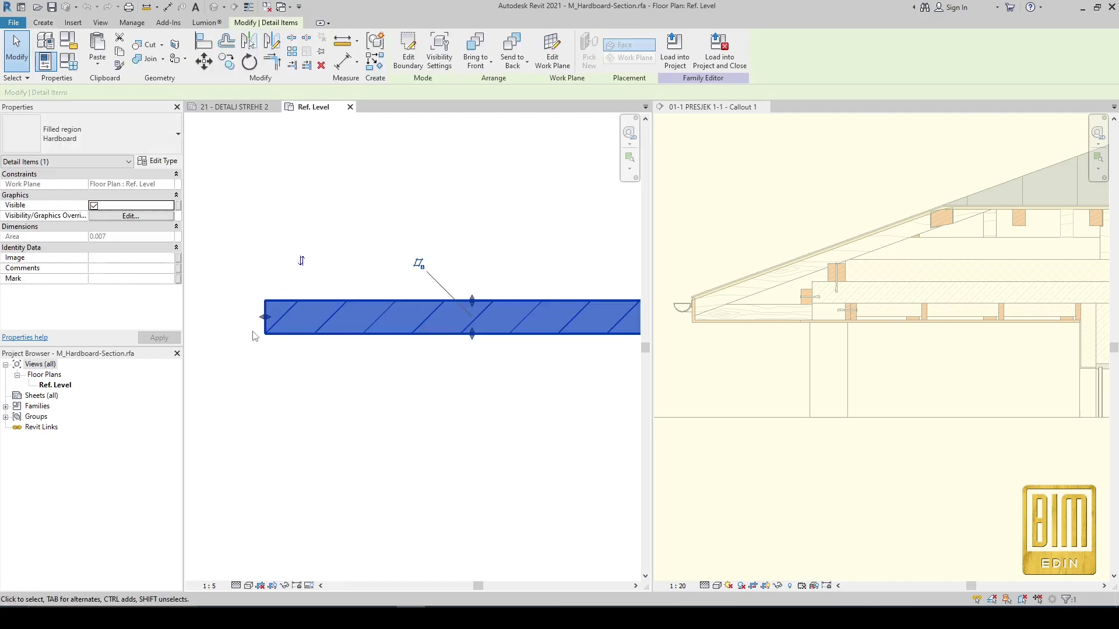
scroll(356, 299, down, 2)
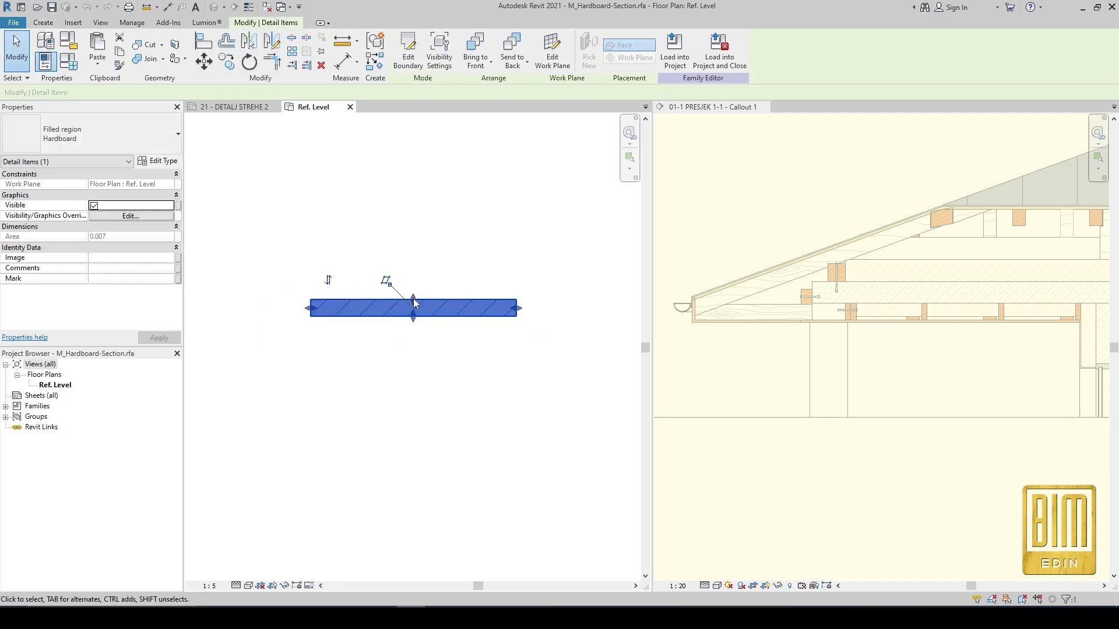
click(325, 437)
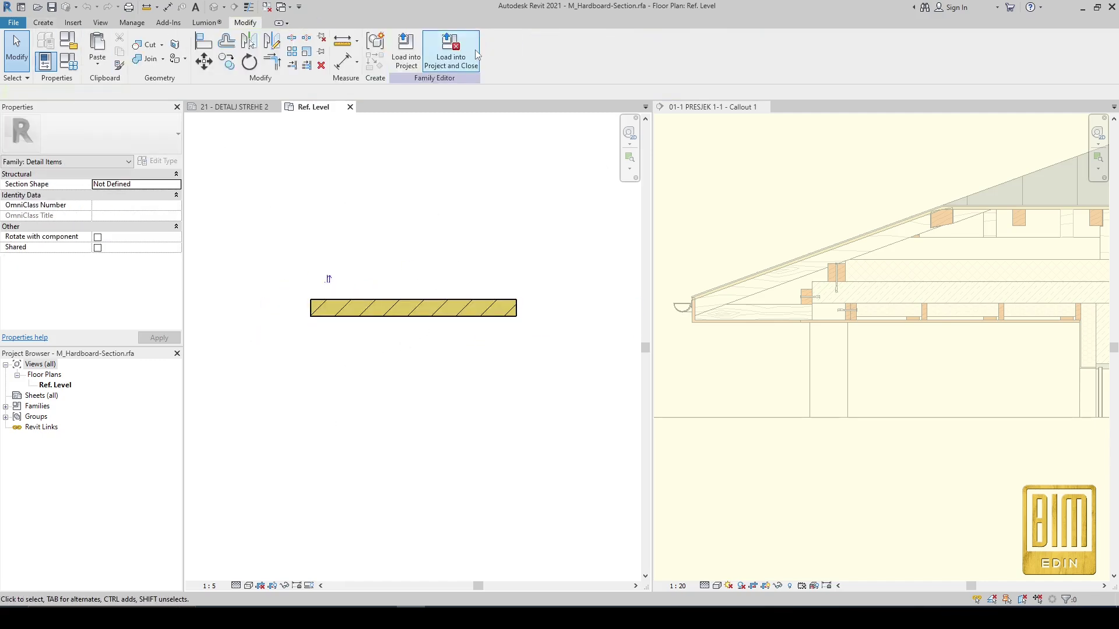
Step: Merge the tiled views into tabs of one window, keeping the hardboard family's Ref. Level view in front
click(100, 22)
click(169, 50)
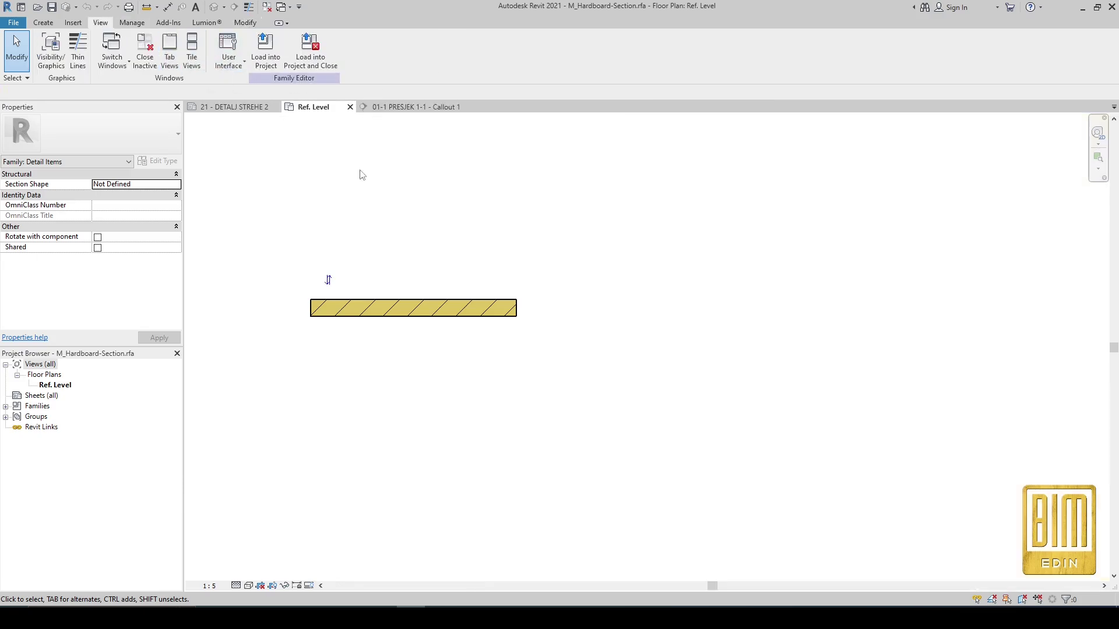
scroll(324, 314, up, 4)
middle_drag(395, 295, 515, 307)
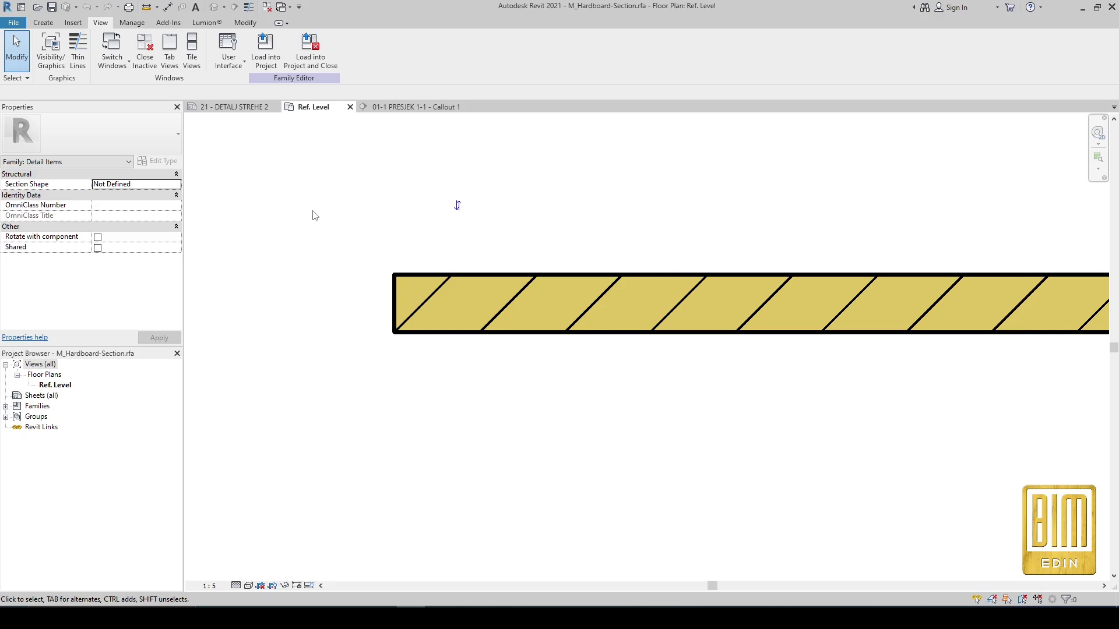
Step: Show the annotation categories in the family's Ref. Level view through its visibility overrides
key(v)
key(v)
click(661, 153)
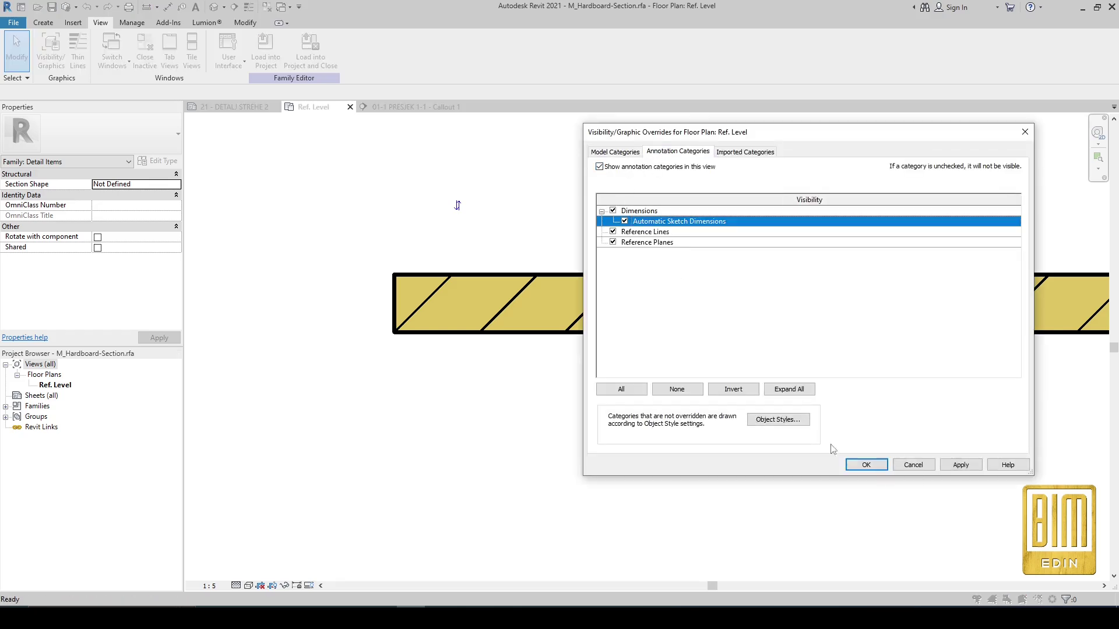
click(866, 464)
scroll(525, 407, down, 3)
scroll(583, 400, up, 4)
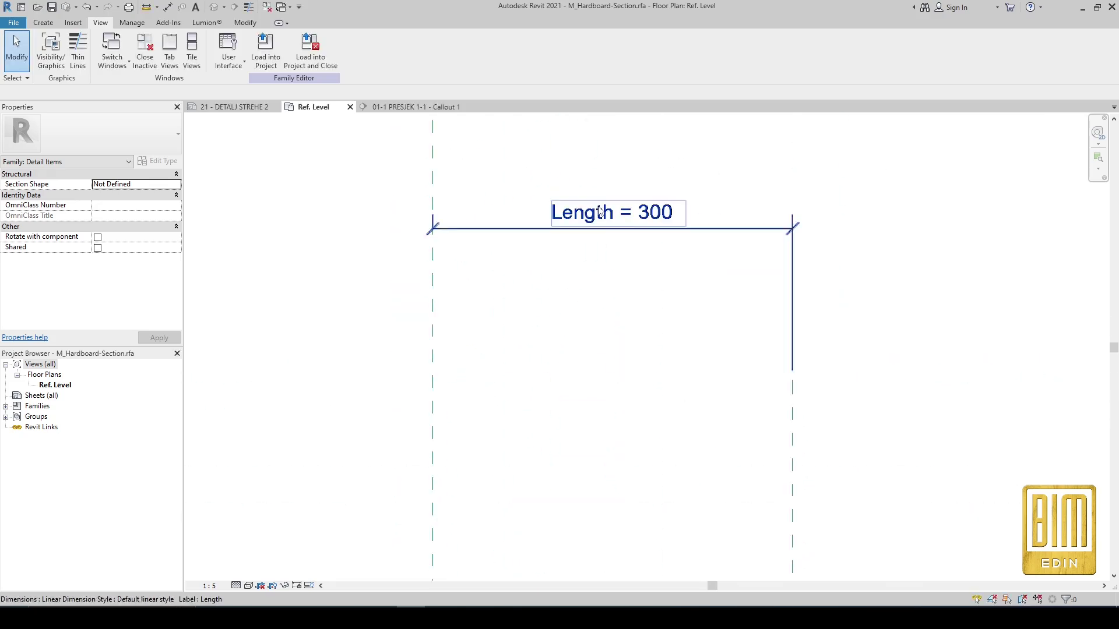
Step: Set the hardboard family's Length dimension to 4000 mm, and close the family without saving
scroll(601, 212, down, 2)
click(676, 221)
scroll(609, 291, up, 2)
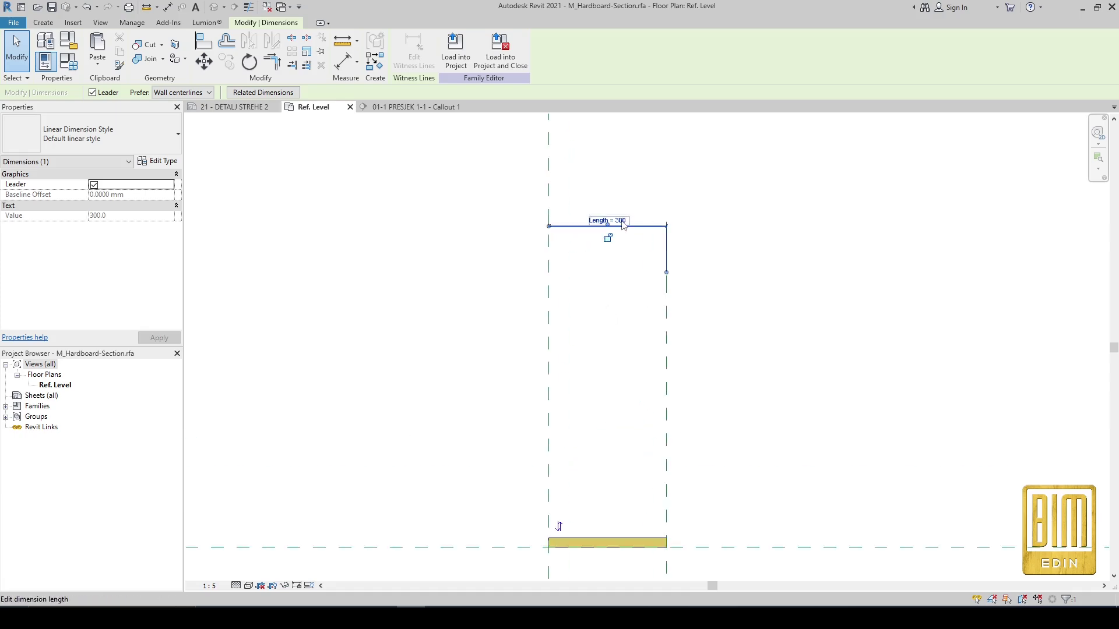
text(4000)
key(Return)
scroll(467, 398, down, 3)
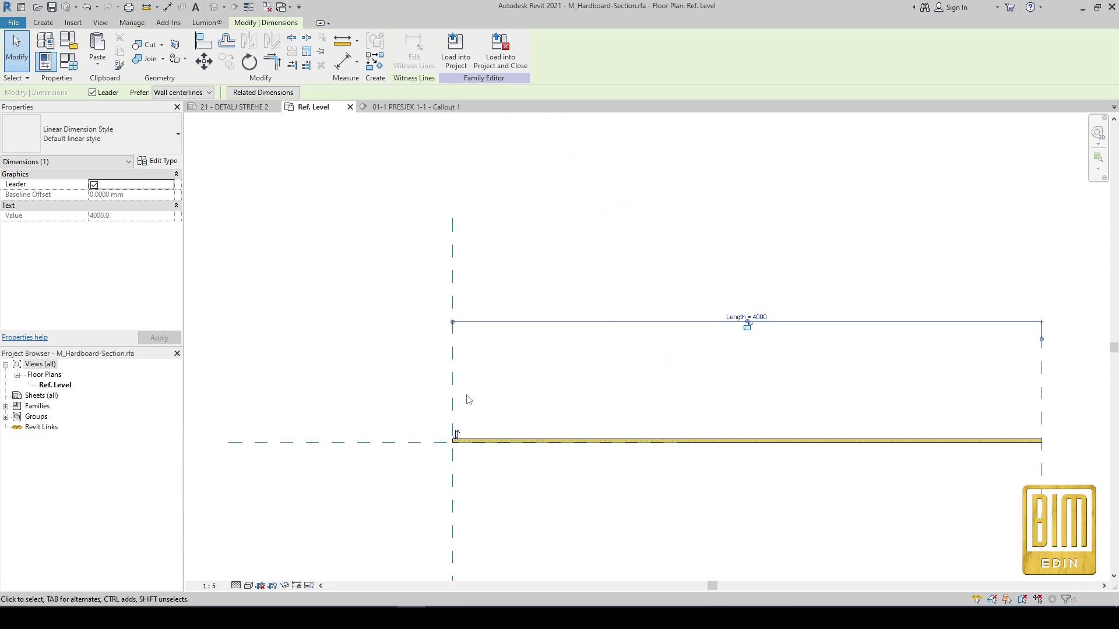
click(350, 106)
key(n)
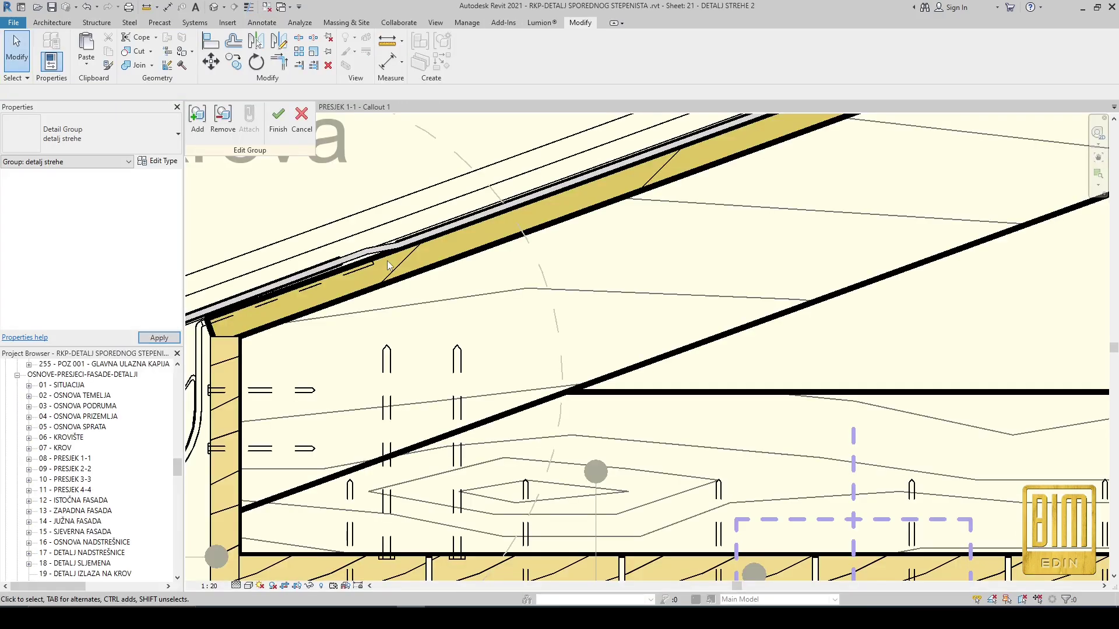
Step: Examine the front board and the horizontal soffit boarding, both filled regions of type DASKA
scroll(422, 274, down, 2)
click(309, 385)
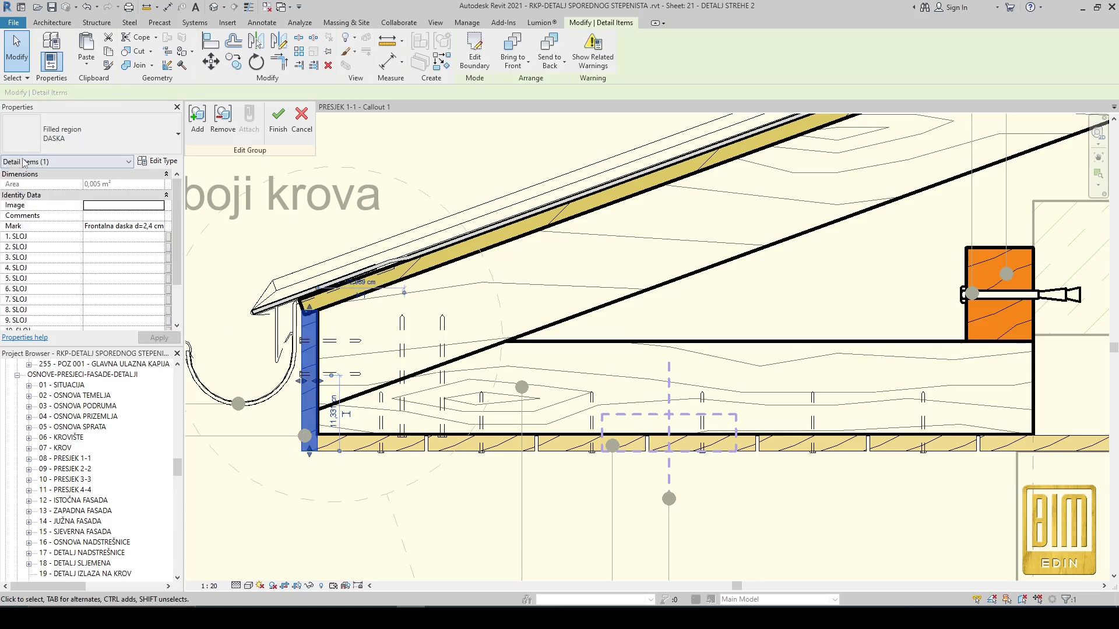
click(398, 445)
scroll(410, 450, down, 2)
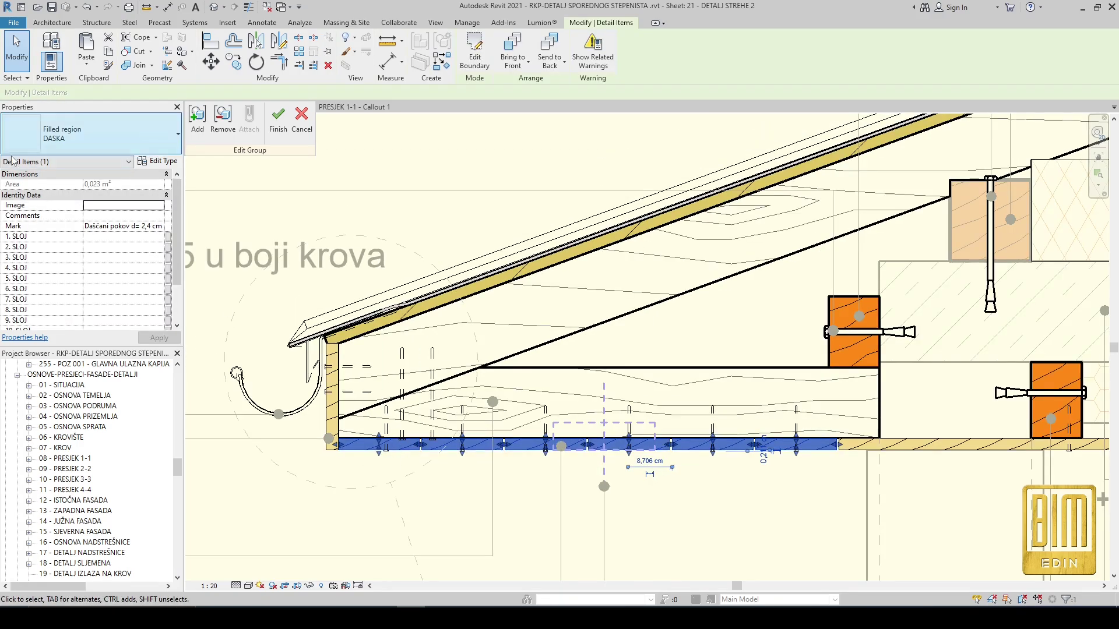
Step: Select a MALI EKSER nail group in the soffit boarding, and dismiss the request to edit the nested group
scroll(542, 453, up, 3)
scroll(559, 415, up, 1)
click(549, 402)
scroll(532, 408, up, 3)
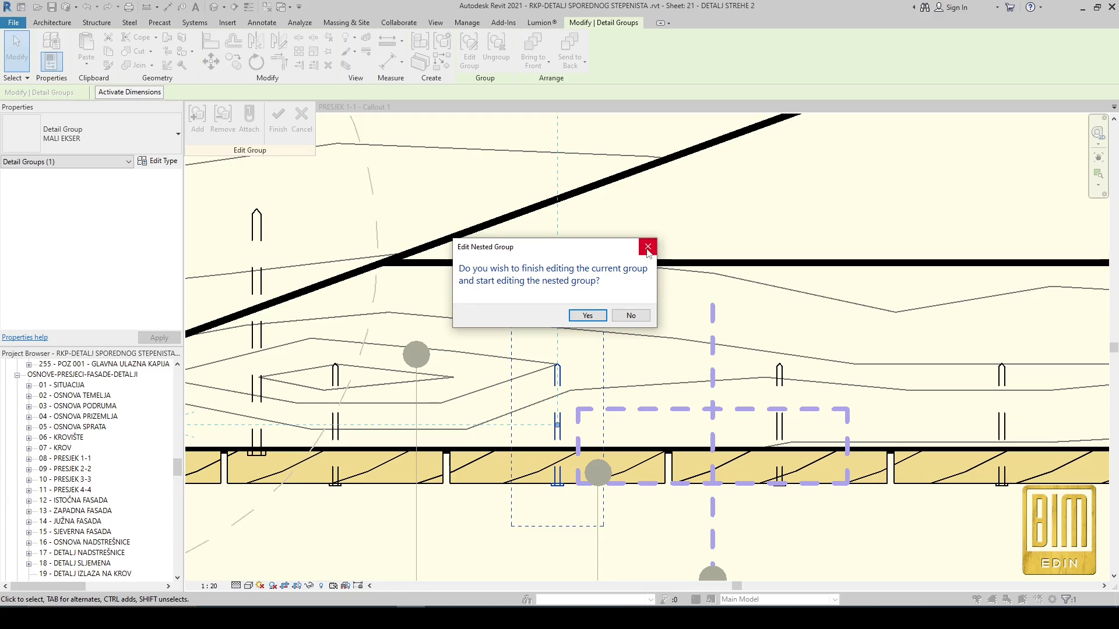
click(648, 248)
scroll(557, 379, down, 3)
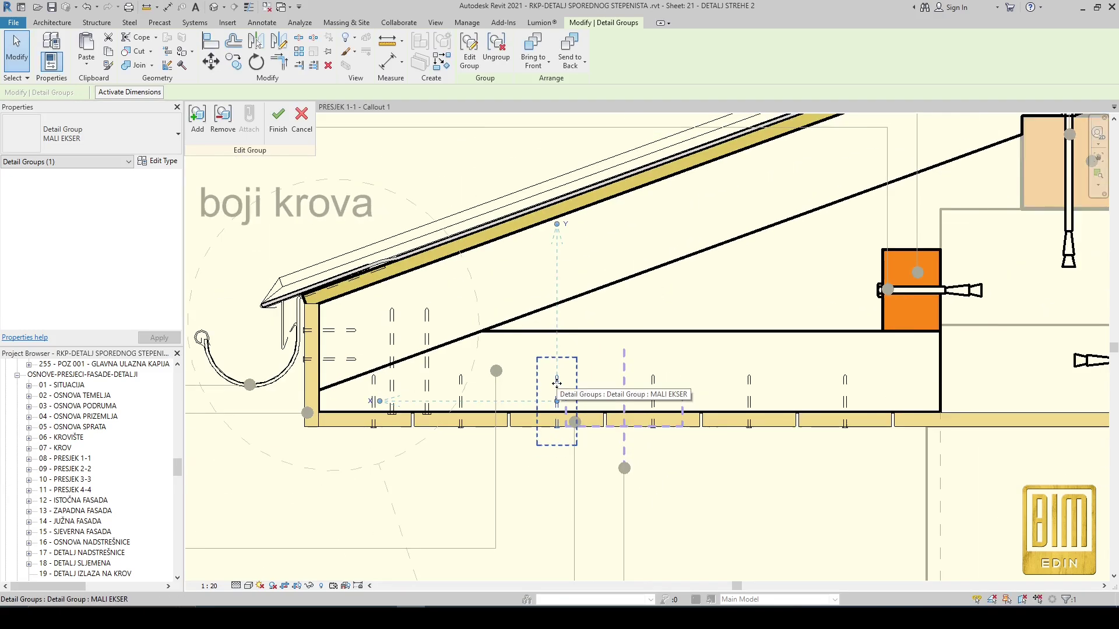
Step: Open the MALI EKSER nail group for editing, examine the line styles of its detail lines, and finish editing
click(471, 53)
click(587, 323)
click(636, 354)
scroll(555, 392, up, 3)
click(557, 381)
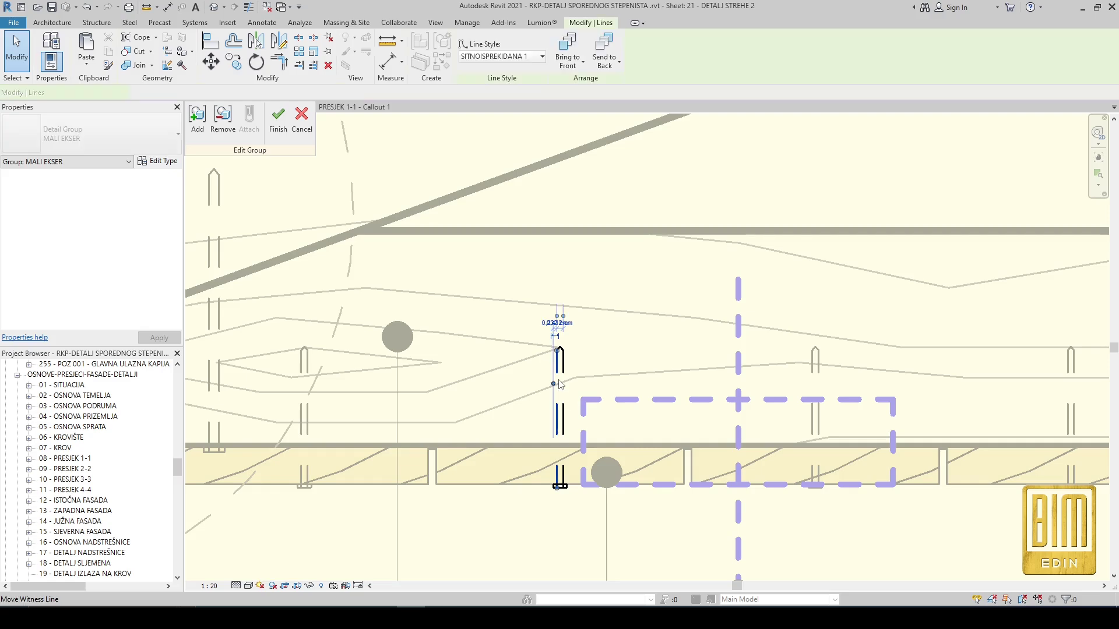
scroll(566, 350, up, 7)
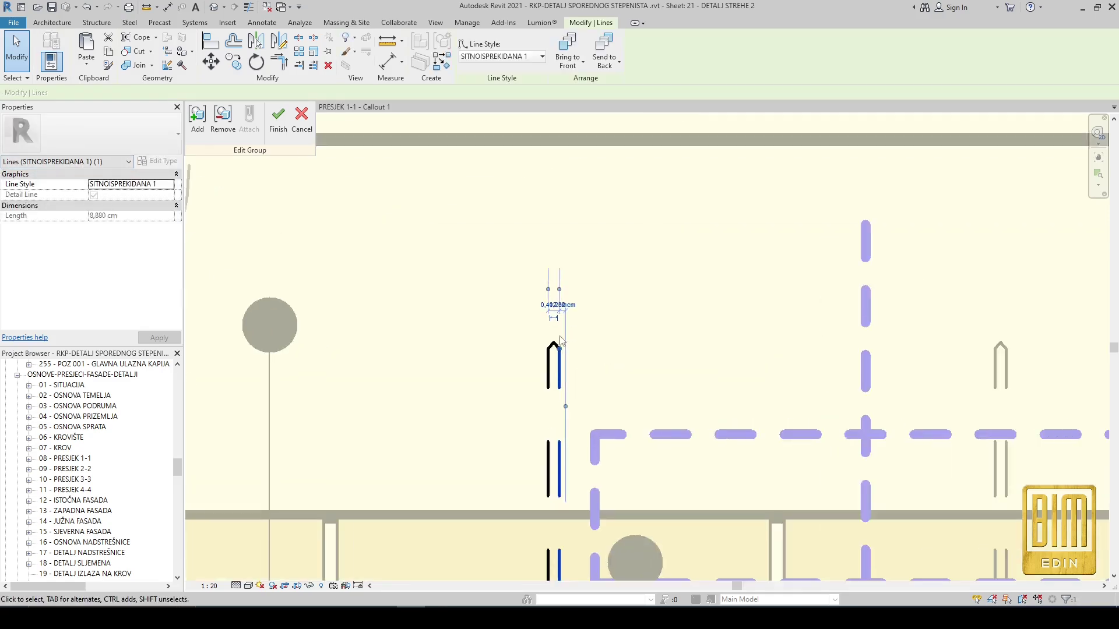
click(556, 350)
scroll(555, 345, down, 9)
scroll(545, 362, up, 1)
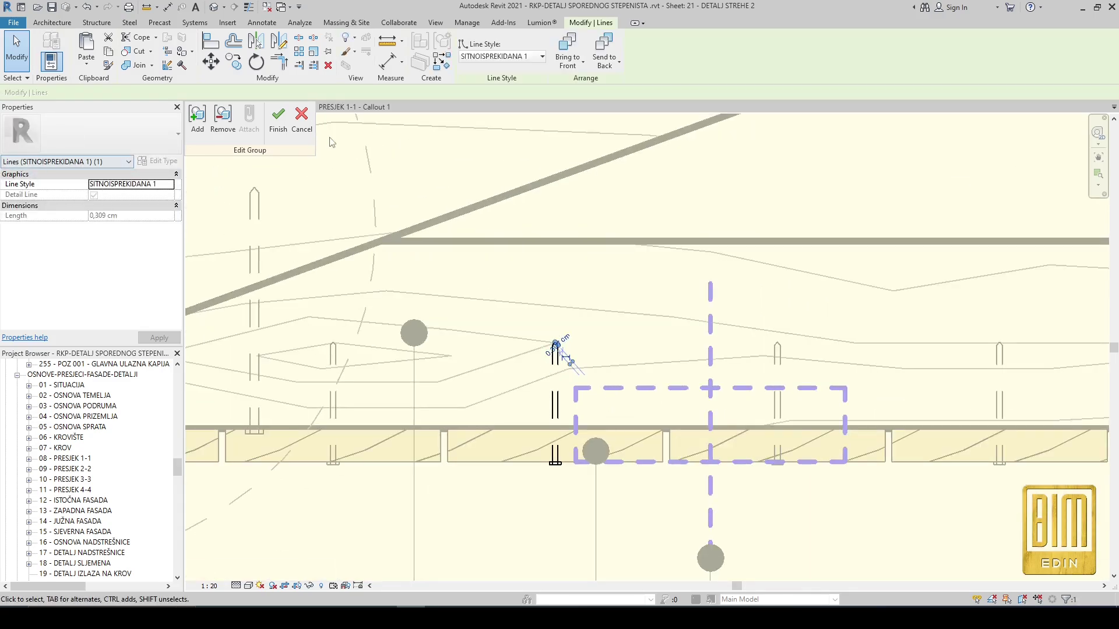
click(278, 120)
Step: Copy the detalj strehe detail group from sheet 21 into the PRESJEK 1-1 callout aligned to the current view, deleting the faulty masking region
click(618, 376)
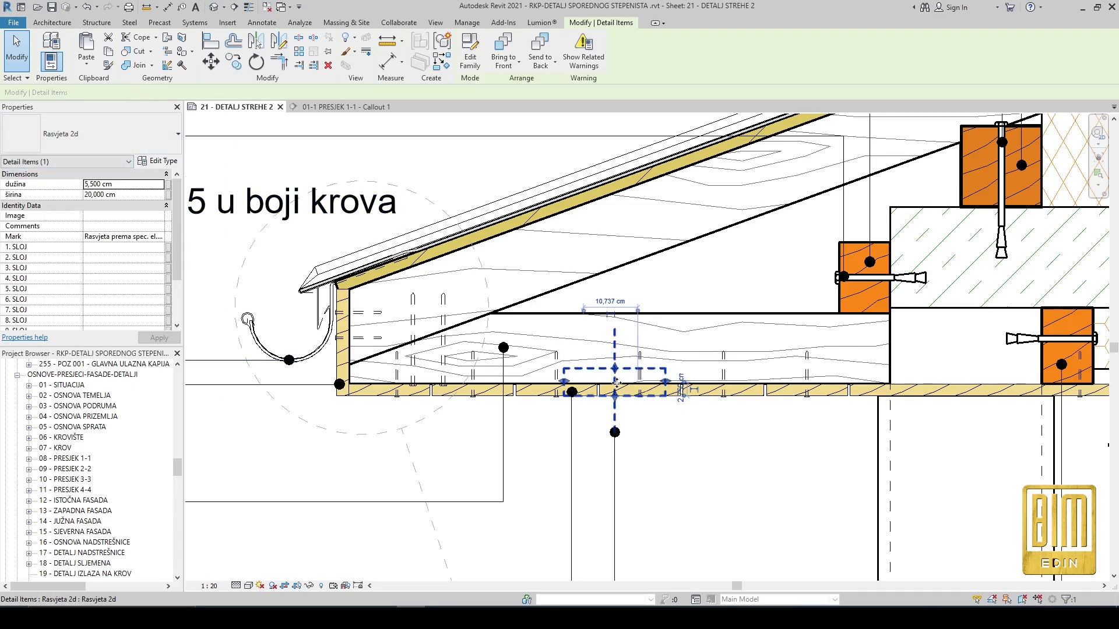
scroll(617, 383, down, 4)
click(536, 323)
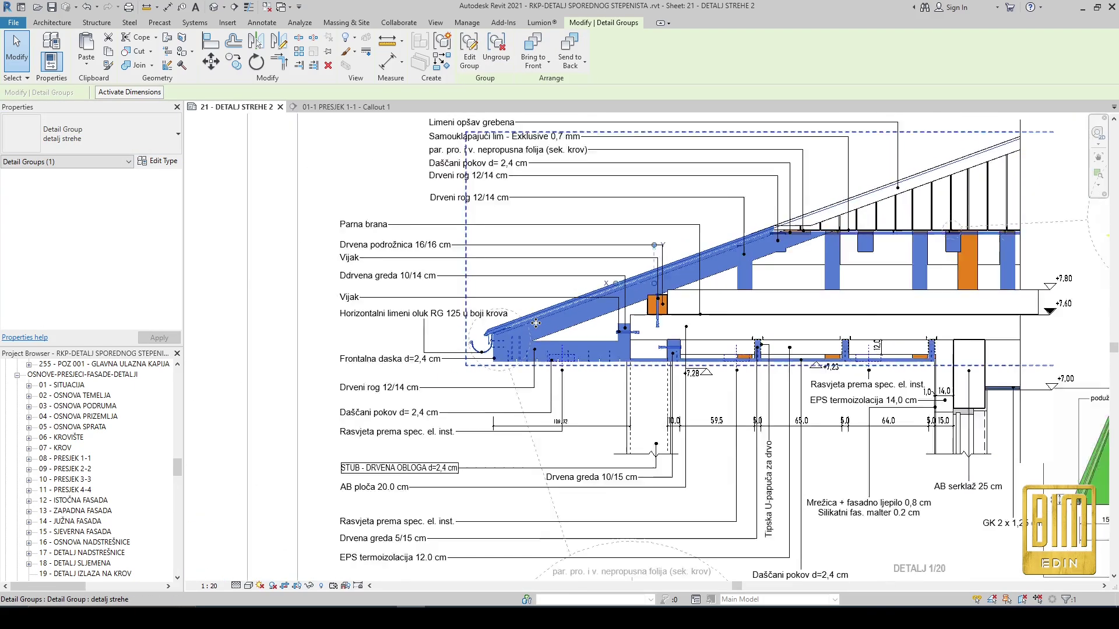
scroll(537, 324, down, 2)
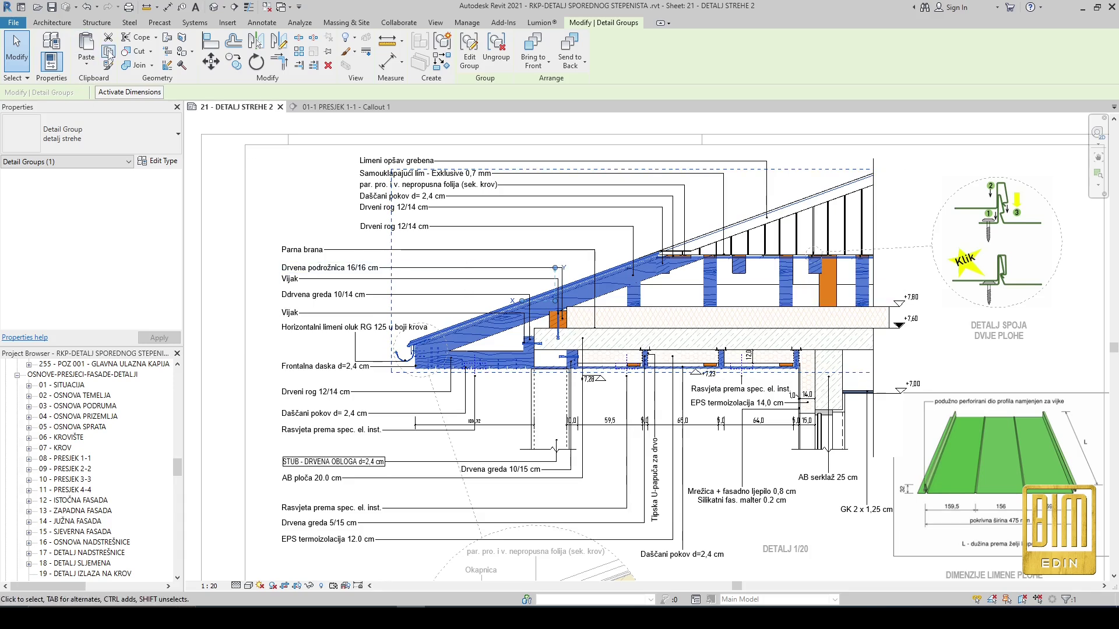
click(343, 107)
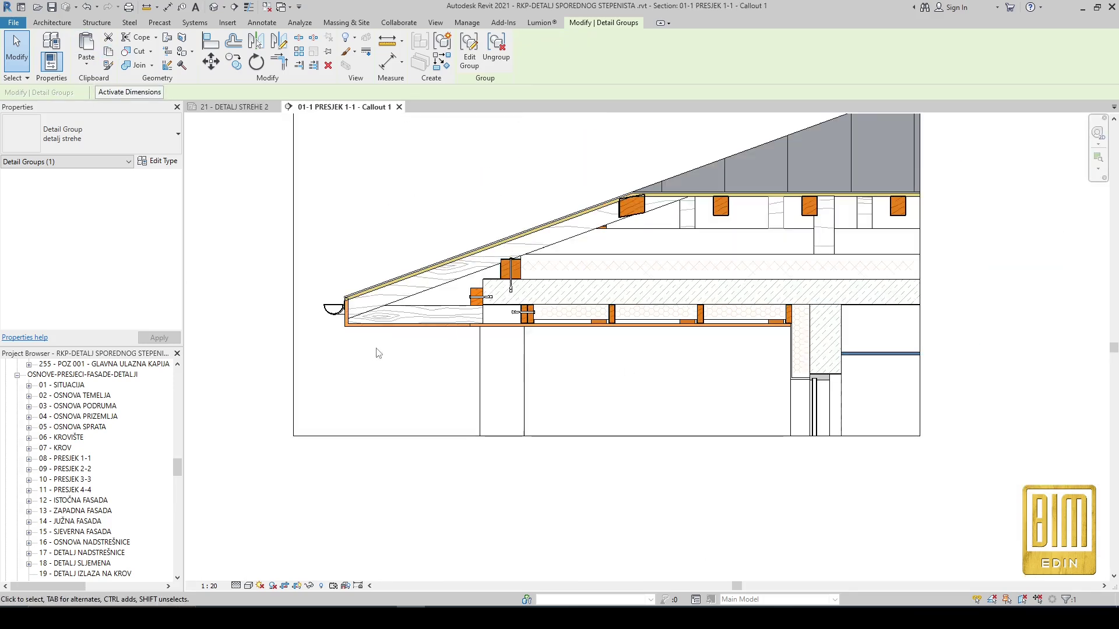
click(86, 65)
click(105, 153)
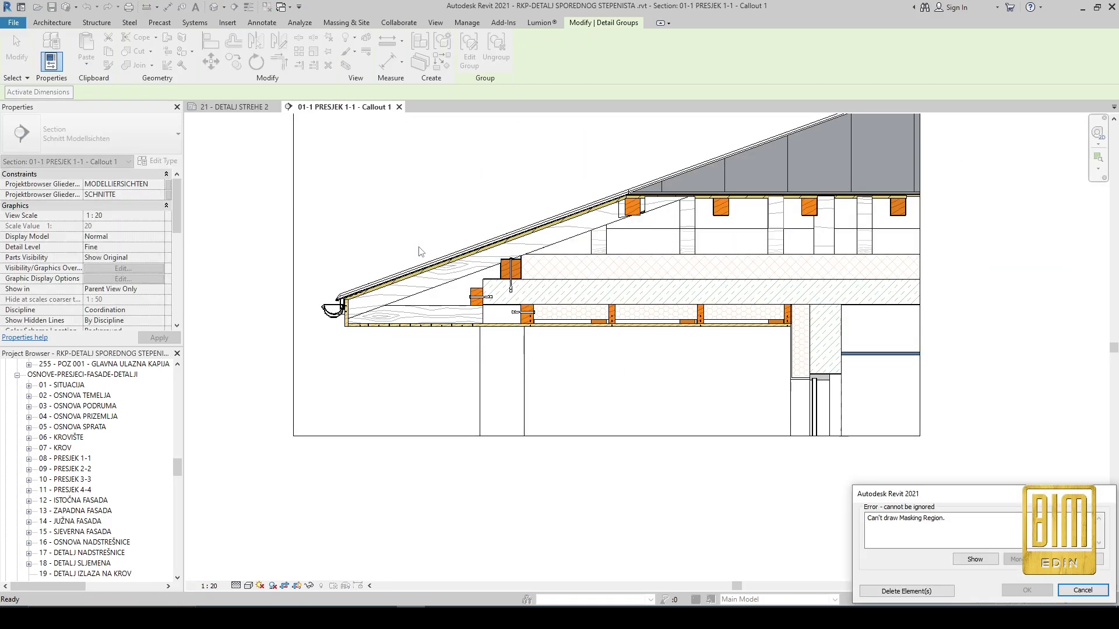
click(906, 591)
Step: Hide the half-round gutter corner fixture and the OLUK 15X10-2 gutter model at the eaves in this view
scroll(324, 311, up, 5)
click(357, 256)
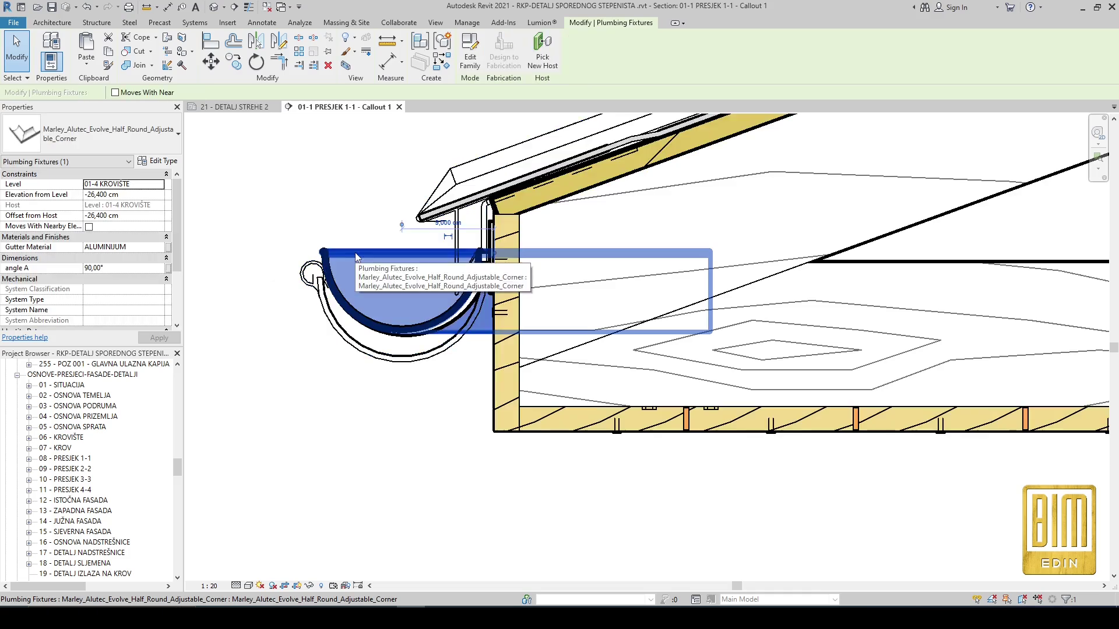
right_click(357, 257)
click(542, 304)
click(429, 324)
right_click(428, 321)
mouse_move(545, 379)
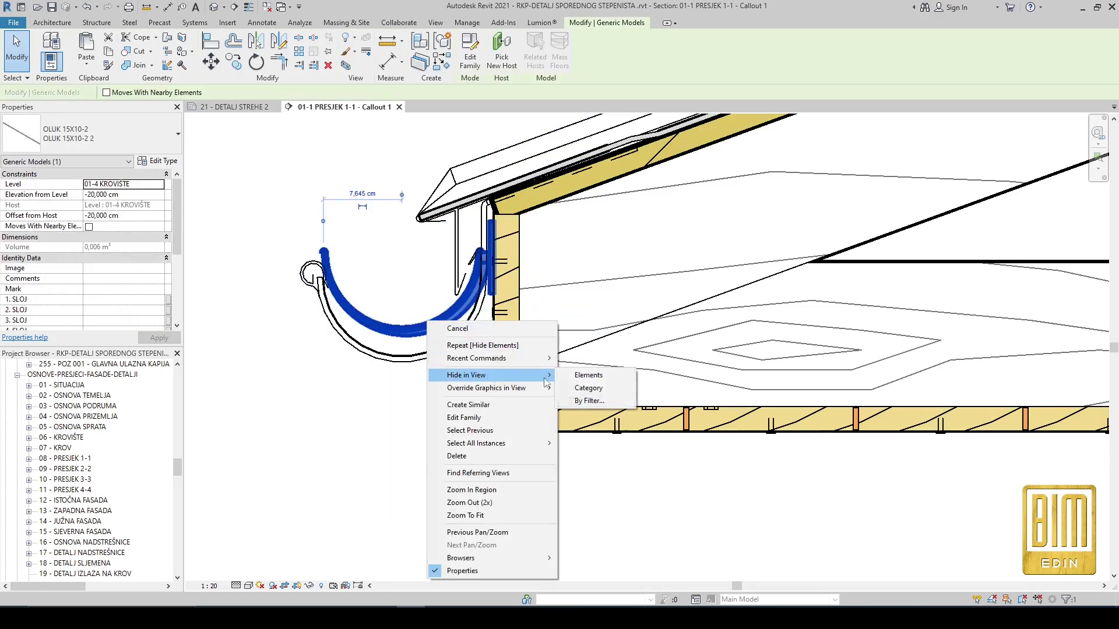
click(589, 374)
Step: Hide the KROV-LIM metal roof behind the slope in the callout view
scroll(803, 193, down, 5)
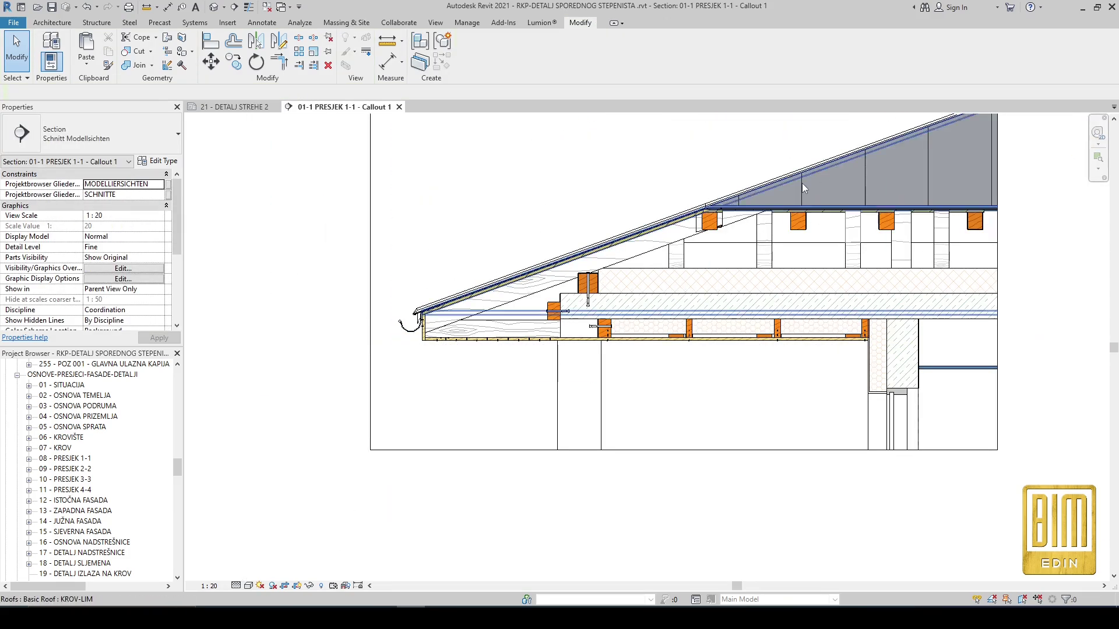
click(802, 188)
right_click(803, 188)
mouse_move(846, 243)
click(961, 241)
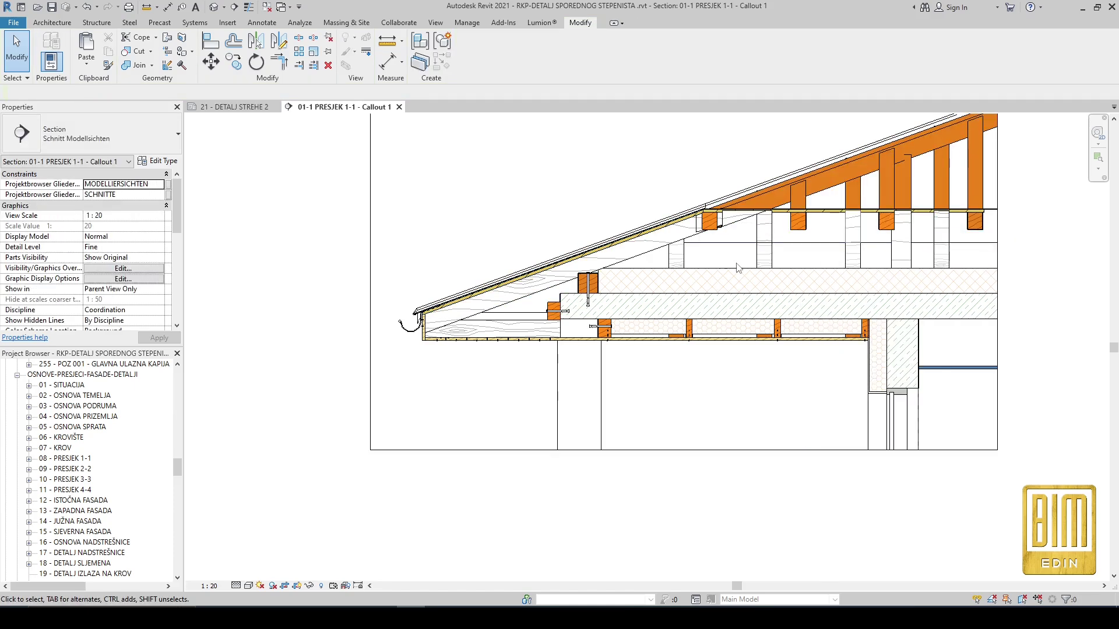
Step: Bring the pasted detalj strehe detail group to the front of the callout
click(702, 217)
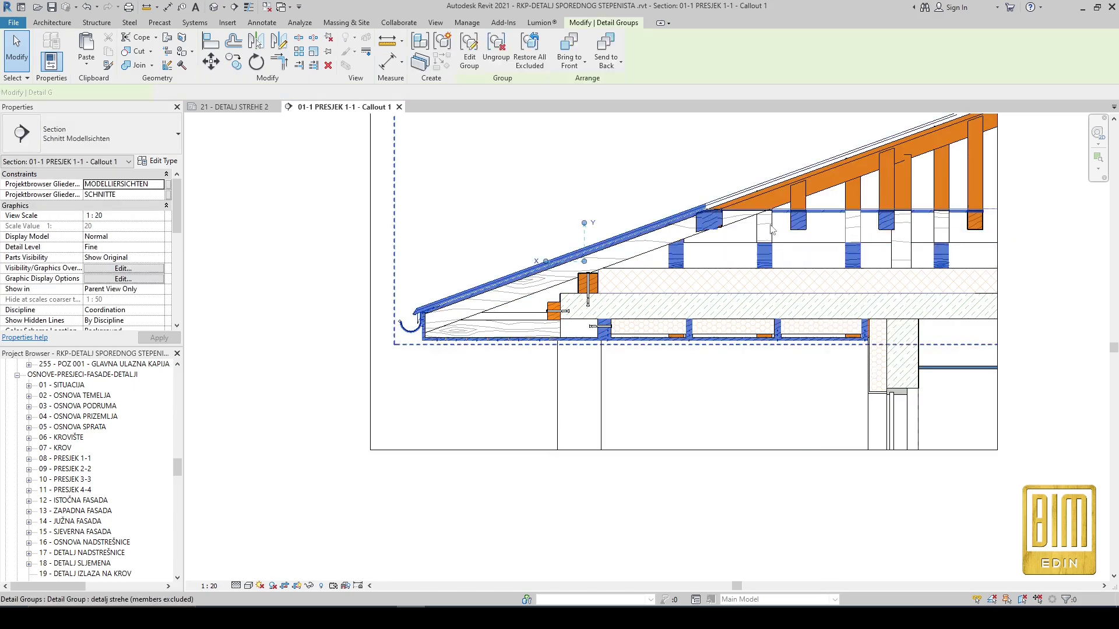
click(568, 49)
click(597, 170)
Step: Hide the Holz Träger 14 x 14 beam and the sliver of filled region beneath the rafter near the first purlin
scroll(719, 227, up, 5)
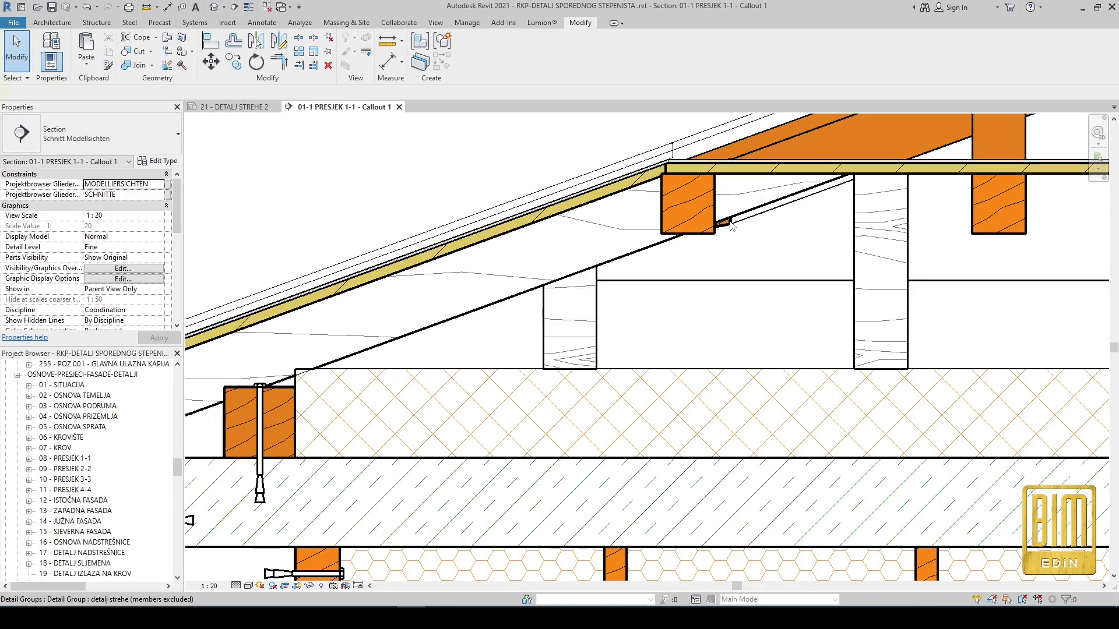
scroll(725, 224, up, 1)
click(725, 225)
click(726, 225)
right_click(727, 225)
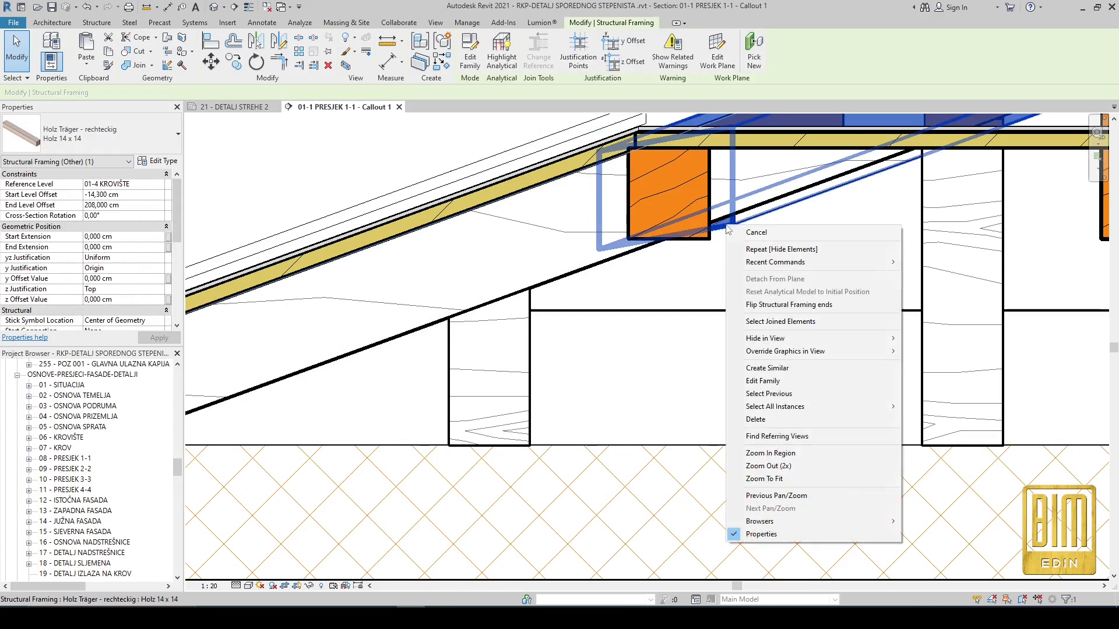
mouse_move(760, 341)
click(926, 339)
click(744, 222)
right_click(744, 222)
mouse_move(816, 275)
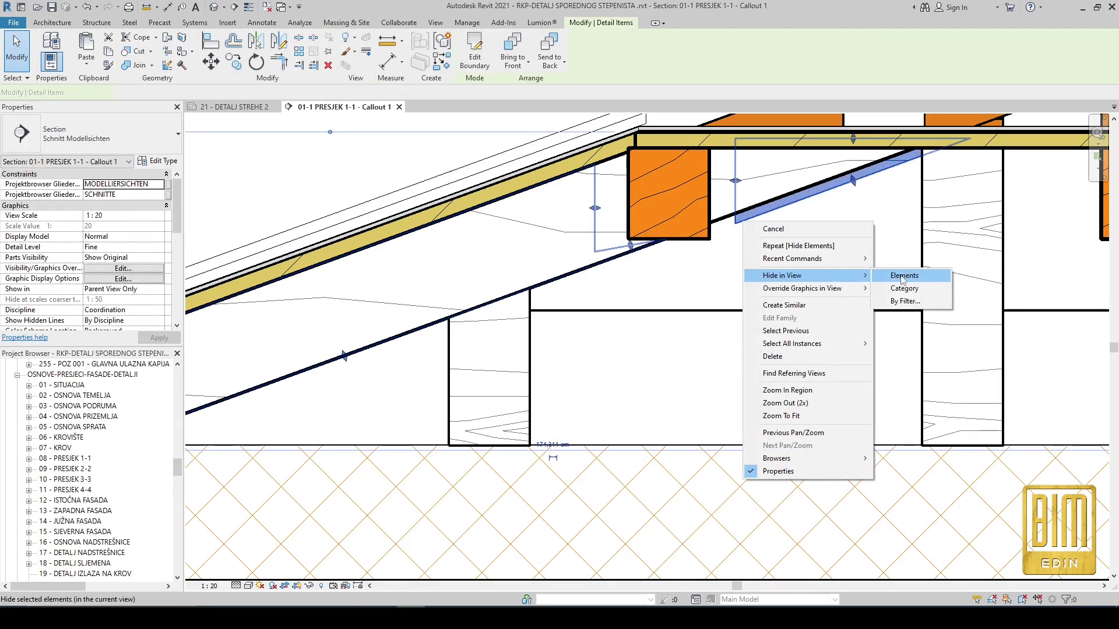
click(903, 274)
scroll(768, 257, down, 5)
scroll(770, 263, down, 2)
Step: Copy the maska filled region behind the vertical roof seams from sheet 21 and paste it in place in the callout
click(236, 107)
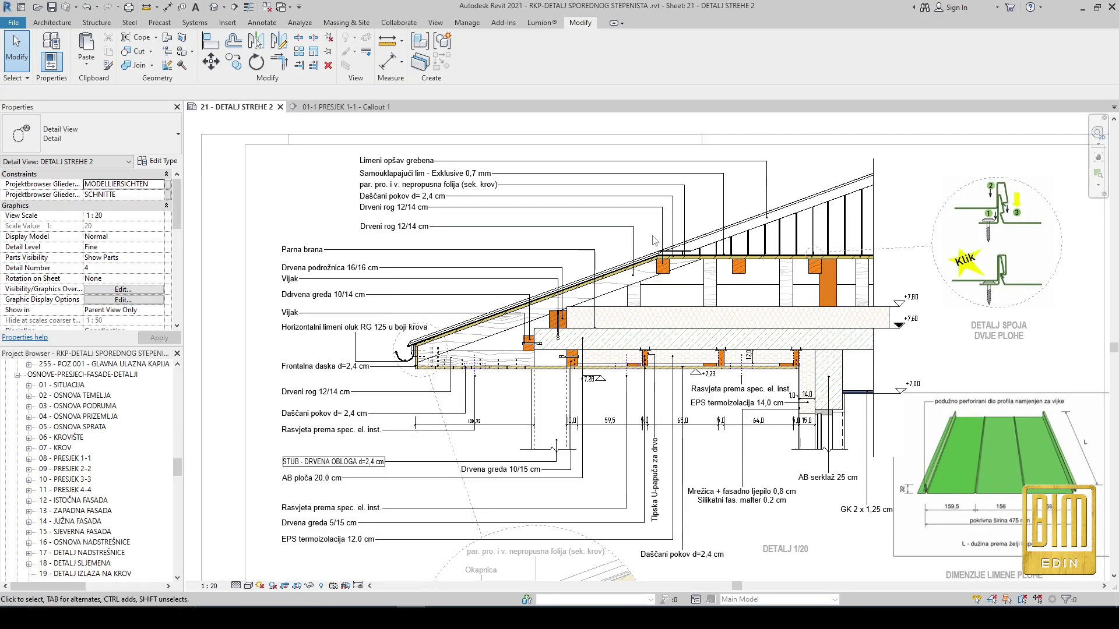
click(656, 256)
scroll(788, 219, up, 3)
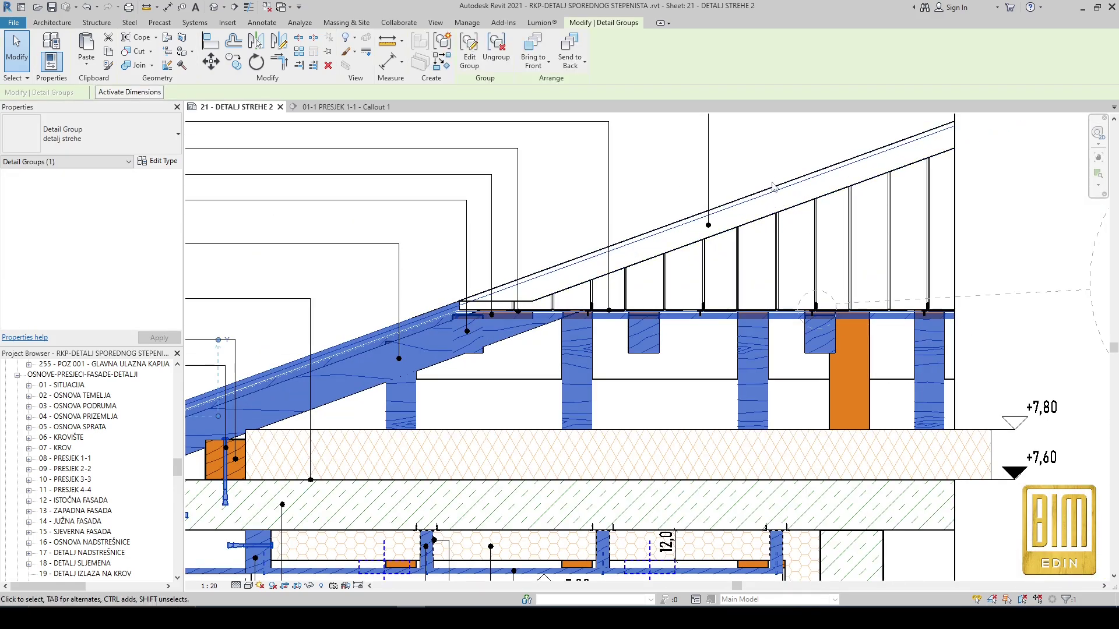
key(Escape)
click(777, 191)
scroll(473, 309, up, 4)
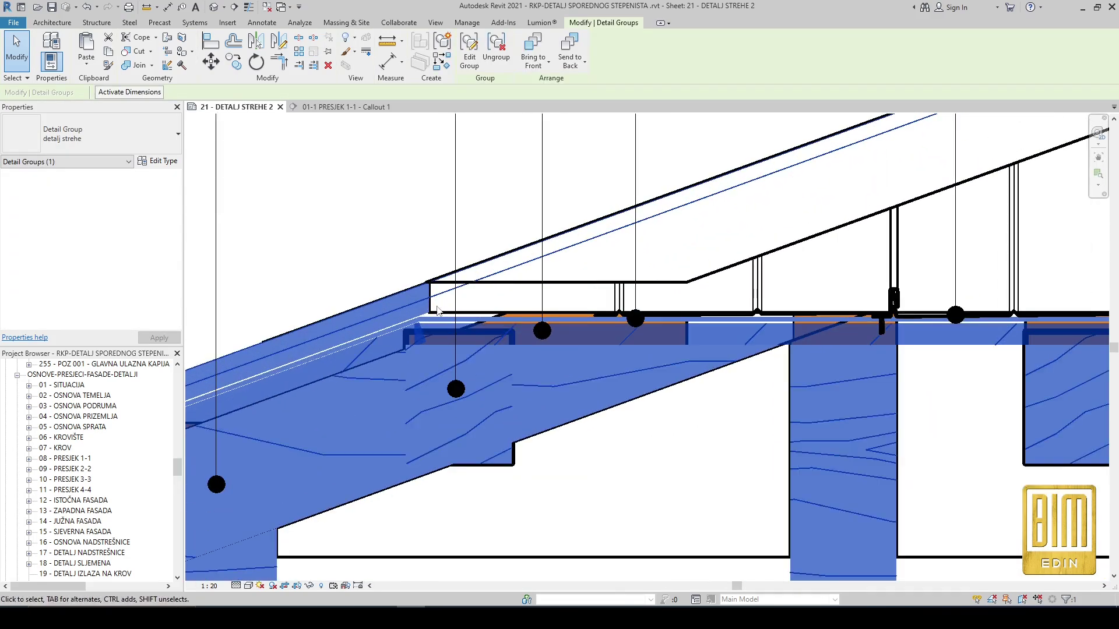
click(437, 311)
scroll(448, 318, down, 6)
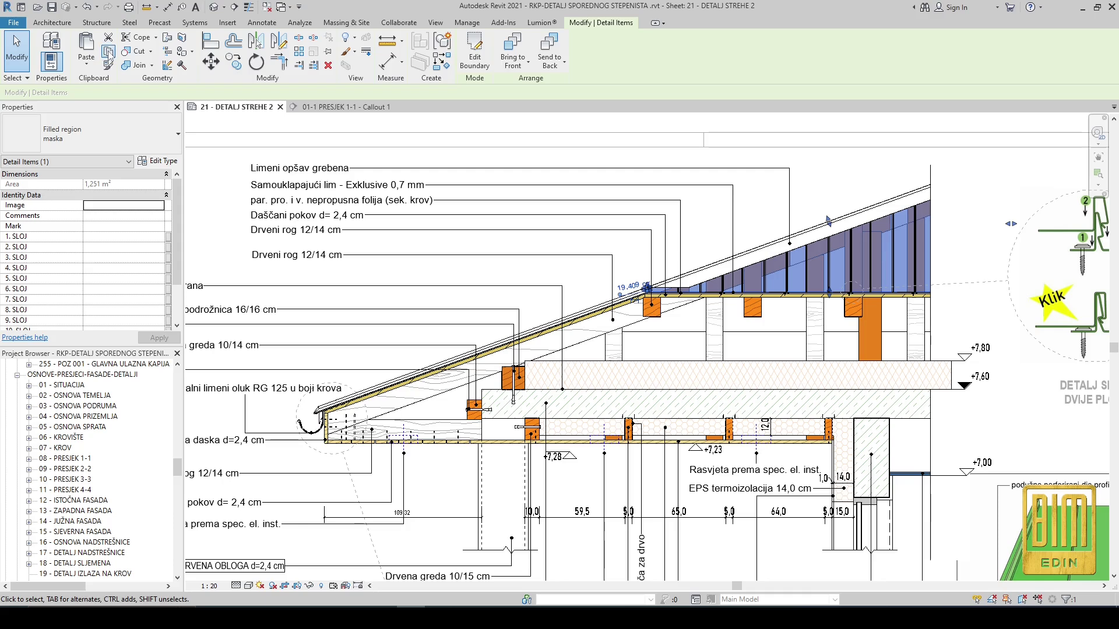
click(335, 108)
scroll(618, 177, up, 5)
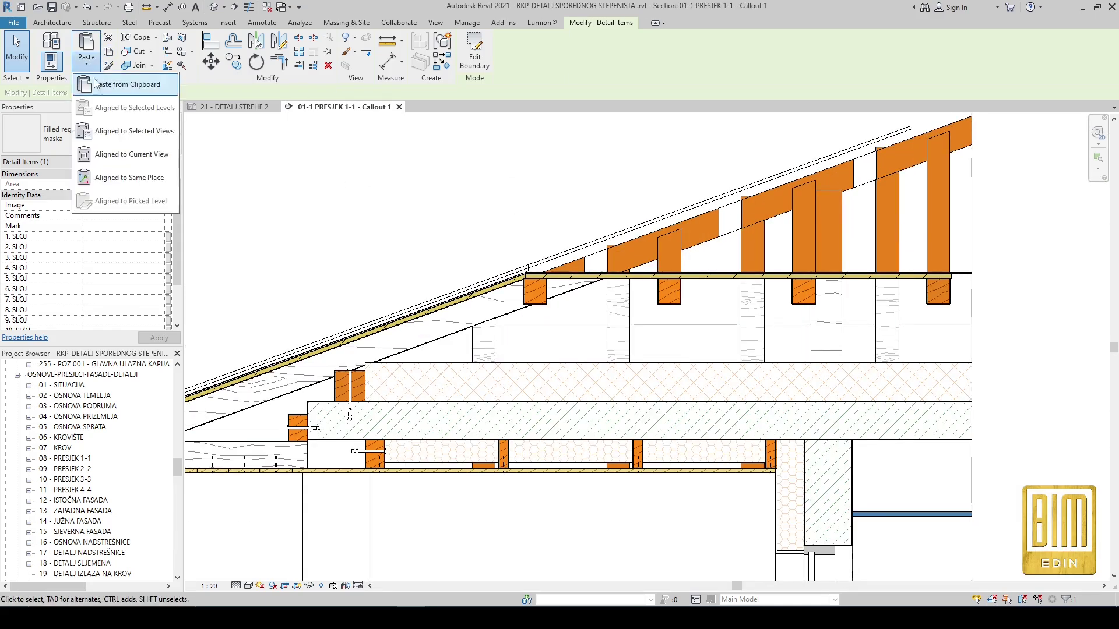
click(591, 178)
Step: Copy the Limeni opšav grebena filled region from sheet 21 and paste it into the callout aligned to the current view
click(252, 108)
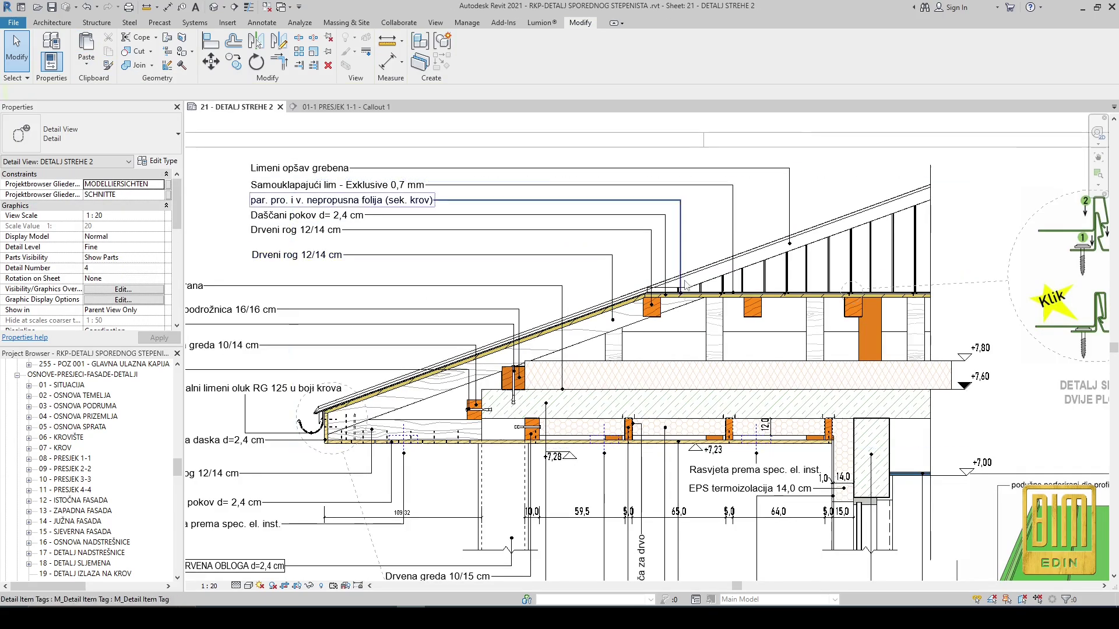
scroll(723, 301, up, 5)
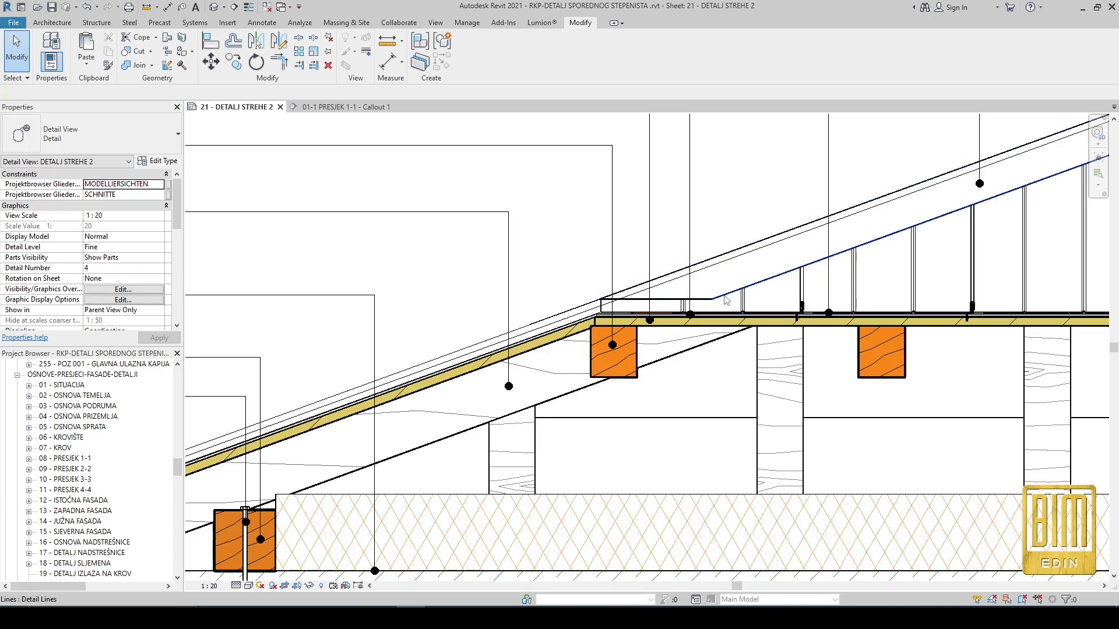
click(726, 301)
scroll(672, 299, down, 5)
scroll(671, 299, up, 2)
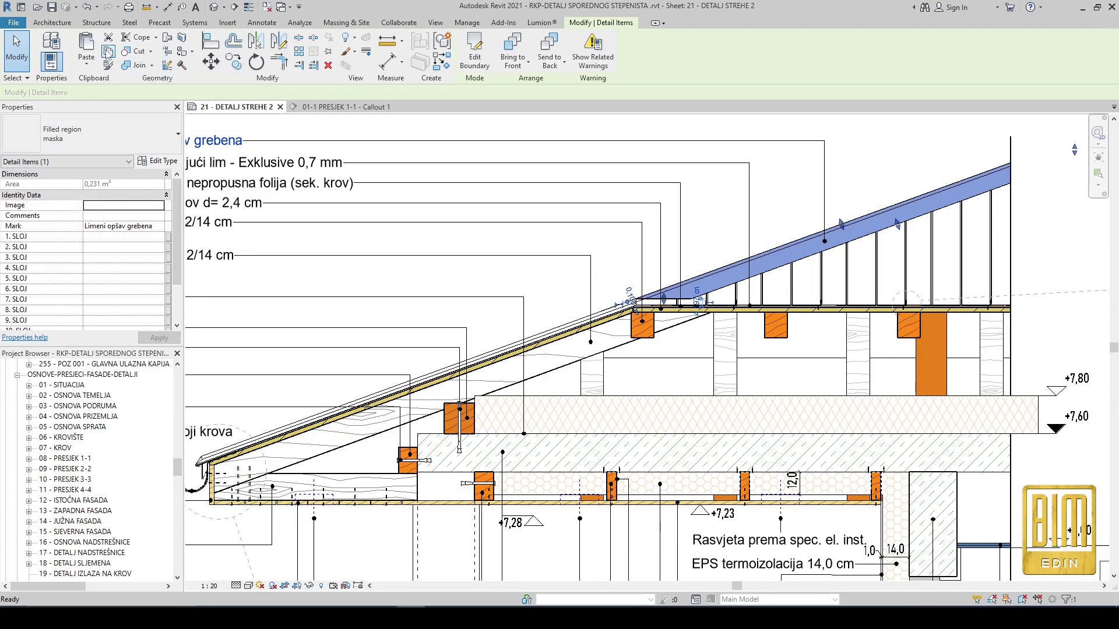
click(344, 107)
click(86, 67)
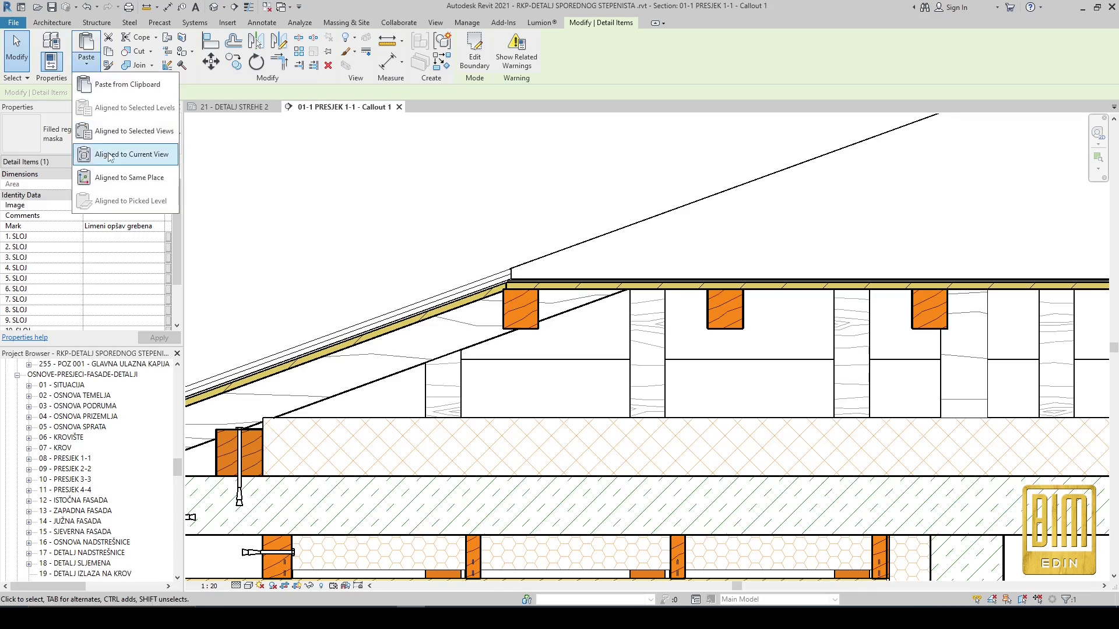
click(117, 154)
scroll(543, 320, down, 6)
click(591, 157)
Step: Stretch the upper end of the pasted ridge flashing region up to the roof line at the callout edge
scroll(775, 223, up, 3)
click(779, 212)
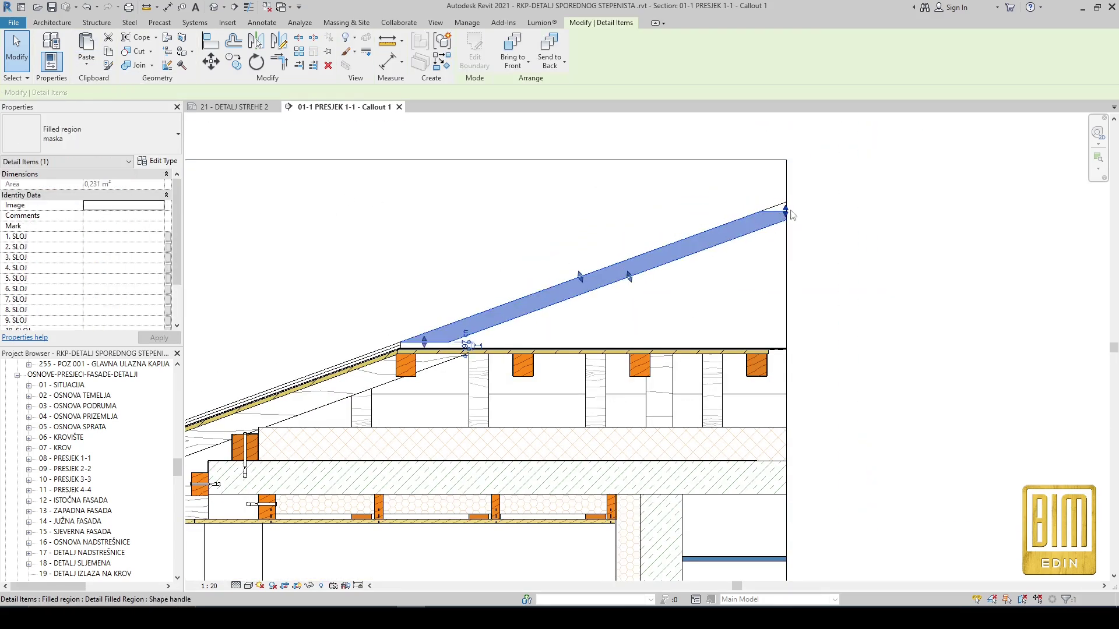
drag(786, 210, 797, 195)
click(683, 150)
Step: Turn on thin line display on sheet 21 around the standing seam of the roof sheet metal
click(234, 106)
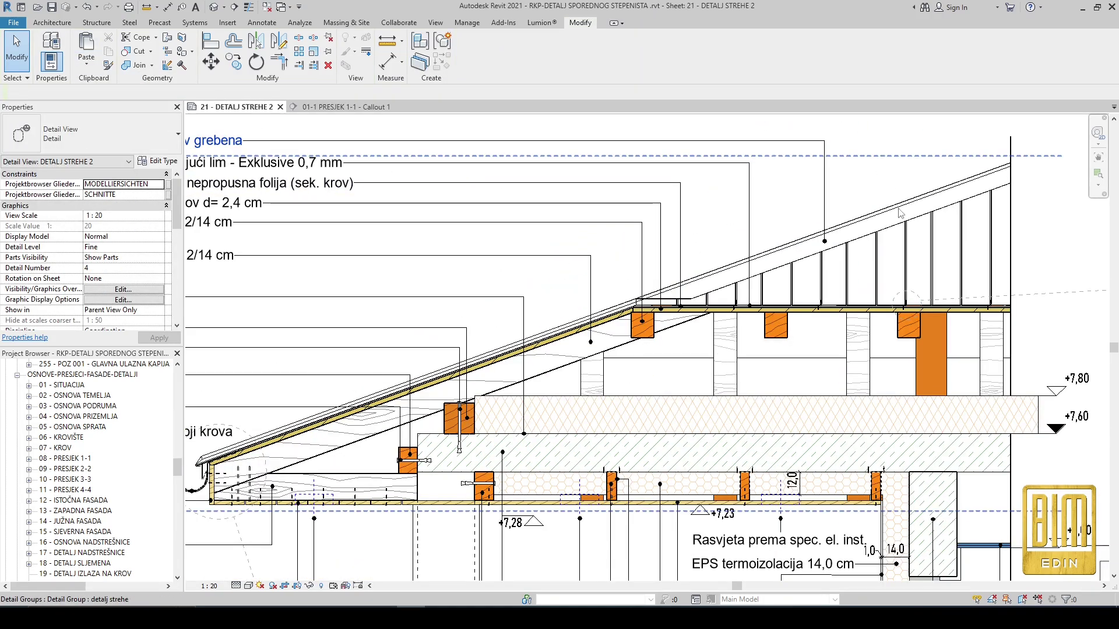
scroll(733, 320, down, 2)
scroll(733, 320, up, 4)
scroll(733, 320, up, 5)
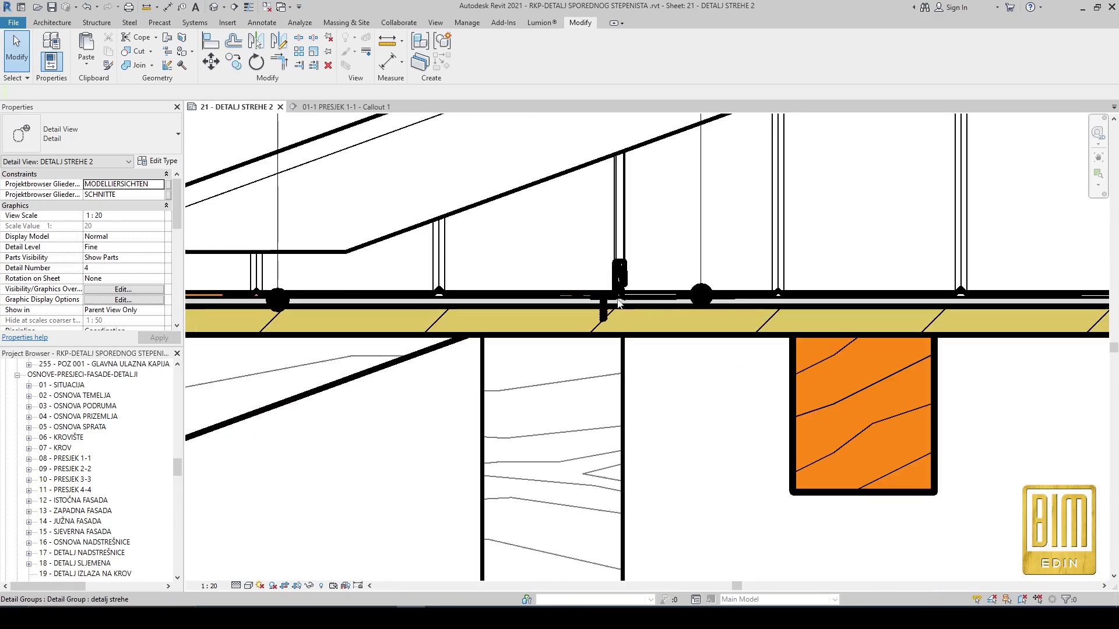
click(249, 7)
Step: Examine the sheet metal profile in the Exclusive lim detail family, and close the family without saving
click(620, 274)
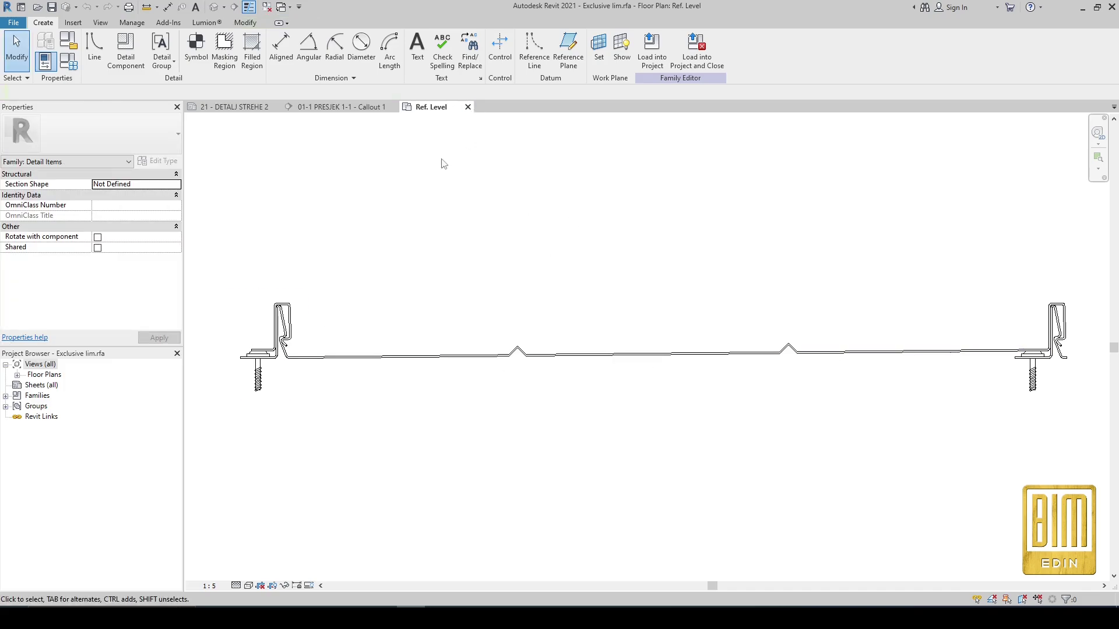
scroll(505, 290, down, 2)
click(468, 106)
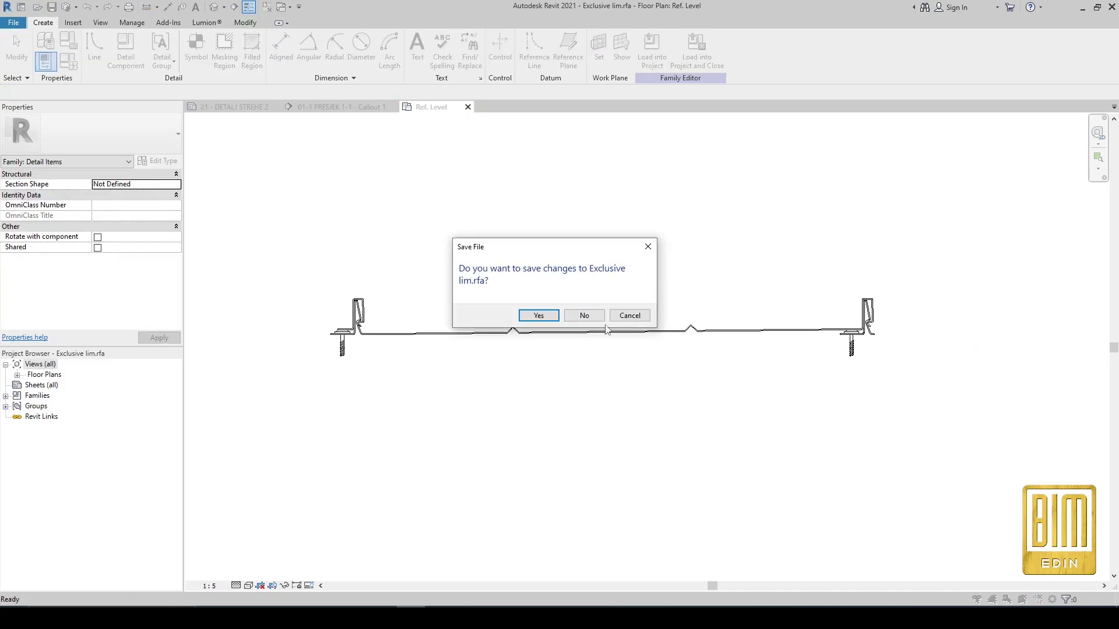
click(583, 316)
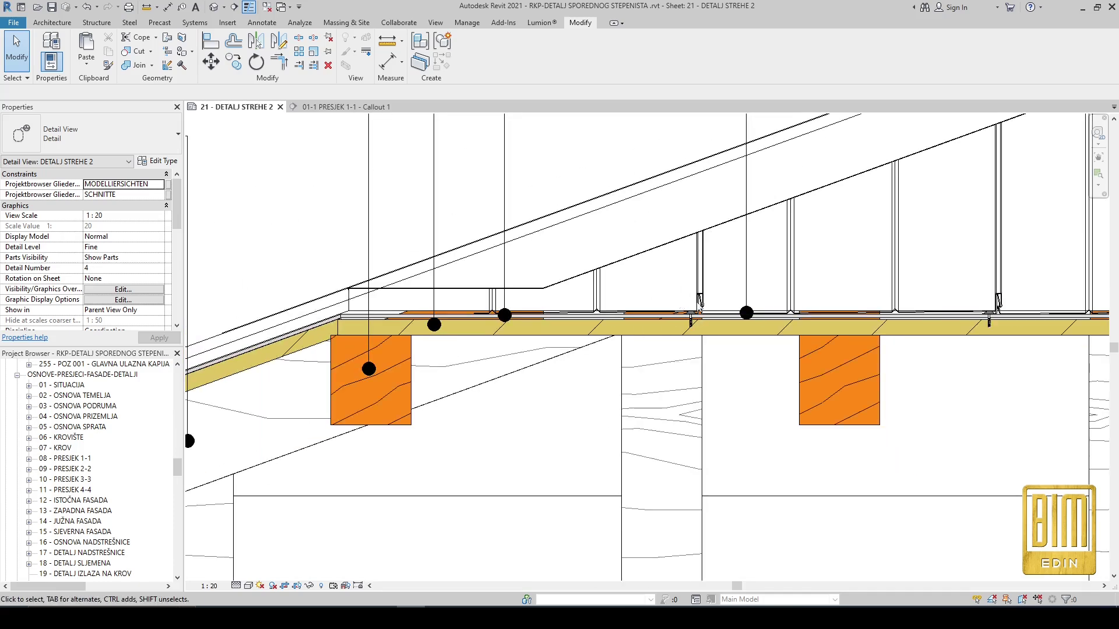
Step: Reopen the Exclusive lim family from the roof sheet metal on sheet 21 and tile all open views
scroll(701, 307, up, 1)
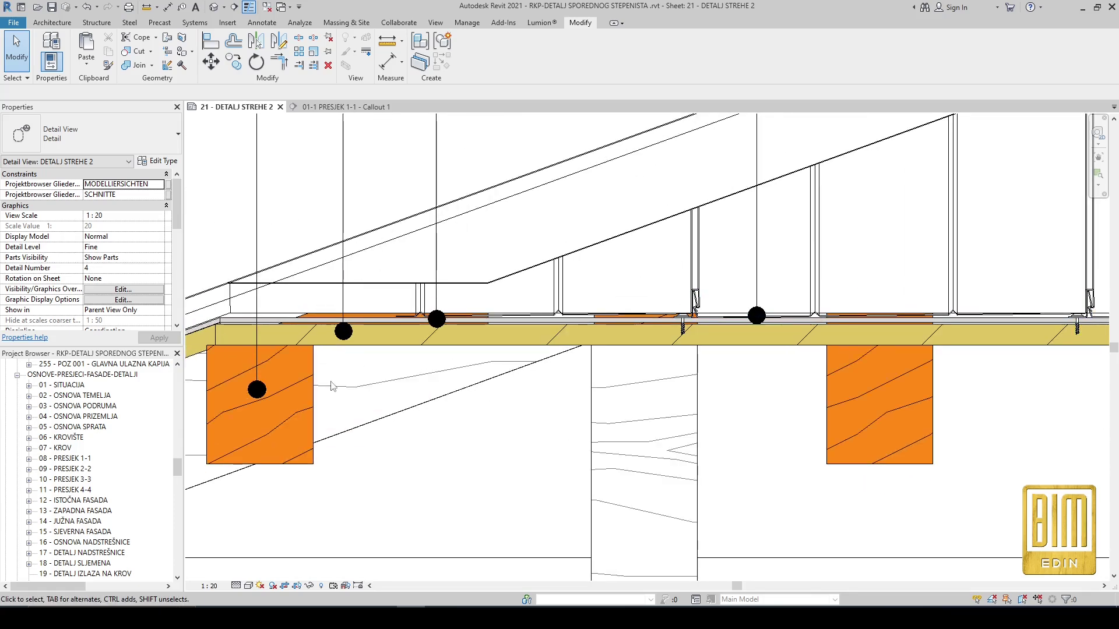
click(695, 312)
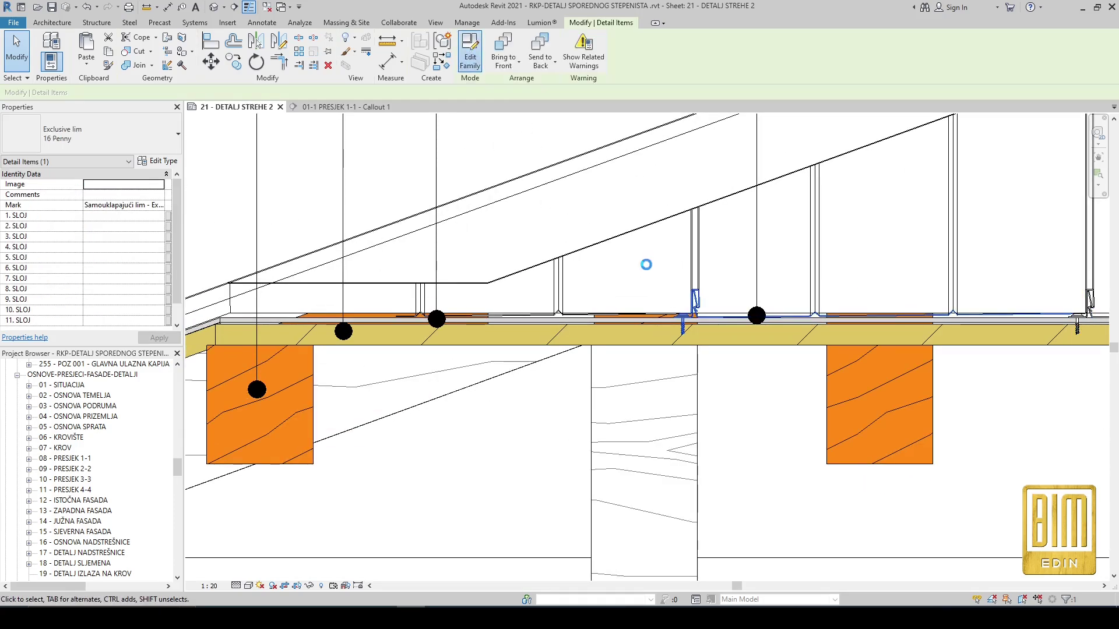
click(106, 22)
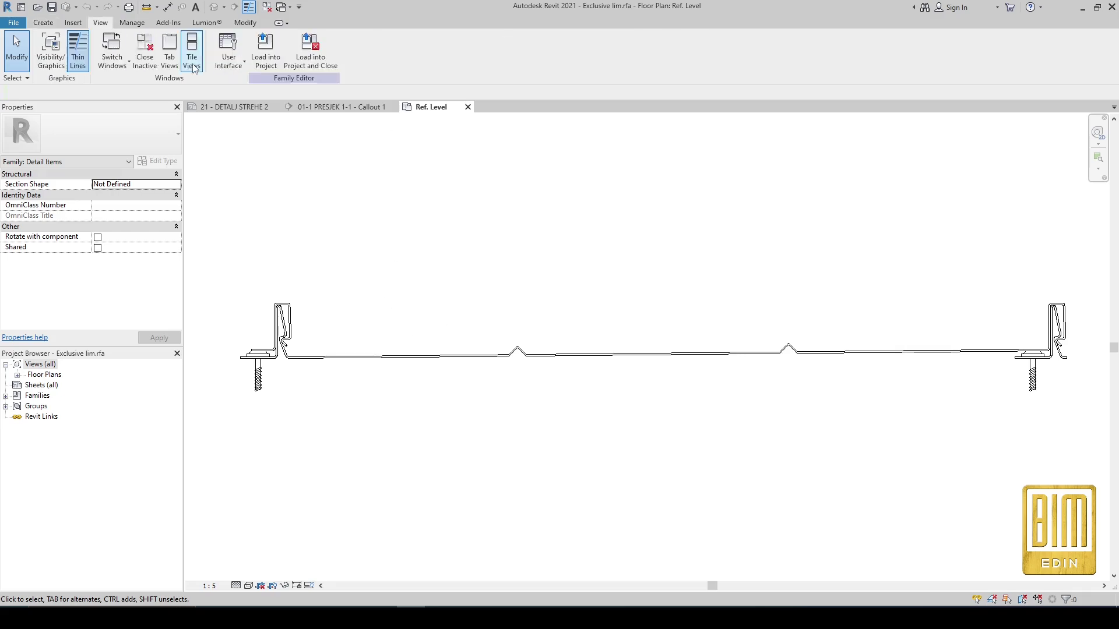
click(191, 58)
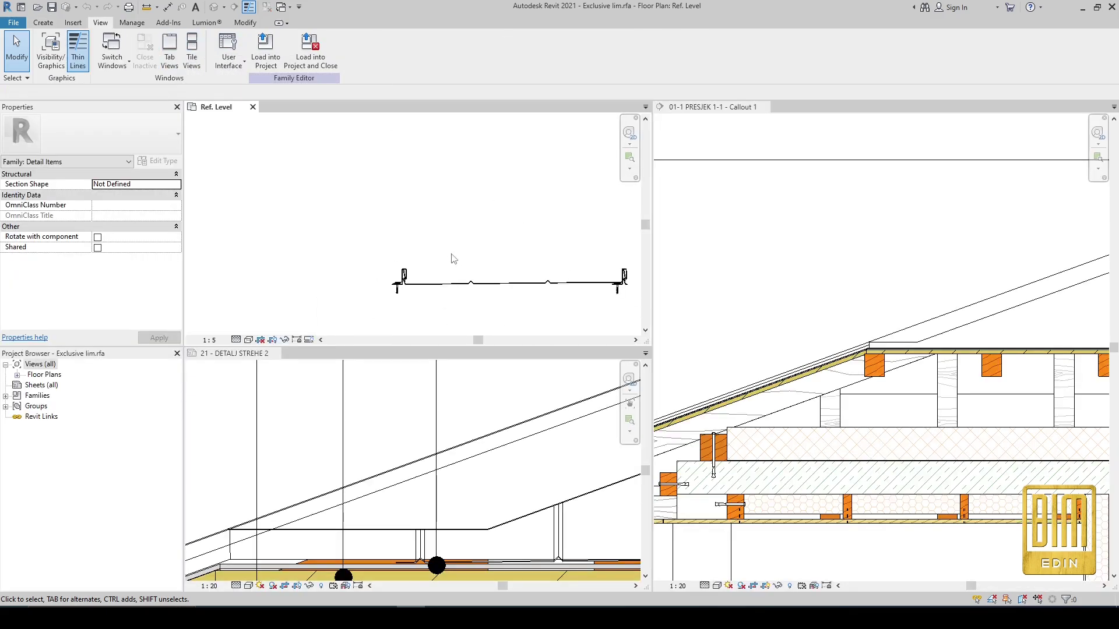
Step: Compare the Exclusive lim profile with the plate joint detail and the sheet metal dimension drawing on sheet 21
scroll(901, 342, down, 3)
scroll(397, 455, down, 5)
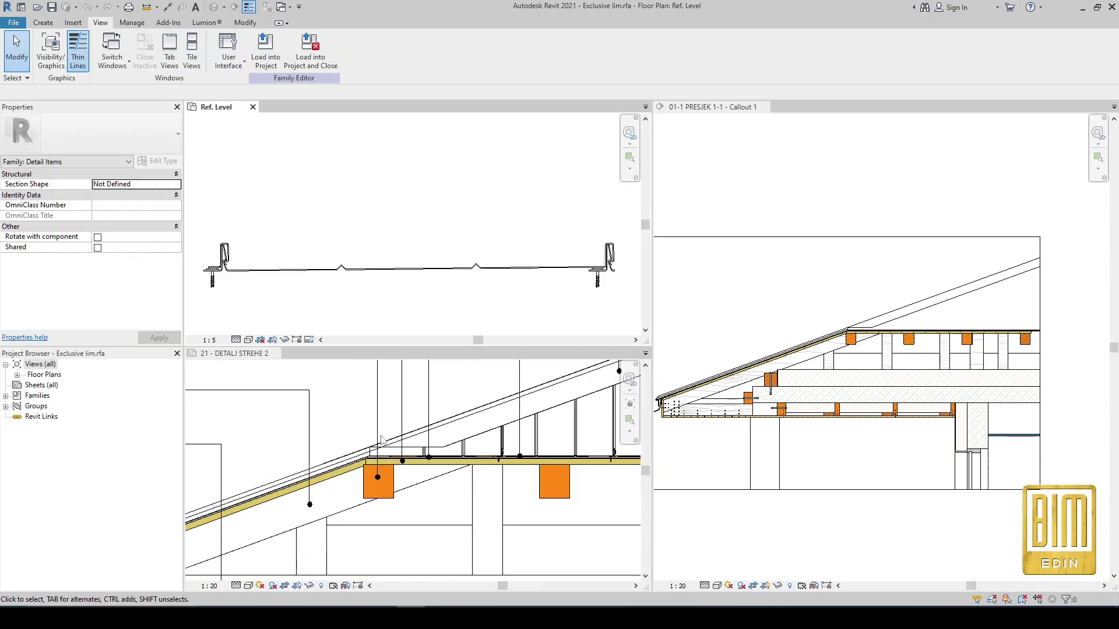
scroll(494, 412, up, 6)
scroll(613, 262, up, 6)
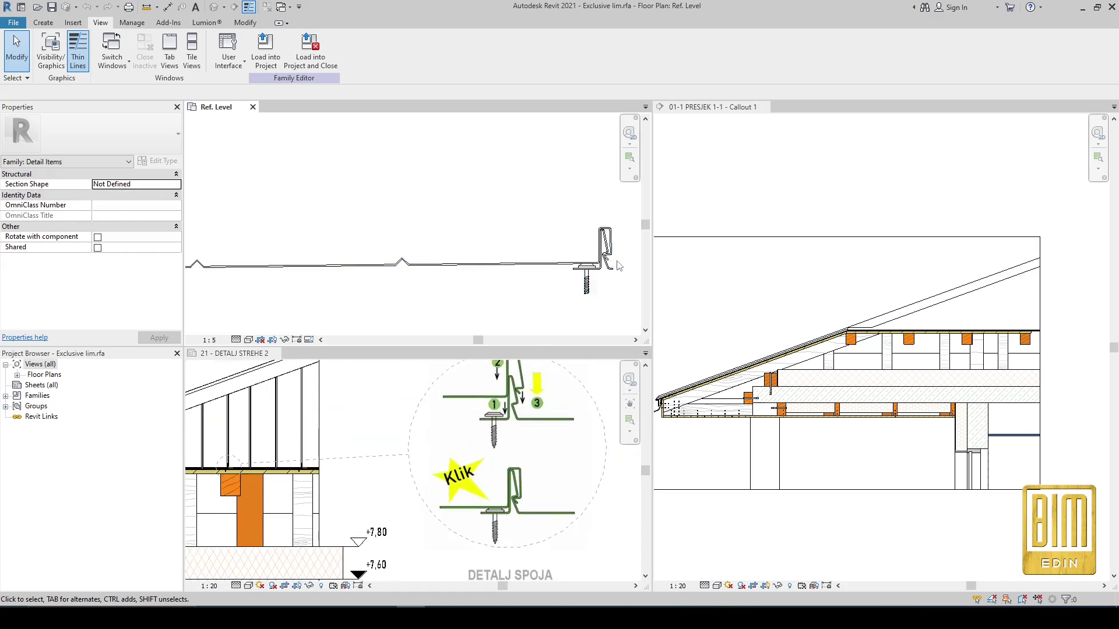
scroll(526, 365, up, 1)
middle_drag(526, 366, 519, 379)
scroll(544, 201, down, 3)
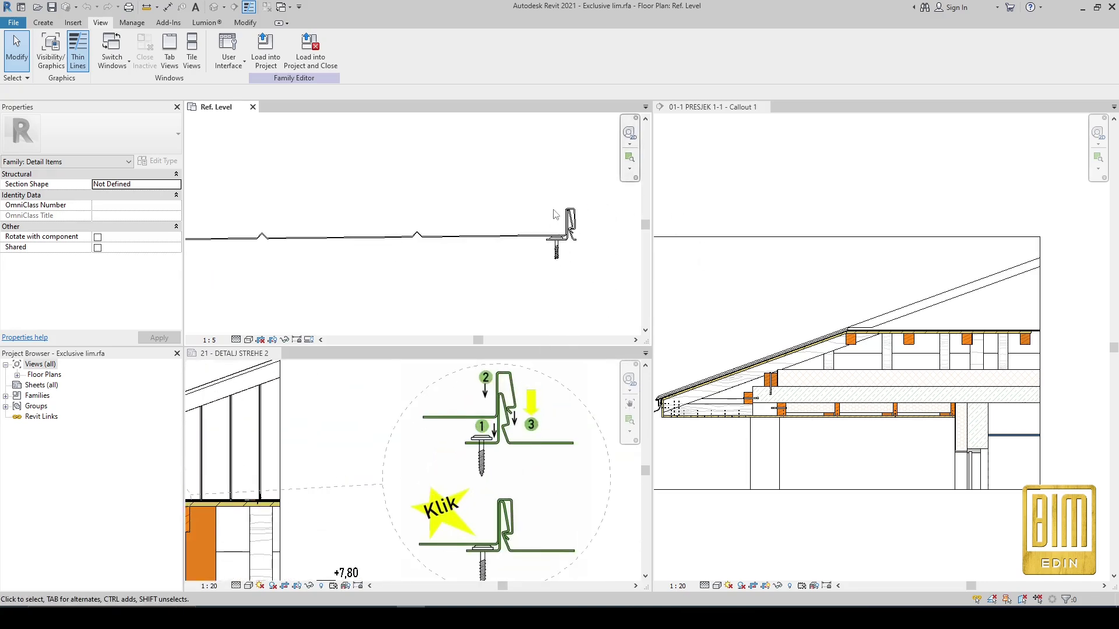
scroll(519, 466, down, 2)
scroll(486, 560, up, 4)
scroll(410, 527, up, 2)
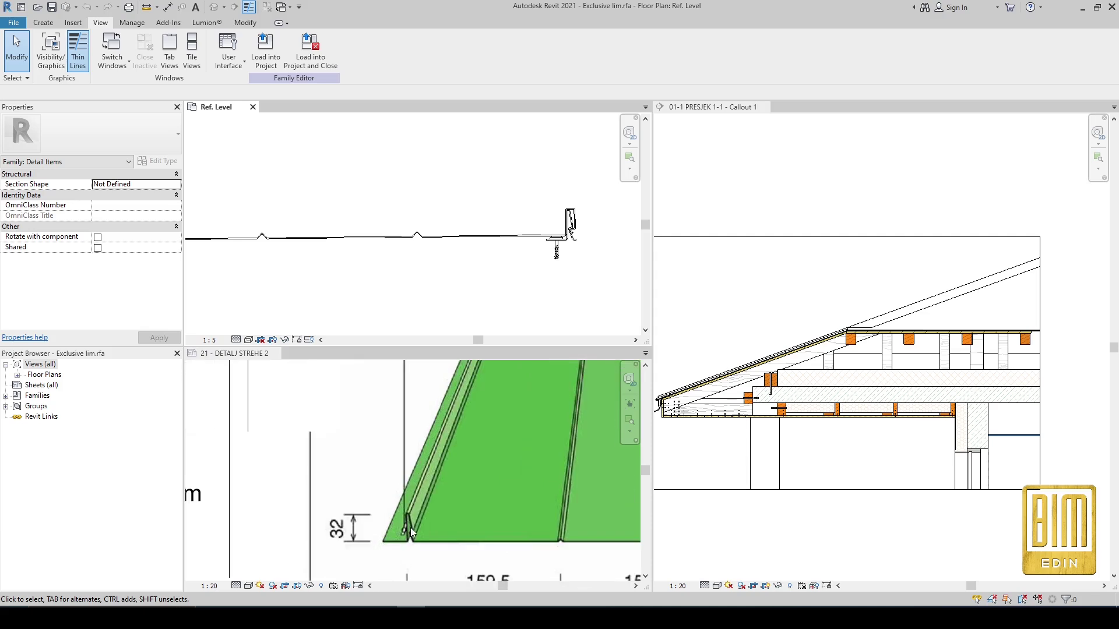
scroll(332, 485, down, 5)
scroll(478, 511, up, 2)
scroll(618, 280, down, 2)
scroll(665, 297, down, 1)
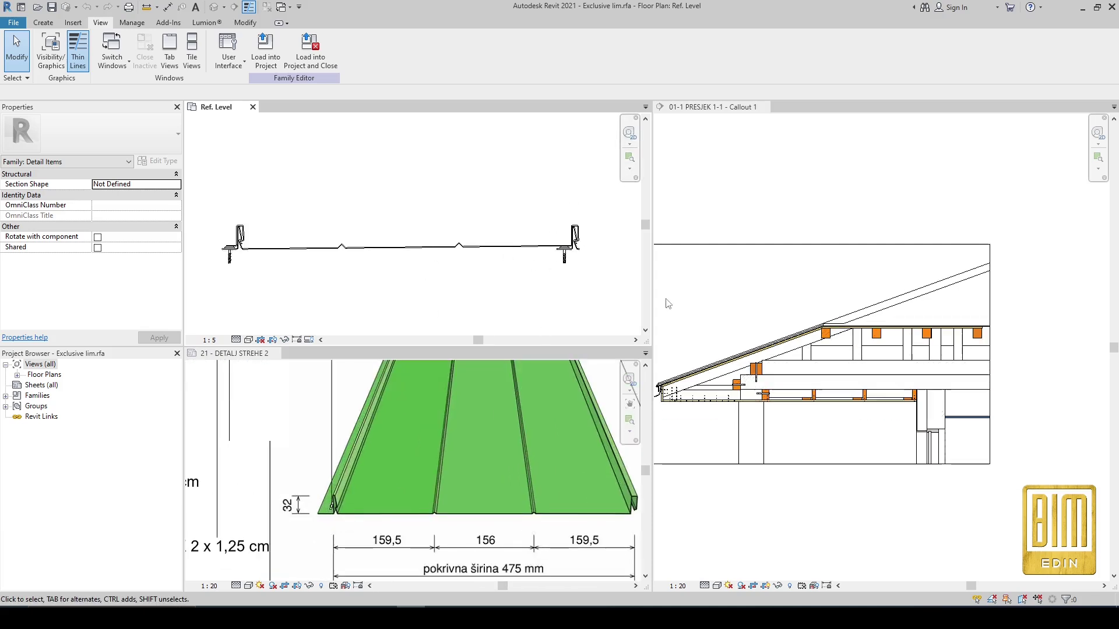
scroll(542, 290, down, 1)
scroll(428, 274, up, 2)
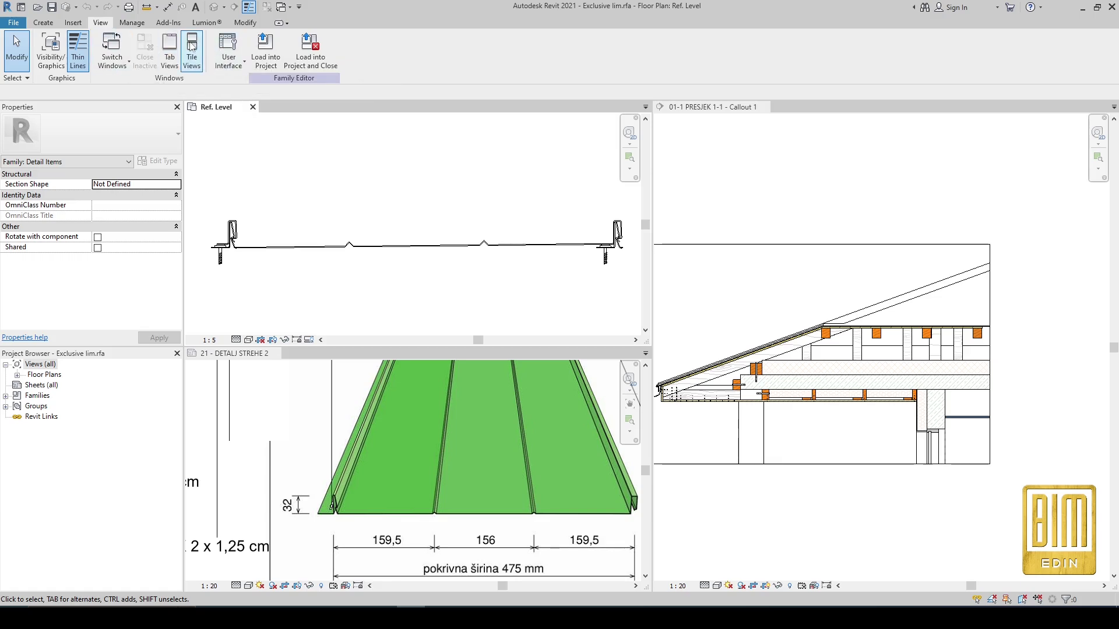
Step: Return the tiled views to tabs and compare the section 1-1 callout with the roof detail on sheet 21
click(169, 52)
click(320, 108)
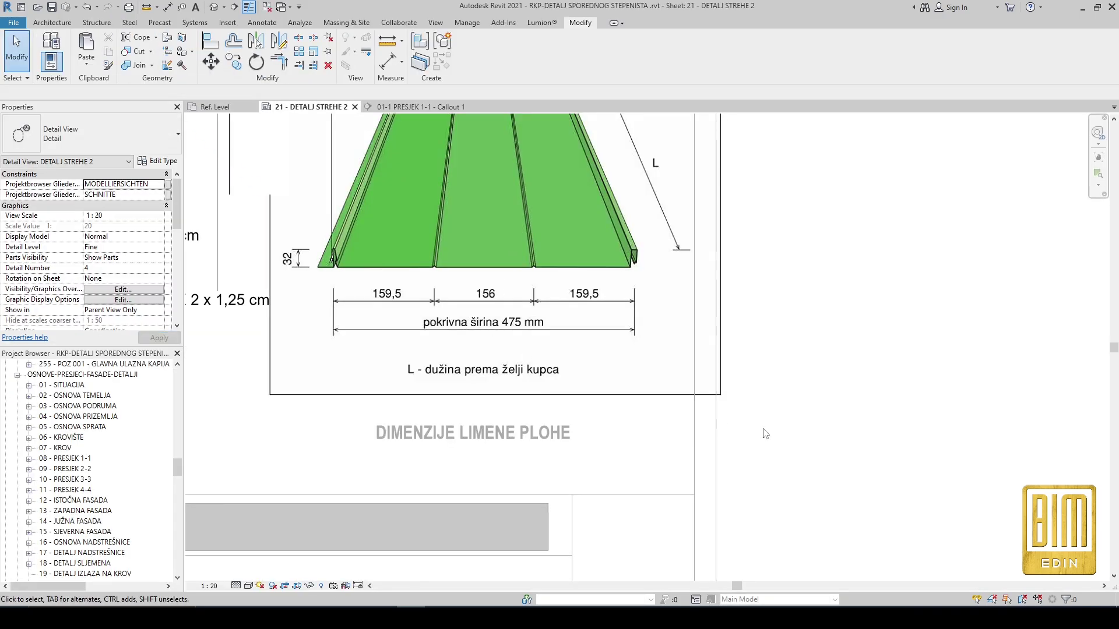
scroll(746, 432, down, 2)
click(418, 107)
scroll(614, 292, down, 5)
scroll(562, 302, up, 7)
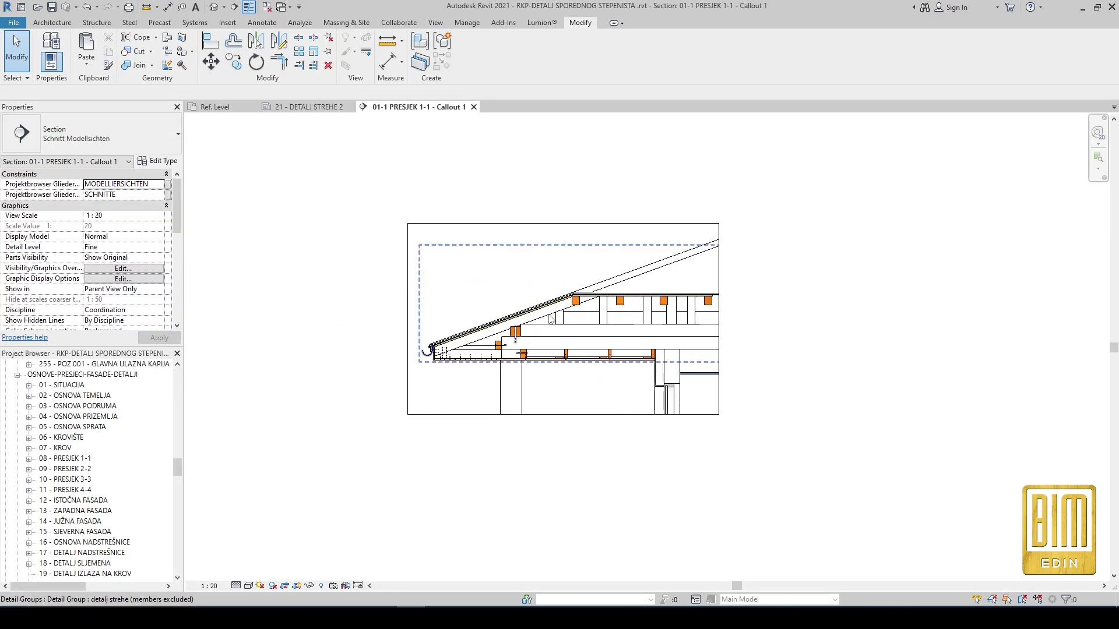
click(304, 108)
scroll(383, 179, up, 5)
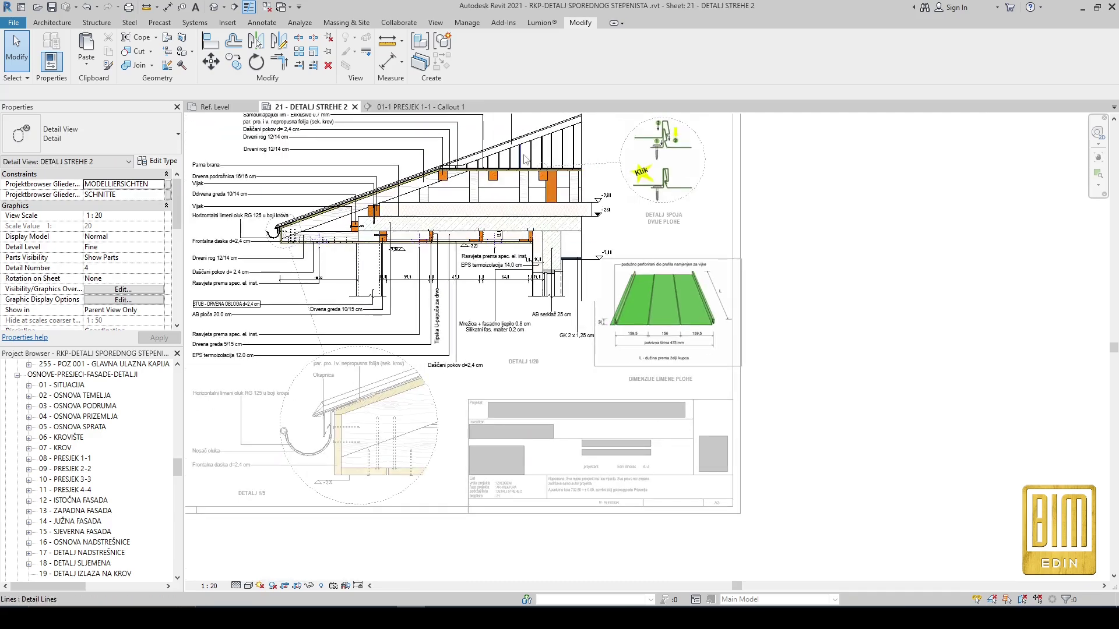
Step: Copy the vertical seam lines and Exclusive lim sheeting above the roof deck from sheet 21 into the callout, aligned to the current view
drag(383, 179, 809, 344)
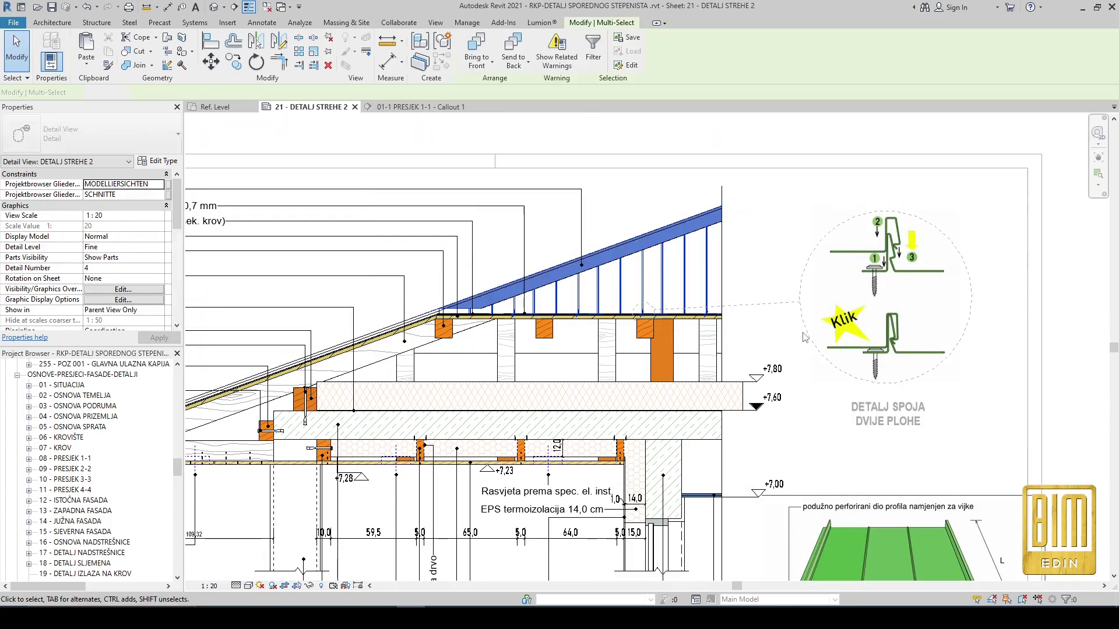
scroll(511, 295, up, 4)
scroll(511, 295, down, 3)
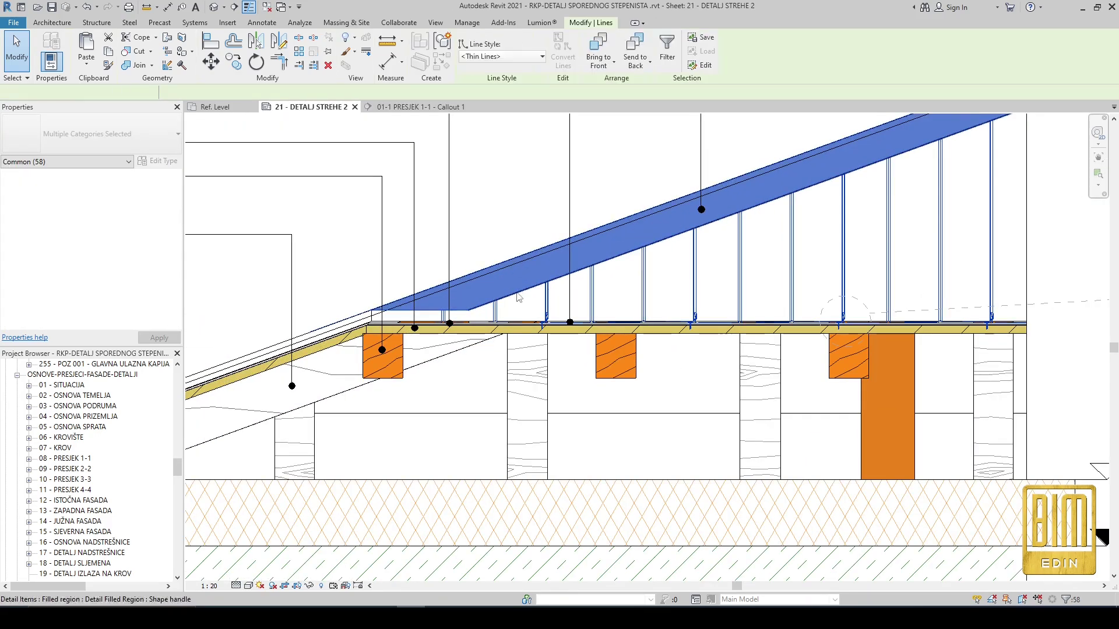
click(523, 294)
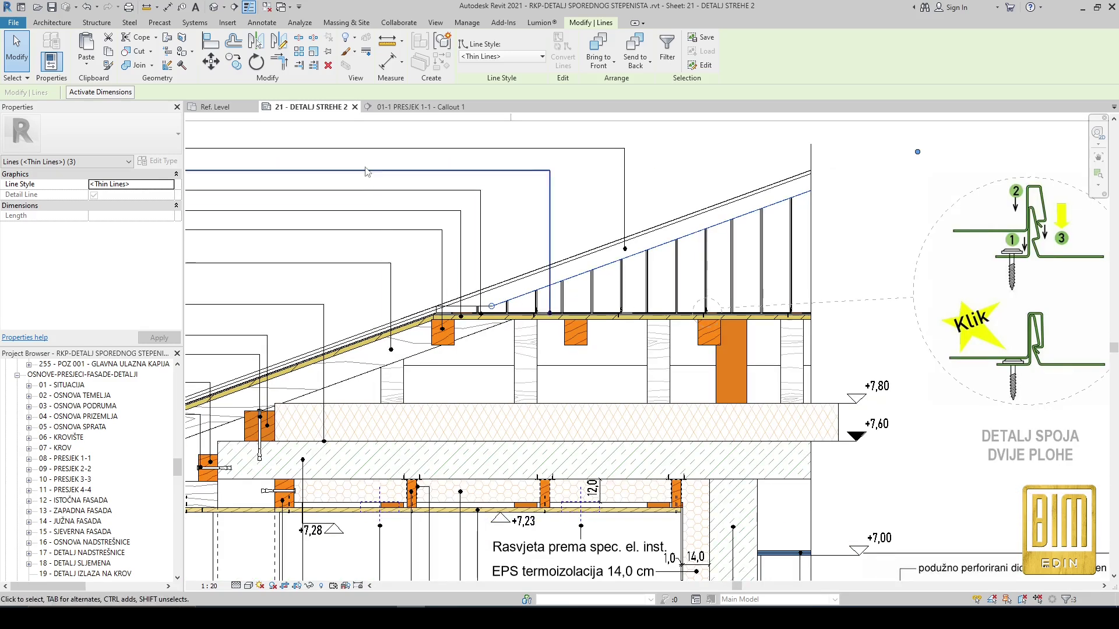
drag(367, 131, 897, 348)
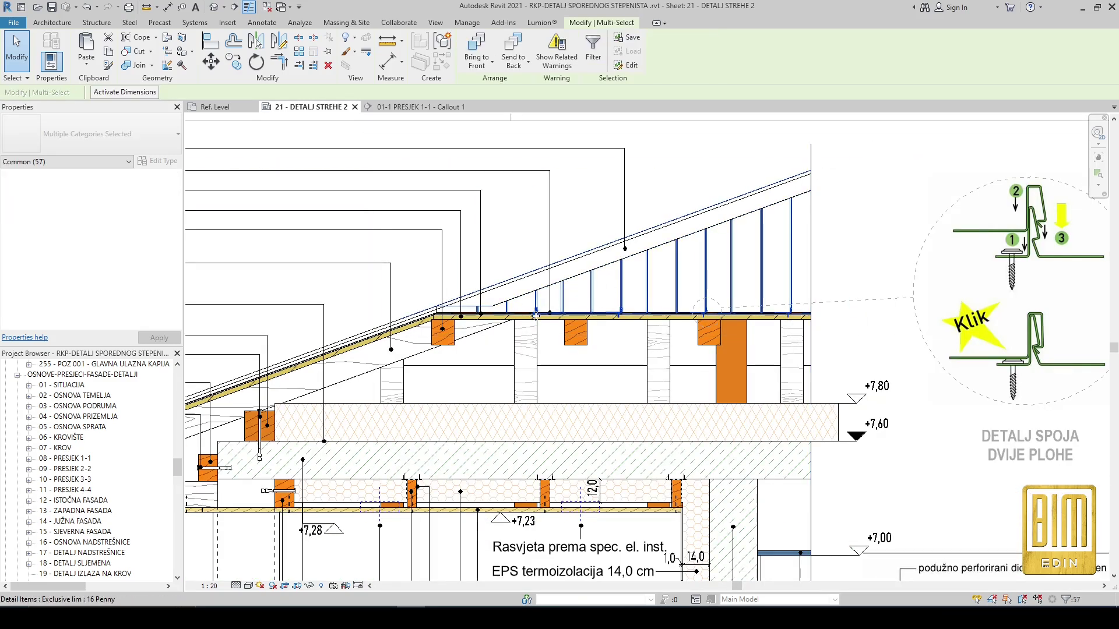
scroll(535, 315, up, 1)
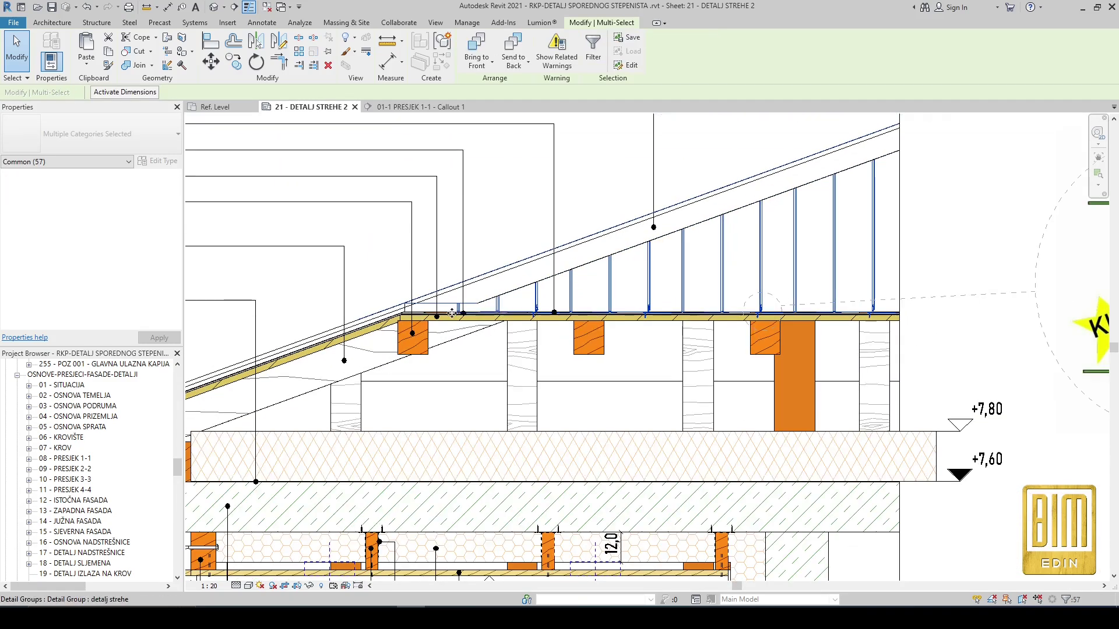
click(401, 108)
click(87, 63)
click(116, 152)
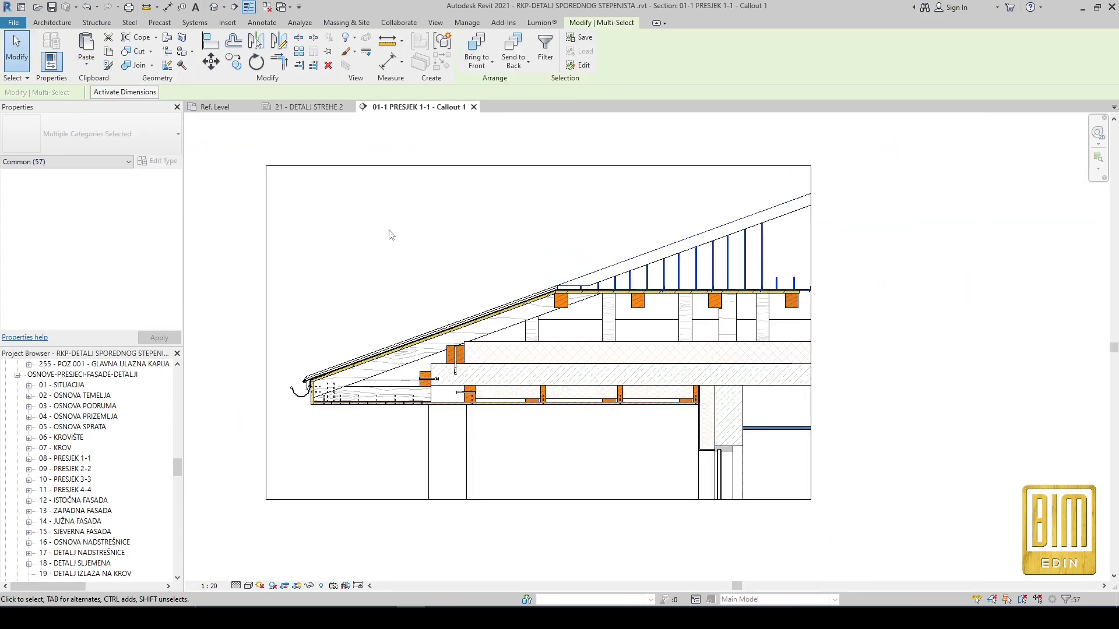
Step: Try to narrow the callout's crop region by moving its edge at the ridge side inward
click(829, 306)
click(810, 331)
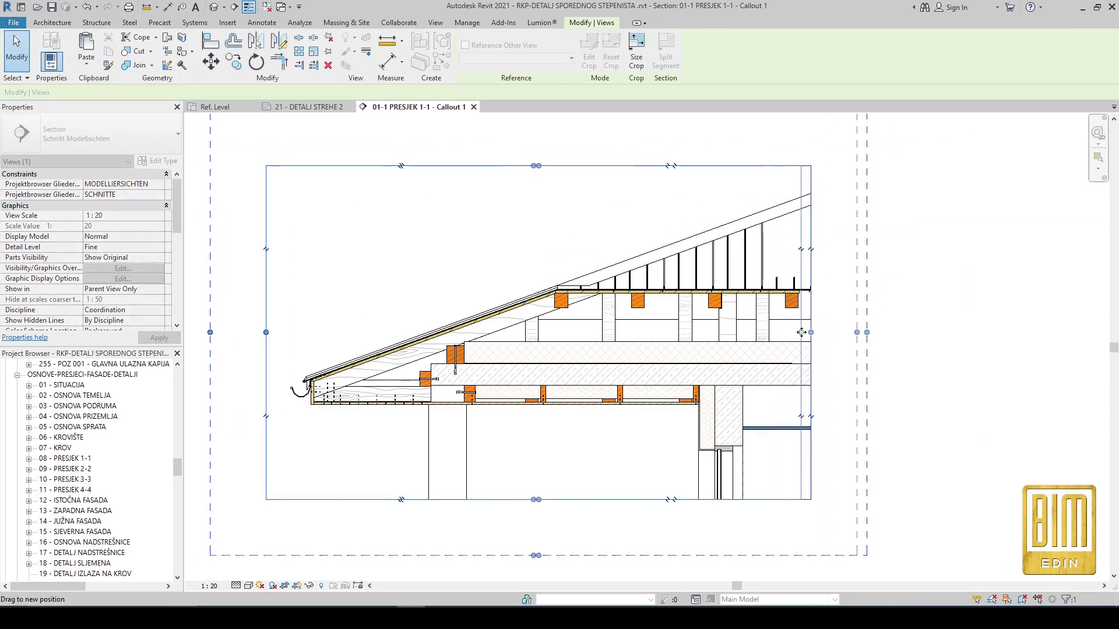
drag(772, 333, 769, 333)
scroll(772, 336, up, 2)
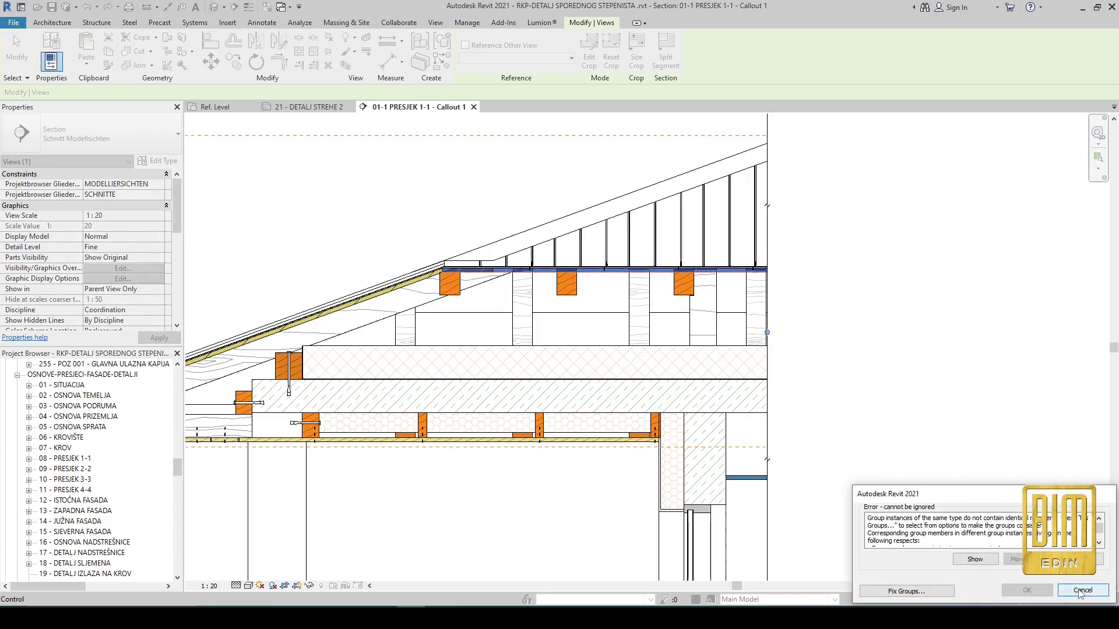
click(1082, 590)
Step: Open the M_Break Line family from the vertical break line on sheet 21 and select its masking region
click(309, 107)
scroll(621, 287, down, 3)
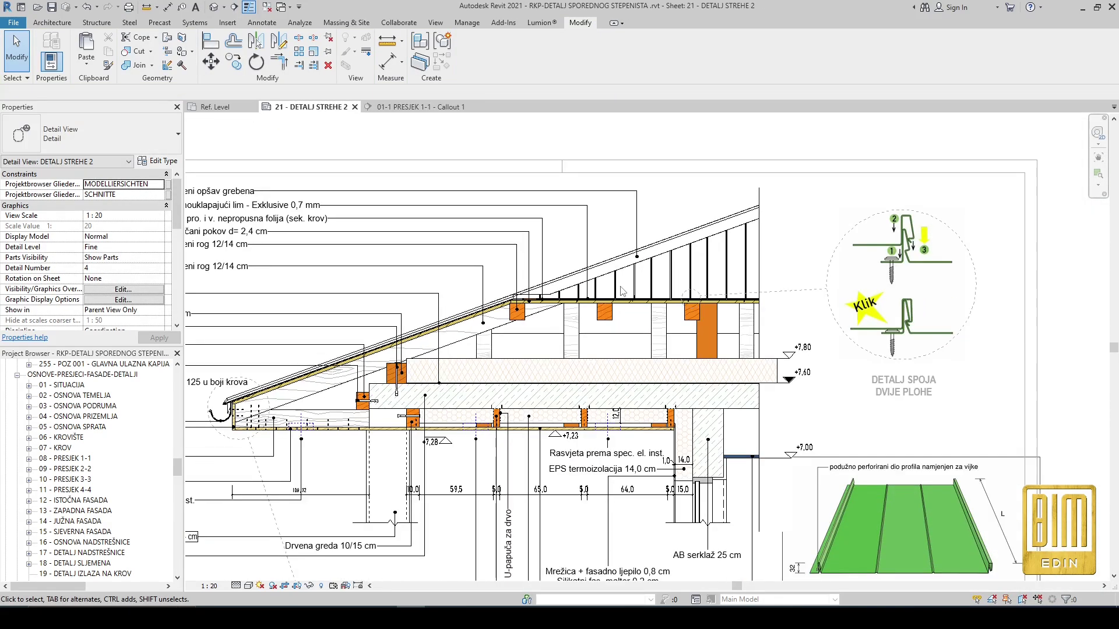
click(429, 108)
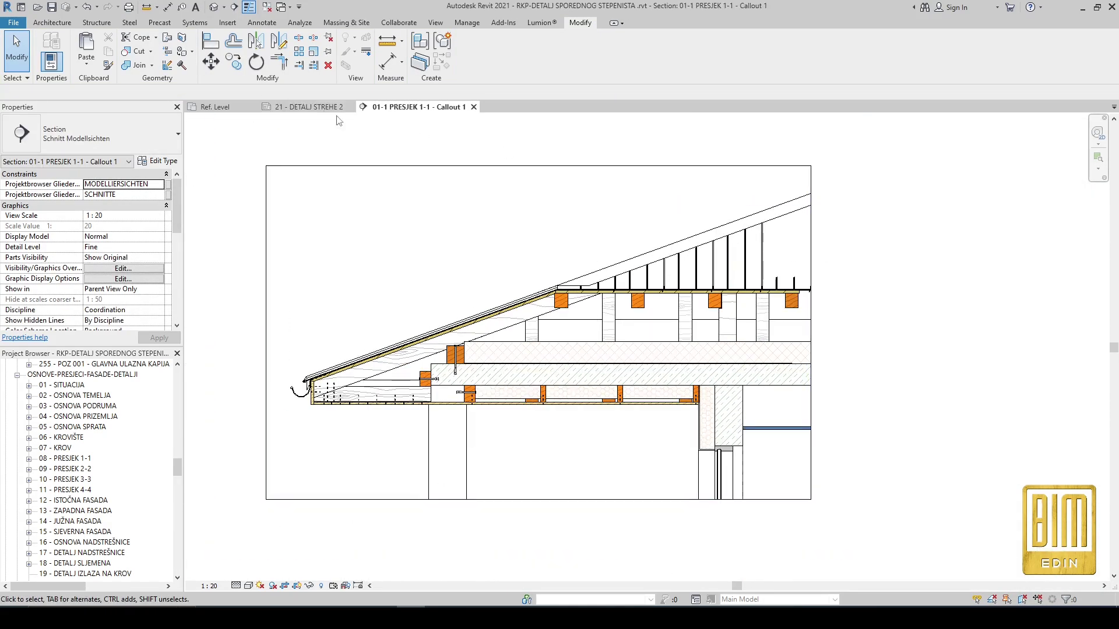
click(308, 106)
click(766, 258)
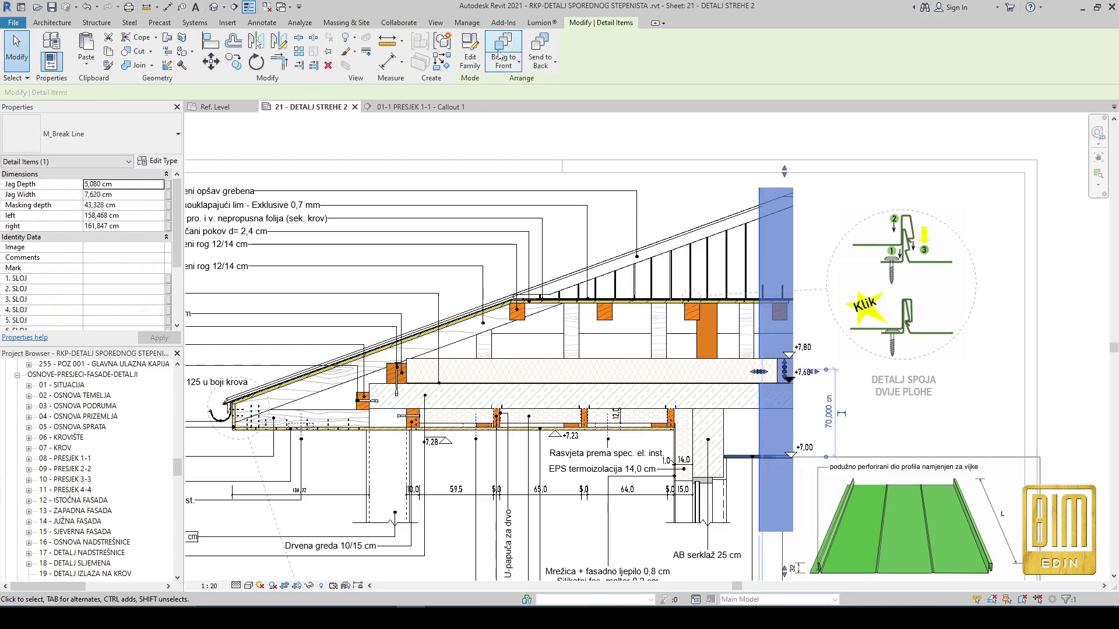
click(658, 174)
click(759, 201)
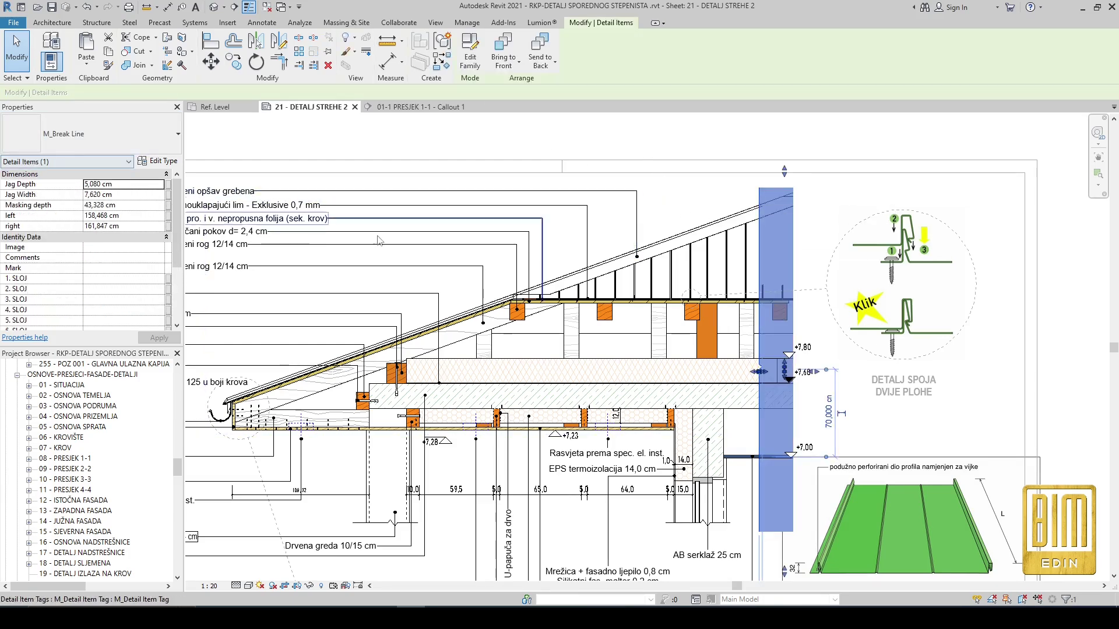
click(470, 52)
click(640, 401)
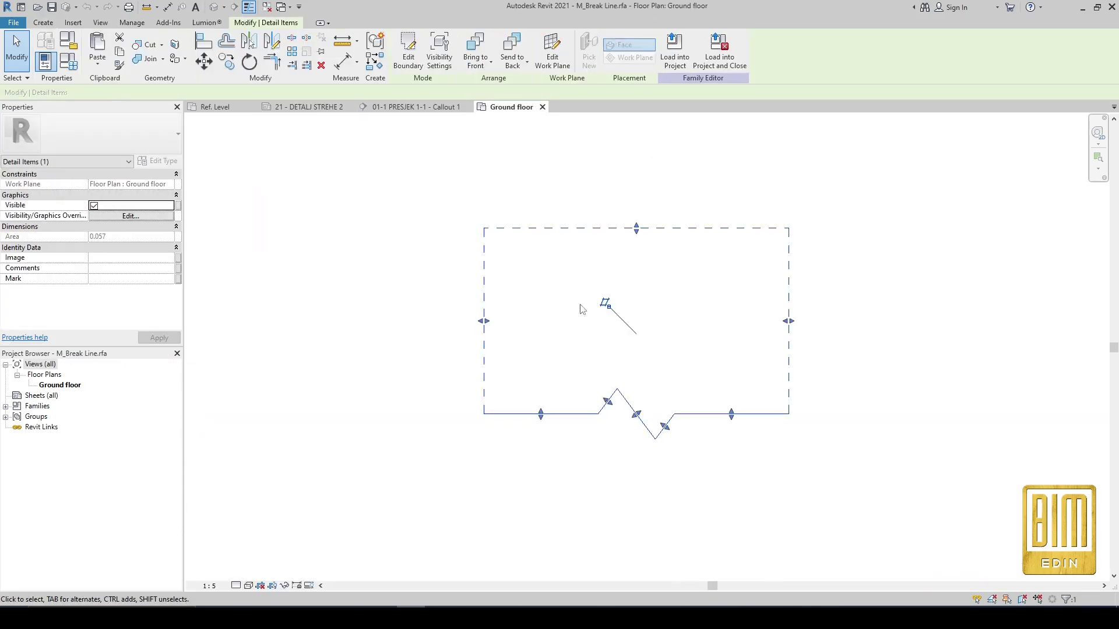
Step: Open the masking region's boundary sketch and show the dimensions, reference lines and reference planes in the family view
click(408, 55)
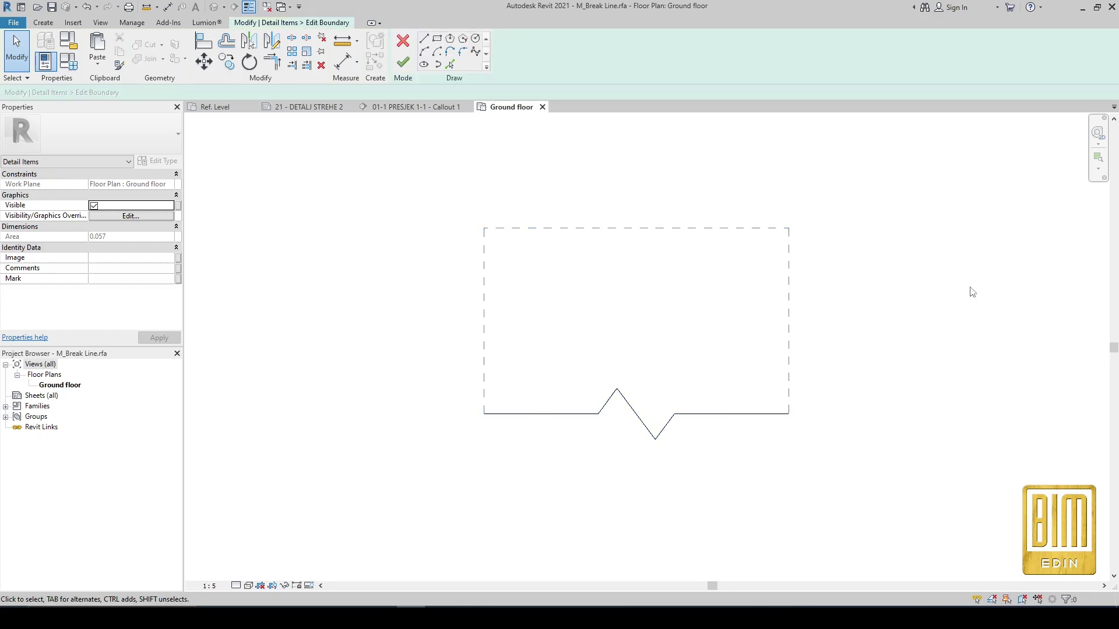
click(144, 217)
click(668, 271)
key(v)
key(v)
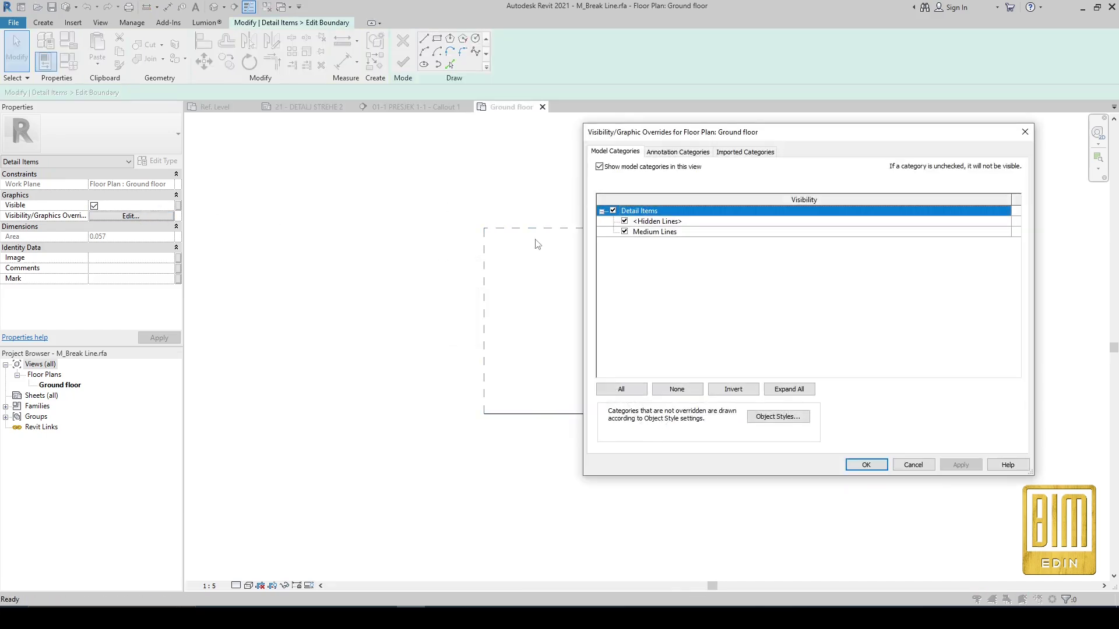
click(659, 154)
click(614, 243)
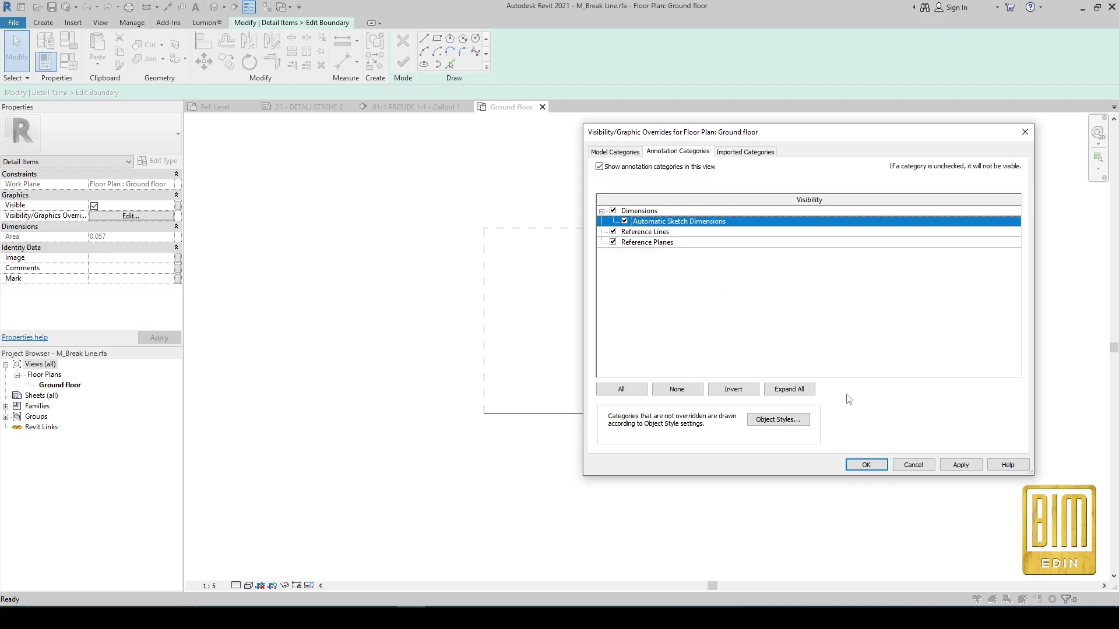
click(866, 465)
Step: Examine the dimensions controlling the break line's masking region, discard the sketch edits and close the family
scroll(647, 373, down, 3)
scroll(643, 384, up, 3)
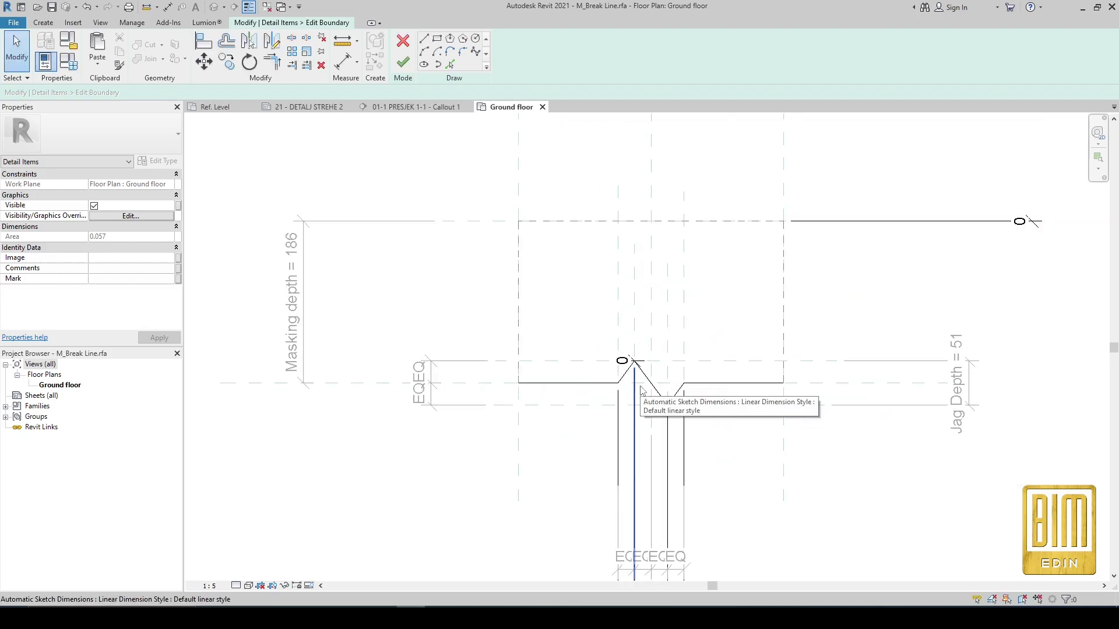
click(403, 40)
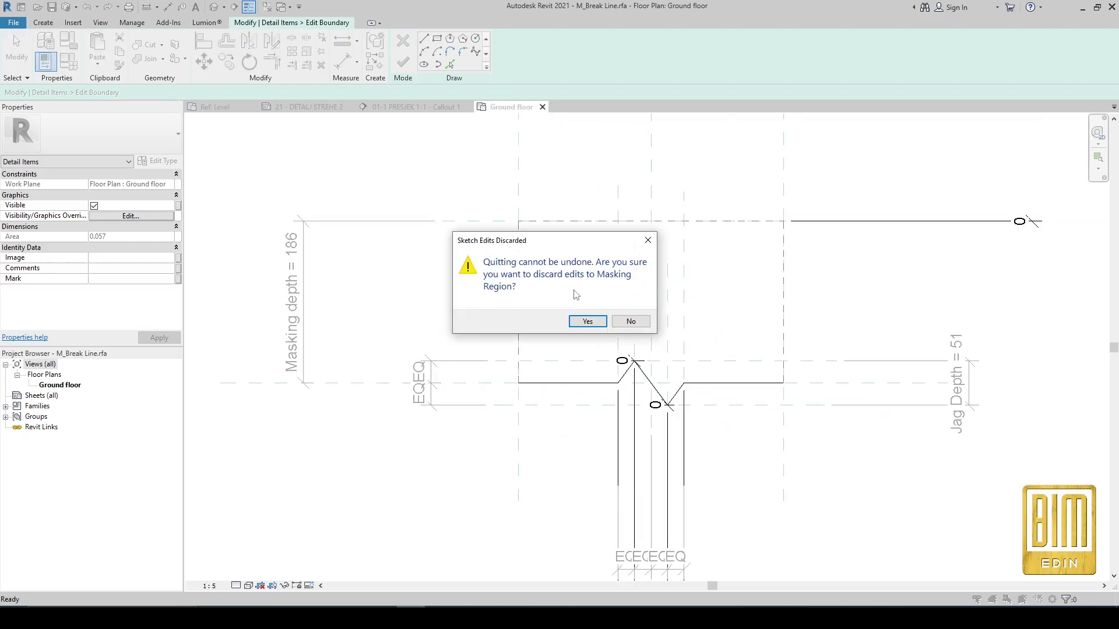
click(586, 322)
click(542, 107)
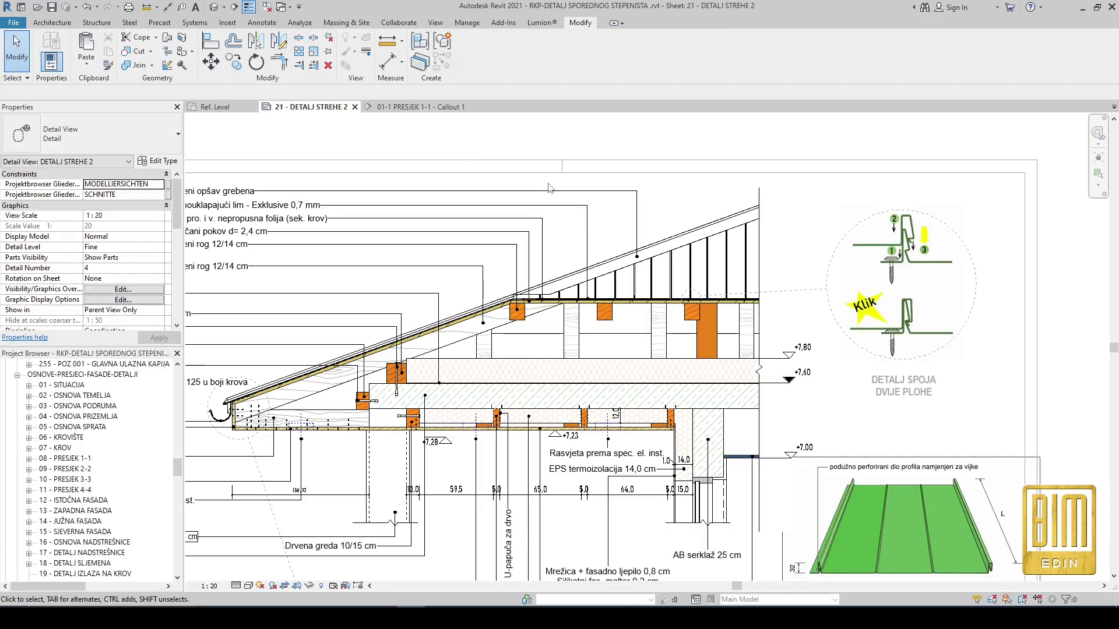
Step: Copy the vertical break line from sheet 21 into the section 1-1 callout, aligned to the current view
click(760, 204)
click(109, 51)
click(419, 107)
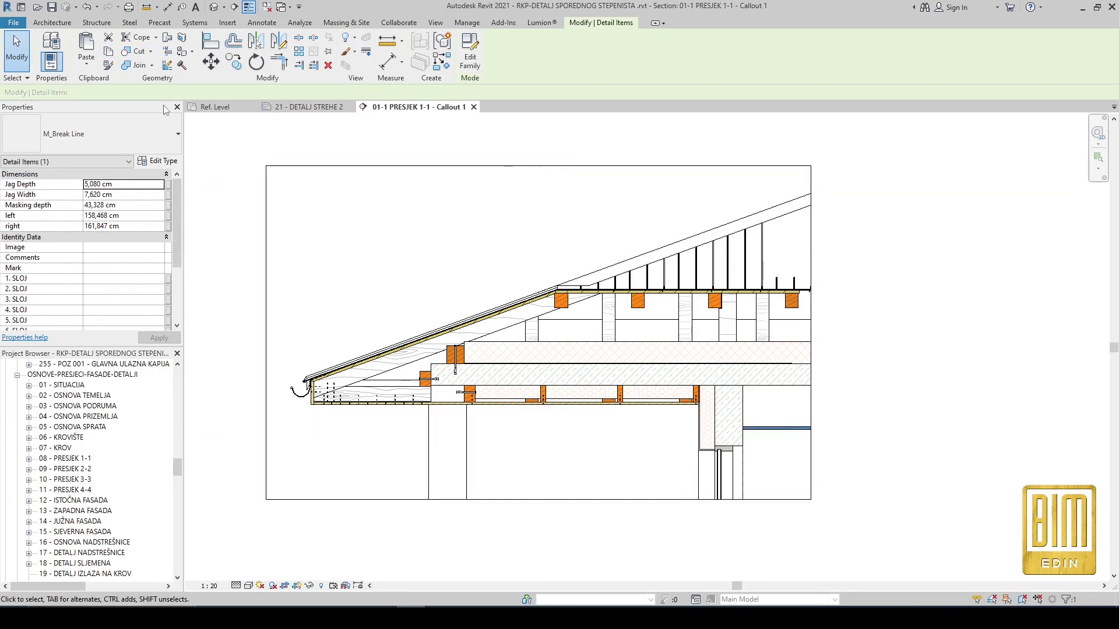
click(87, 58)
click(130, 177)
click(526, 148)
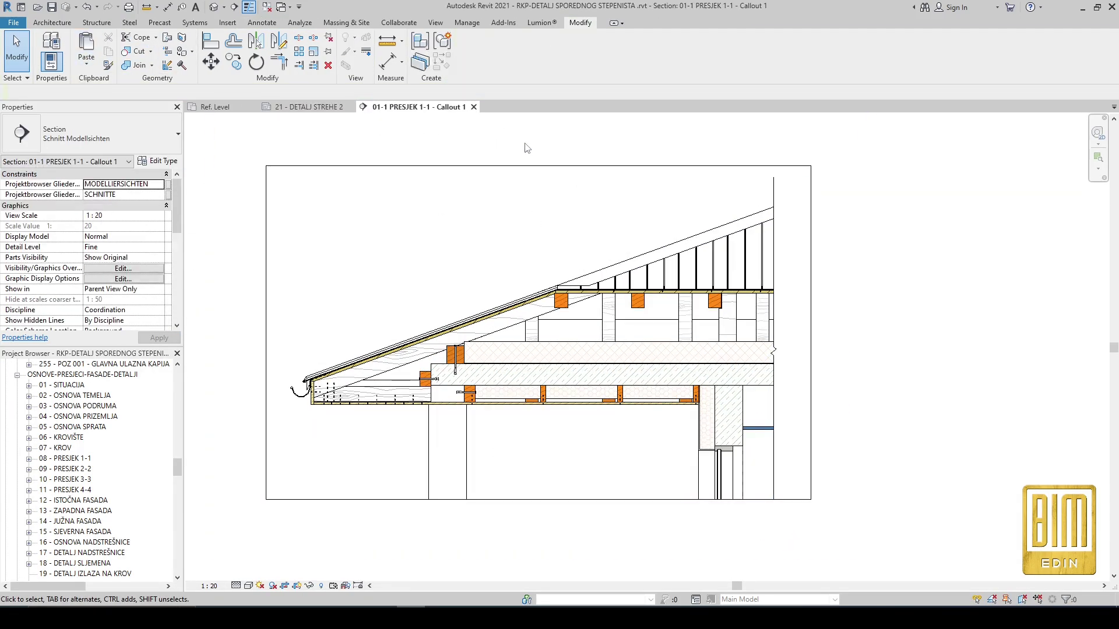
scroll(509, 448, up, 5)
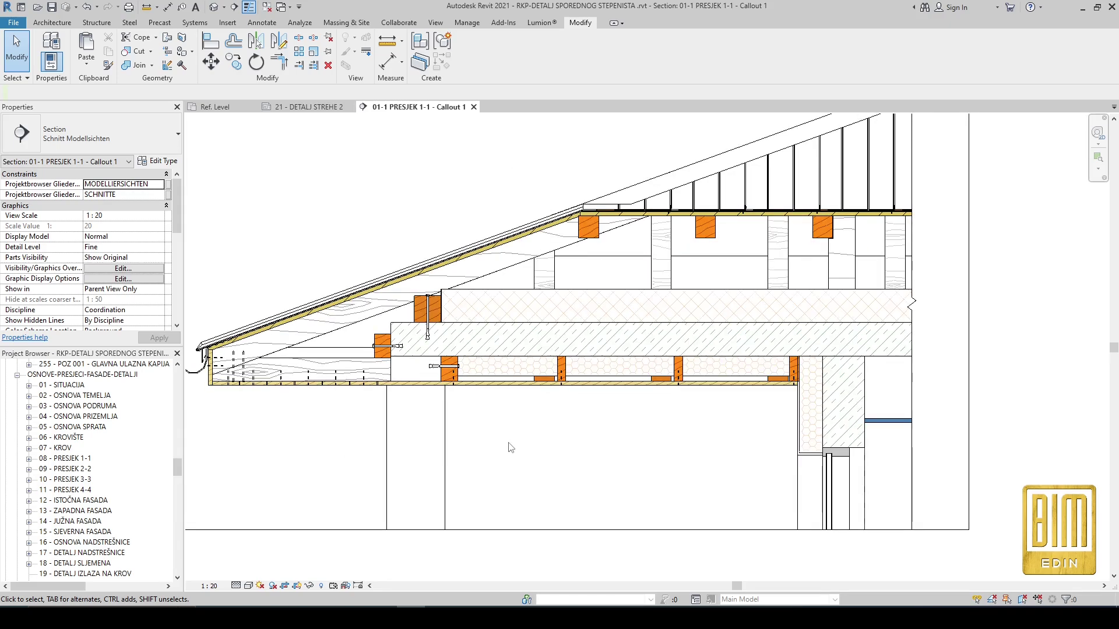
Step: Copy all visible Rasvjeta 2d light symbols from sheet 21 into the section 1-1 callout, aligned to the current view
click(309, 107)
scroll(493, 407, up, 5)
right_click(511, 352)
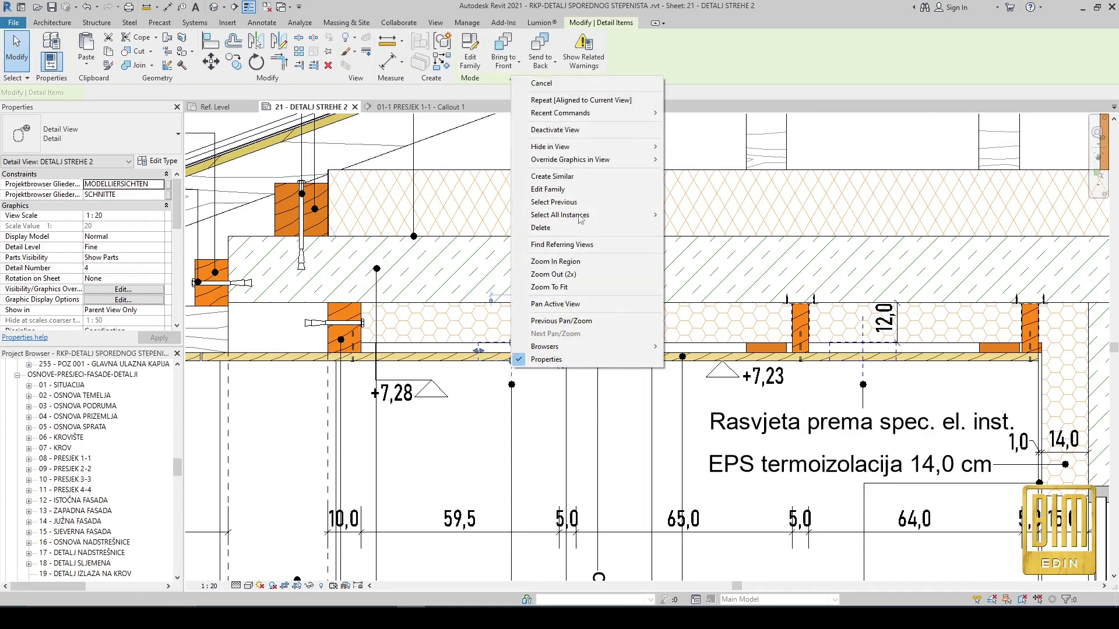
mouse_move(589, 214)
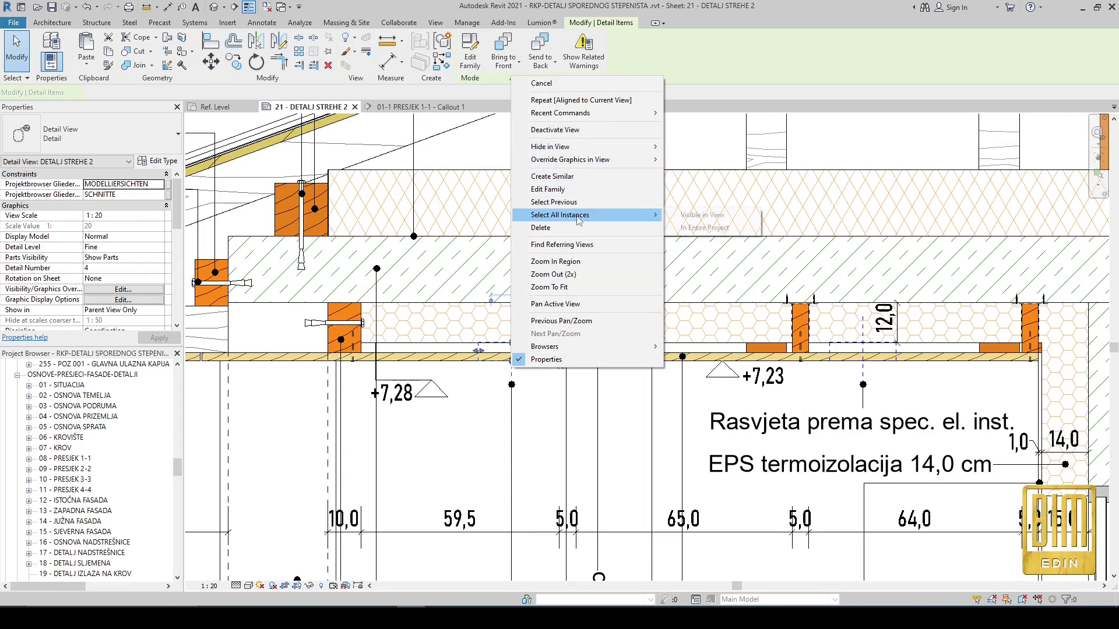
click(687, 215)
scroll(689, 366, down, 2)
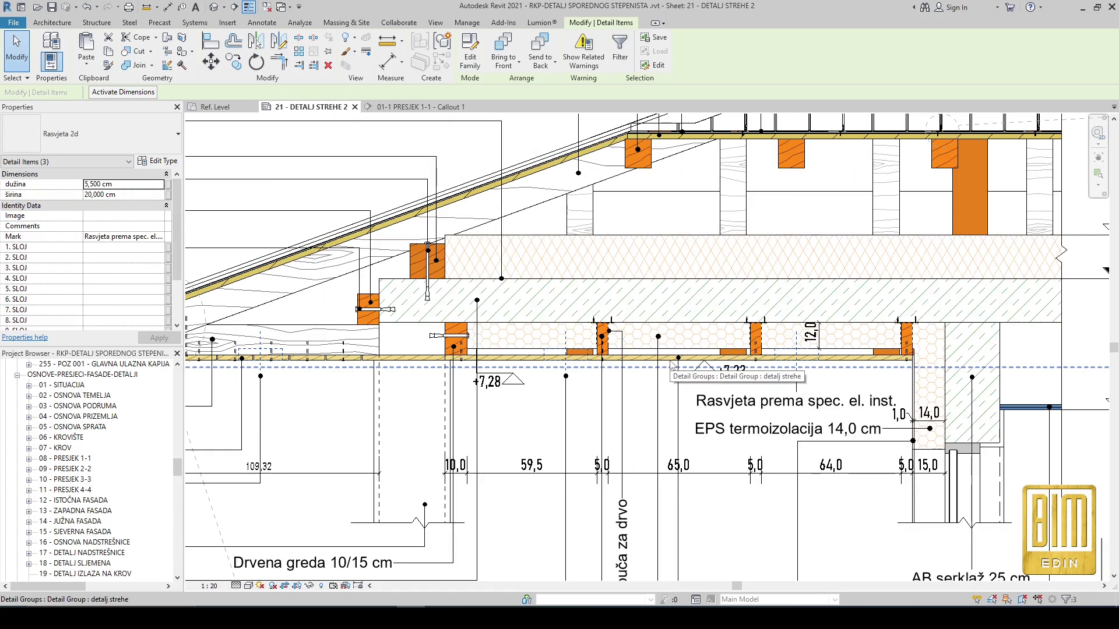
click(418, 107)
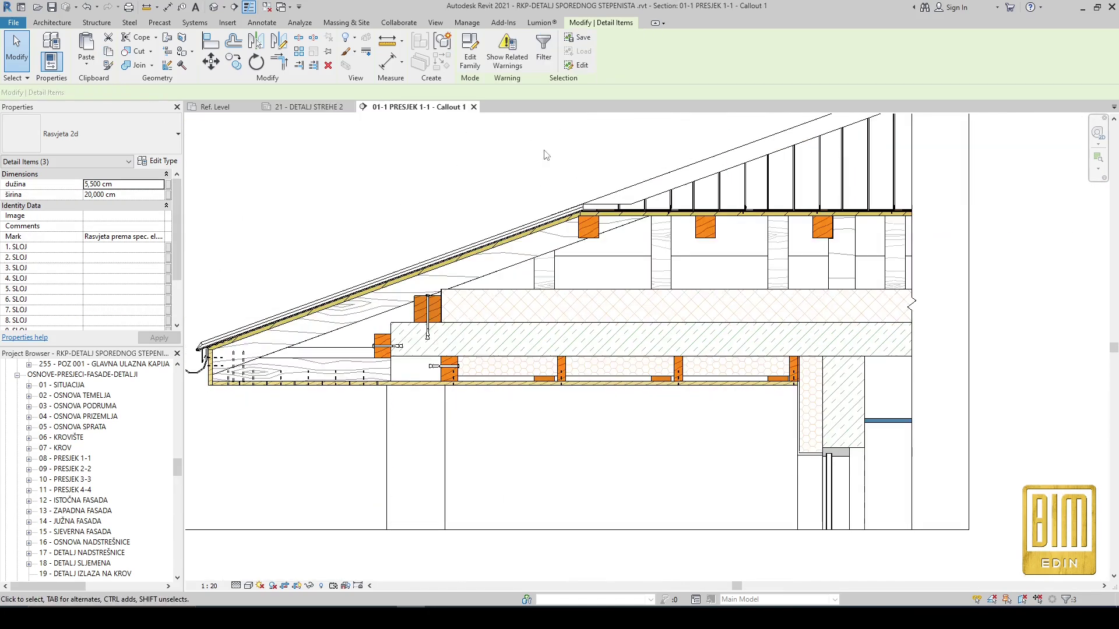
click(86, 66)
click(117, 157)
scroll(309, 415, up, 2)
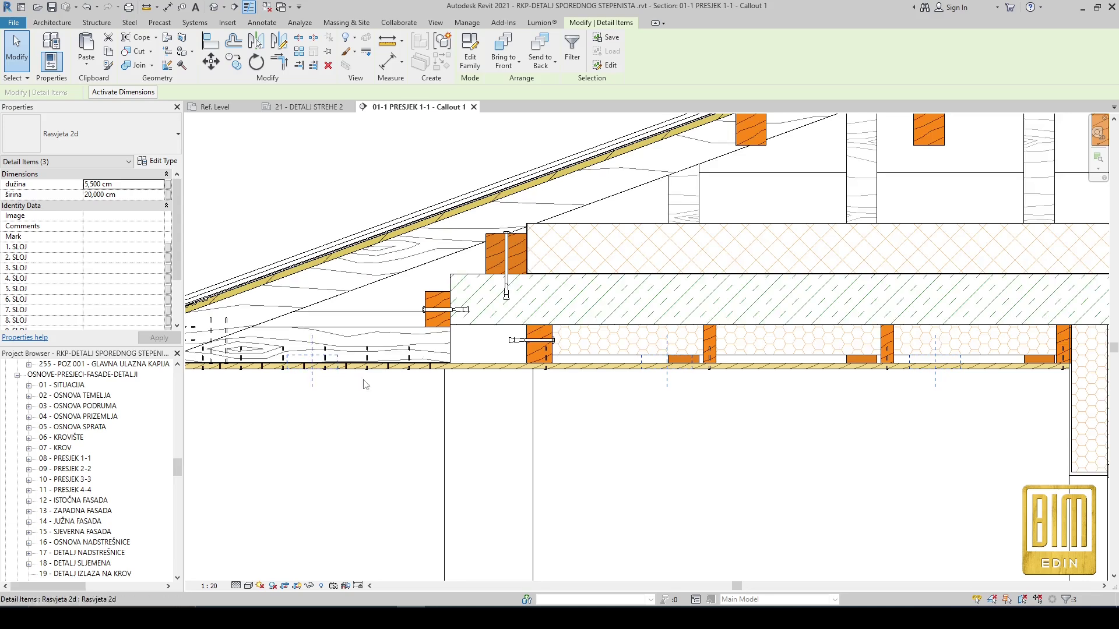
scroll(358, 388, down, 2)
key(Escape)
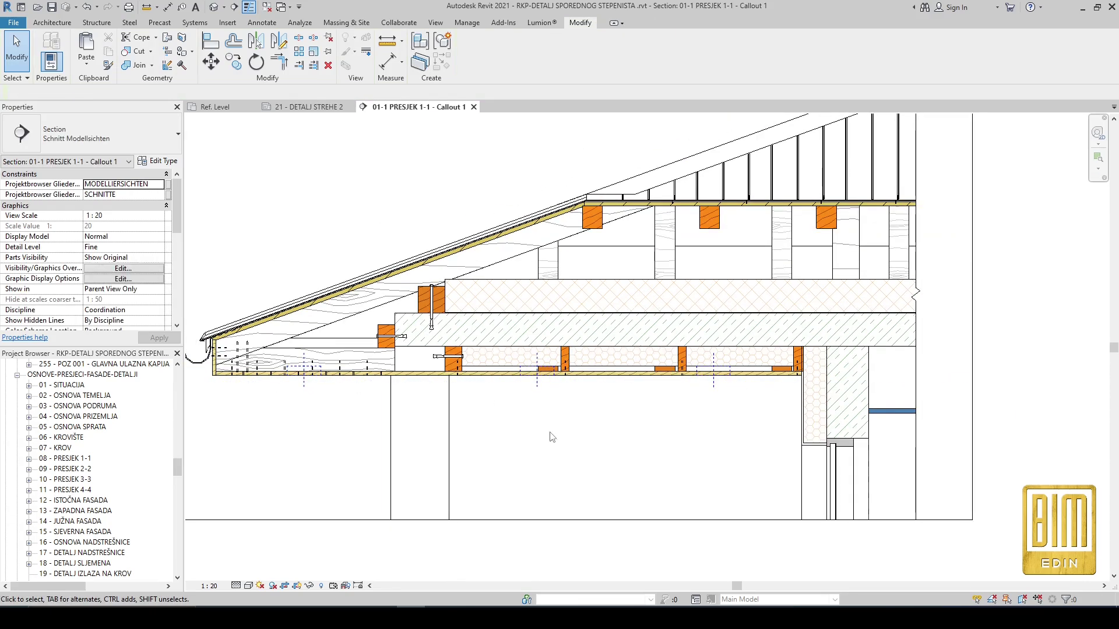
Step: Hide the small orange structural framing pieces beside the ceiling joists in the section 1-1 callout
scroll(552, 370, up, 5)
click(573, 366)
scroll(574, 366, down, 2)
scroll(742, 366, down, 2)
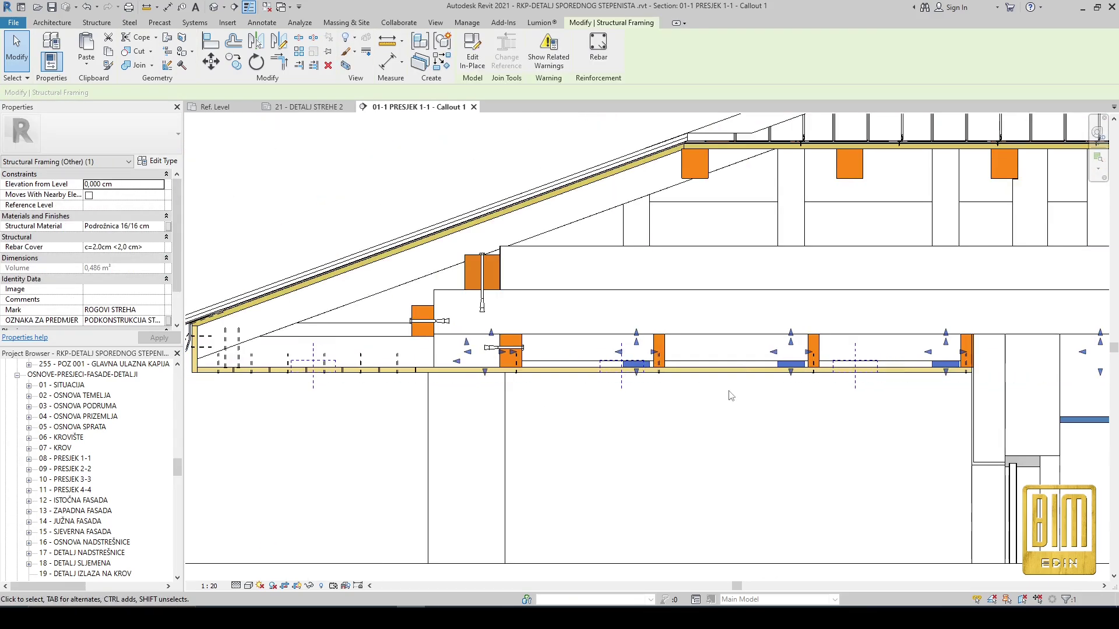
right_click(658, 411)
mouse_move(711, 204)
click(828, 202)
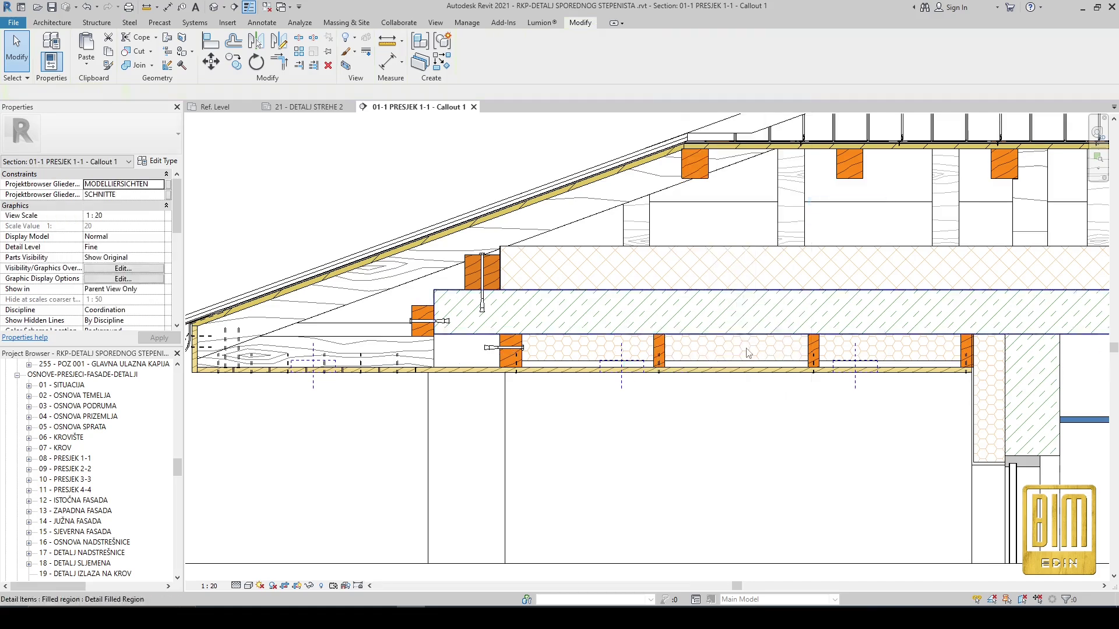
scroll(710, 369, down, 2)
Step: Hide the same orange framing pieces beside the ceiling joists in the roof detail on sheet 21
click(308, 107)
scroll(612, 303, down, 2)
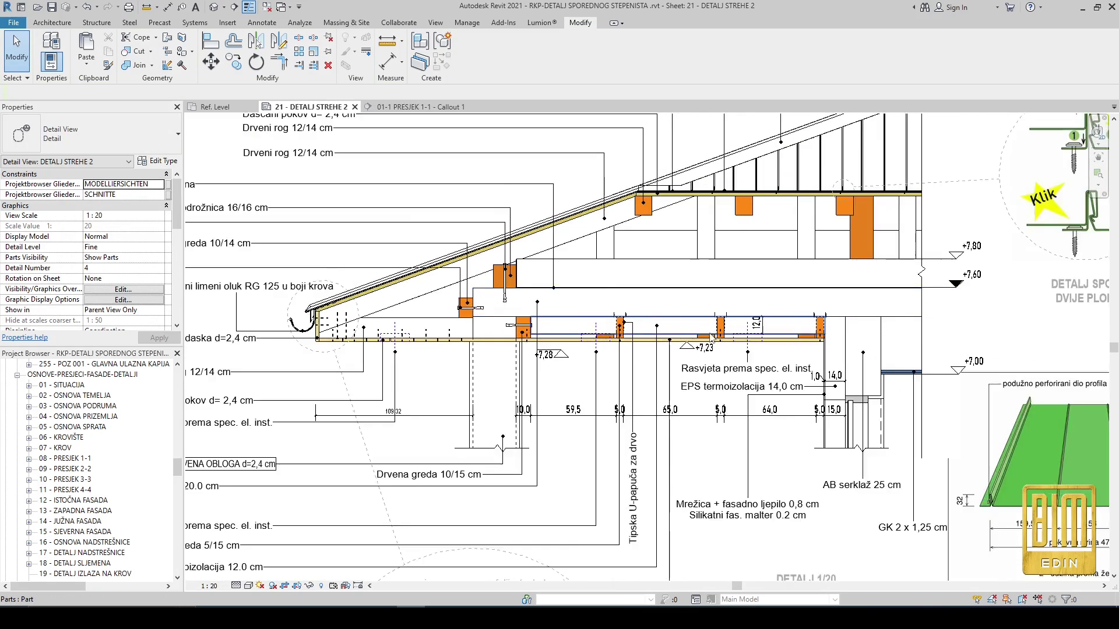
scroll(676, 337, up, 6)
right_click(686, 335)
click(845, 385)
scroll(483, 362, down, 6)
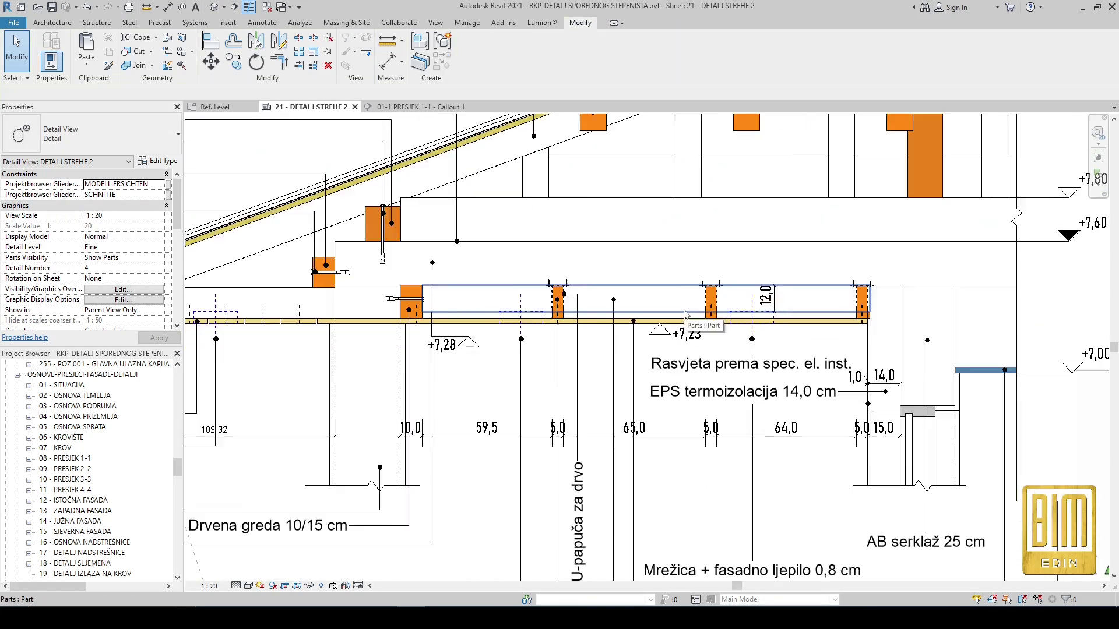
Step: Copy the two vertical SITNOISPREKIDANA 1 dashed lines of the column from sheet 21 into the callout, aligned to the current view
scroll(483, 362, up, 3)
ctrl+click(538, 350)
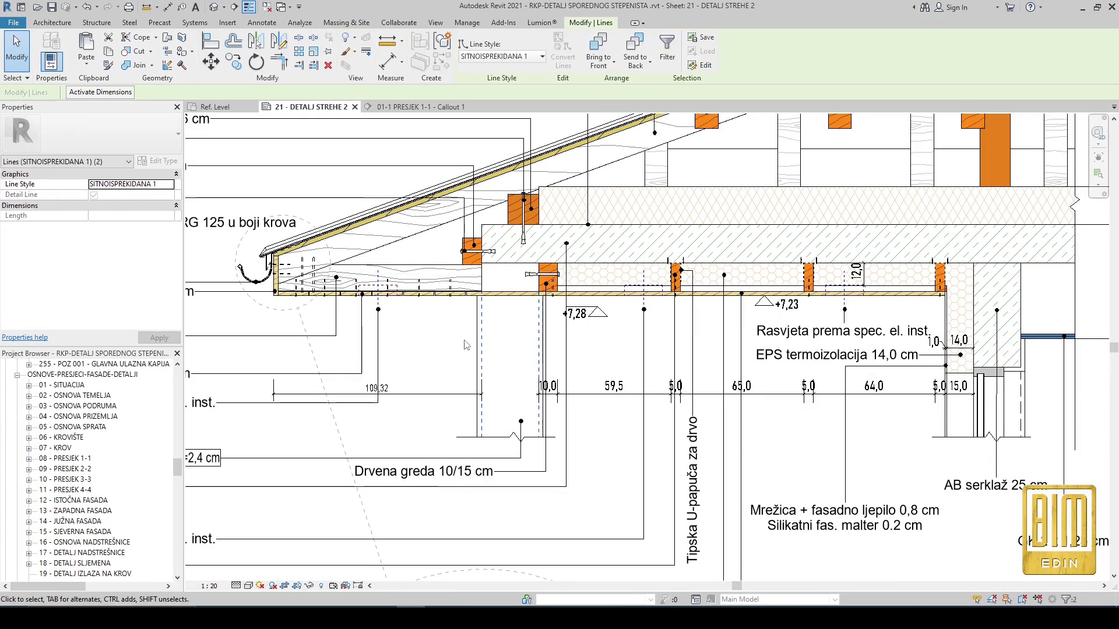
scroll(462, 339, down, 2)
scroll(828, 380, up, 3)
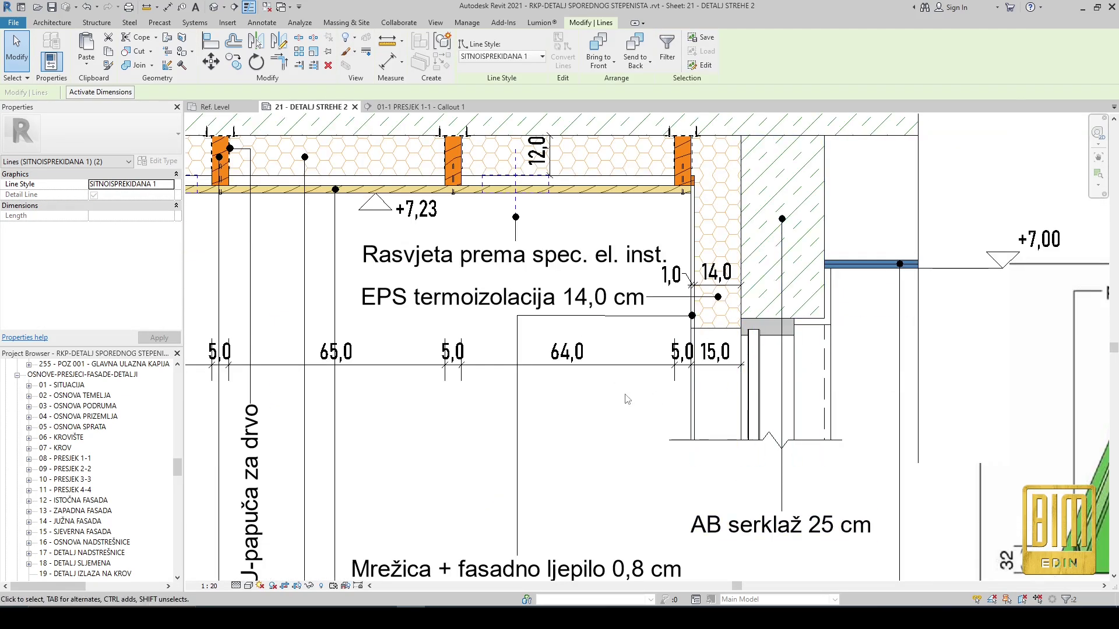
click(417, 106)
click(85, 62)
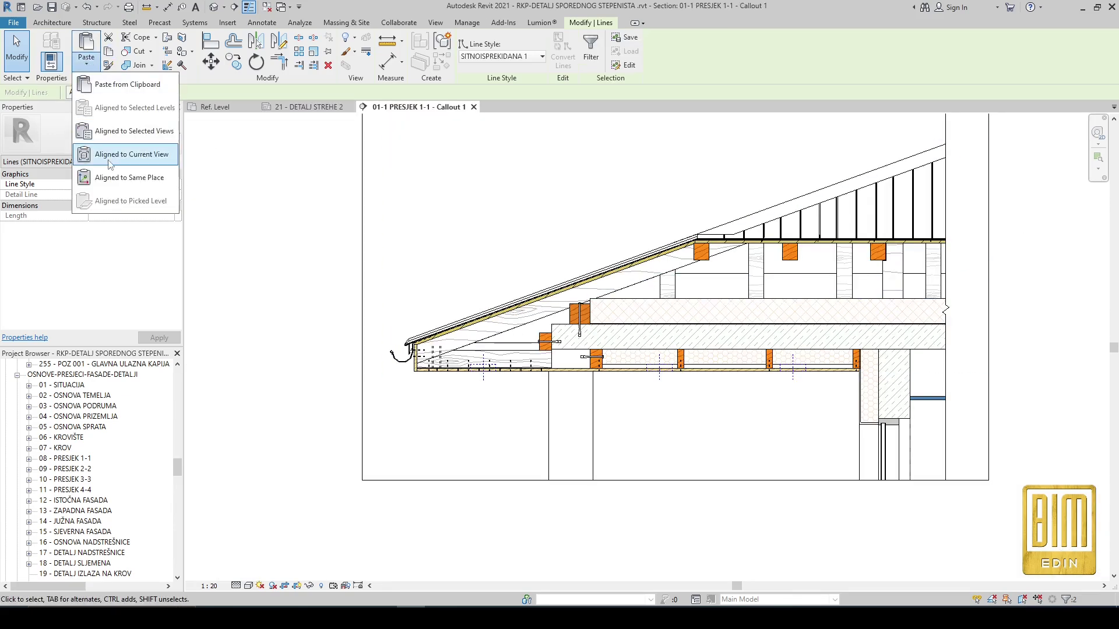
click(109, 157)
Step: Copy the two horizontal break lines below the column and the wall from sheet 21 into the callout, aligned to the current view
click(309, 107)
scroll(723, 256, down, 1)
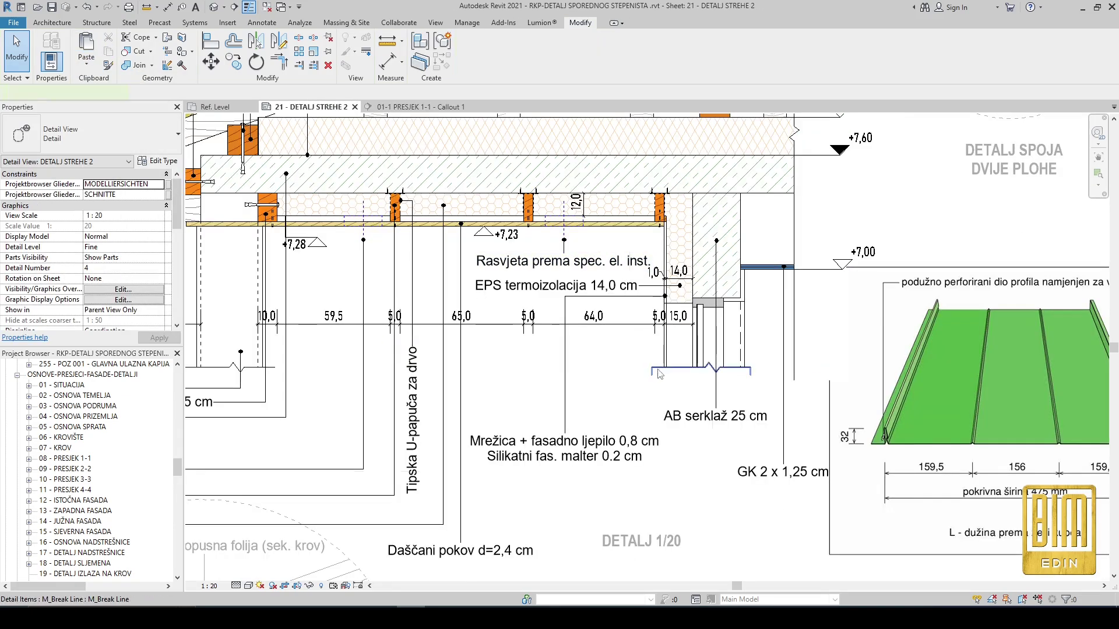
click(662, 371)
scroll(661, 371, down, 2)
ctrl+click(411, 369)
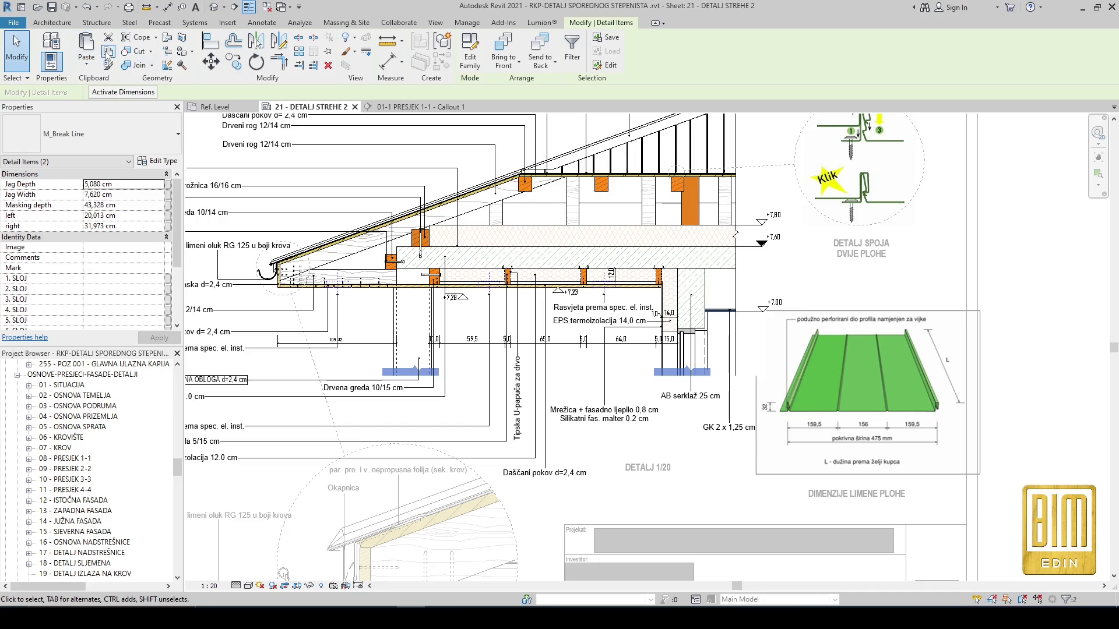
click(430, 108)
click(86, 64)
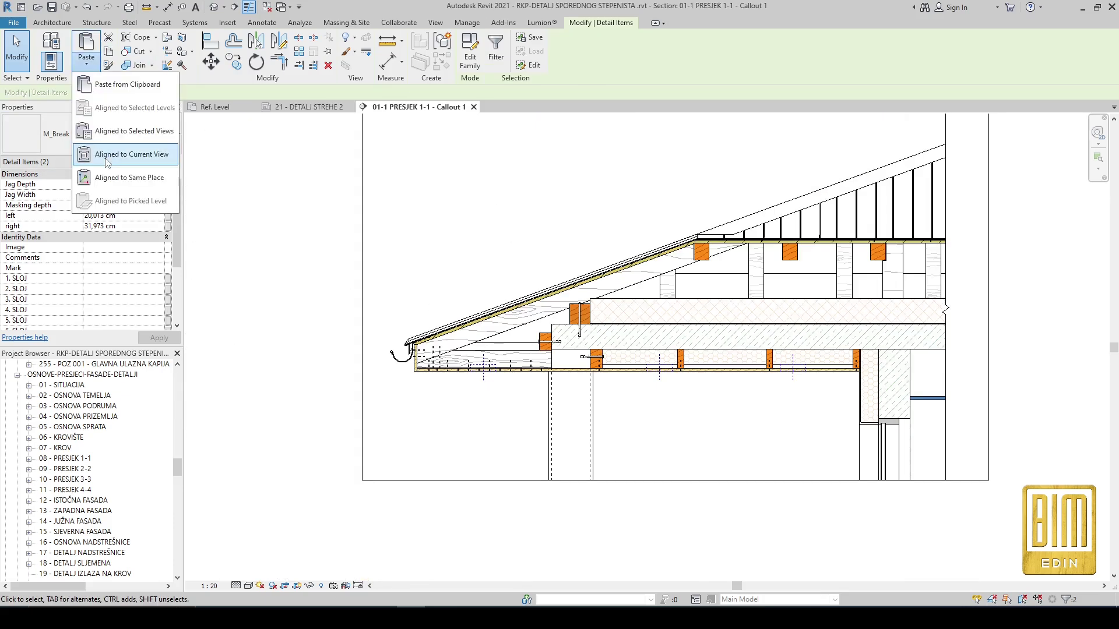
click(155, 153)
click(305, 274)
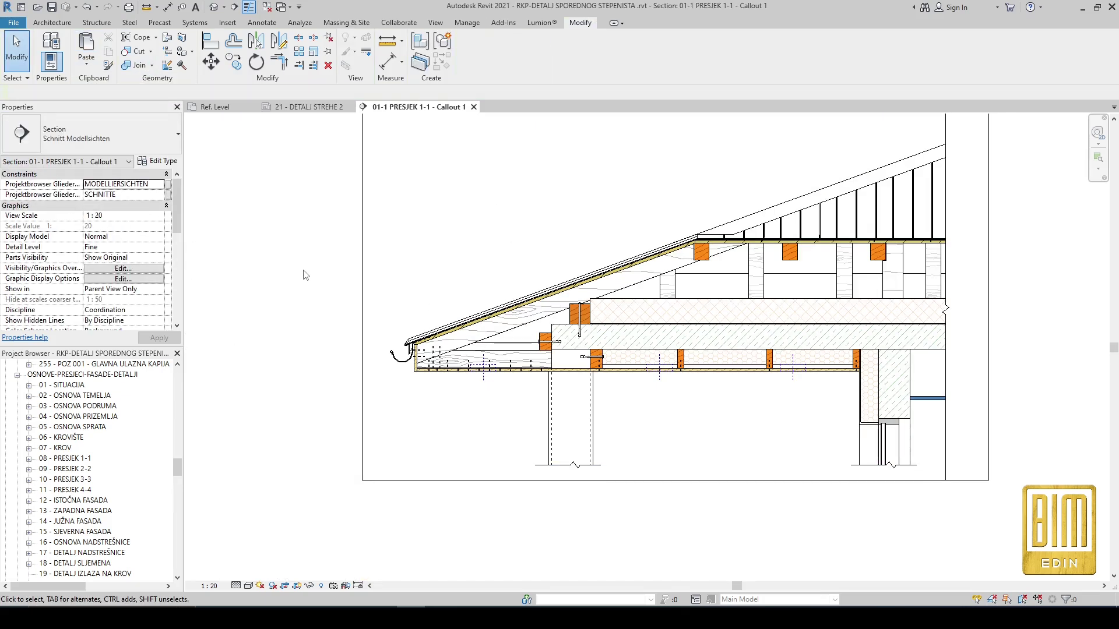
scroll(812, 232, up, 6)
scroll(717, 279, down, 1)
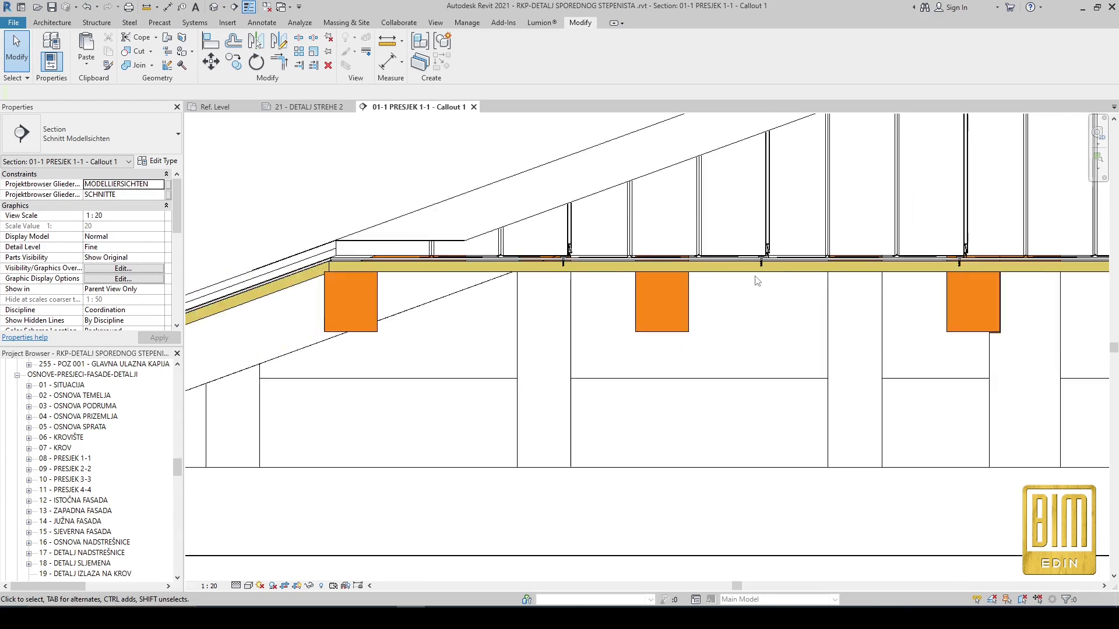
scroll(757, 281, down, 6)
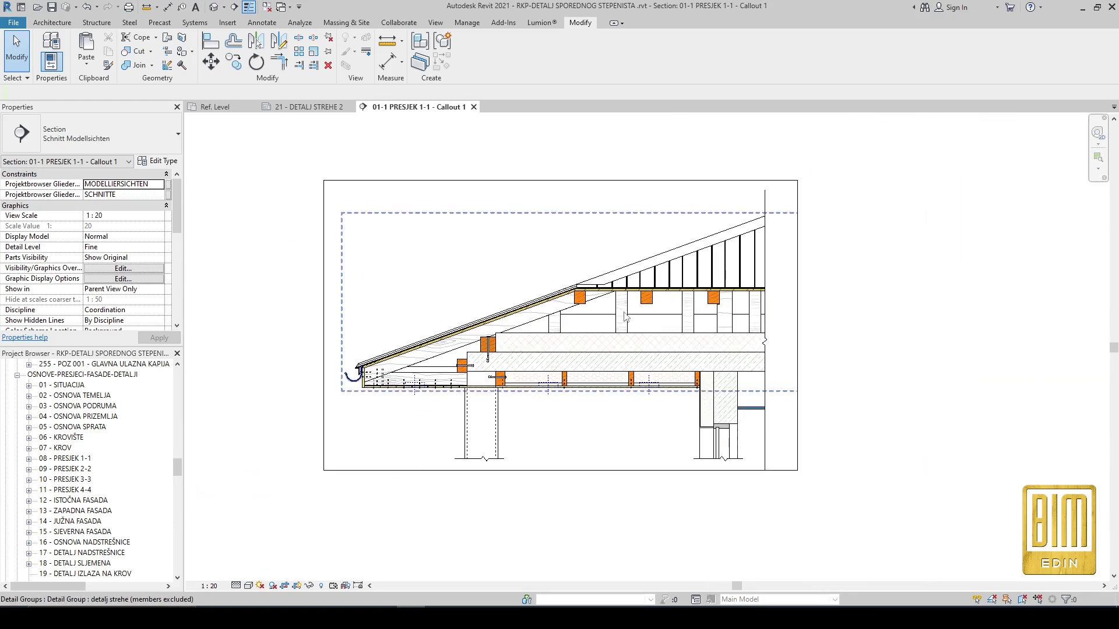
scroll(661, 284, down, 1)
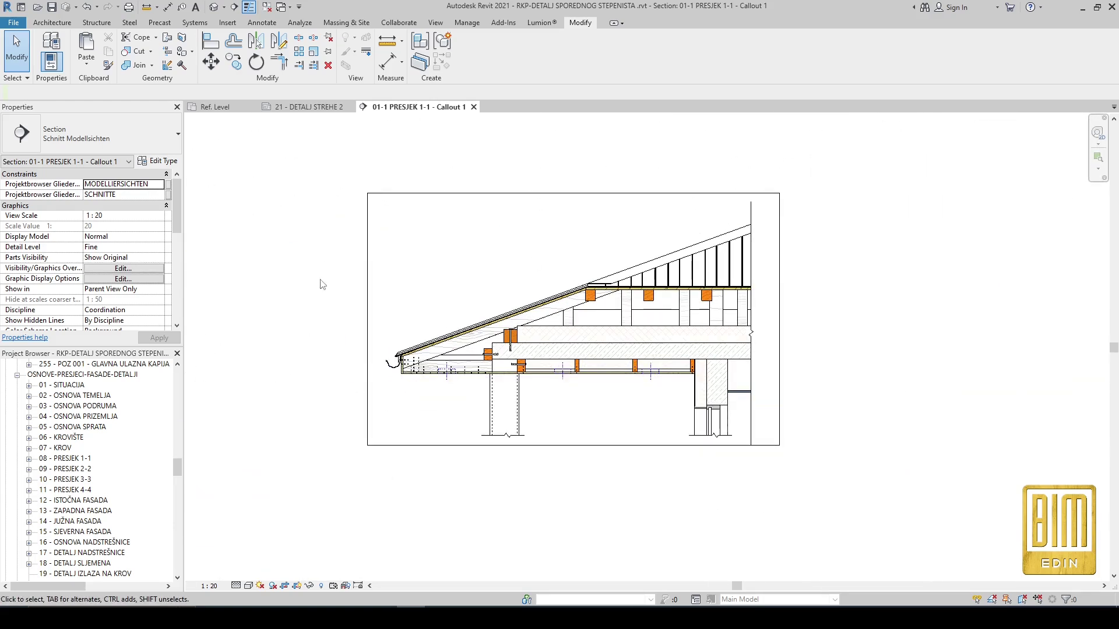
Step: Close the Ref. Level view and tile sheet 21 and the section 1-1 callout side by side
click(253, 107)
click(579, 317)
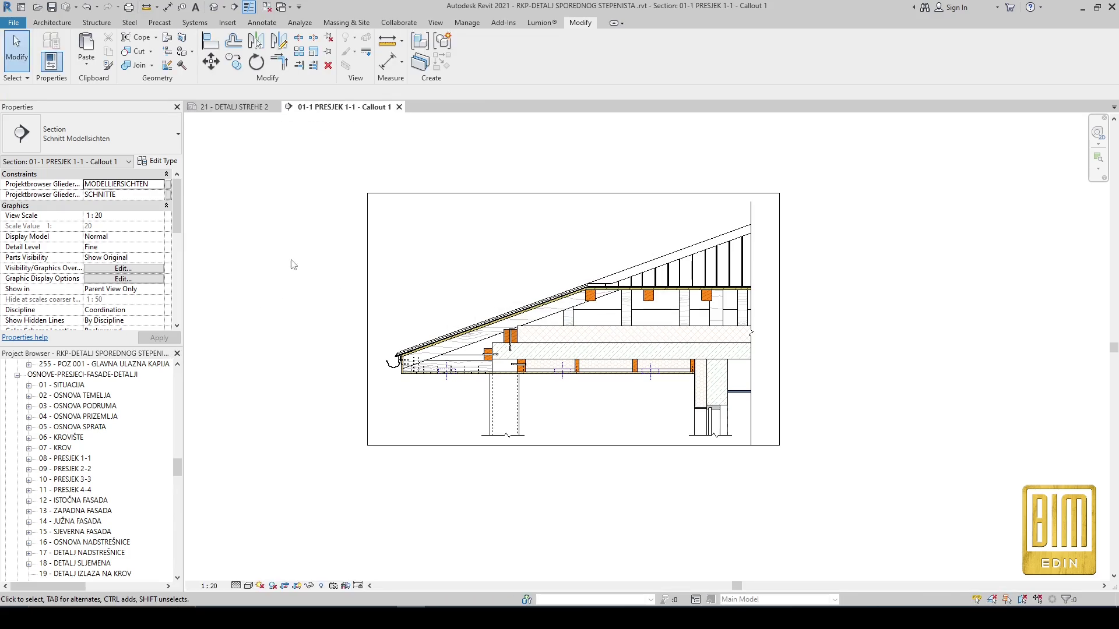
click(241, 107)
click(436, 22)
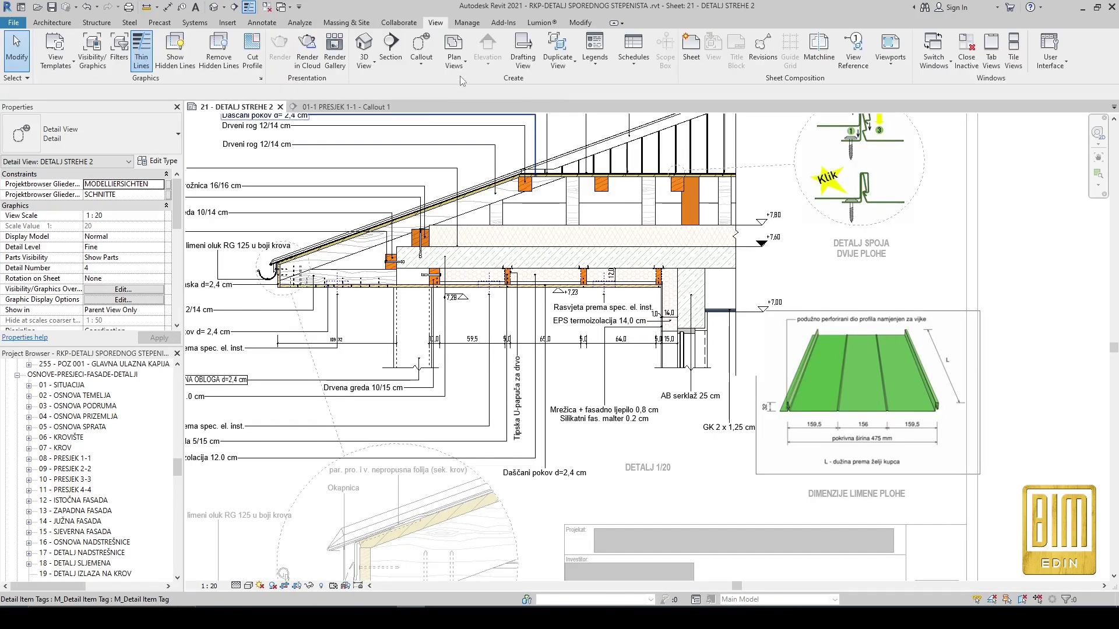
click(1013, 50)
scroll(341, 344, down, 4)
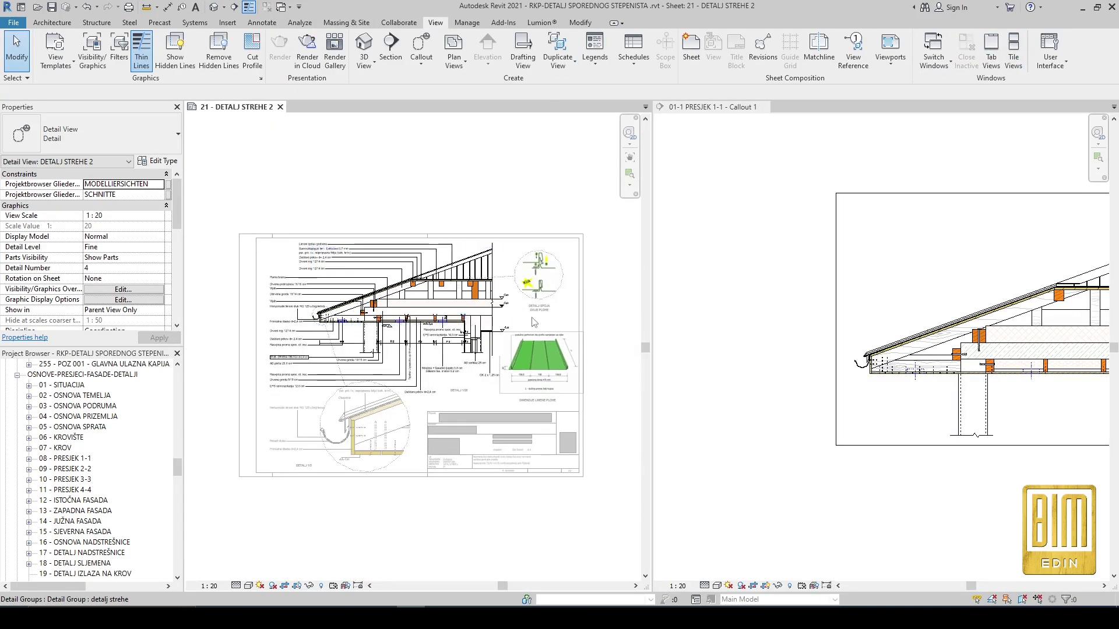
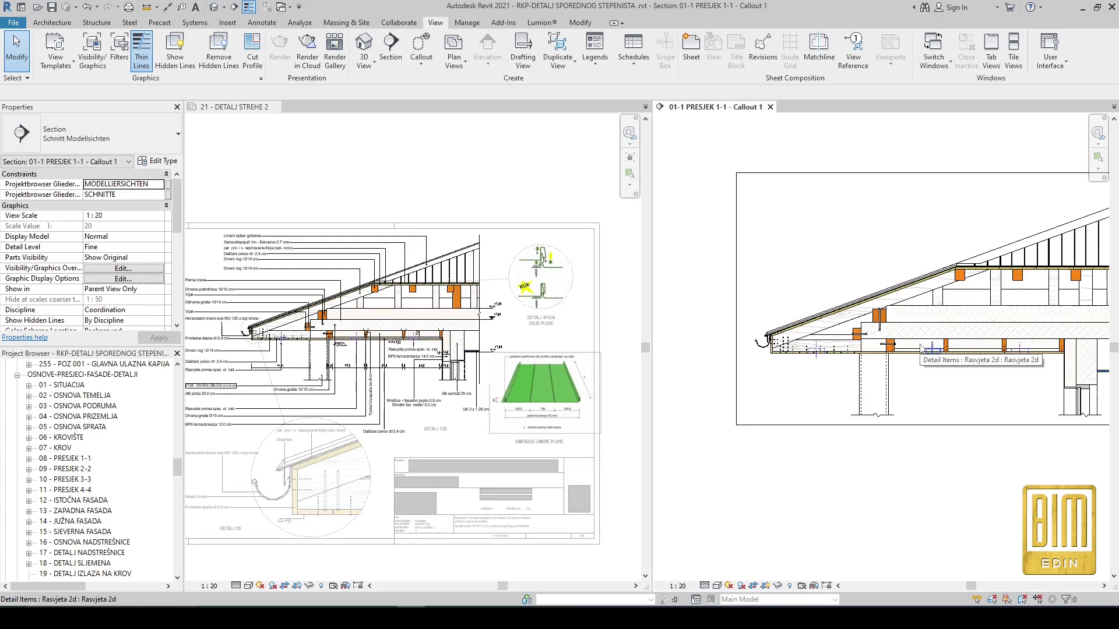
Step: Hide the DAŠČANI POKOV generic model and the remaining element at the horizontal line behind the overhang rafters in the callout
scroll(921, 349, up, 3)
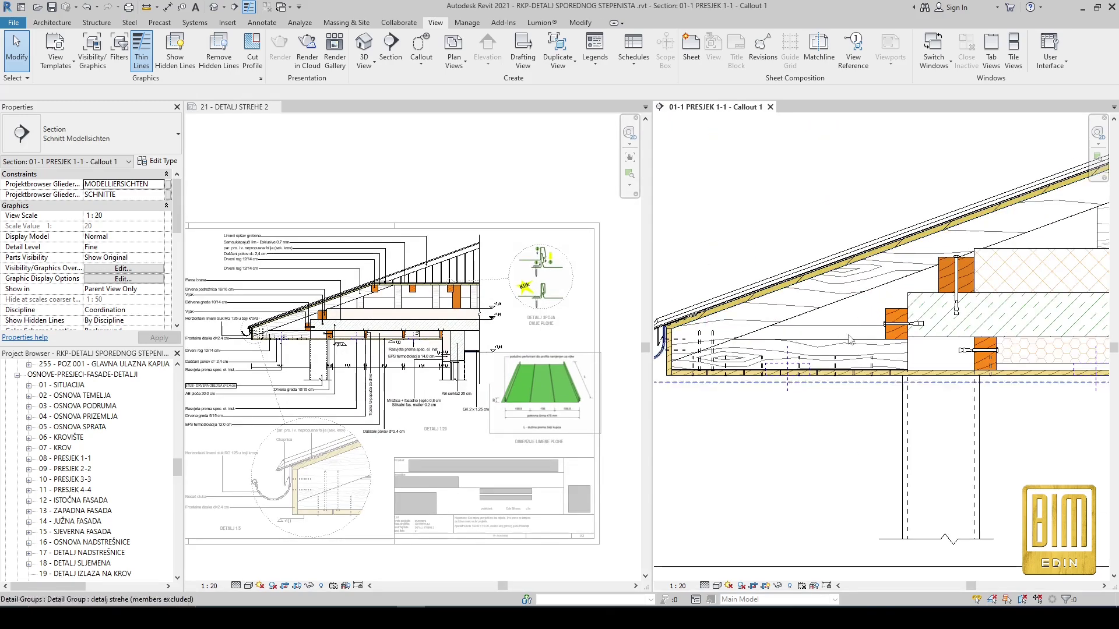
scroll(848, 330, up, 2)
click(848, 330)
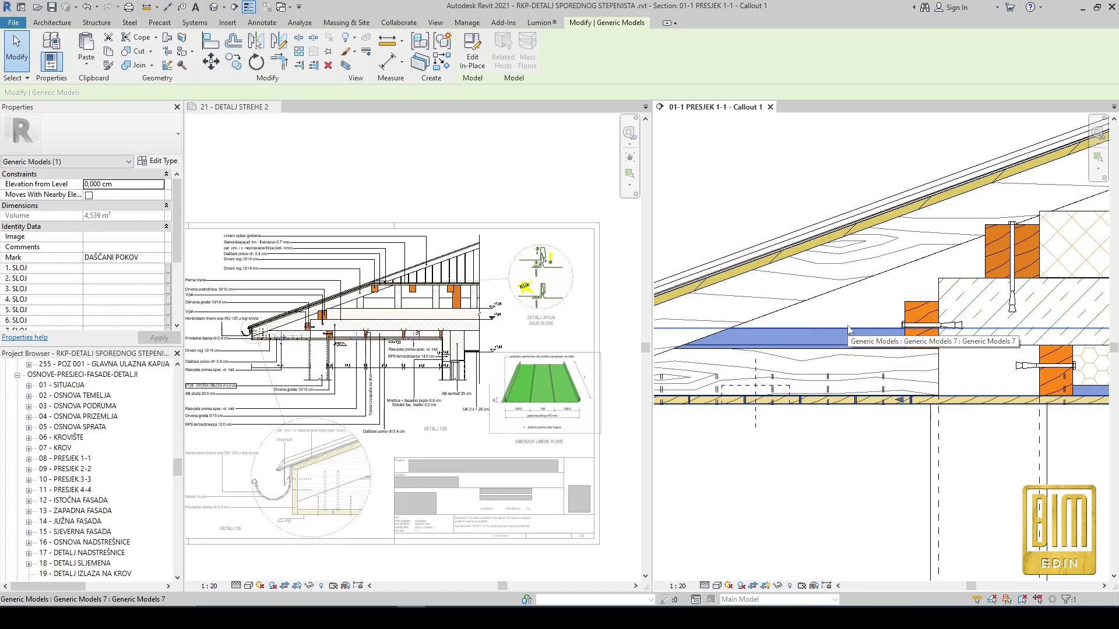
right_click(849, 331)
click(1000, 382)
scroll(842, 338, down, 3)
scroll(846, 339, up, 5)
click(859, 329)
right_click(859, 328)
mouse_move(922, 386)
click(1020, 381)
scroll(816, 373, down, 3)
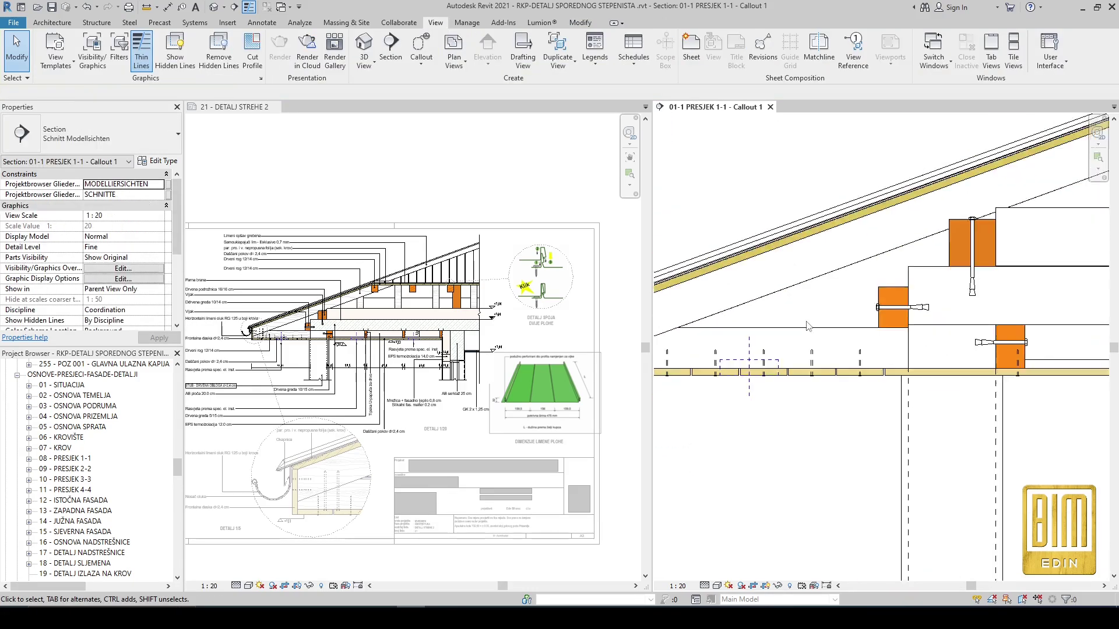
scroll(791, 386, down, 2)
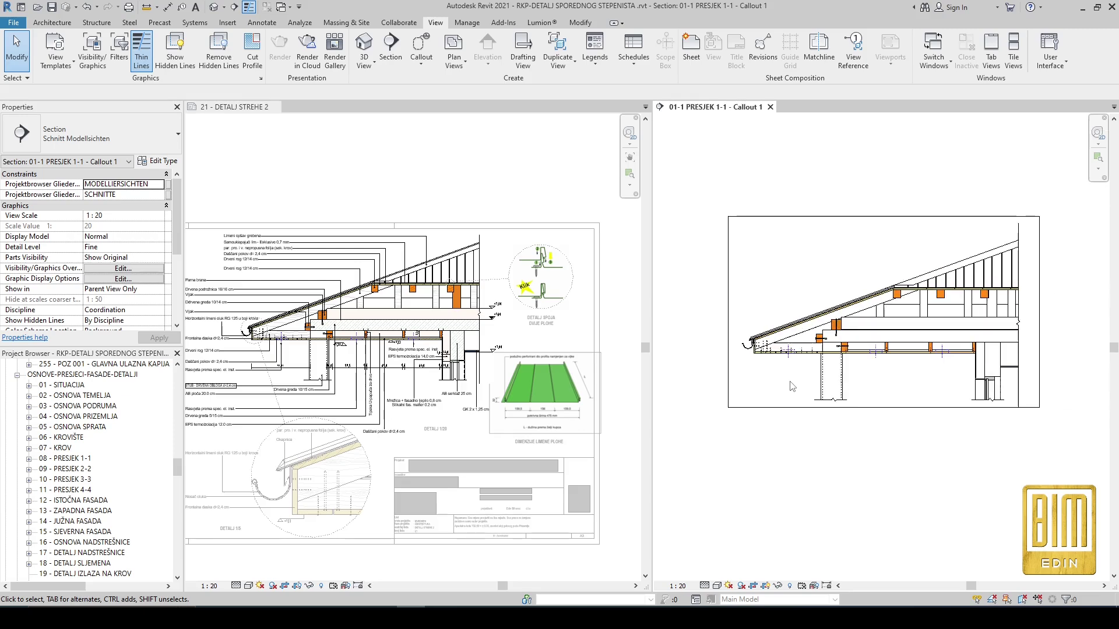
Step: Tag the ridge flashing in the callout with a horizontal, free-end leader tag, following the Limeni opšav grebena label on sheet 21
scroll(318, 266, up, 3)
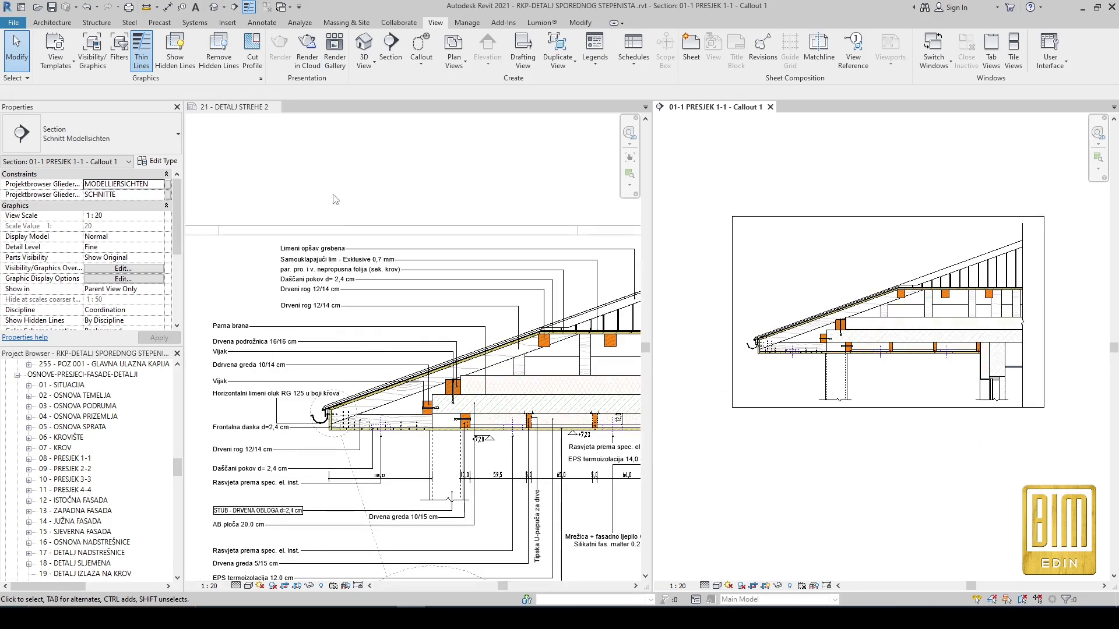
click(312, 177)
click(357, 249)
scroll(956, 270, up, 2)
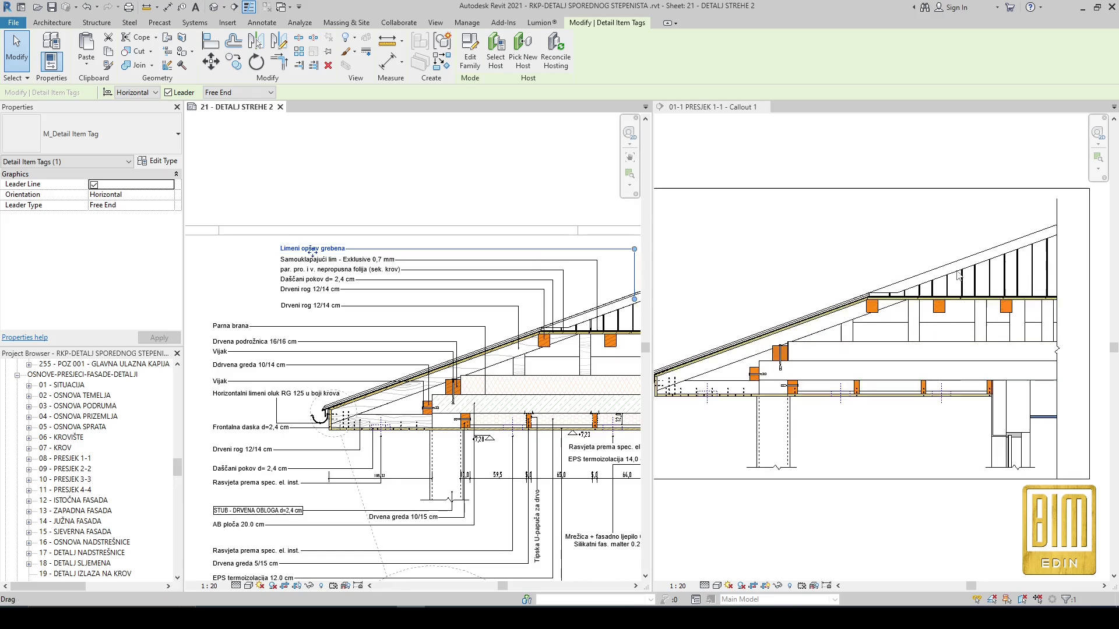
click(956, 270)
click(262, 22)
click(585, 52)
key(t)
key(g)
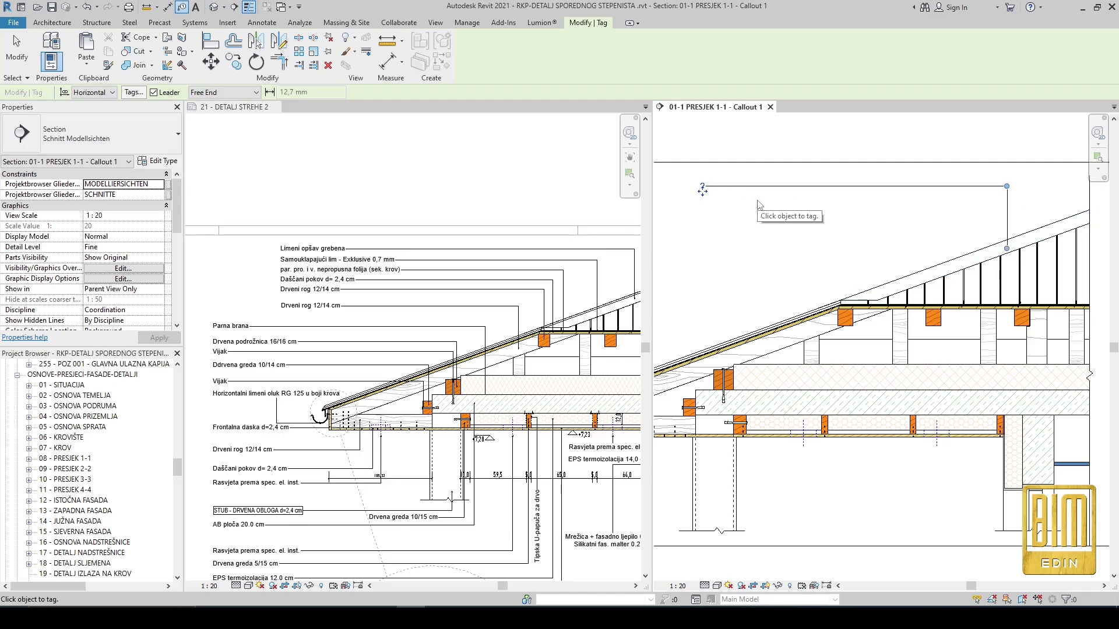
Step: Tag the roof sheeting above the purlins with a free-end leader, placing the tag just below the ridge flashing tag
scroll(914, 309, up, 6)
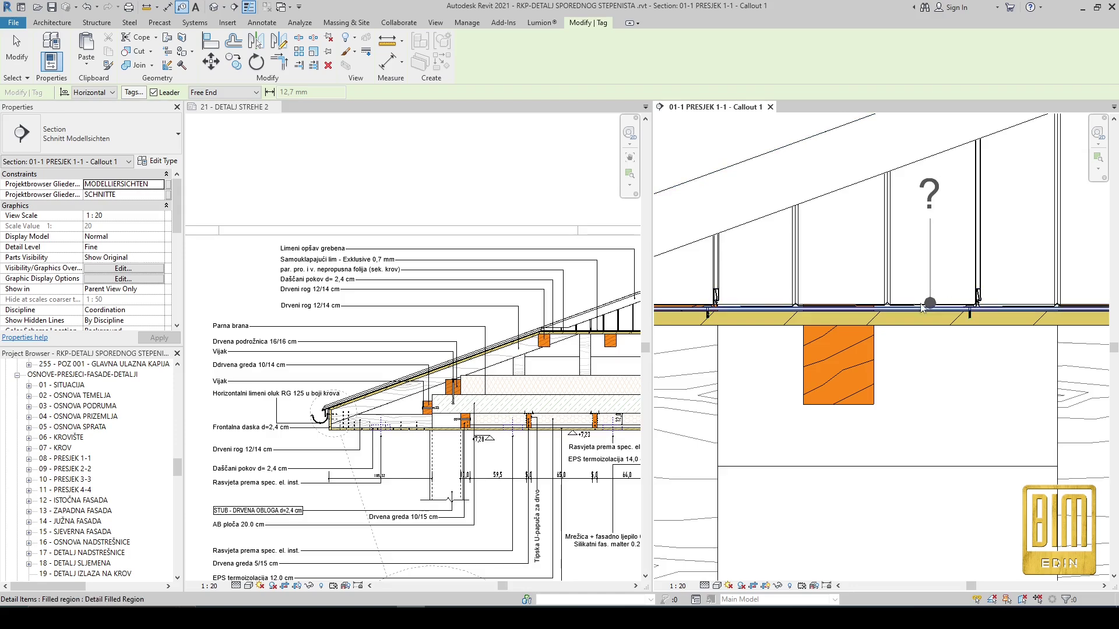
scroll(924, 303, down, 8)
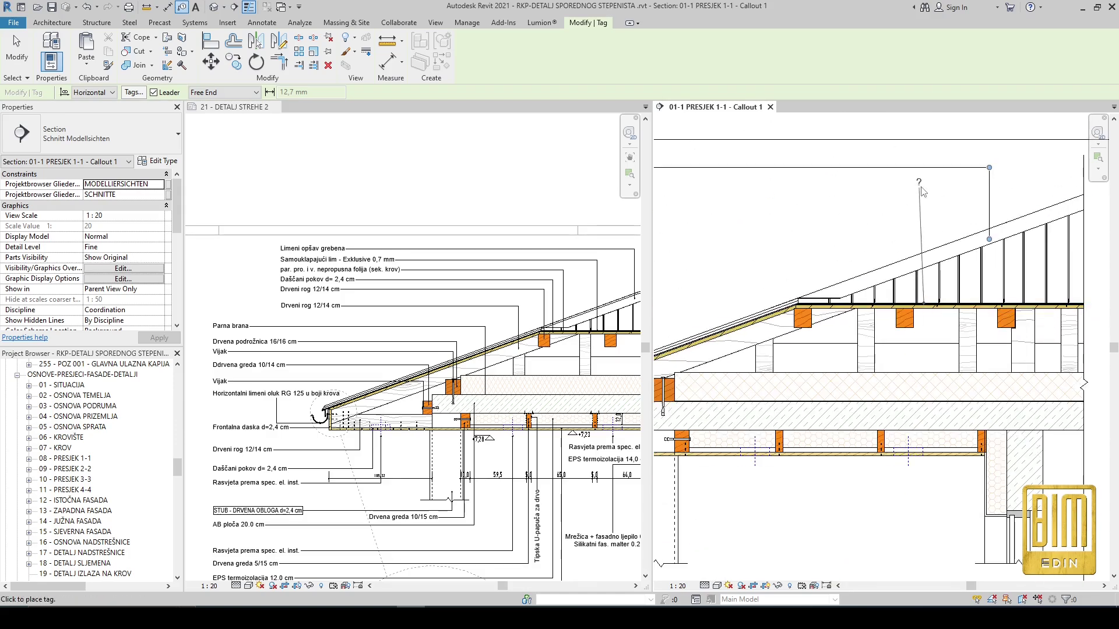
scroll(873, 194, down, 1)
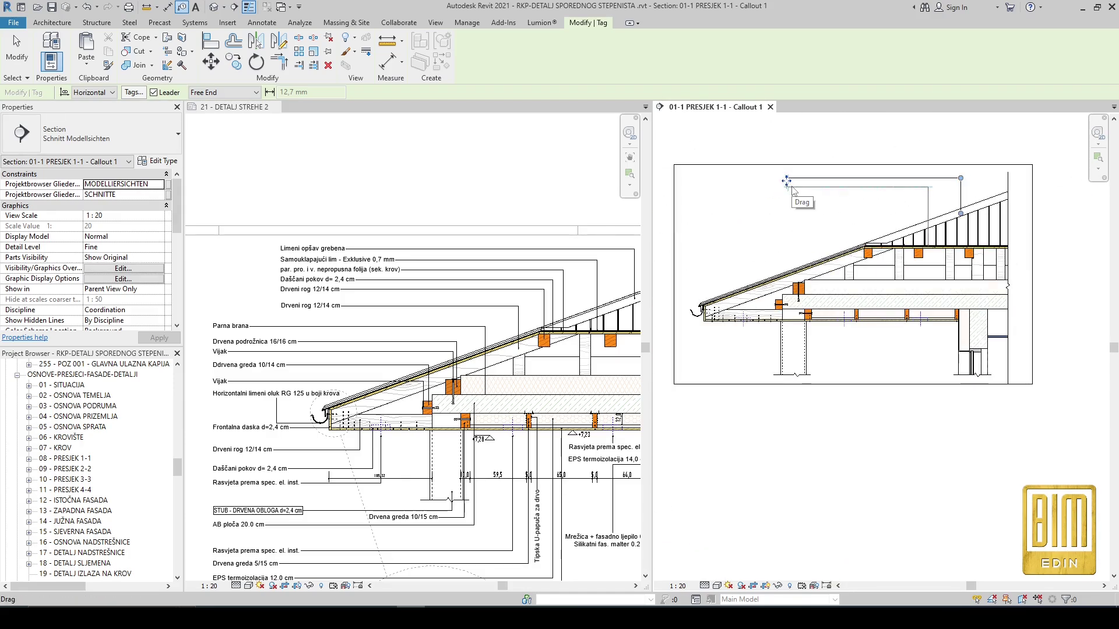
scroll(799, 201, up, 2)
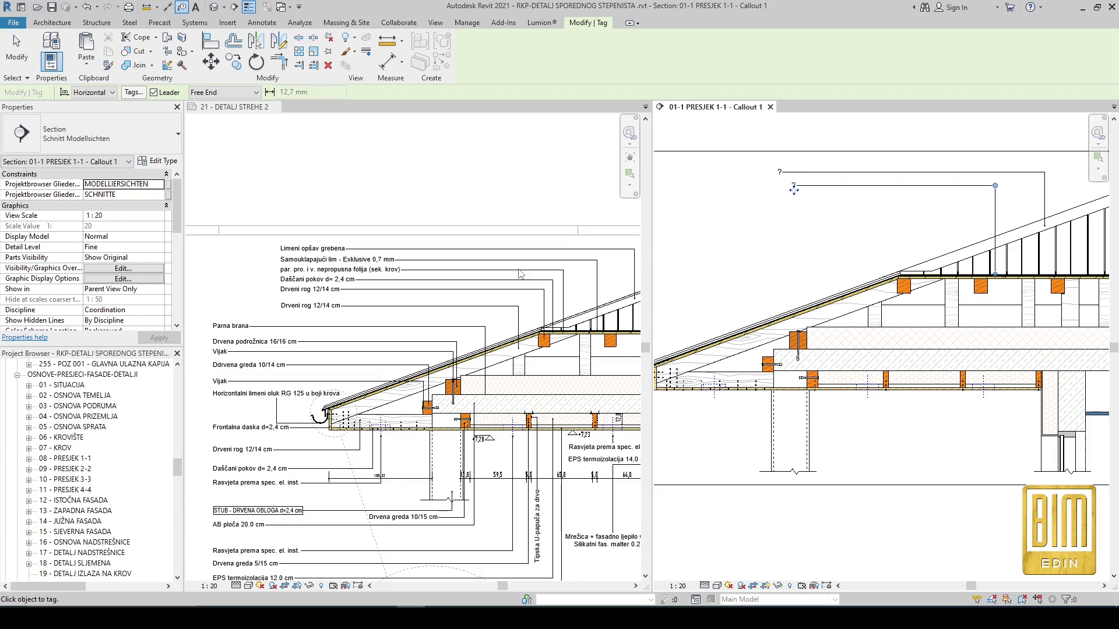
Step: Tag the waterproofing membrane and the board sheathing above the purlins with free-end leaders, stacking the tags below the roof sheeting tag
scroll(957, 279, up, 7)
scroll(926, 272, down, 4)
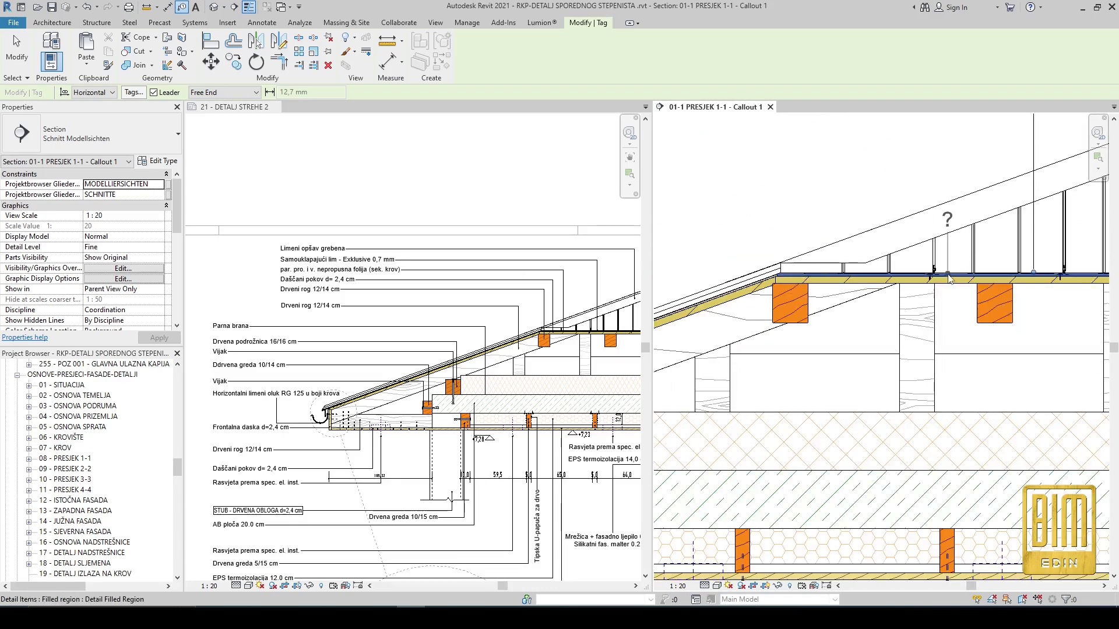
scroll(989, 273, up, 4)
scroll(992, 274, down, 5)
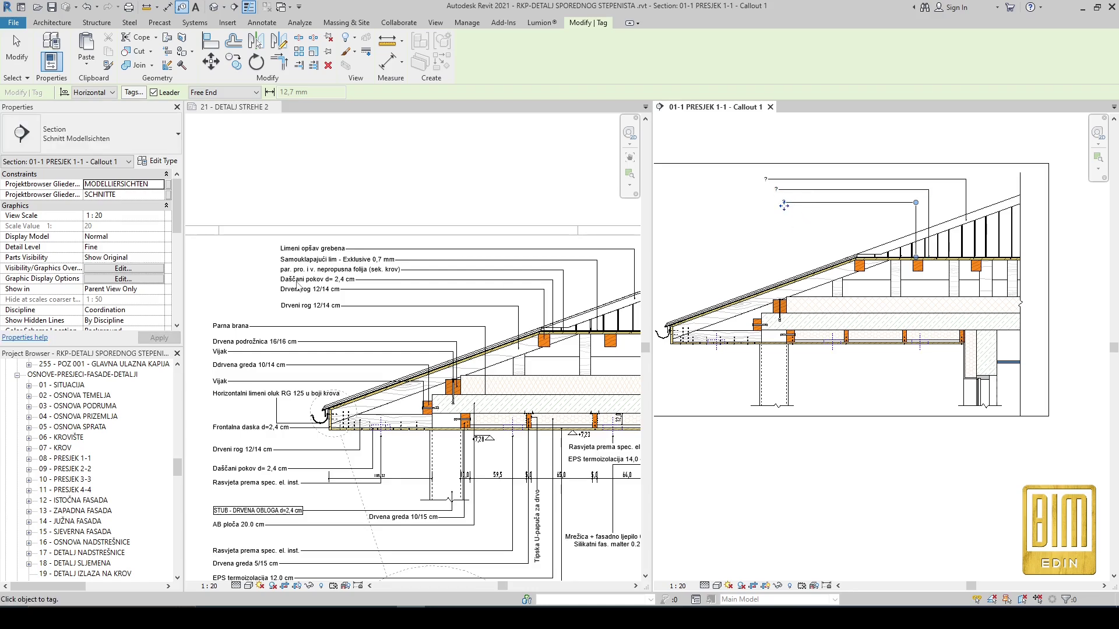
scroll(886, 271, up, 5)
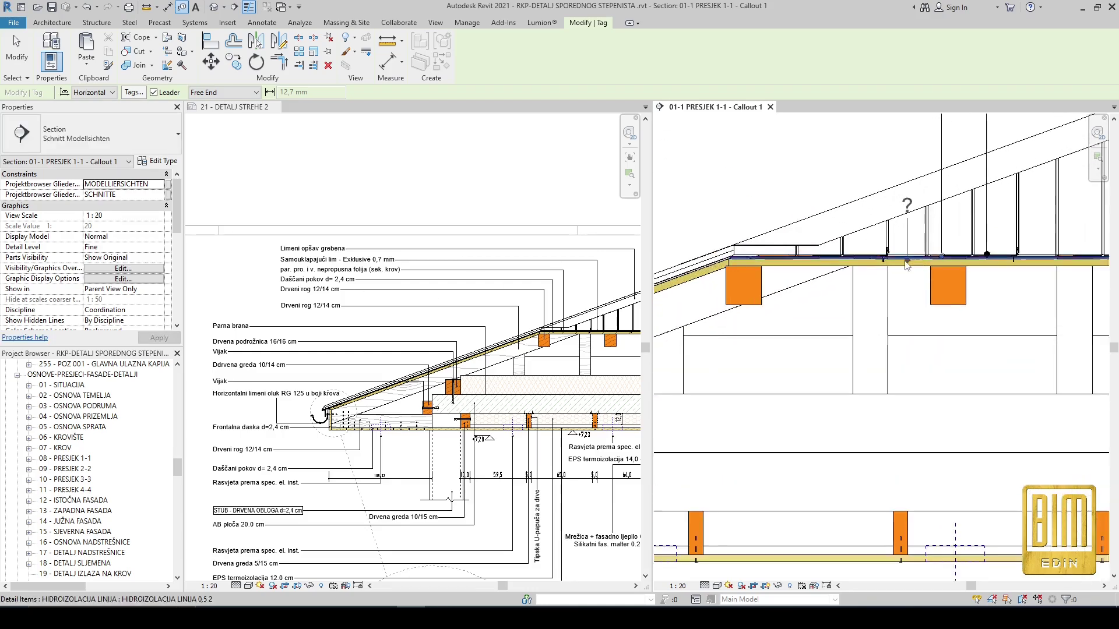
click(901, 265)
scroll(906, 222, down, 3)
click(721, 184)
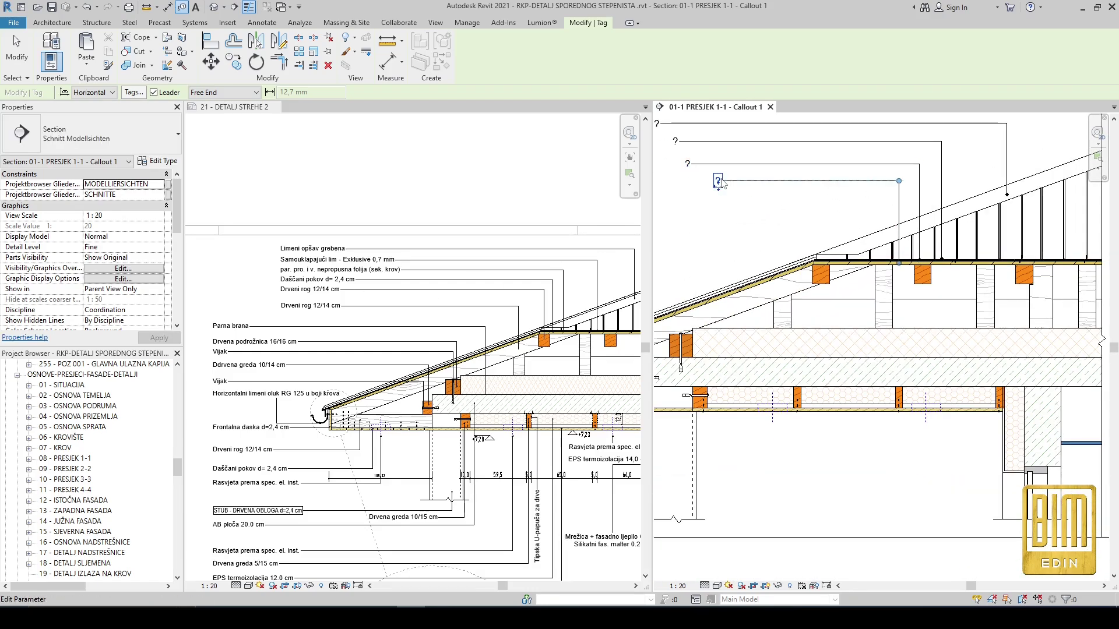
Step: Tag the timber member at the roof bend and the sloping 12/14 rafter with free-end leaders, placing the tags below the sheathing tag
scroll(787, 273, down, 3)
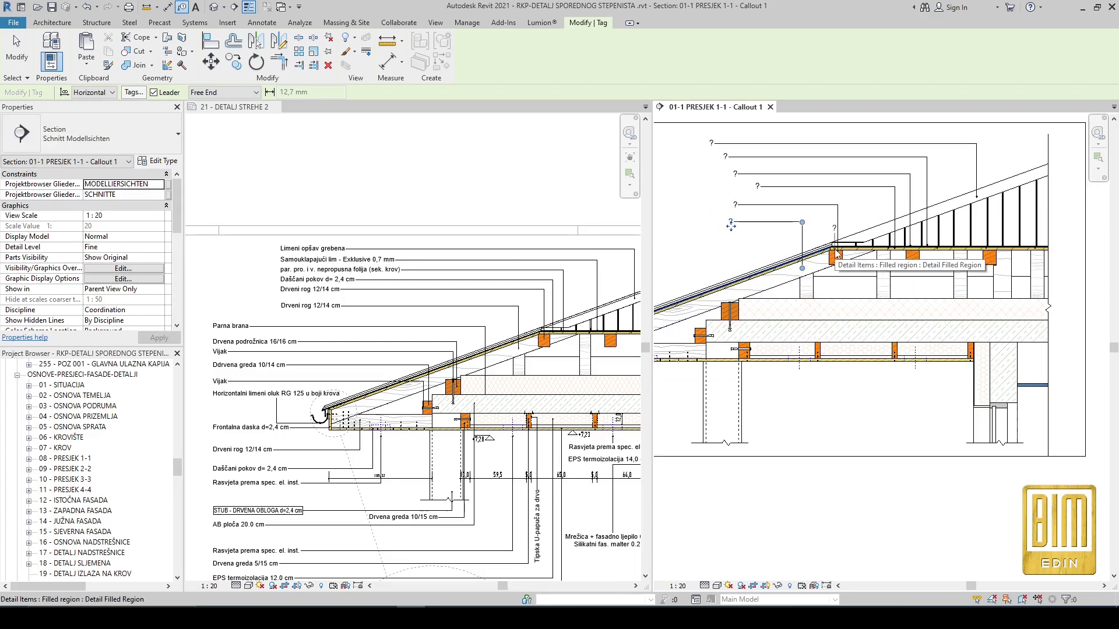
scroll(732, 306, up, 3)
scroll(742, 311, down, 3)
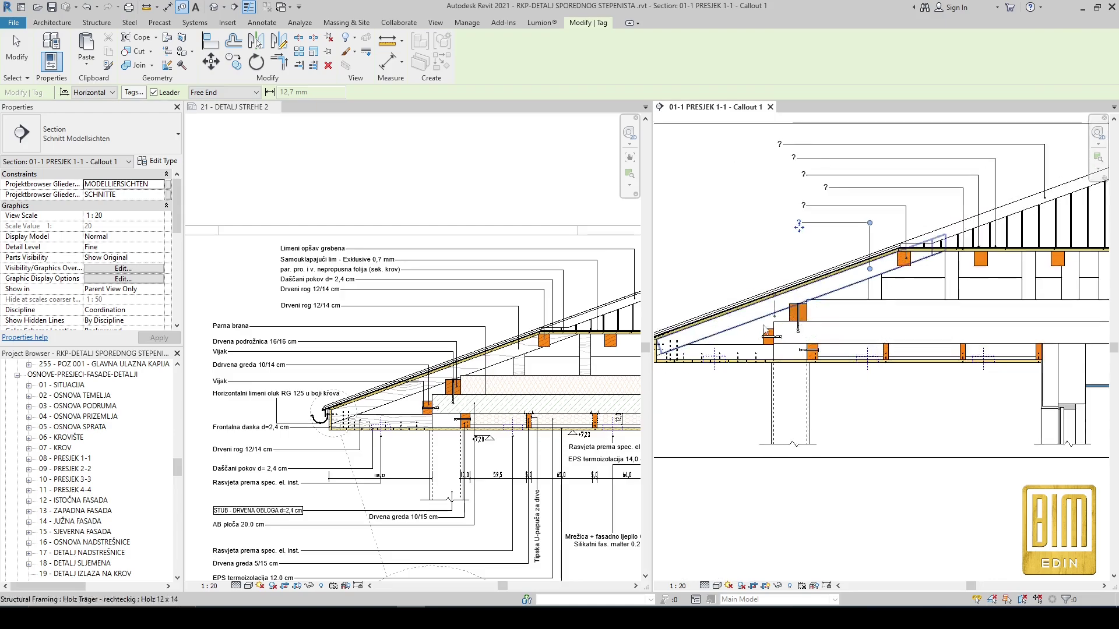
key(Escape)
Step: Tag the wooden 16/16 purlin above the post in the callout with a horizontal, free-end leader tag outside the roof slope
scroll(692, 338, up, 6)
click(756, 306)
scroll(444, 388, up, 3)
click(466, 383)
scroll(465, 383, down, 5)
click(311, 304)
scroll(868, 251, up, 1)
key(t)
key(g)
click(876, 296)
scroll(886, 326, down, 2)
click(876, 296)
scroll(877, 263, down, 4)
click(877, 228)
click(801, 227)
click(801, 229)
Step: Change the 16/16 purlin's tag type to Position of the Beschriftung Träger 1-20 family
scroll(802, 229, up, 2)
key(Escape)
click(128, 138)
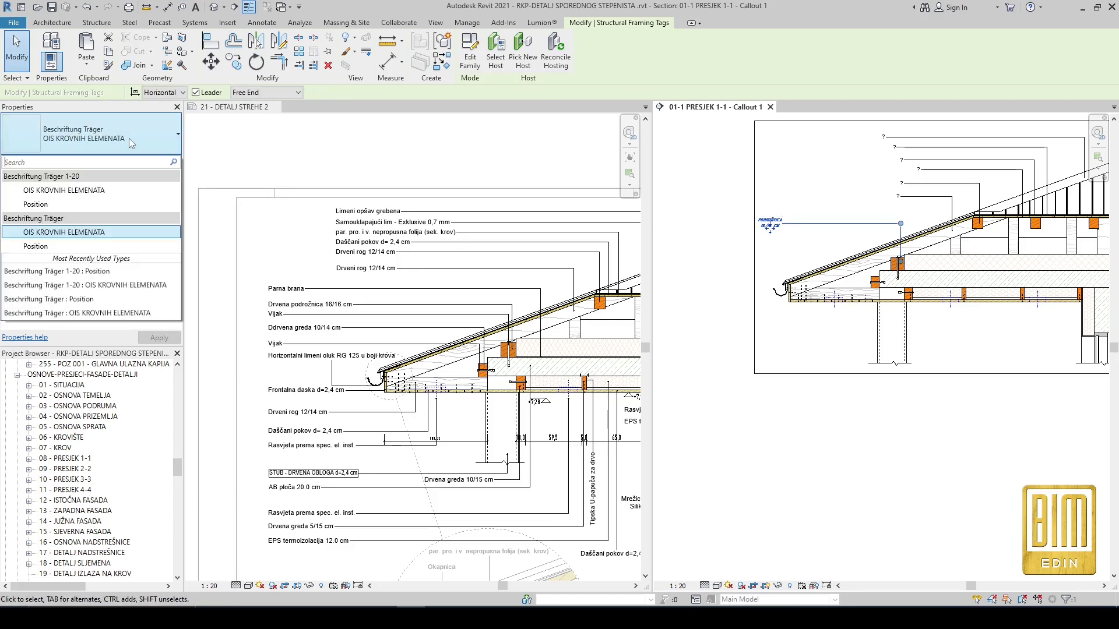
click(96, 204)
scroll(842, 221, up, 2)
click(854, 261)
scroll(854, 261, down, 1)
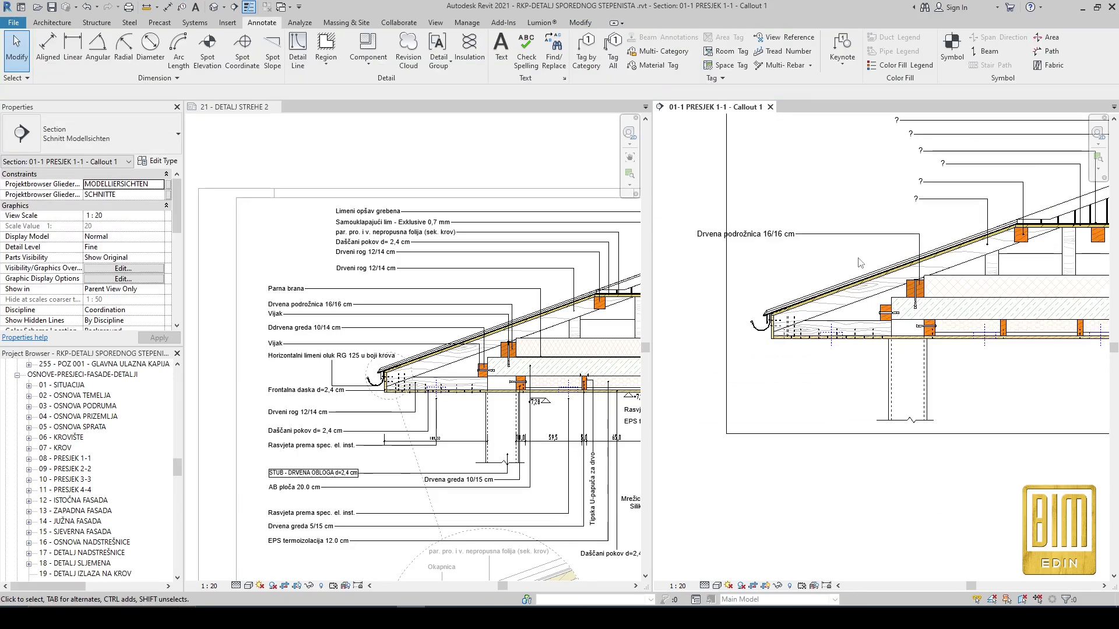
Step: Enlarge the callout's annotation crop beyond the crop region and reposition the 16/16 purlin tag with its leader elbow above the purlin
click(791, 235)
scroll(881, 238, down, 2)
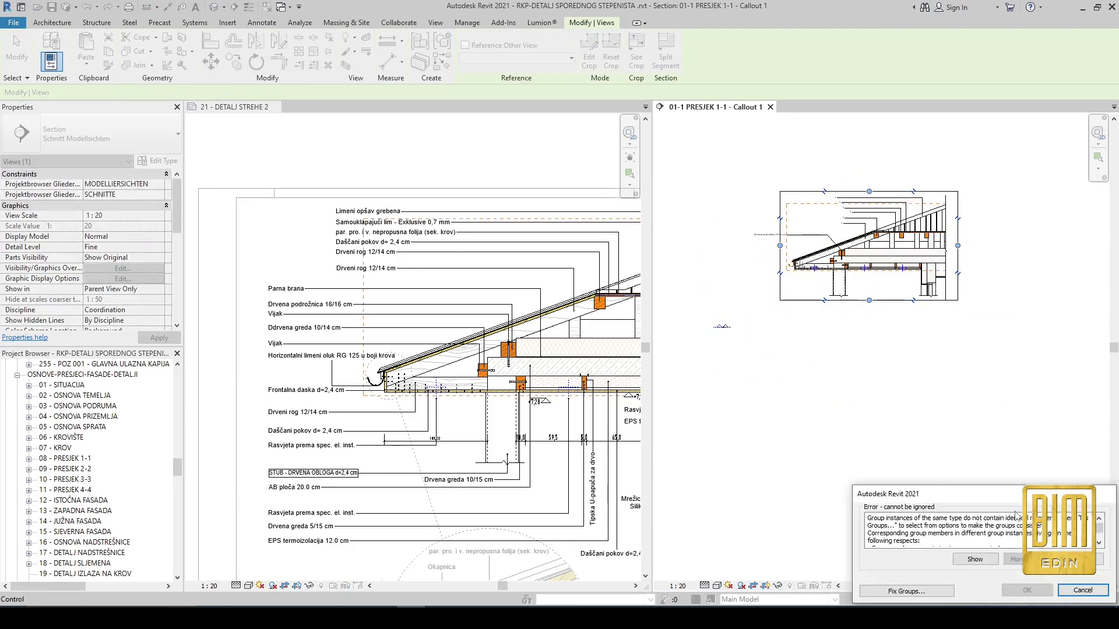
scroll(804, 256, down, 2)
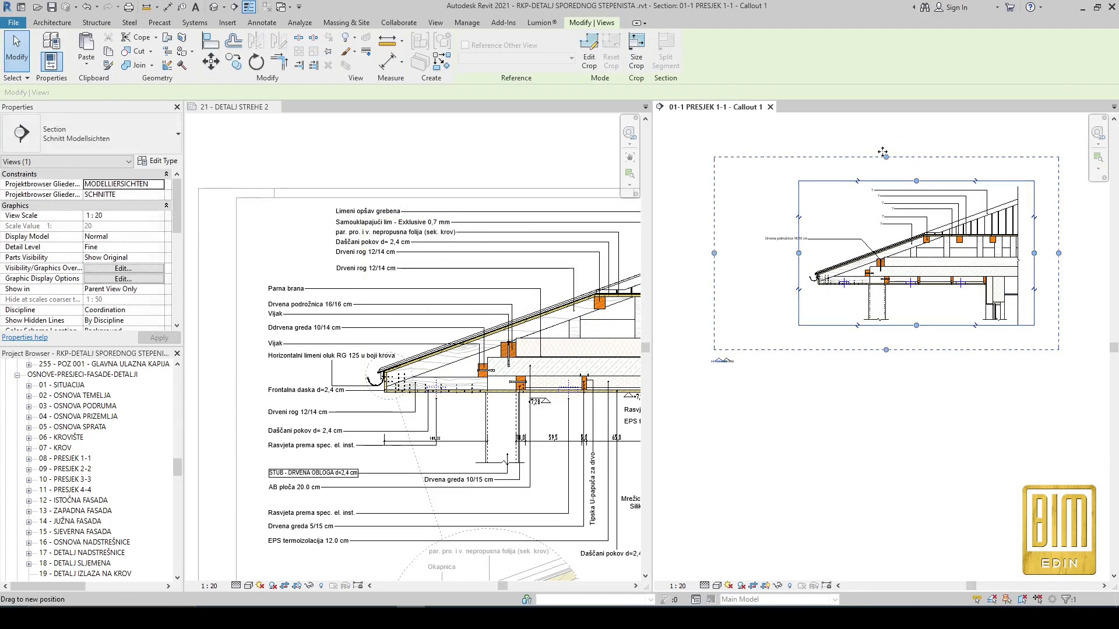
scroll(777, 203, up, 2)
click(774, 274)
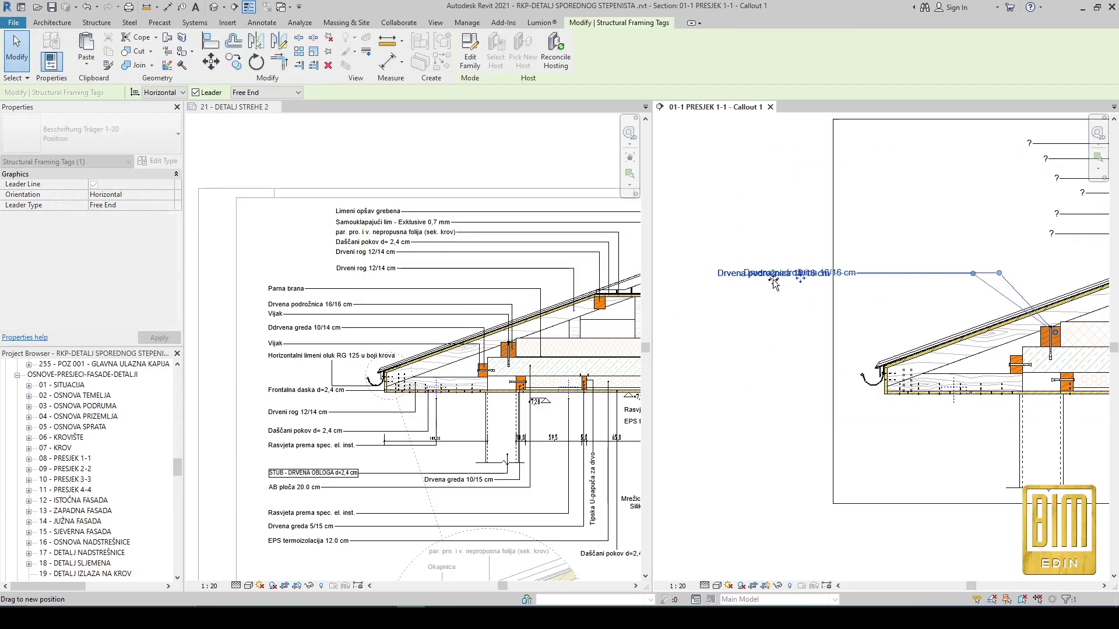
drag(985, 274, 986, 275)
Step: Tag the bolt through the 16/16 purlin with a free-end leader, placing the tag just below the purlin tag
scroll(1002, 320, up, 4)
key(t)
key(g)
click(956, 320)
scroll(964, 288, down, 4)
click(965, 243)
click(756, 243)
Step: Tag the smaller 10/14 beam near the eaves and its bolt with free-end leaders, stacking both tags below the purlin bolt's tag
scroll(950, 326, up, 3)
click(929, 300)
scroll(929, 271, down, 2)
click(930, 231)
click(753, 232)
scroll(883, 271, up, 2)
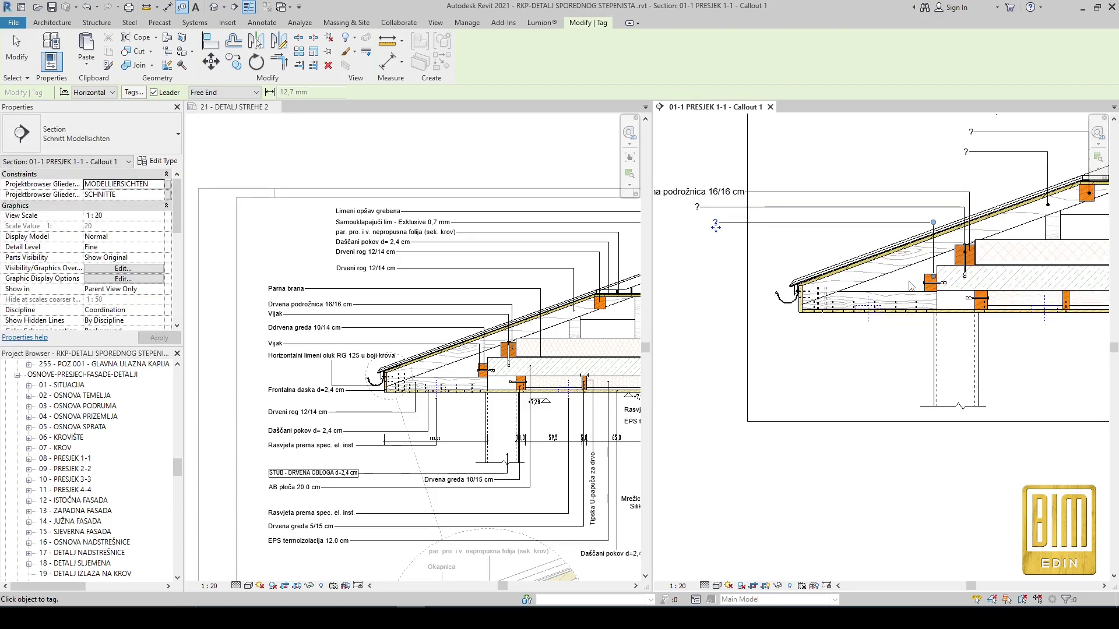
click(938, 211)
scroll(930, 242, down, 2)
click(746, 225)
scroll(791, 271, up, 2)
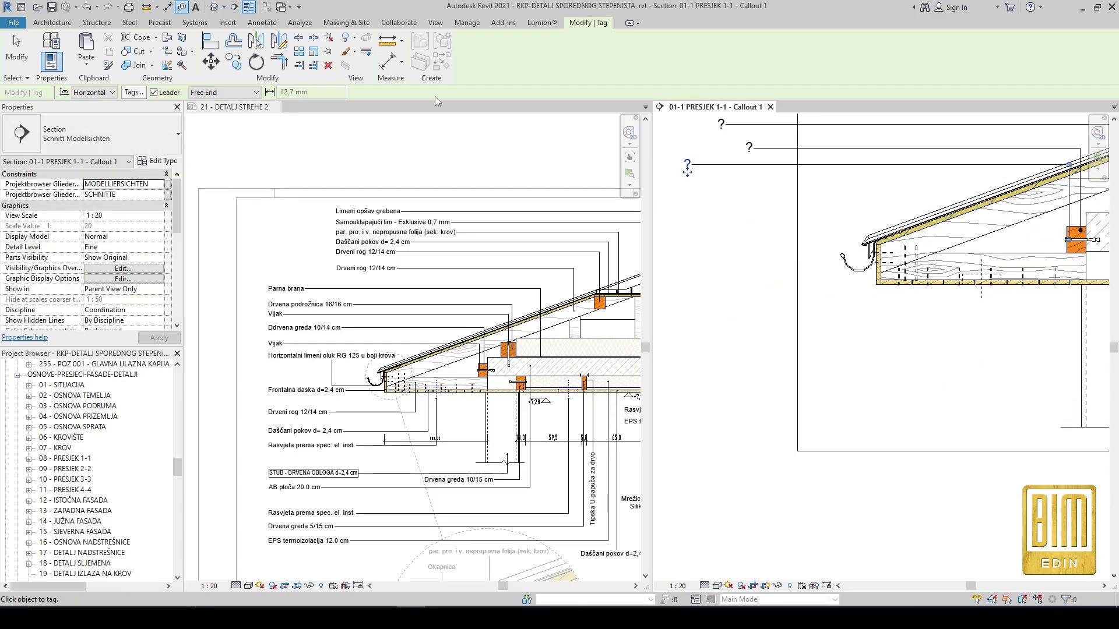
Step: Tag the front board behind the gutter with a free-end leader, following the Frontalna daska label on sheet 21
scroll(832, 216, up, 3)
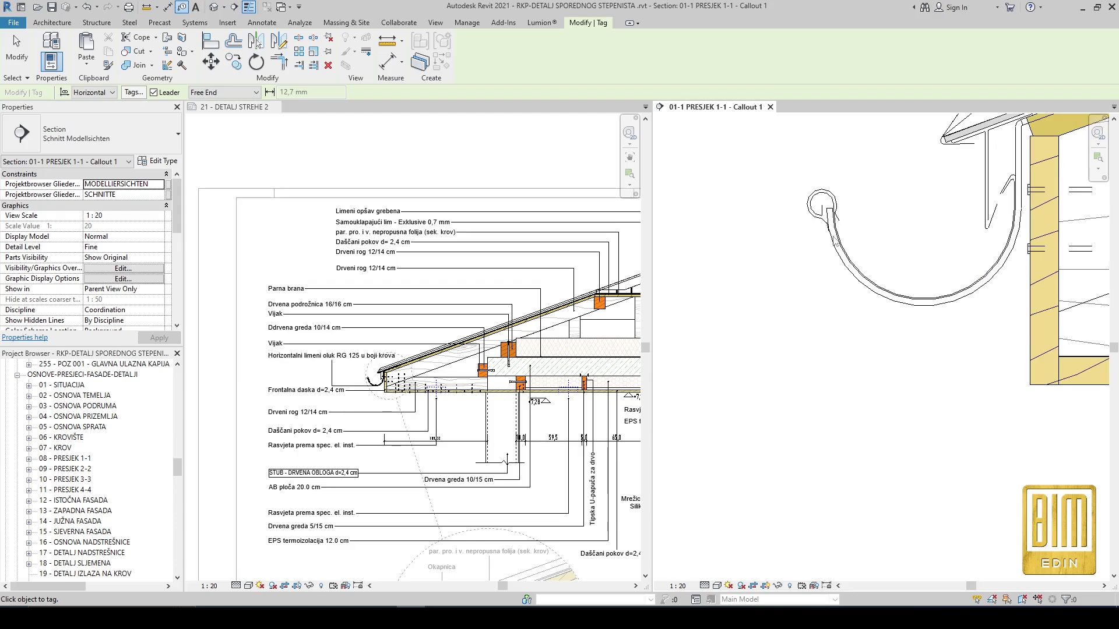
key(Escape)
scroll(313, 390, up, 3)
click(361, 337)
scroll(452, 382, up, 4)
scroll(490, 378, down, 4)
click(113, 140)
click(745, 230)
key(t)
key(g)
scroll(792, 299, down, 2)
scroll(717, 299, down, 2)
scroll(781, 306, up, 5)
Step: Ungroup the gutter detail in the callout and select its curved filled region
key(Escape)
click(757, 251)
key(u)
key(g)
key(Escape)
scroll(729, 257, up, 1)
click(761, 266)
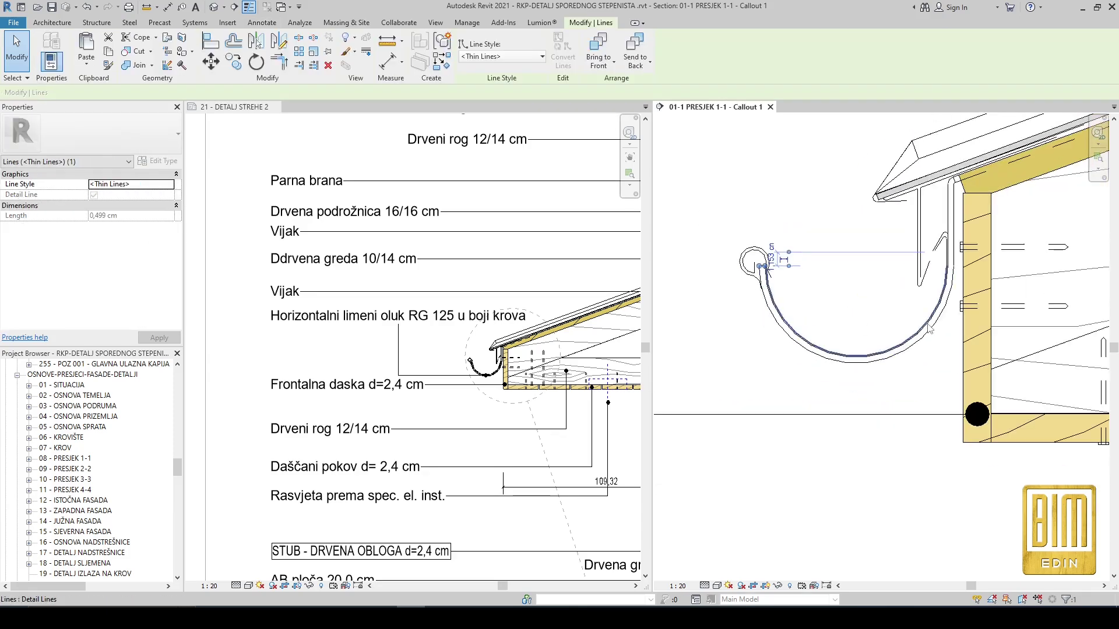
double_click(764, 297)
scroll(769, 280, up, 5)
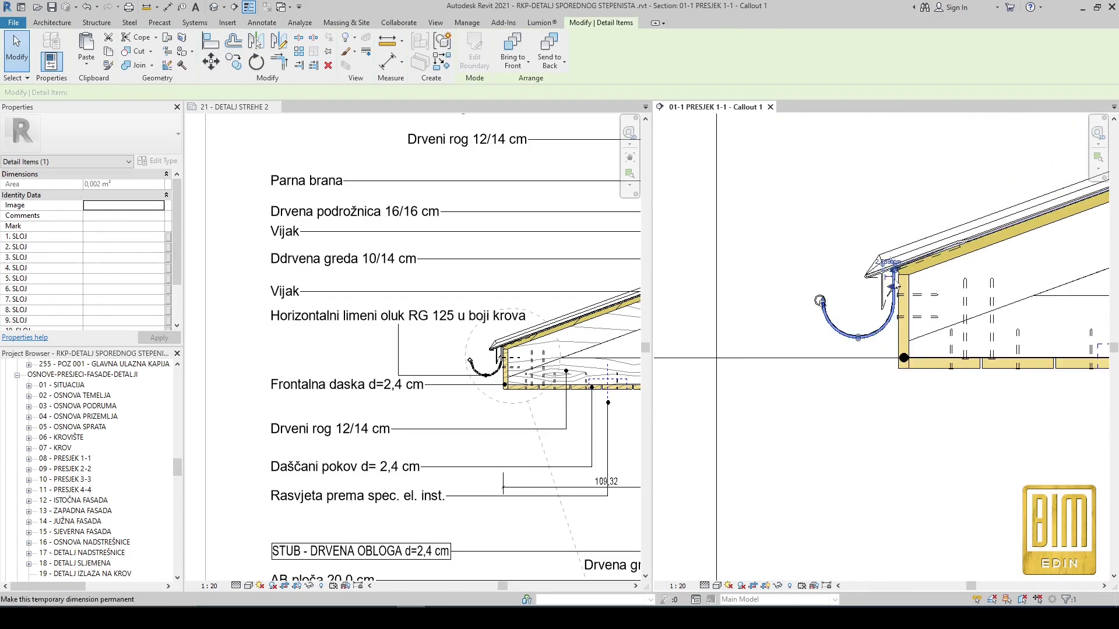
Step: Tag the gutter's filled region with a free-end leader, placing the tag outside the eaves above the front board tag
key(t)
key(g)
scroll(769, 294, up, 1)
click(847, 316)
scroll(847, 312, down, 3)
click(695, 316)
click(694, 317)
Step: Tag the overhang's rafter, soffit boards and light fixture with free-end leaders, stacking the tags below the front board tag
scroll(733, 302, down, 4)
scroll(758, 333, up, 8)
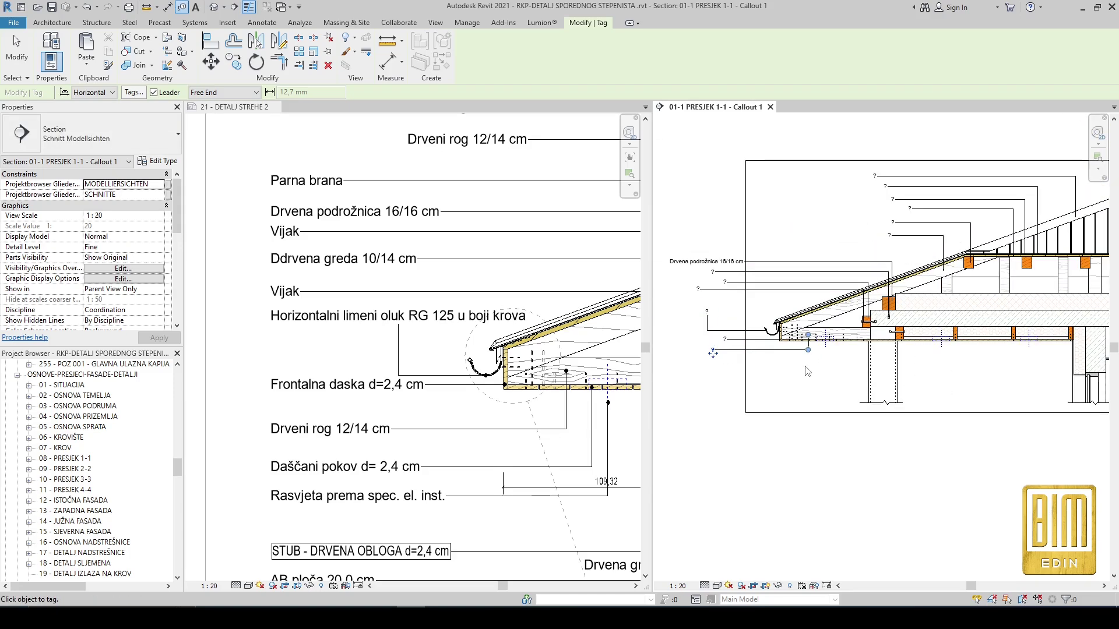
scroll(791, 322, down, 6)
scroll(787, 338, up, 3)
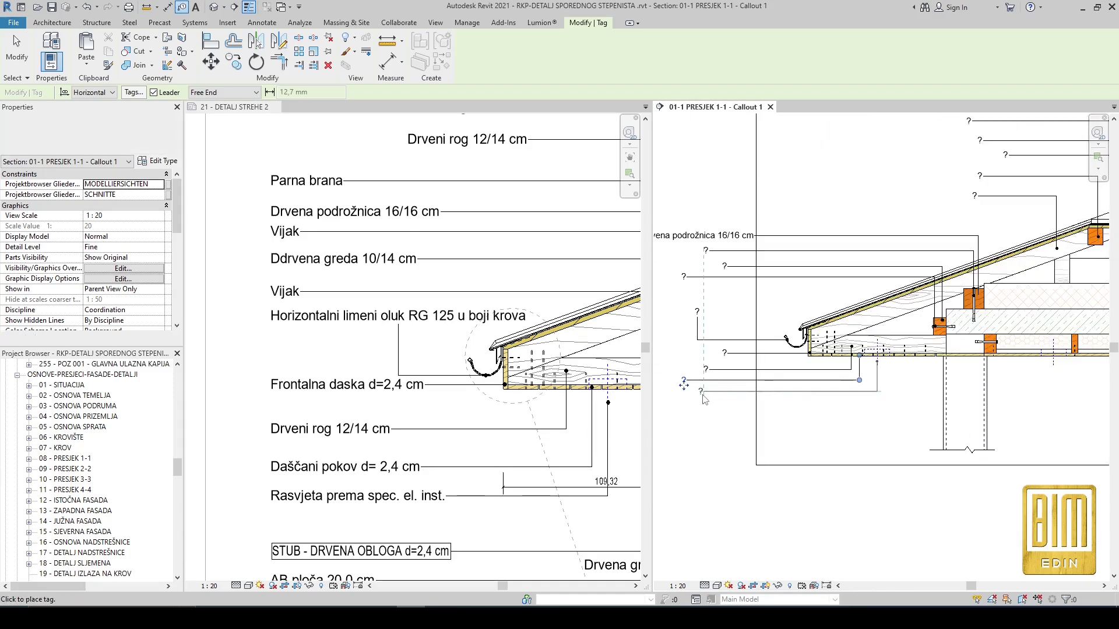
scroll(541, 472, down, 2)
scroll(538, 468, up, 1)
Step: Tag the timber-clad post and the concrete slab with free-end leaders below the overhang tags, following the order on sheet 21
middle_drag(538, 468, 518, 441)
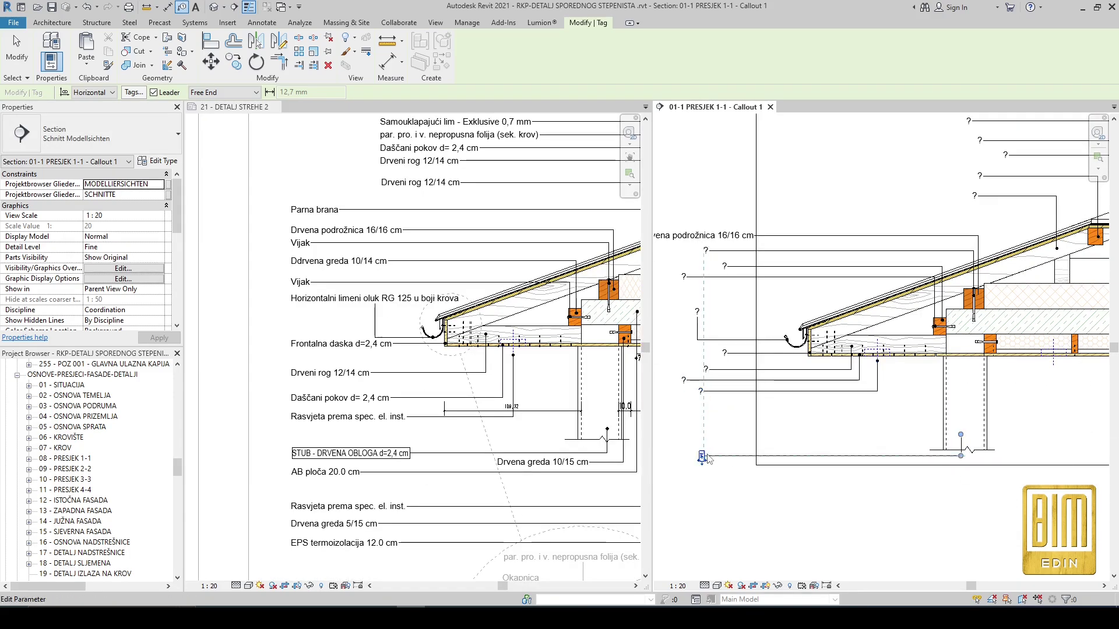
scroll(715, 425, down, 3)
scroll(622, 483, down, 2)
middle_drag(623, 484, 550, 467)
scroll(545, 461, up, 2)
click(883, 367)
scroll(934, 399, up, 2)
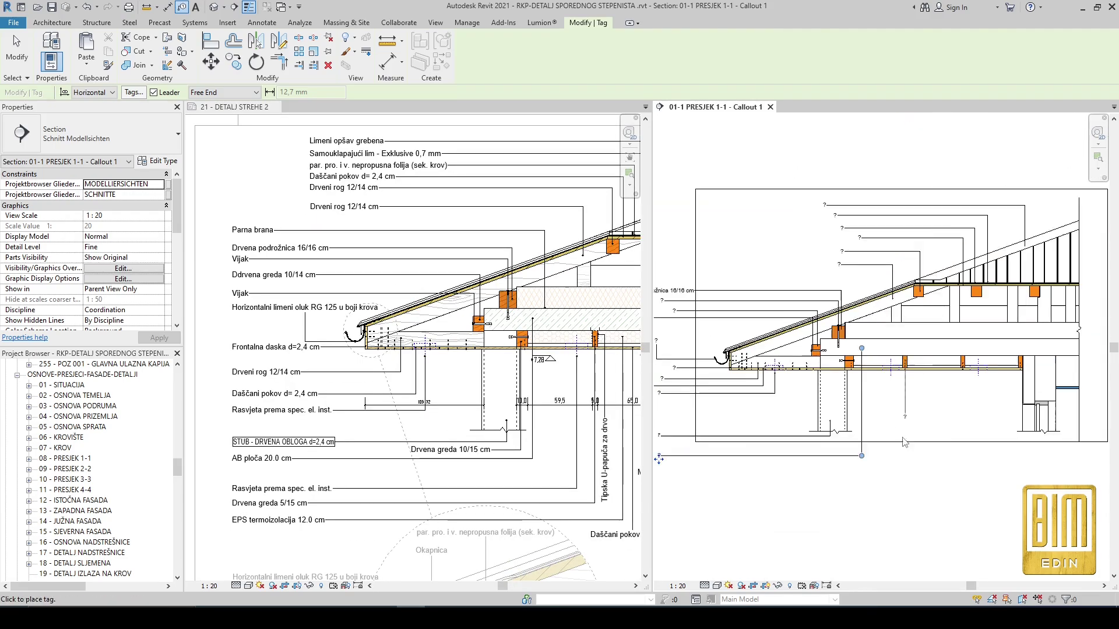
Step: Tag the 5/15 ceiling beam and the thermal insulation between the beams with free-end leaders, stacking the tags below the slab tag
click(905, 365)
scroll(912, 484, down, 3)
click(907, 475)
click(762, 476)
middle_drag(633, 517, 549, 485)
scroll(938, 482, up, 2)
click(898, 395)
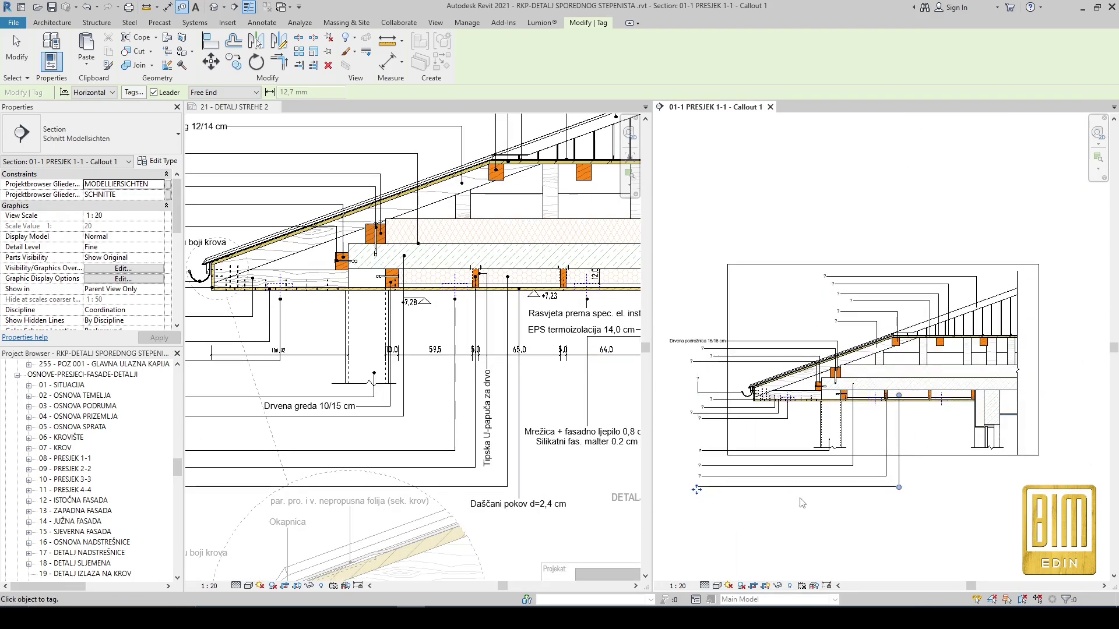
Step: Copy the U-shaped shoe connectors of the ceiling beams from sheet 21 and paste them onto the matching beams in the callout
scroll(468, 280, up, 5)
click(481, 218)
scroll(407, 382, down, 3)
scroll(591, 328, up, 3)
ctrl+click(594, 325)
scroll(395, 367, down, 4)
scroll(531, 356, up, 5)
ctrl+click(531, 347)
click(870, 419)
scroll(870, 420, up, 5)
key(ctrl+v)
click(875, 393)
scroll(665, 320, down, 3)
scroll(478, 392, down, 8)
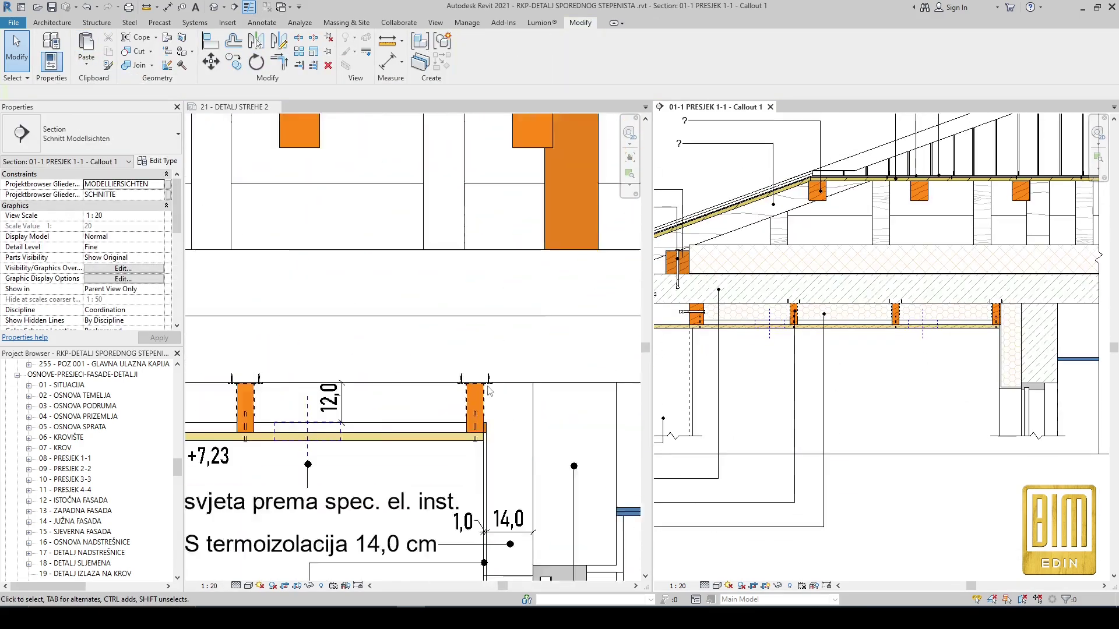
middle_drag(911, 339, 951, 342)
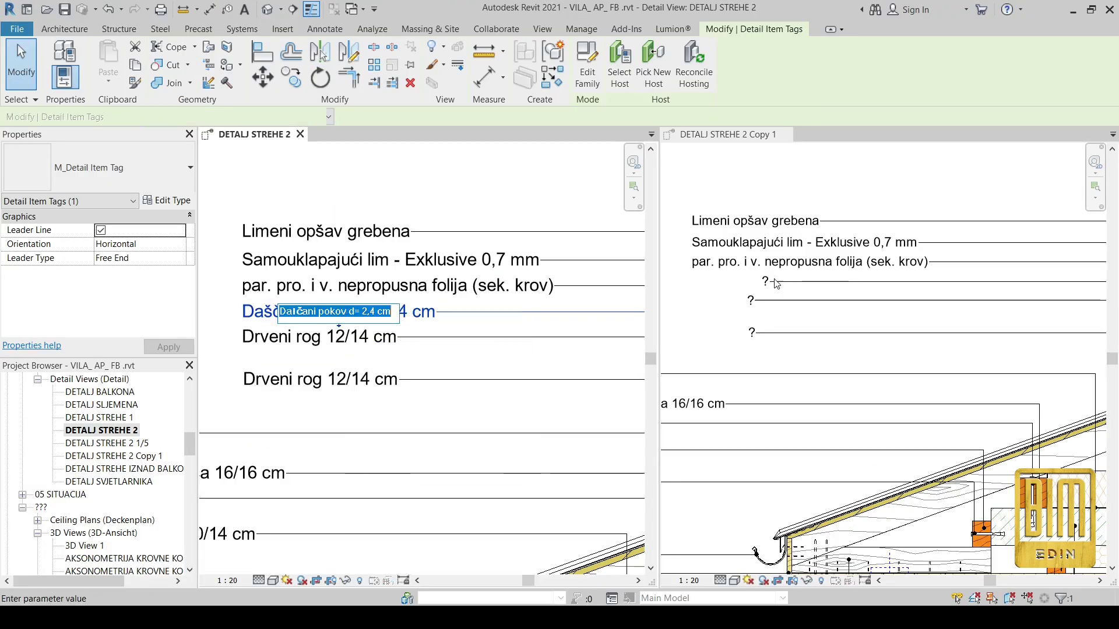
Step: In DETALJ STREHE 2 Copy 1, fill the empty tags with Daščani pokov d= 2,4 cm and Drveni rog 12/14 cm, matching DETALJ STREHE 2
double_click(764, 281)
text(Daščani pokov d= 2,4 cm)
key(Return)
double_click(340, 337)
double_click(752, 301)
text(Drveni rog 12/14 cm)
click(342, 338)
scroll(408, 295, down, 1)
click(752, 320)
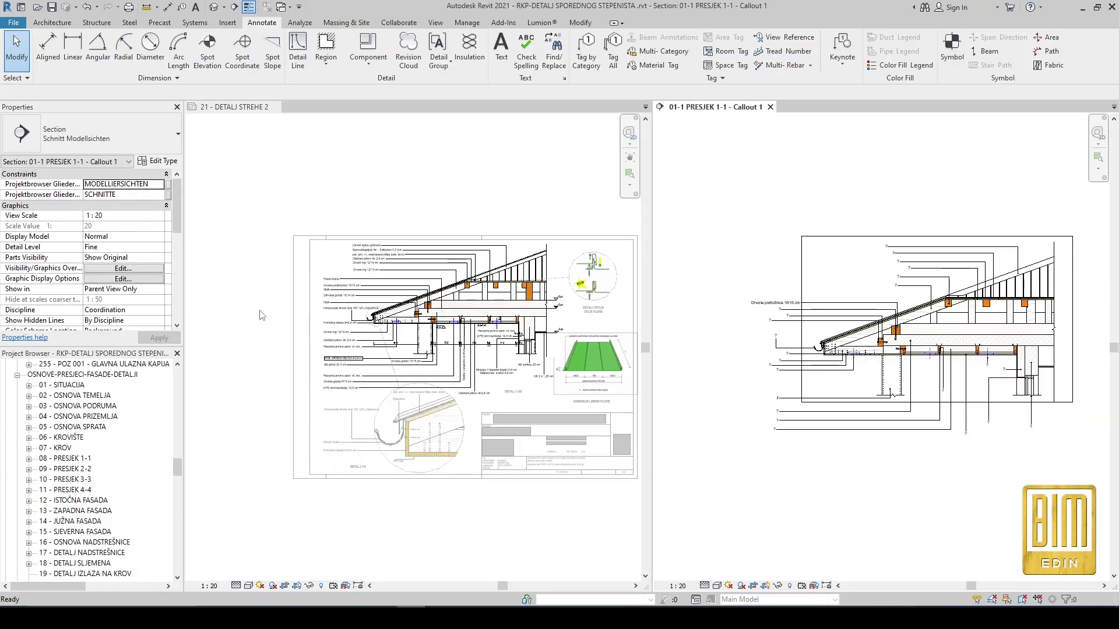
Step: Rename the section 1-1 callout view as 01-1 DETALJ STREHE
scroll(853, 363, up, 4)
scroll(112, 269, down, 7)
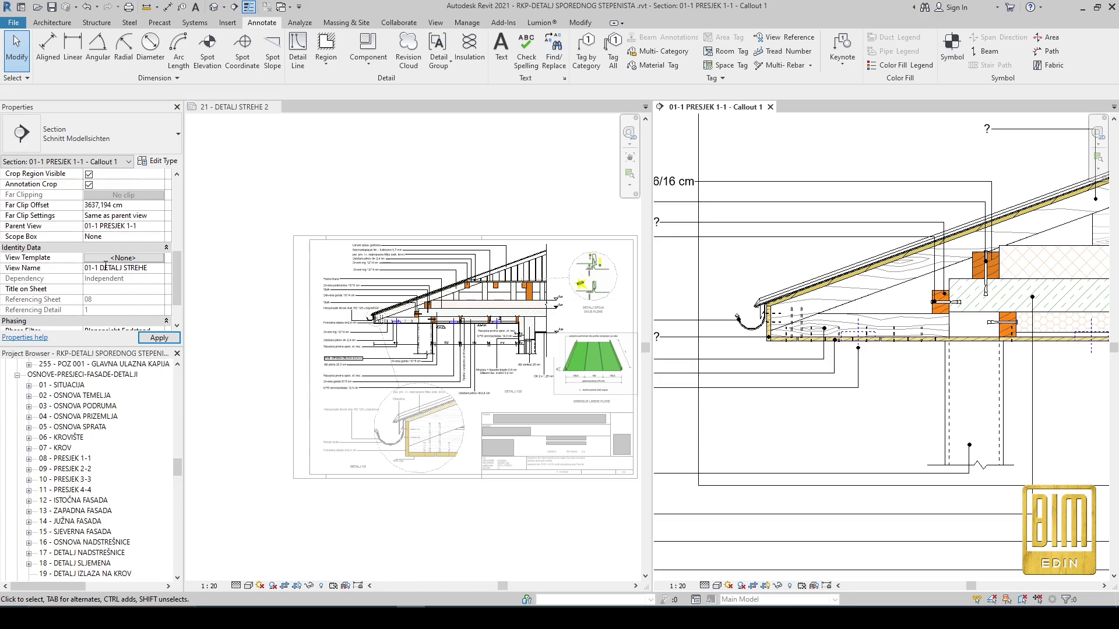
click(159, 338)
Step: Duplicate the 01-1 DETALJ STREHE section view with detailing for the enlarged eaves detail shown on sheet 21
scroll(59, 458, up, 10)
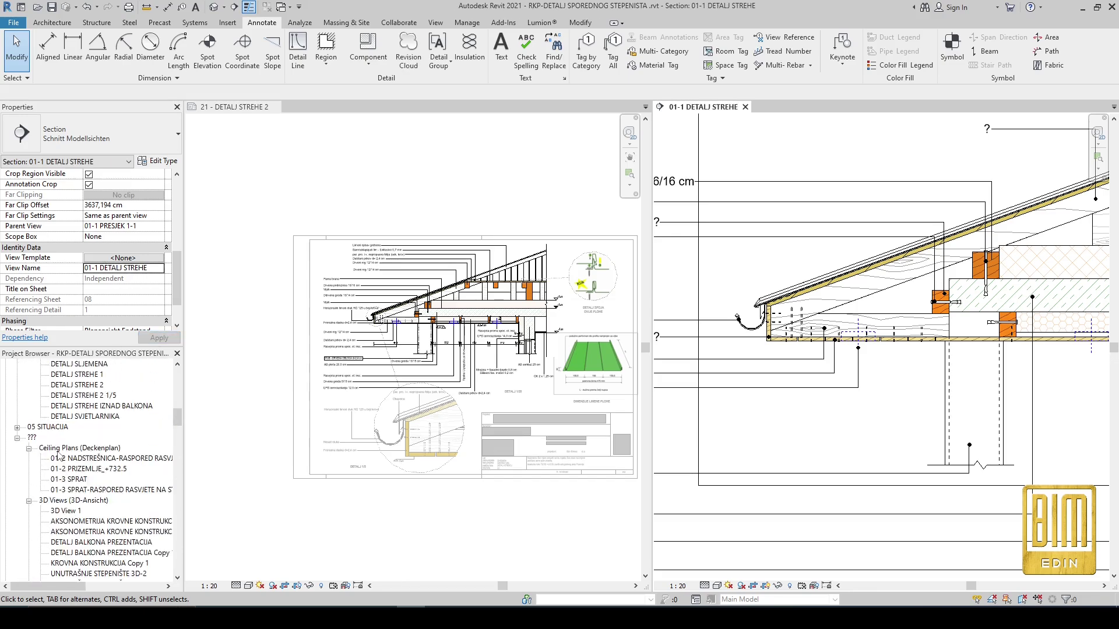
scroll(57, 451, up, 4)
right_click(86, 407)
click(373, 318)
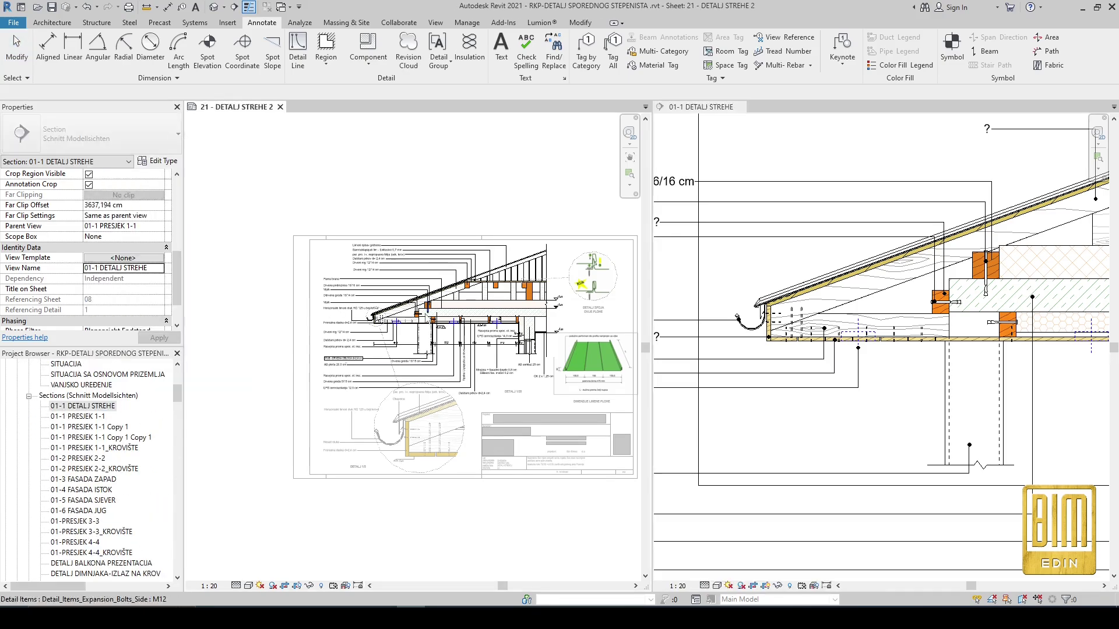
scroll(372, 319, up, 7)
scroll(358, 219, down, 5)
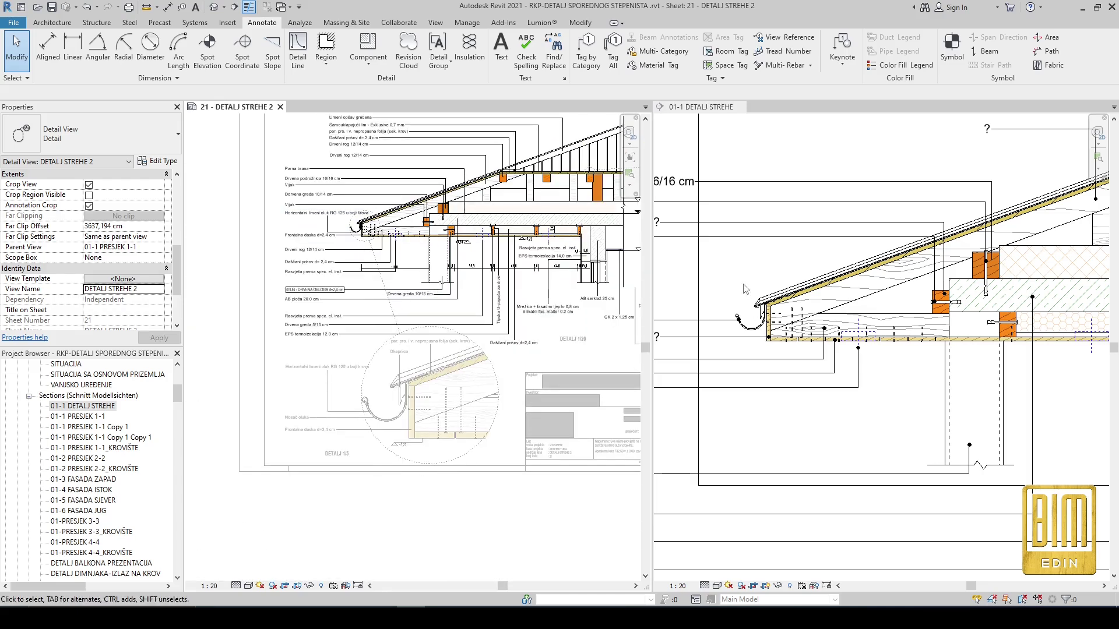
scroll(853, 337, down, 3)
right_click(85, 406)
mouse_move(134, 231)
click(286, 244)
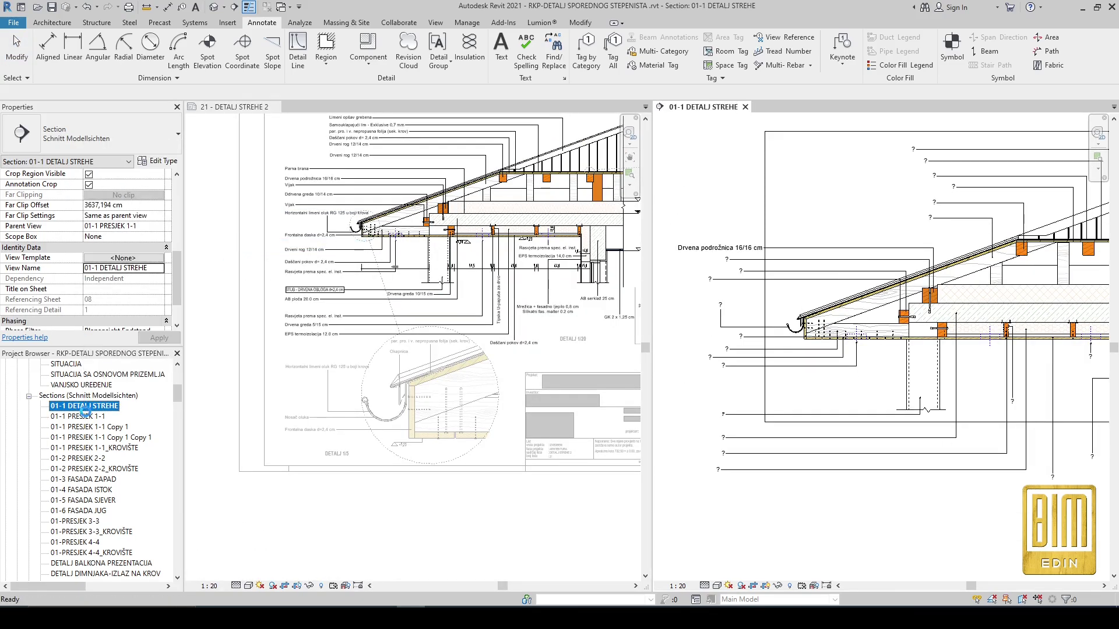
Step: Rename the duplicated view as 01-1 DETALJ STREHE 1/5 and the original as 01-1 DETALJ STREHE 1/20
right_click(89, 417)
click(111, 319)
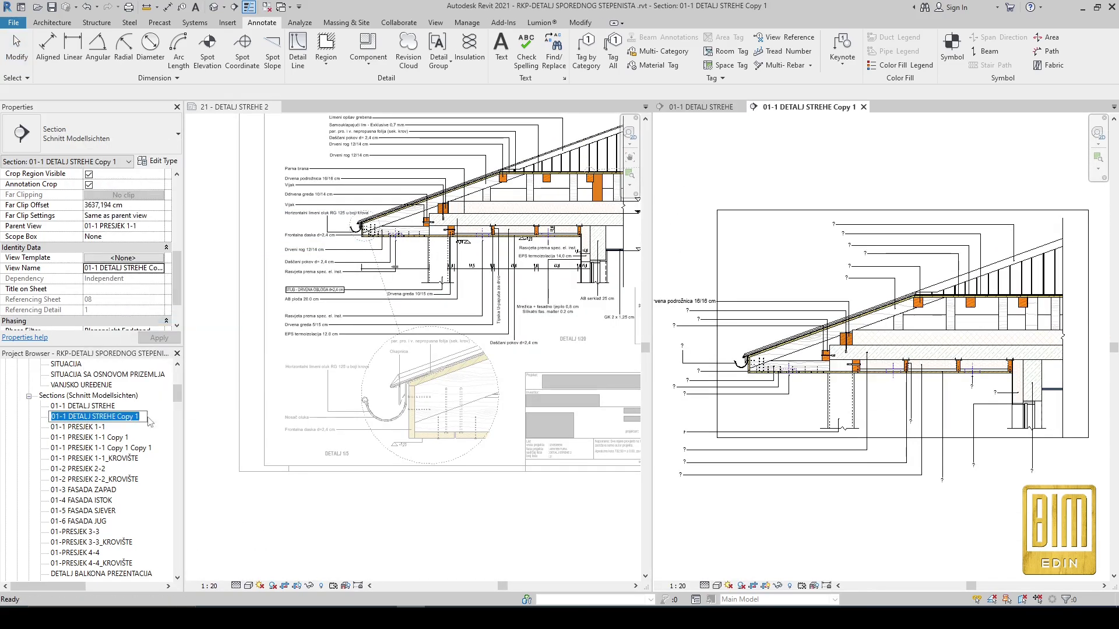
right_click(114, 411)
click(151, 311)
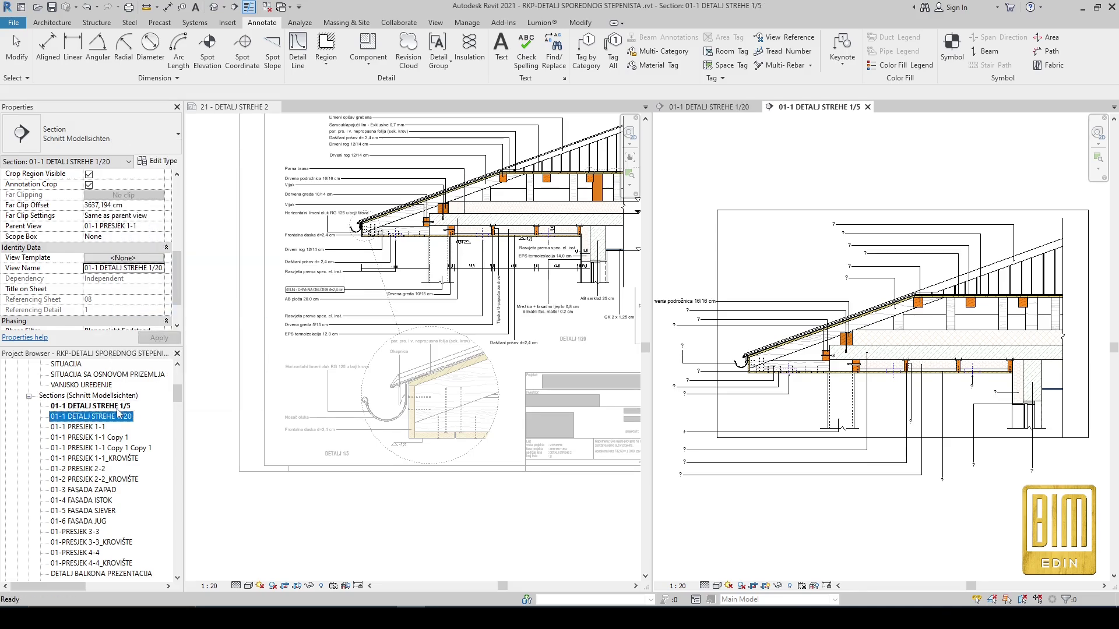
Step: Delete the Drvena podrožnica 16/16 cm tag and the empty roof tags above the slope in 01-1 DETALJ STREHE 1/5
scroll(790, 314, down, 1)
scroll(734, 344, up, 1)
click(771, 292)
right_click(771, 293)
click(801, 270)
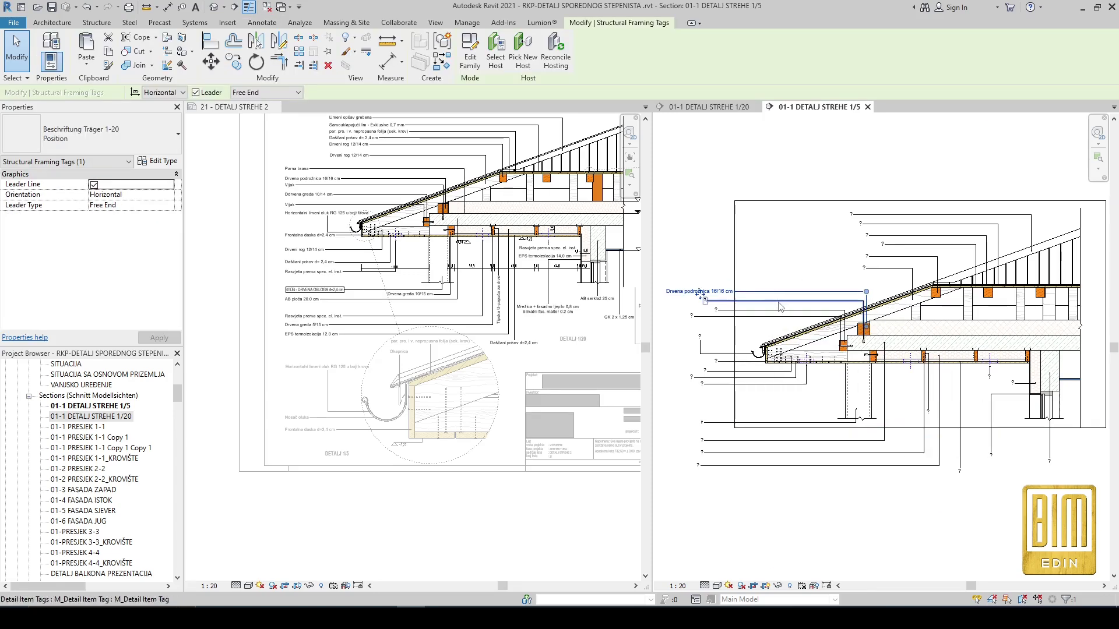
scroll(780, 298, up, 1)
scroll(779, 298, down, 2)
scroll(884, 221, up, 5)
drag(884, 221, 797, 350)
right_click(768, 321)
mouse_move(794, 361)
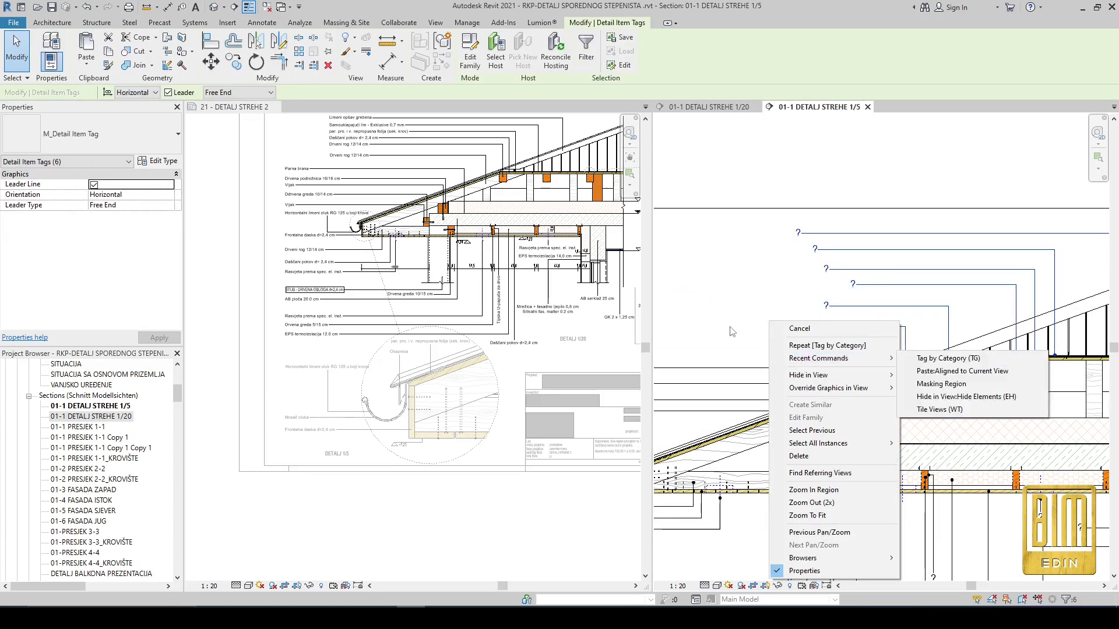
right_click(749, 306)
click(802, 441)
Step: Delete the remaining empty tags away from the eaves, keeping those around the gutter and fascia
scroll(991, 234, down, 2)
scroll(752, 303, up, 2)
drag(892, 379, 857, 281)
right_click(862, 250)
click(889, 385)
scroll(831, 282, down, 2)
scroll(638, 401, down, 2)
scroll(874, 438, up, 3)
drag(751, 487, 719, 350)
right_click(733, 375)
click(778, 252)
scroll(766, 314, down, 4)
scroll(941, 335, up, 1)
Step: Shrink the view's crop region on all sides so it frames only the eaves with the gutter and fascia
click(806, 274)
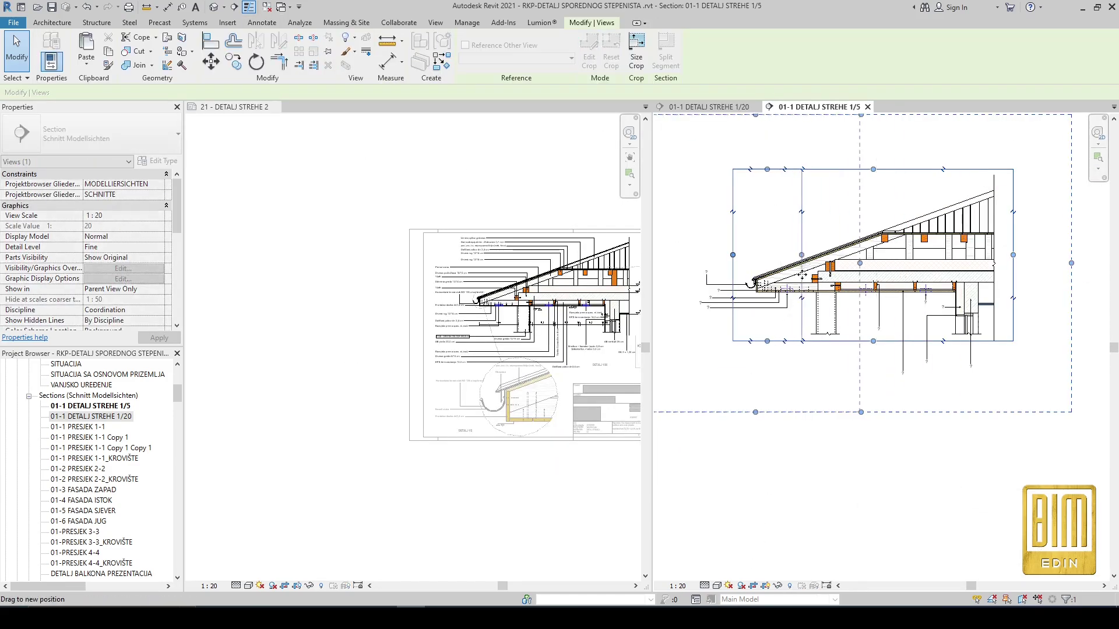
drag(774, 278, 774, 278)
scroll(531, 397, up, 3)
scroll(774, 291, up, 3)
scroll(801, 243, up, 1)
drag(796, 241, 805, 240)
drag(758, 412, 758, 372)
middle_drag(834, 275, 873, 363)
scroll(873, 363, down, 2)
drag(830, 252, 830, 349)
scroll(843, 445, up, 2)
right_click(944, 350)
click(980, 230)
click(878, 240)
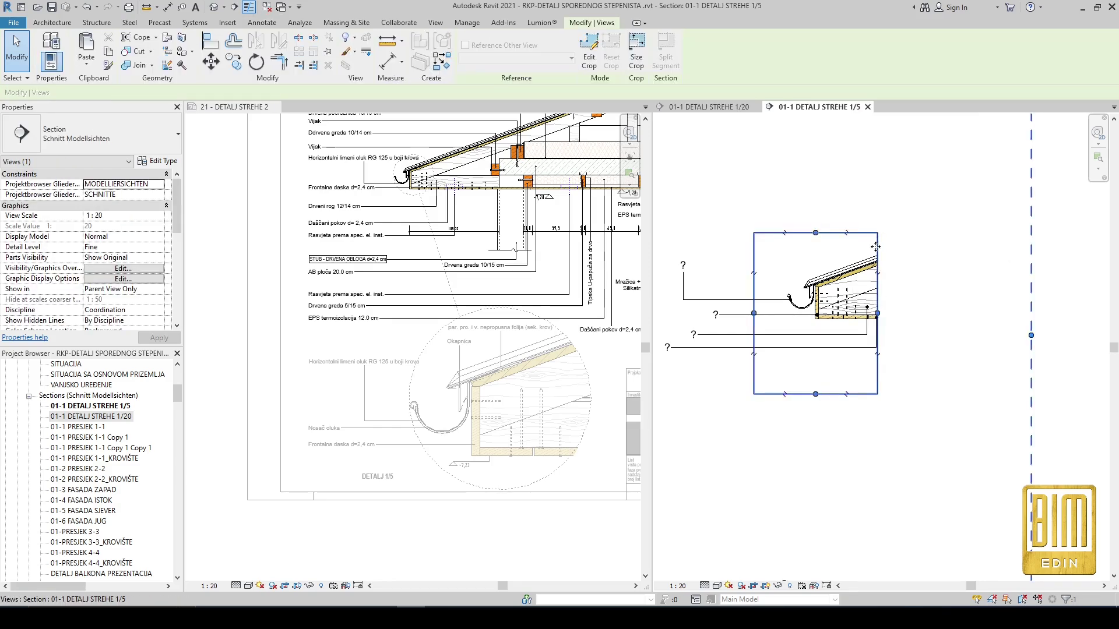
Step: Set the view scale to 1:5 and pull the gutter-side crop edge closer to the gutter
click(807, 351)
click(678, 586)
click(679, 458)
click(736, 371)
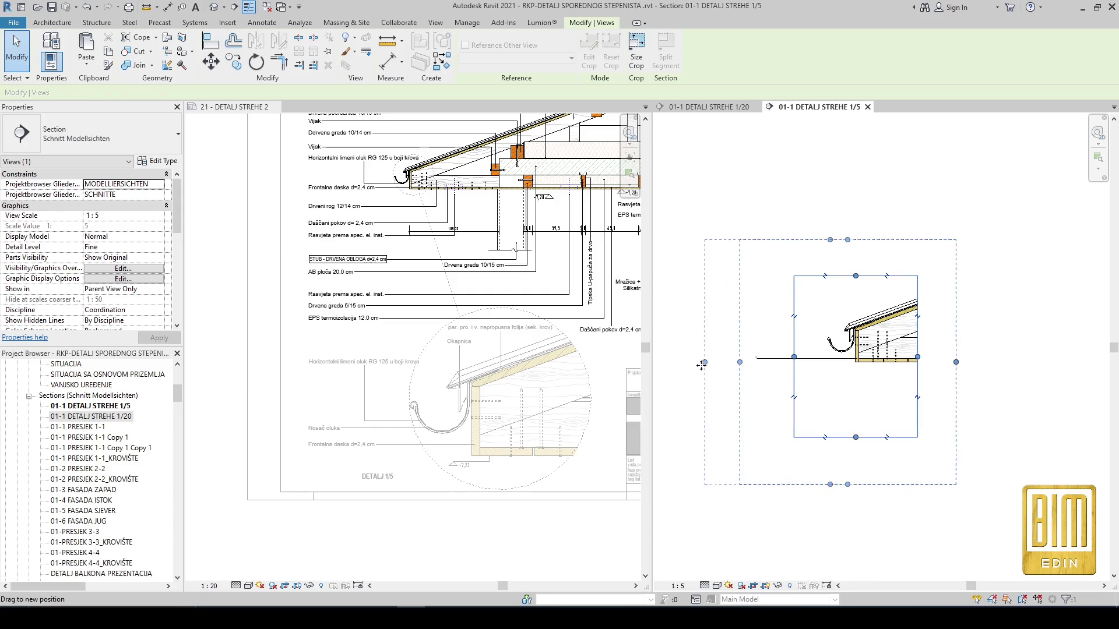
scroll(892, 356, up, 5)
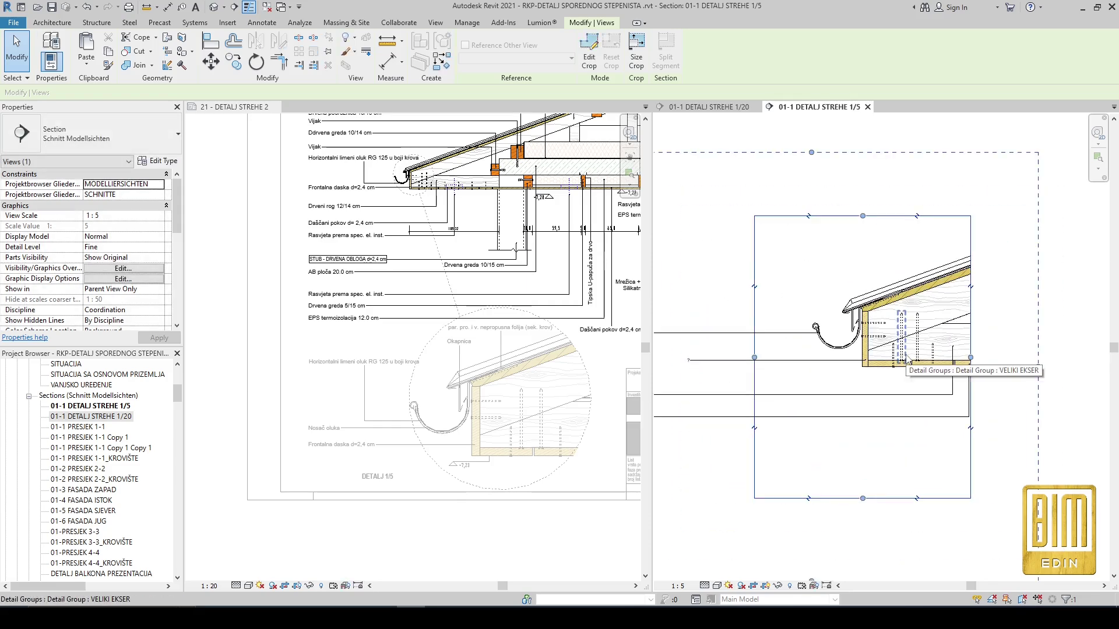
scroll(906, 351, down, 2)
drag(732, 356, 767, 355)
scroll(879, 346, down, 2)
Step: Align the three gutter and fascia tags in one column and correct the elbow of the lowest leader
click(753, 353)
scroll(739, 359, up, 3)
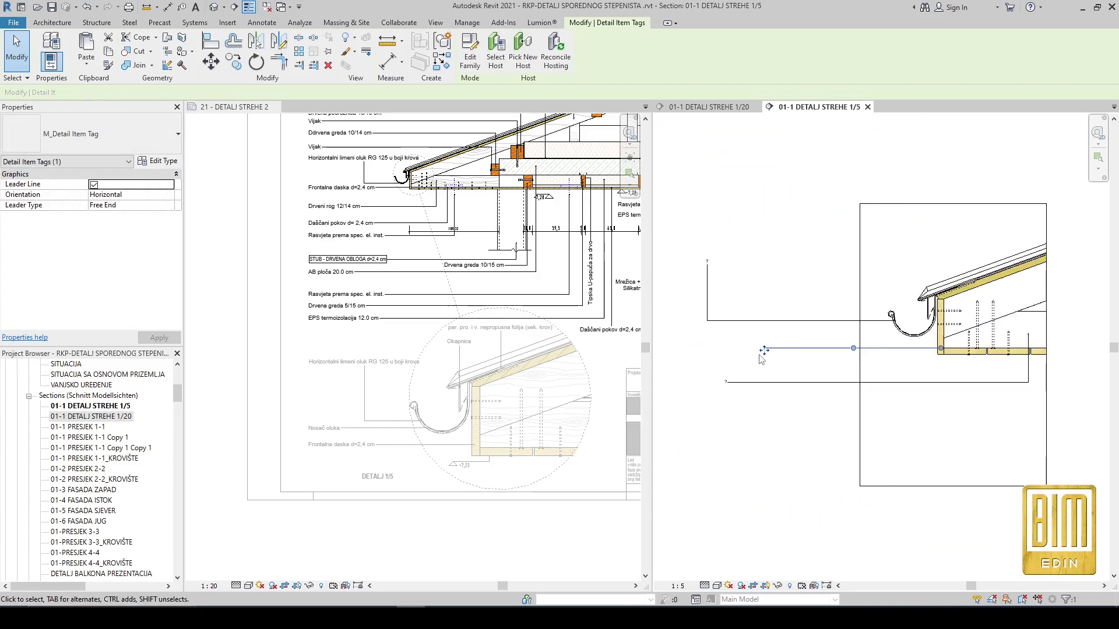
scroll(774, 355, up, 2)
middle_drag(756, 350, 730, 360)
scroll(813, 339, down, 2)
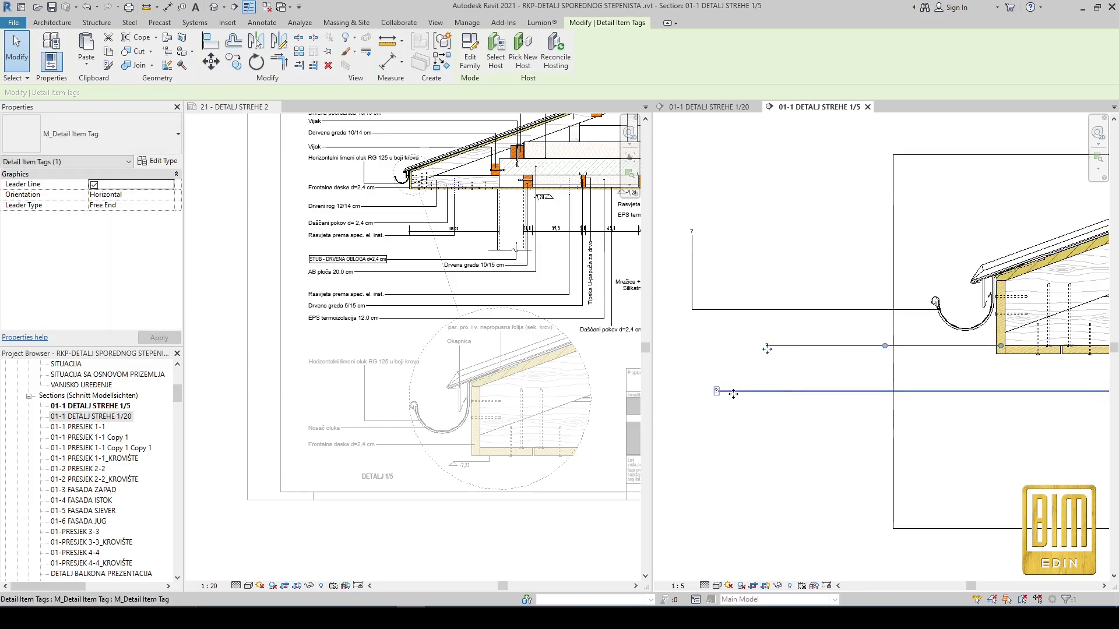
scroll(710, 402, up, 4)
drag(727, 380, 845, 379)
scroll(786, 396, down, 5)
scroll(741, 262, up, 1)
drag(742, 261, 840, 259)
click(801, 336)
scroll(800, 335, down, 3)
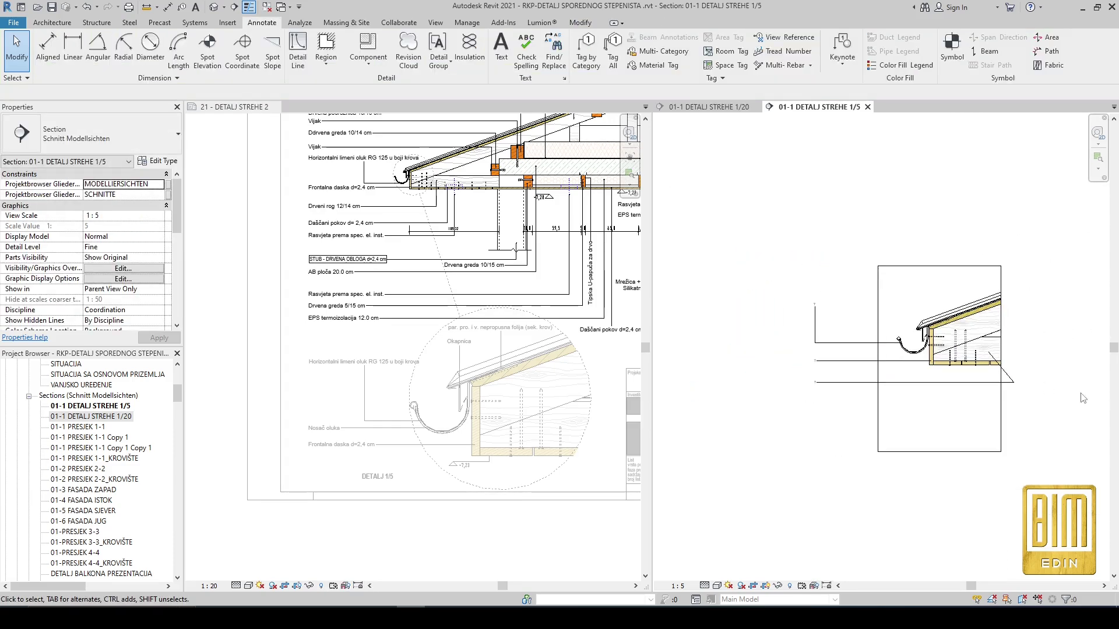
scroll(1000, 385, up, 2)
click(1001, 382)
drag(1020, 381, 982, 382)
Step: Tag the membrane filled region and the drip edge by category, placing both tags above the roof slope
scroll(880, 287, up, 1)
click(262, 22)
click(406, 50)
scroll(939, 282, up, 2)
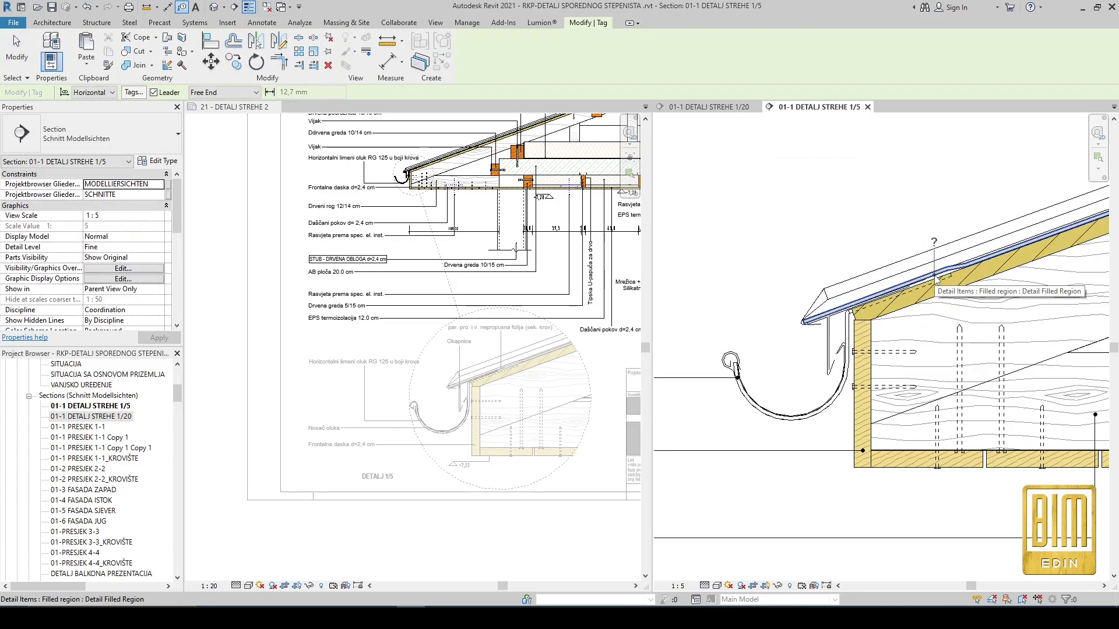
scroll(935, 276, down, 1)
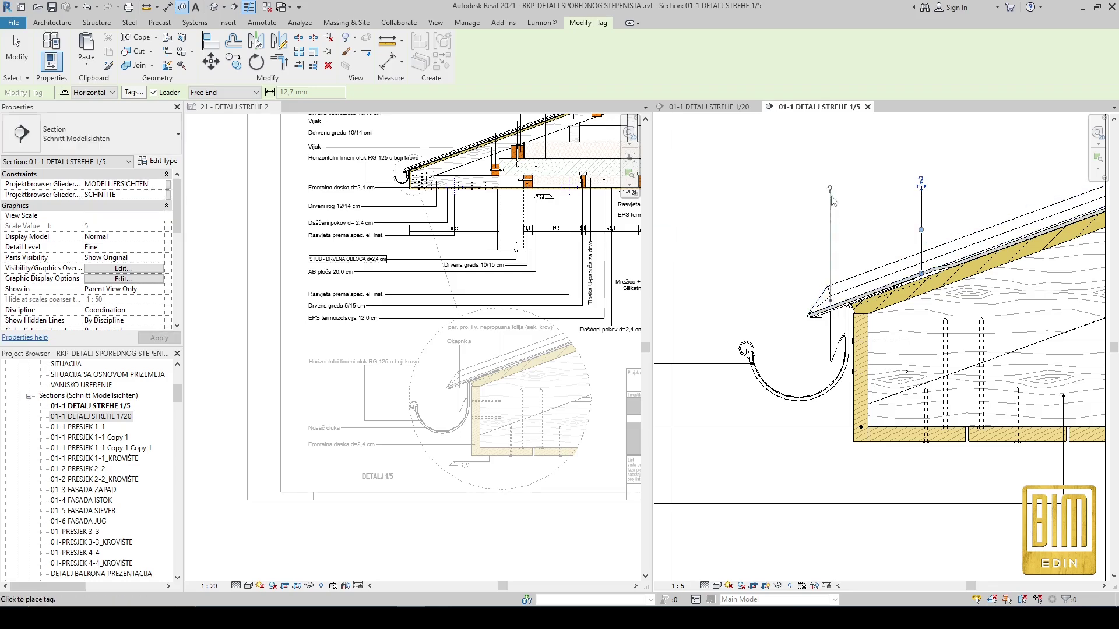
scroll(910, 239, down, 4)
key(Escape)
Step: Move the column of three tags closer to the gutter and straighten the lowest tag's leader to vertical
click(760, 306)
scroll(760, 307, up, 4)
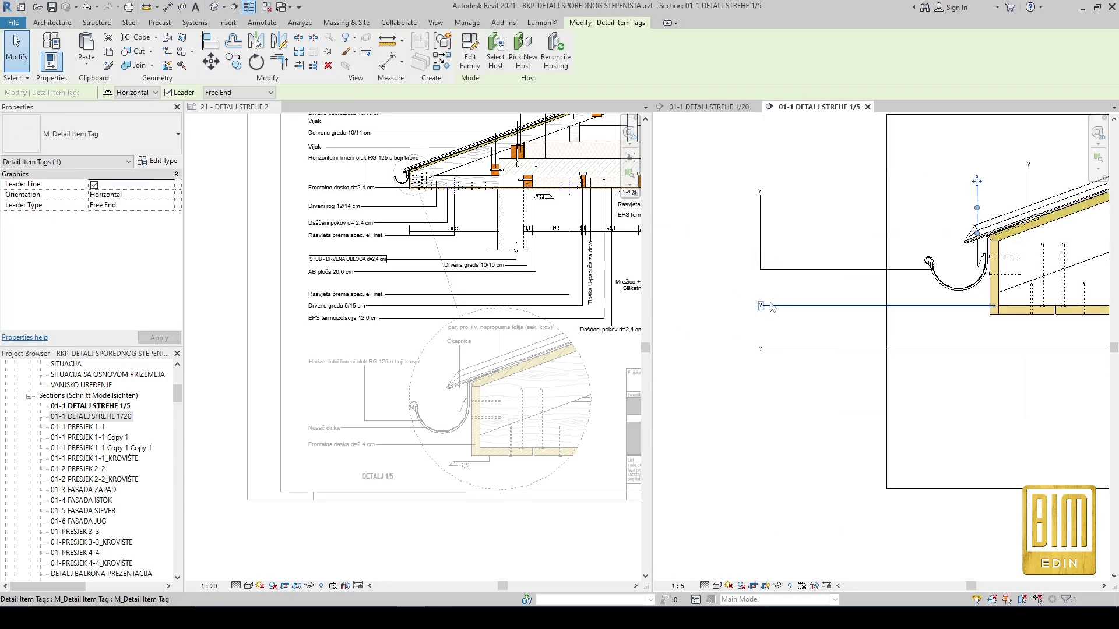
drag(938, 387, 938, 394)
double_click(937, 296)
drag(936, 315, 936, 316)
scroll(862, 352, down, 3)
click(799, 236)
scroll(790, 240, up, 3)
drag(822, 186, 1003, 186)
click(753, 329)
scroll(767, 329, down, 3)
click(1032, 375)
scroll(1033, 376, up, 1)
drag(1036, 374, 961, 374)
click(949, 394)
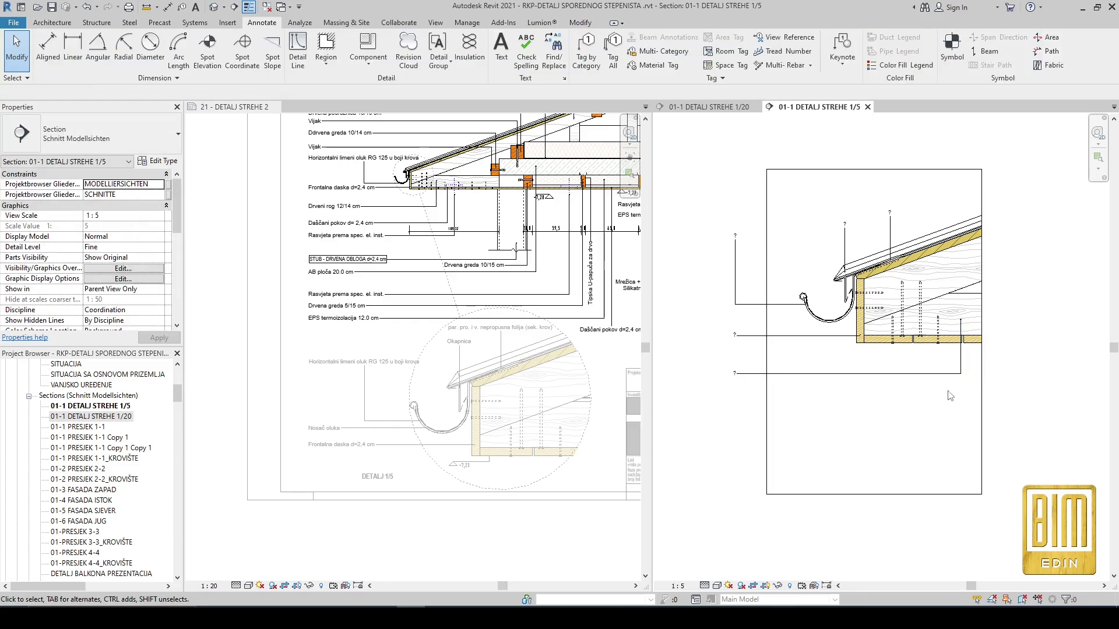
Step: Raise the lower crop edge to just below the tags and activate the DETALJ 1/5 viewport on sheet 21 for reference
scroll(864, 413, down, 1)
click(854, 475)
drag(872, 475, 867, 398)
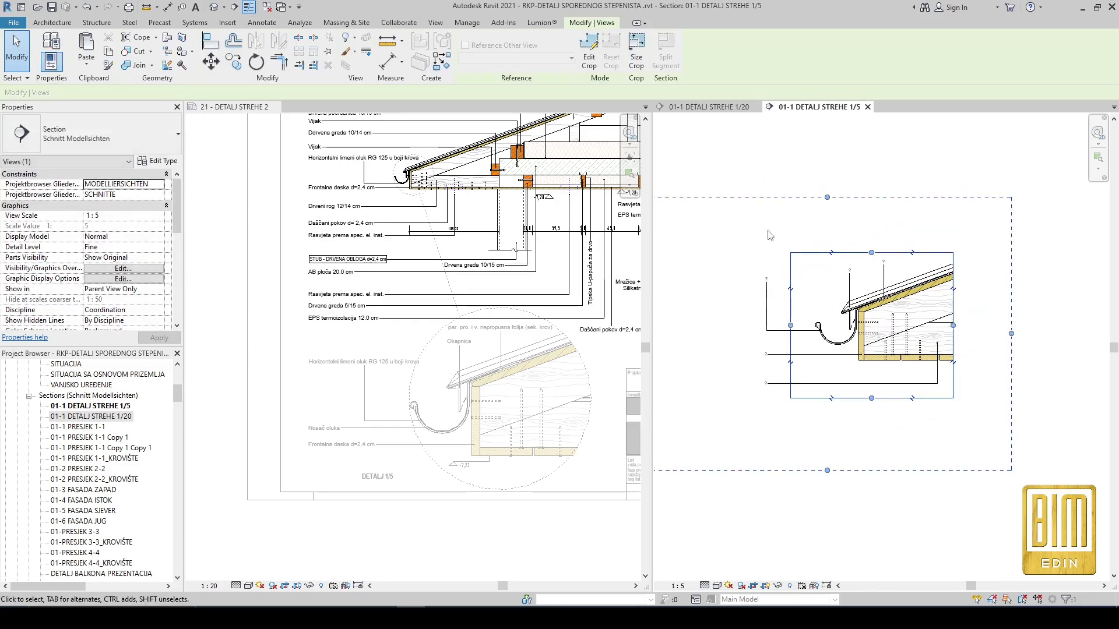
scroll(488, 350, up, 1)
double_click(401, 355)
scroll(403, 433, down, 1)
click(784, 405)
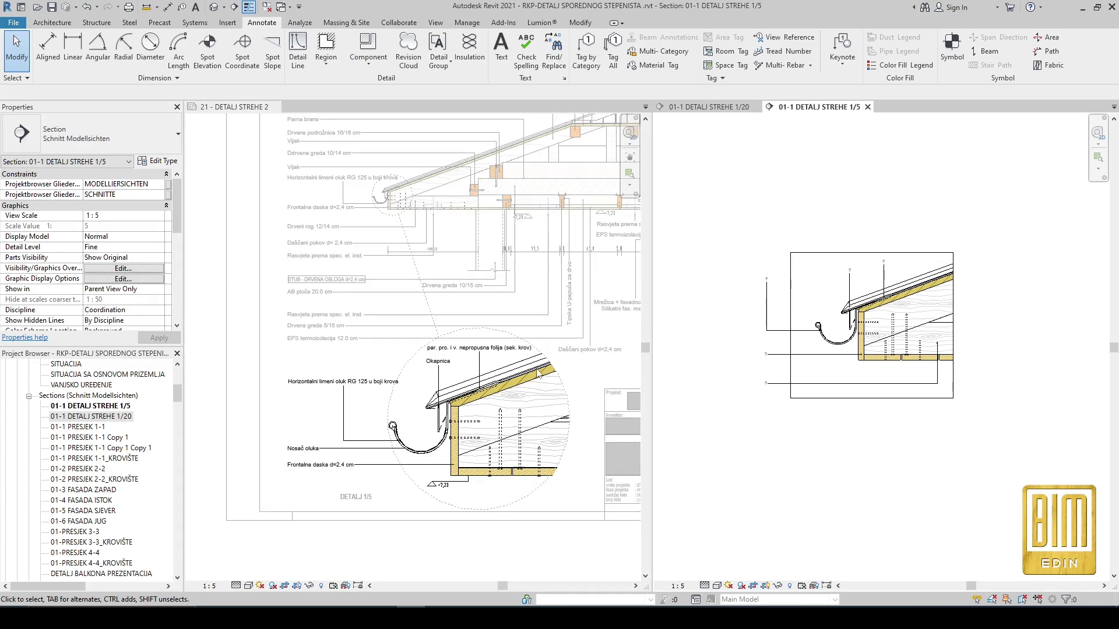
scroll(540, 356, up, 2)
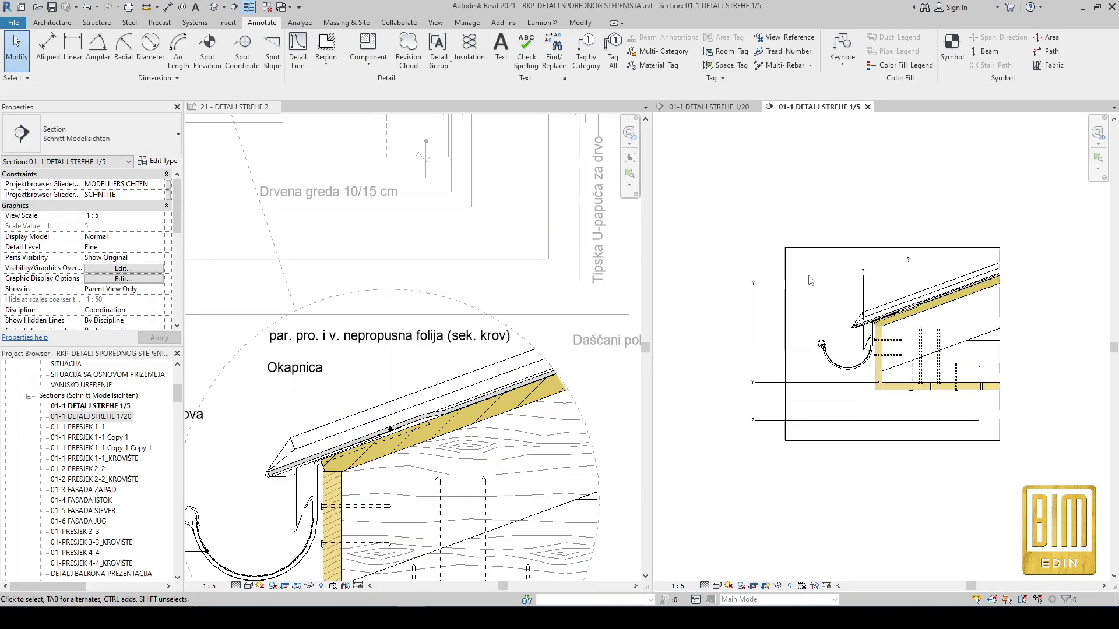
Step: Edit the crop boundary of the 1/5 view, replacing the rectangle with a near-circular 36-sided polygon around the eaves
click(785, 284)
double_click(810, 247)
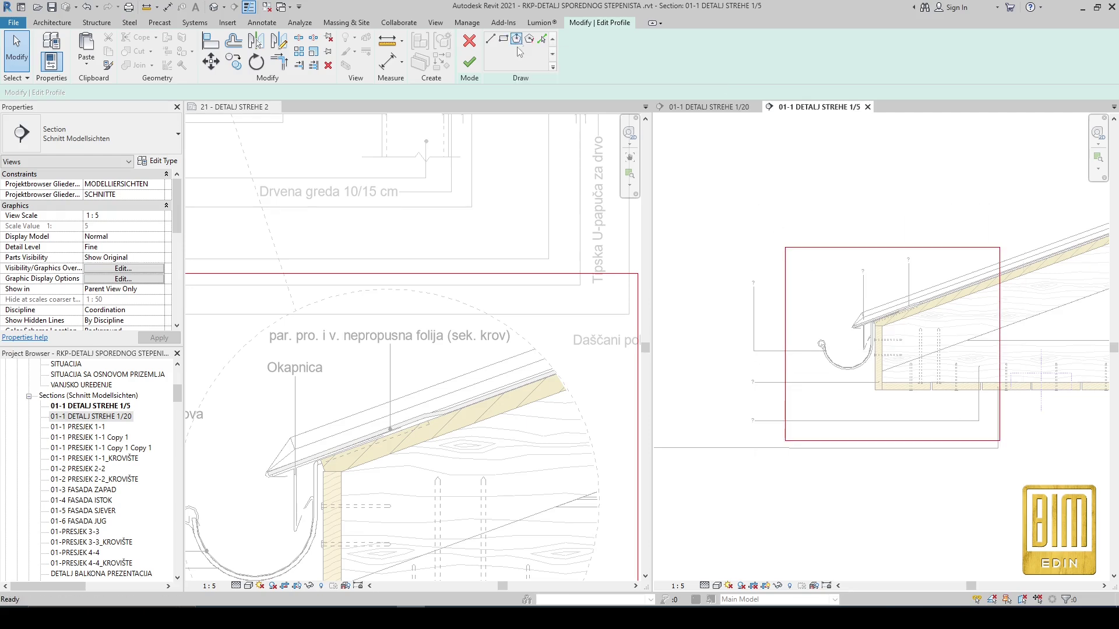
click(898, 357)
click(979, 272)
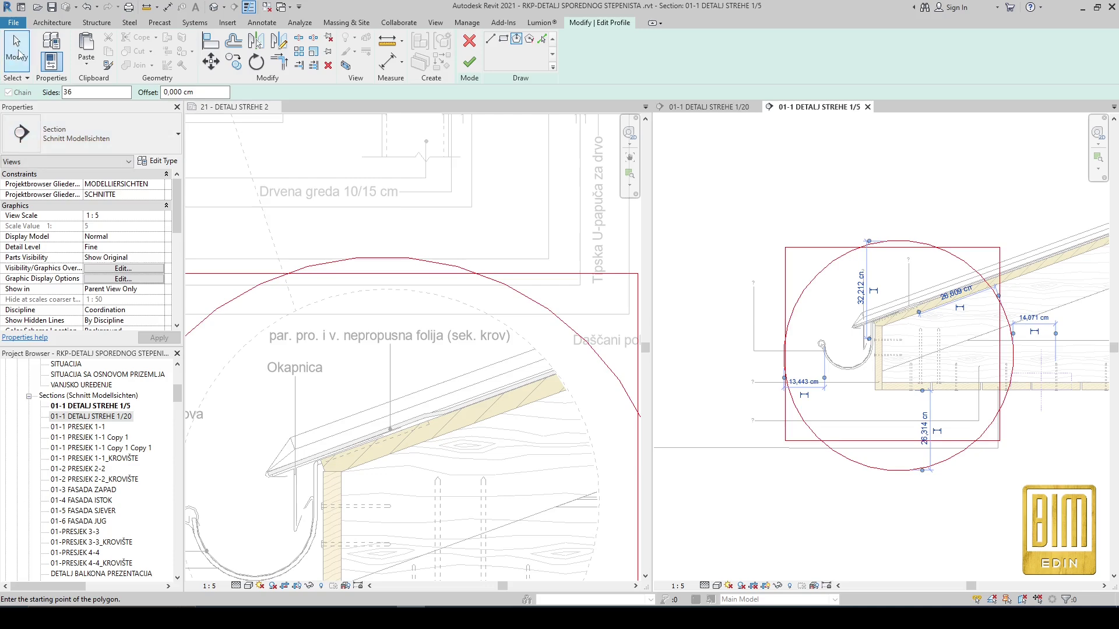
key(Escape)
key(Escape)
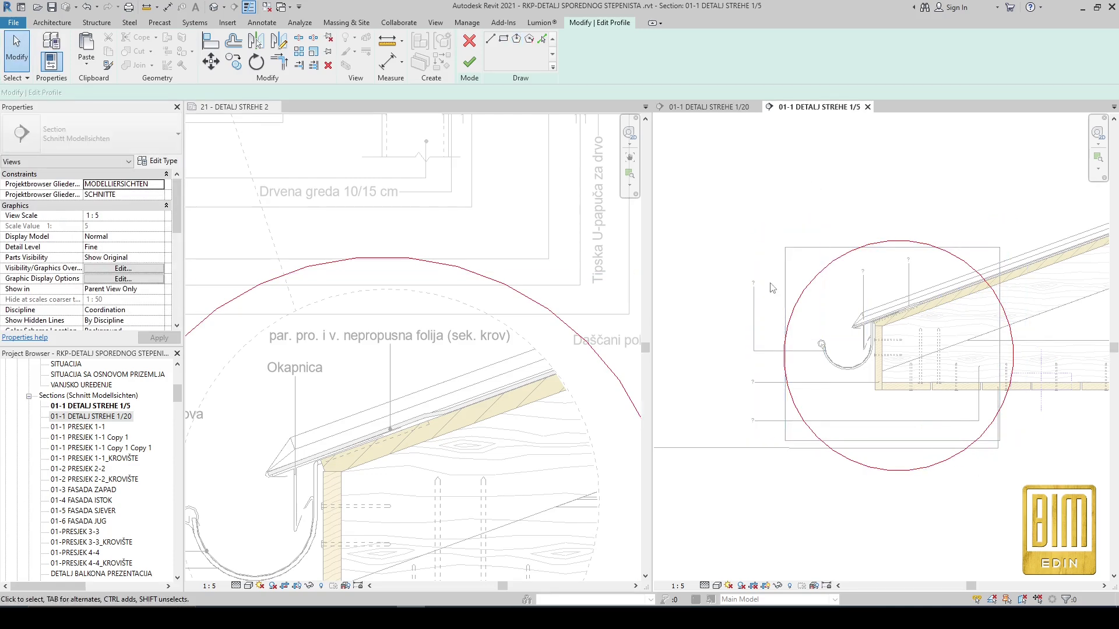
click(469, 61)
scroll(813, 295, down, 3)
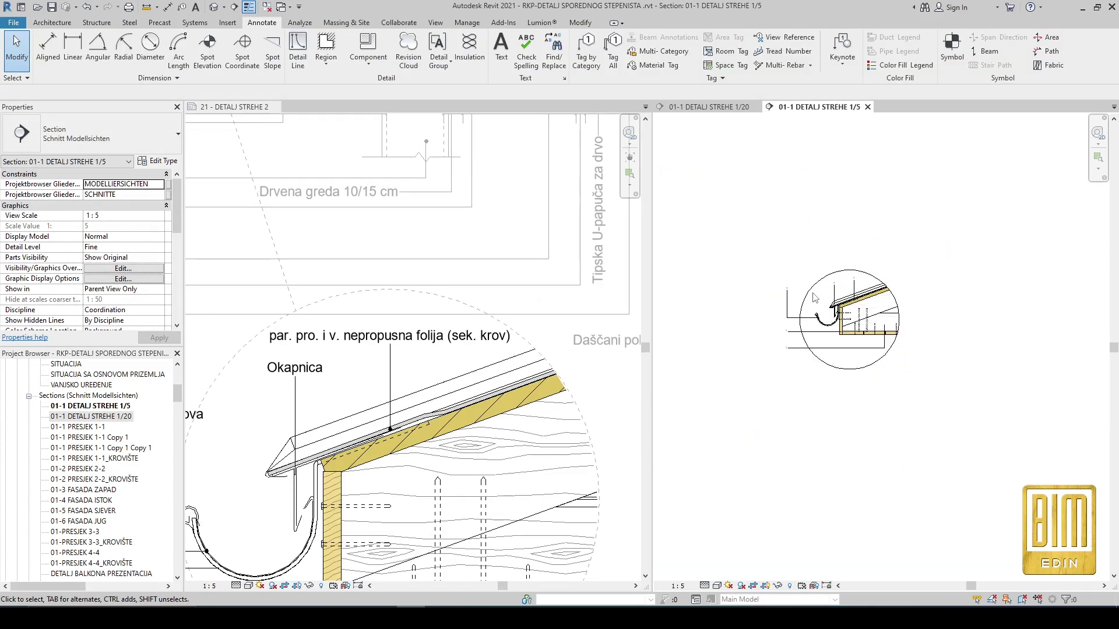
Step: Fill the membrane tag with par. pro. i v. nepropusna folija (sek. krov), copied from the sheet's 1/5 detail
scroll(525, 361, down, 5)
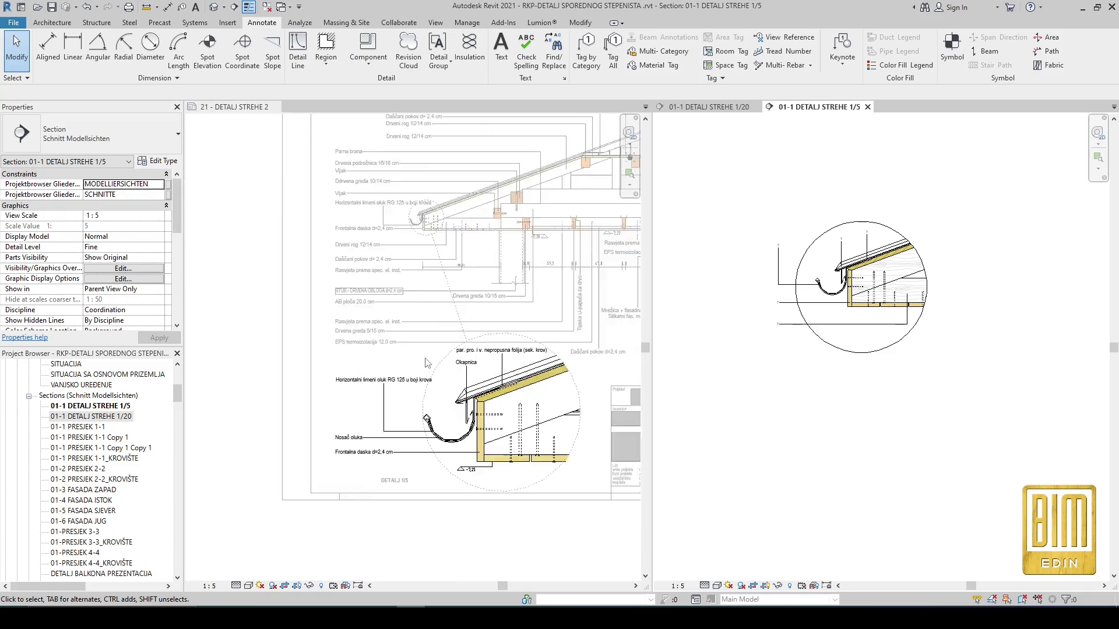
click(514, 367)
scroll(513, 362, up, 3)
scroll(844, 243, up, 3)
click(842, 257)
scroll(843, 261, down, 1)
click(534, 334)
double_click(536, 337)
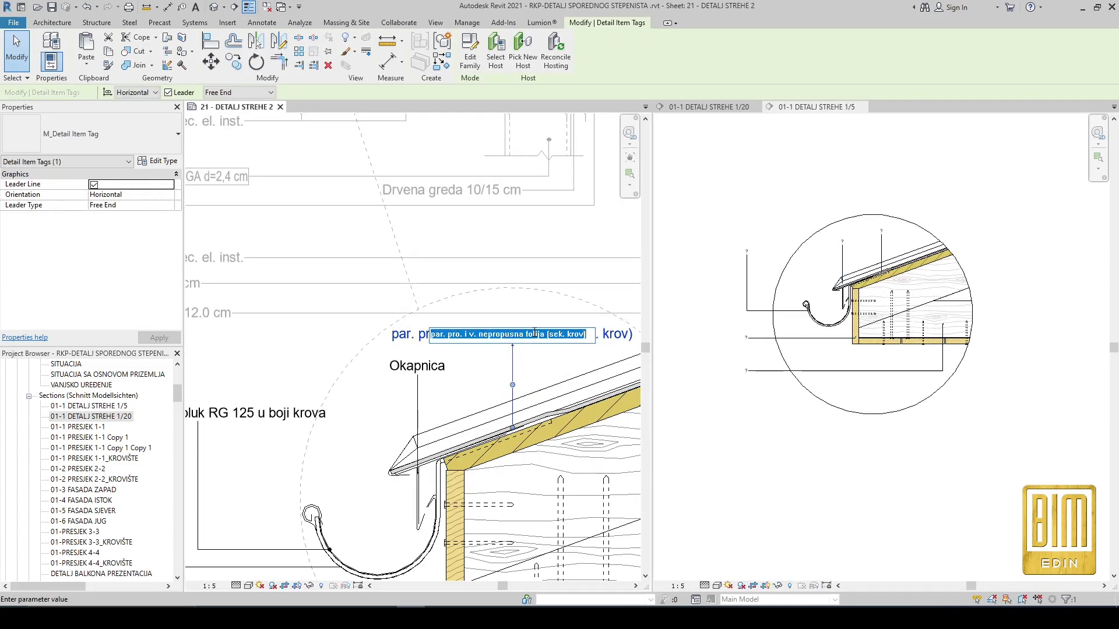
click(745, 430)
scroll(880, 244, up, 3)
double_click(867, 225)
click(819, 283)
Step: Fill the drip edge tag with Okapnica, matching the detail on sheet 21
scroll(846, 272, down, 2)
click(417, 369)
double_click(422, 367)
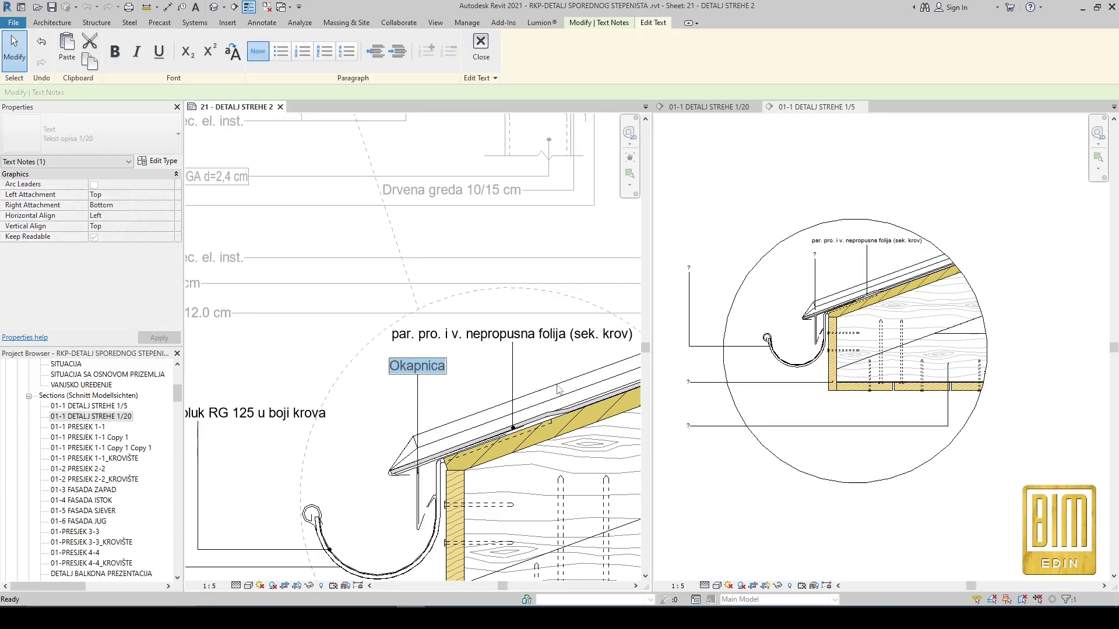
click(563, 407)
scroll(814, 253, up, 3)
double_click(814, 253)
text(Okapnica)
click(878, 280)
scroll(915, 300, down, 3)
scroll(526, 399, down, 2)
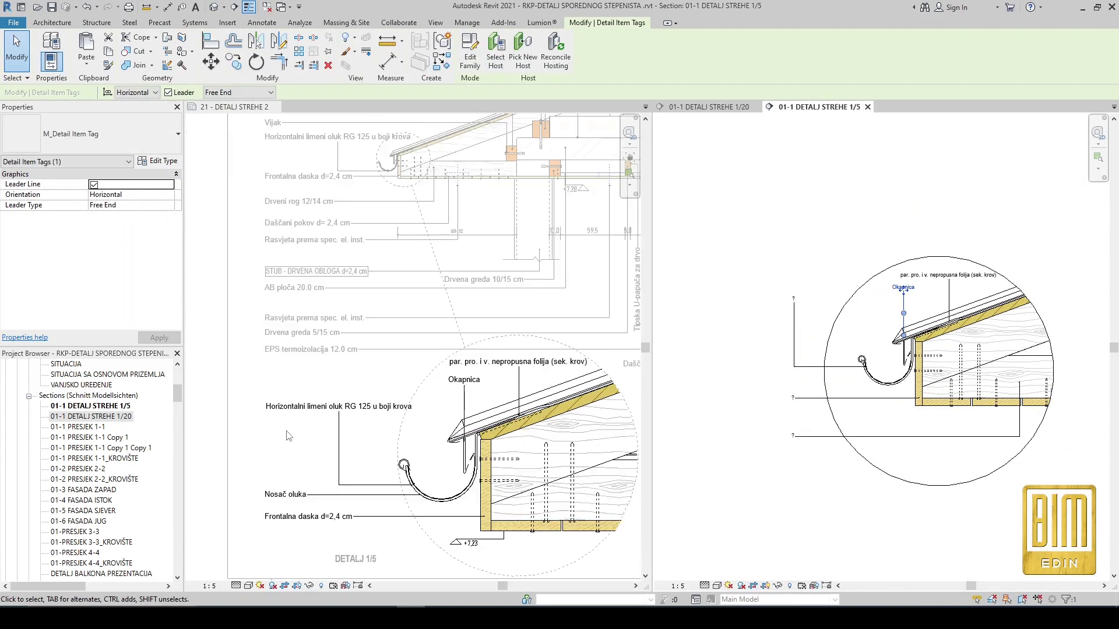
Step: Copy Horizontalni limeni oluk RG 125 u boji krova from the sheet detail into the gutter tag
scroll(275, 426, up, 1)
double_click(327, 397)
right_click(325, 394)
click(341, 431)
click(380, 360)
scroll(805, 312, up, 3)
double_click(763, 268)
right_click(768, 266)
click(794, 317)
click(806, 314)
scroll(806, 314, down, 4)
scroll(422, 457, down, 2)
scroll(355, 478, up, 3)
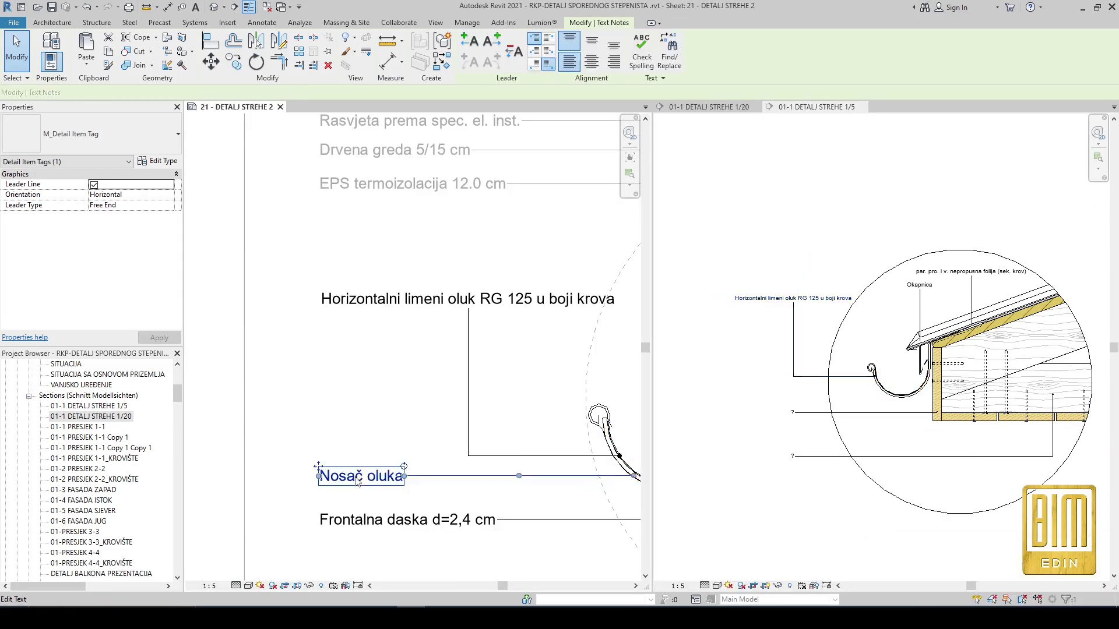
Step: Copy Nosač oluka from the sheet detail into the empty tag below the gutter tag
right_click(337, 477)
click(361, 295)
scroll(797, 416, up, 2)
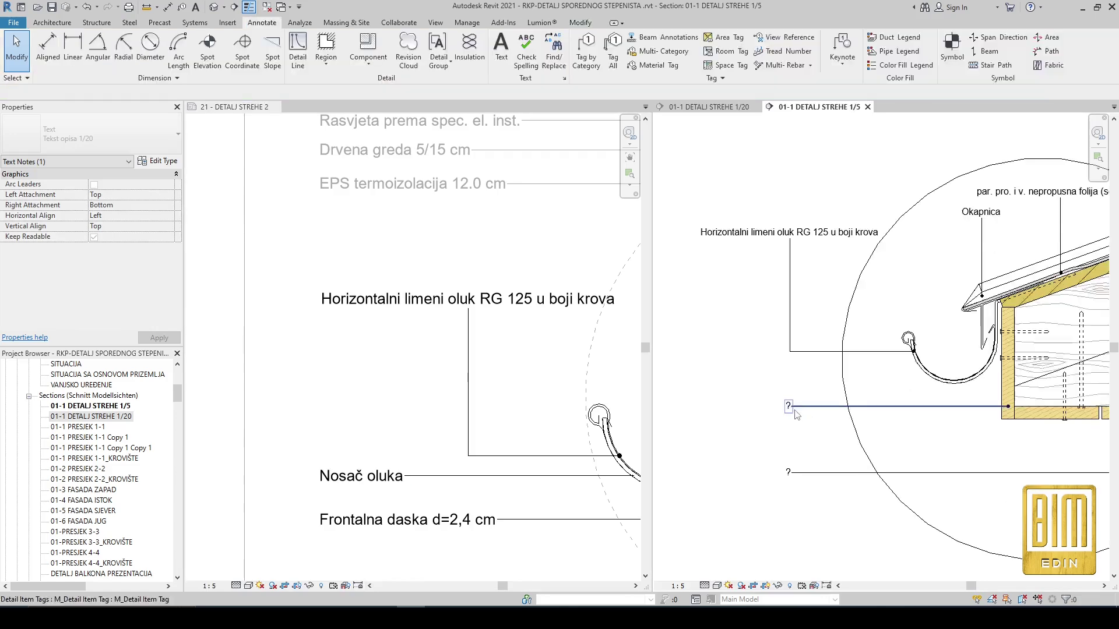
double_click(788, 406)
right_click(786, 402)
click(816, 443)
scroll(815, 443, down, 3)
Step: Copy Frontalna daska d=2,4 cm from the sheet detail into the lowest empty tag
double_click(402, 520)
drag(497, 522, 319, 523)
right_click(336, 522)
click(361, 339)
scroll(790, 421, up, 2)
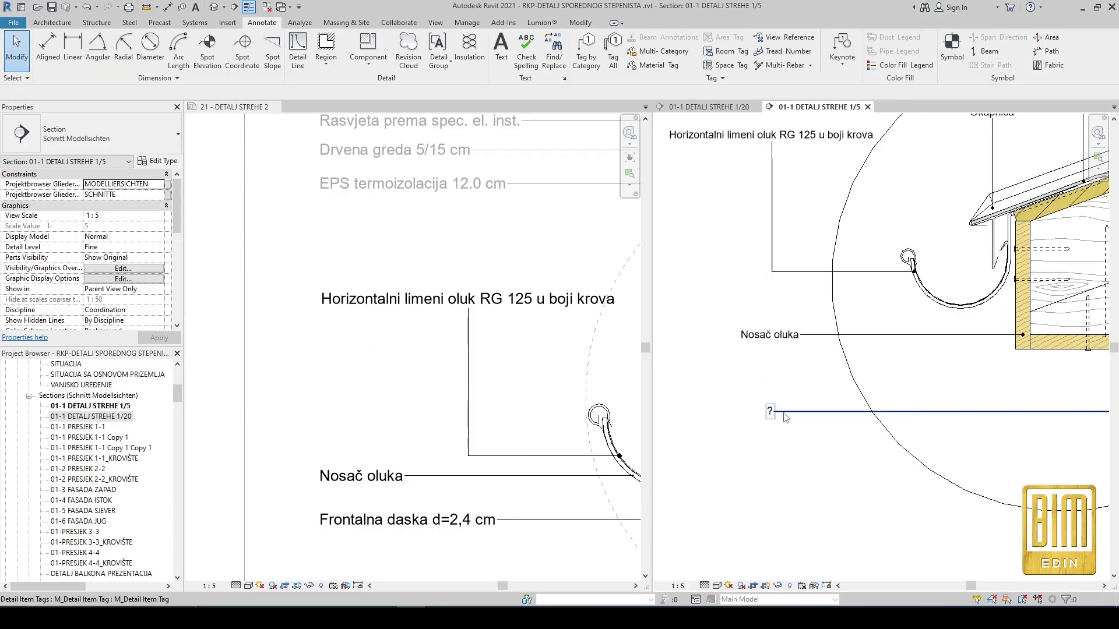
double_click(785, 415)
right_click(752, 411)
click(775, 452)
scroll(780, 387, down, 3)
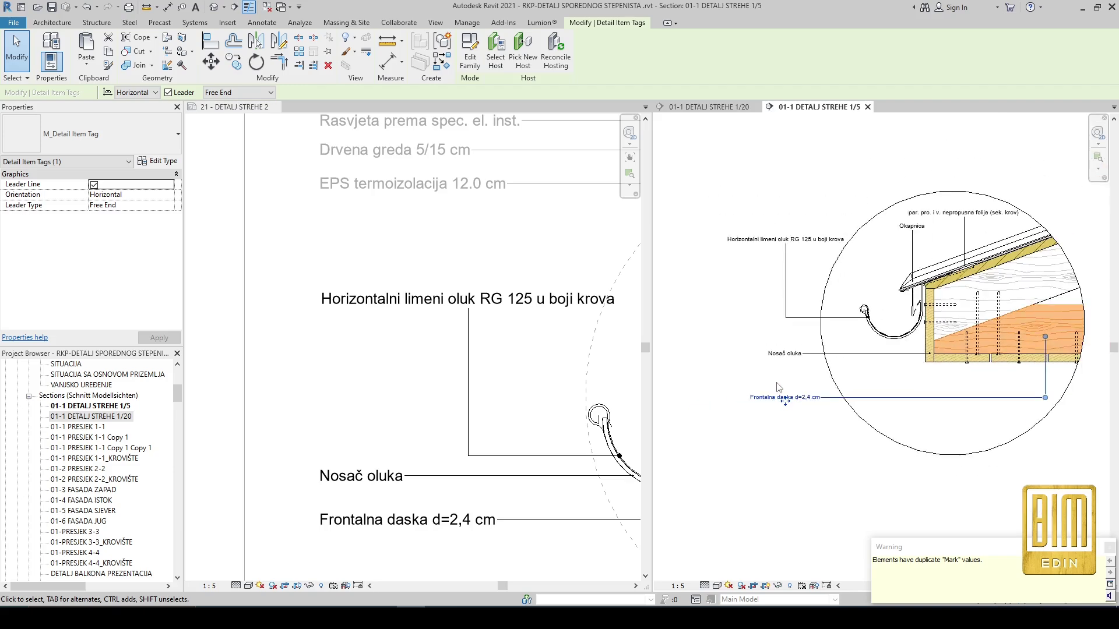
Step: Align the gutter, Nosač oluka and Frontalna daska tags along their text starts and straighten the lowest leader
drag(788, 248, 820, 246)
scroll(800, 350, up, 2)
click(781, 413)
scroll(758, 443, down, 3)
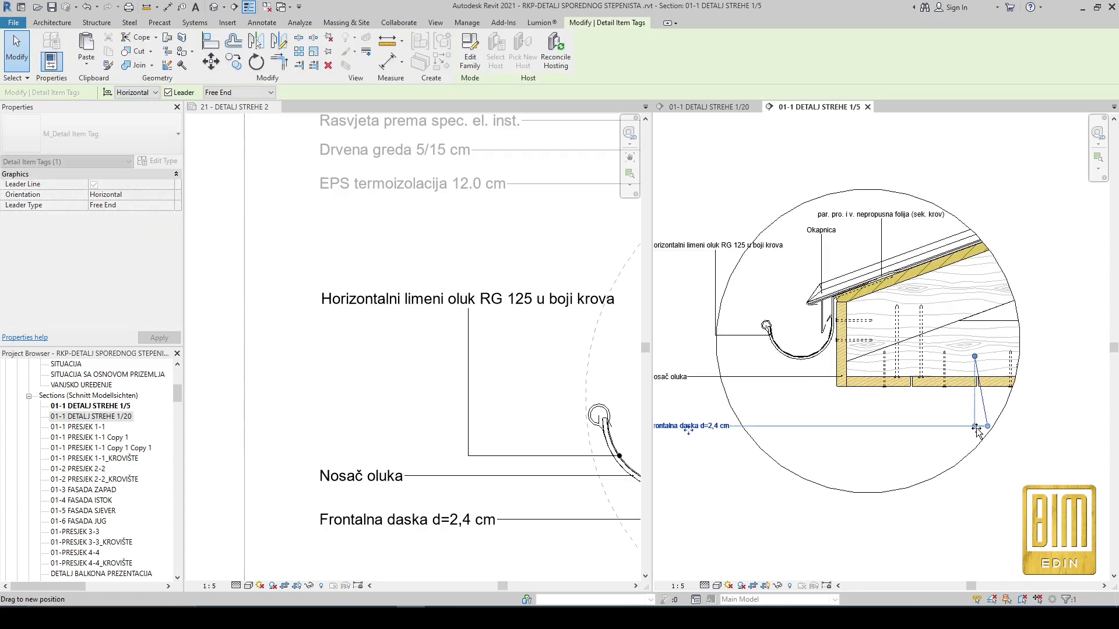
click(770, 506)
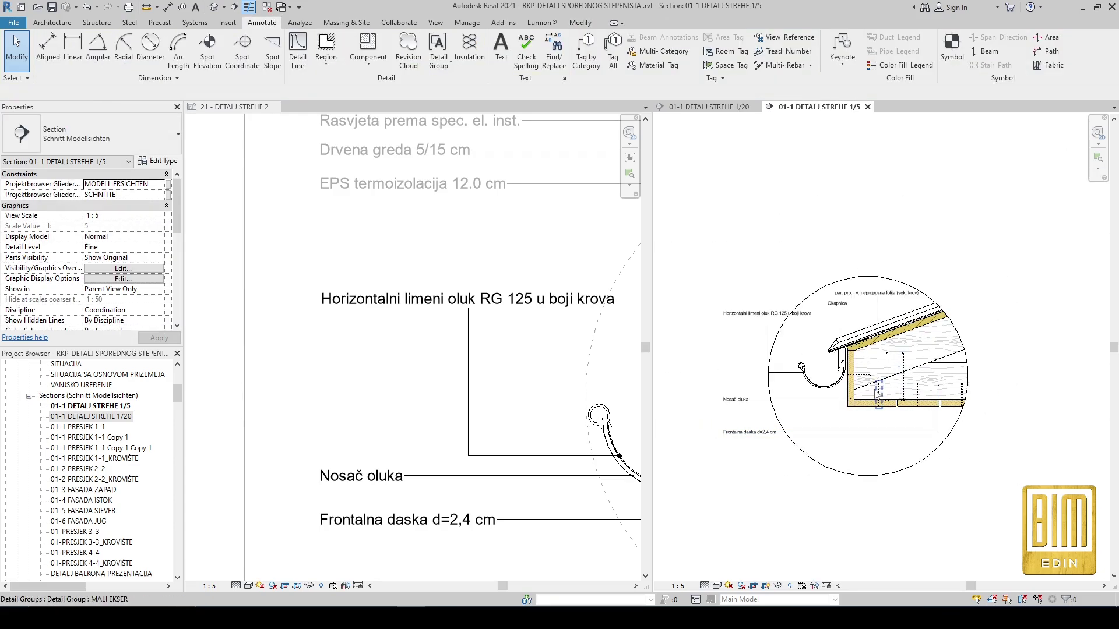
scroll(816, 396, up, 2)
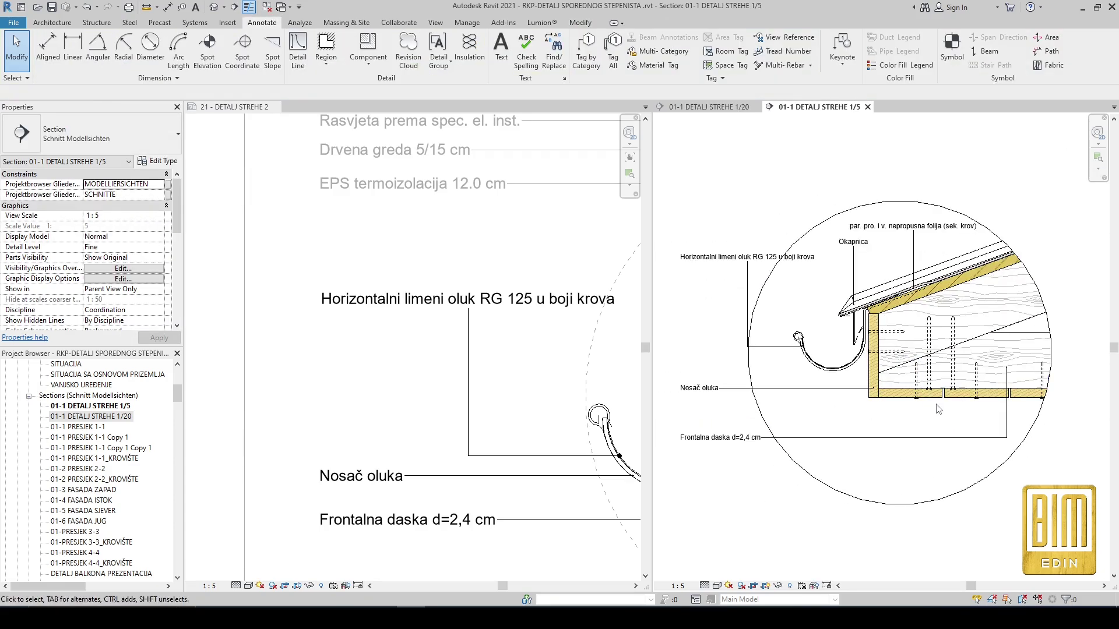
Step: Tag the eaves' underside boarding and the rafter's wood region with detail item tags on free-end leaders
click(585, 50)
scroll(905, 407, up, 2)
click(907, 385)
click(906, 422)
scroll(907, 424, down, 3)
click(742, 423)
scroll(922, 349, up, 1)
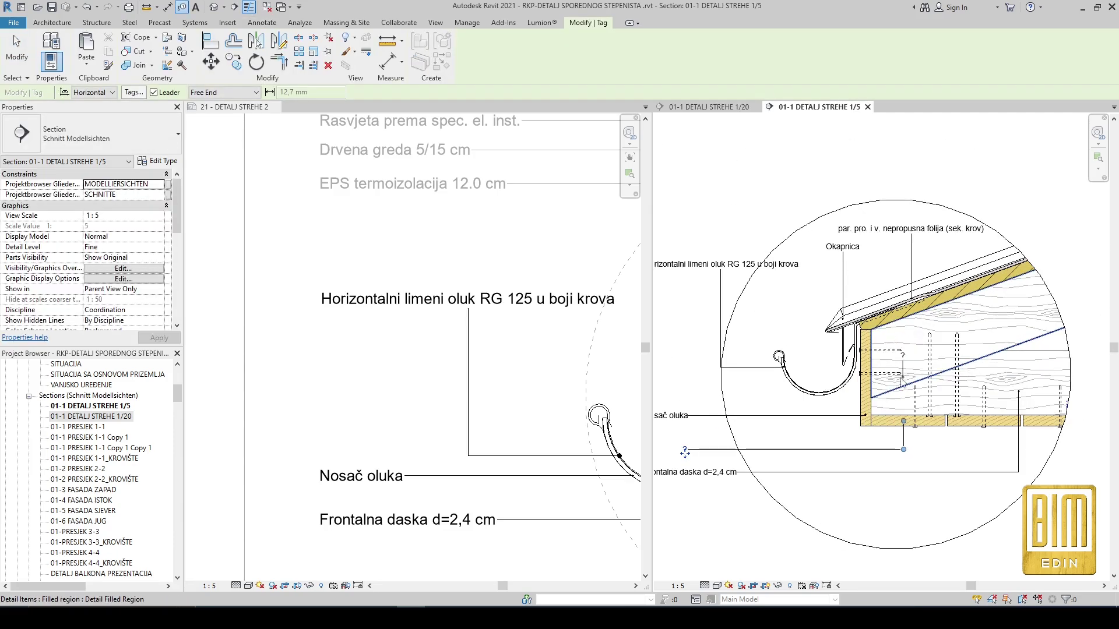
scroll(907, 382, down, 1)
scroll(914, 369, up, 3)
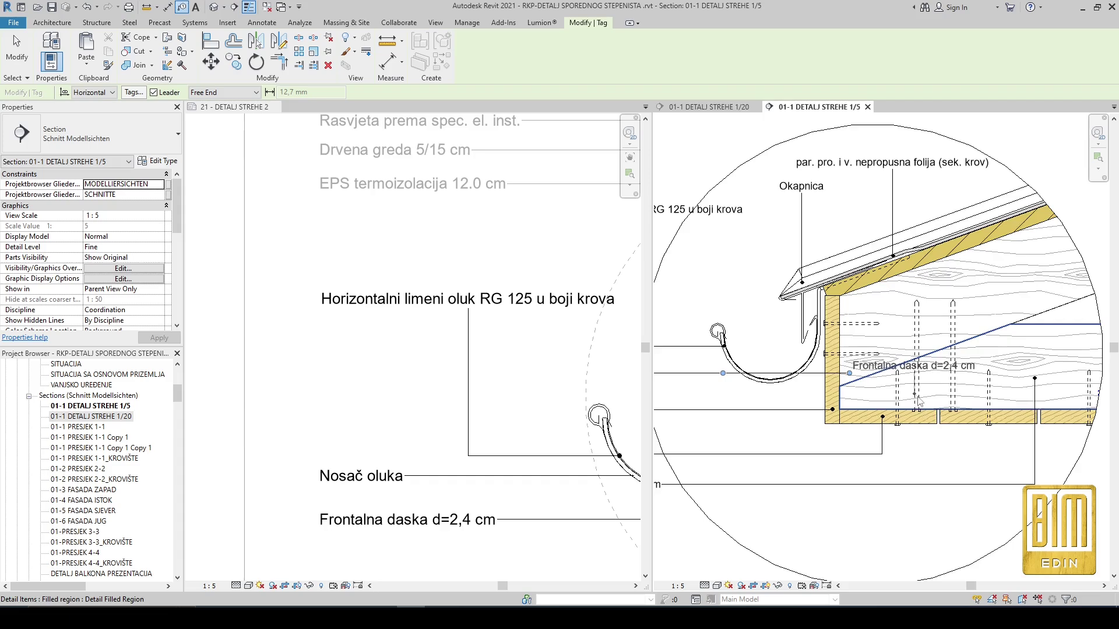
Step: Place a text note reading EKSER 20 beneath the second long nail and straighten its leader up to the nail
click(270, 25)
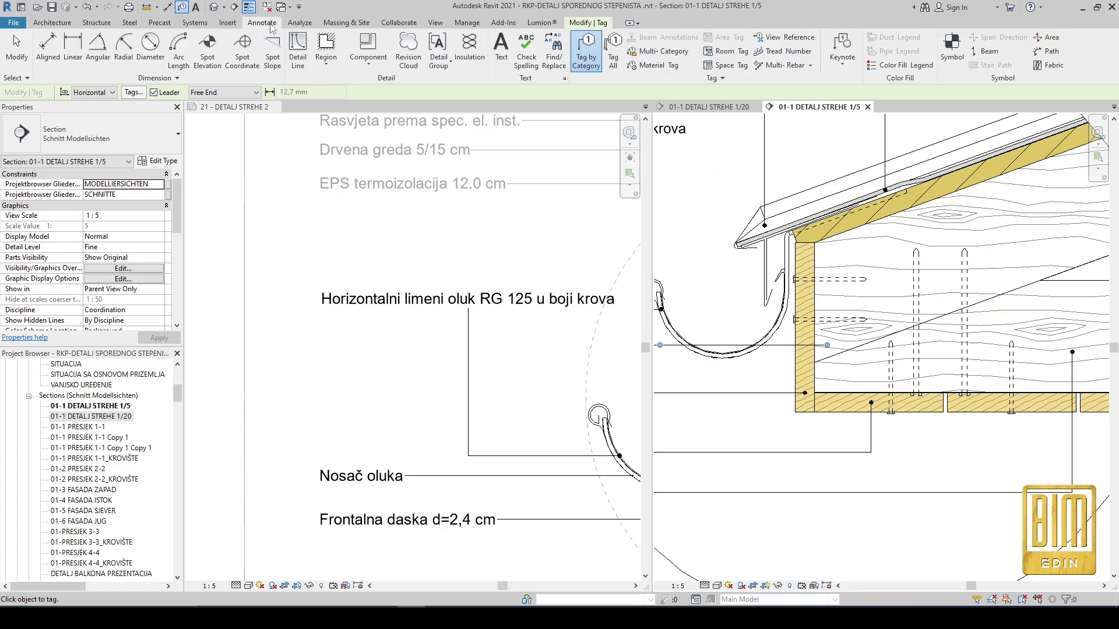
click(499, 48)
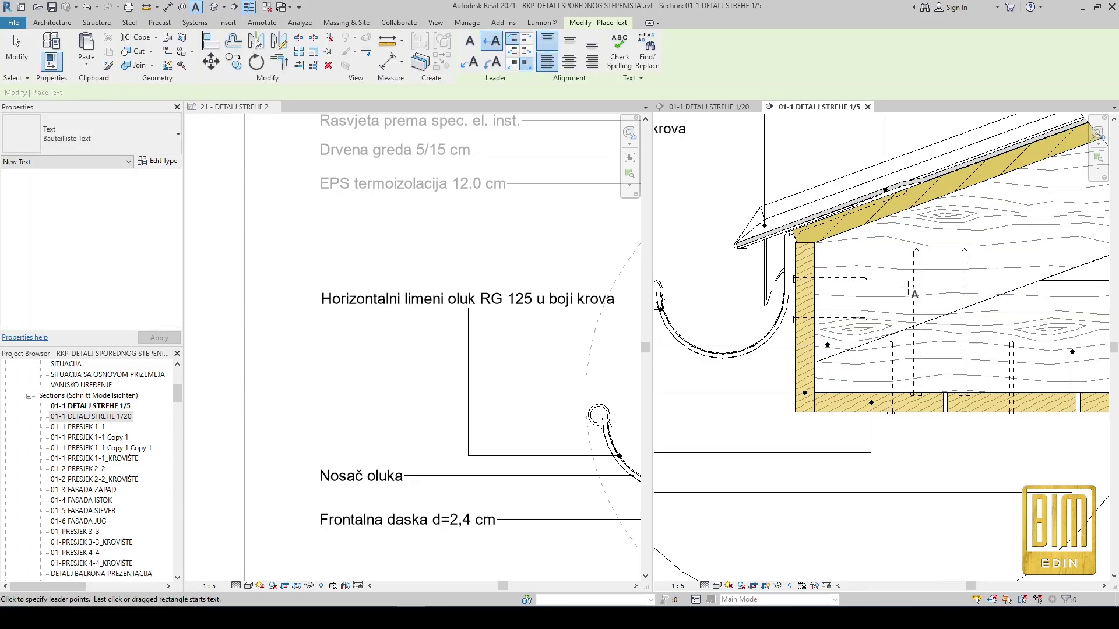
scroll(942, 309, down, 2)
click(959, 435)
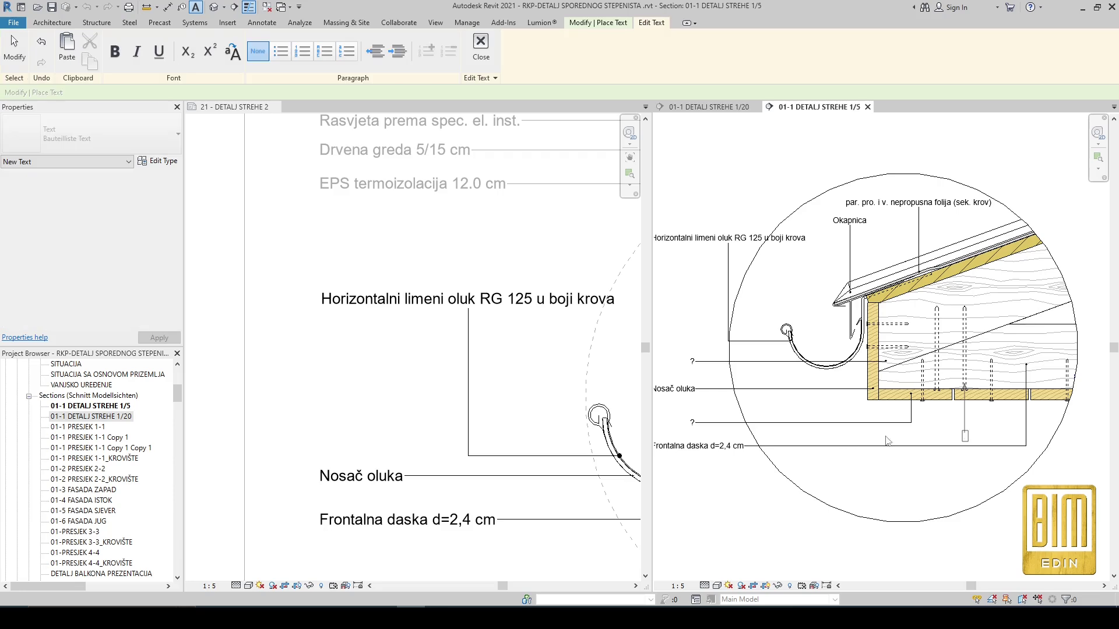
click(1005, 441)
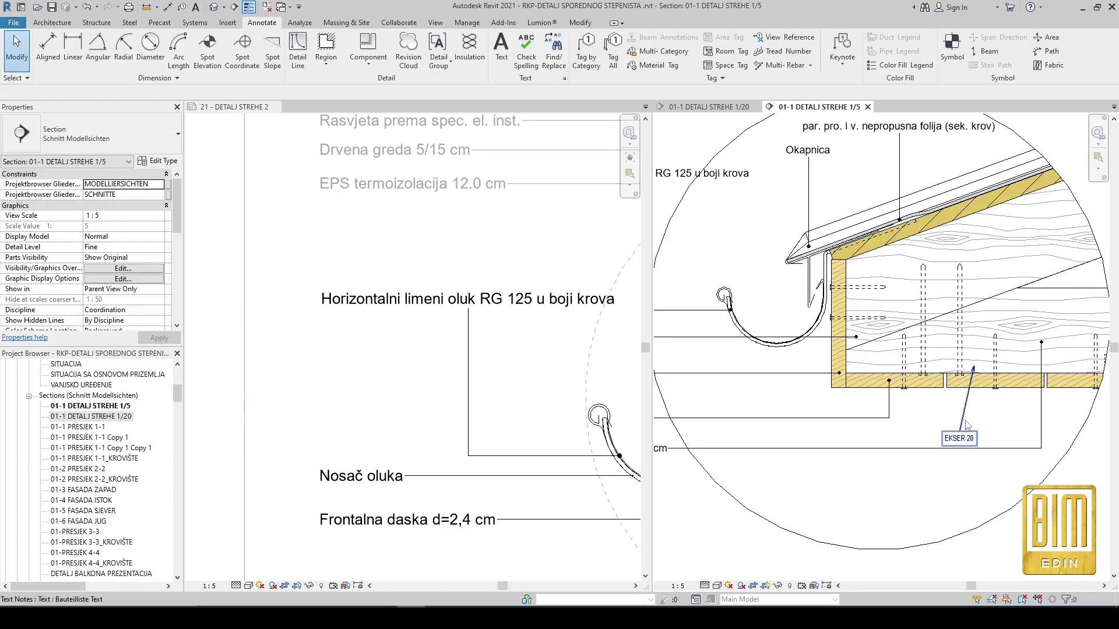
scroll(991, 525, up, 1)
scroll(1008, 453, down, 2)
scroll(1008, 453, up, 2)
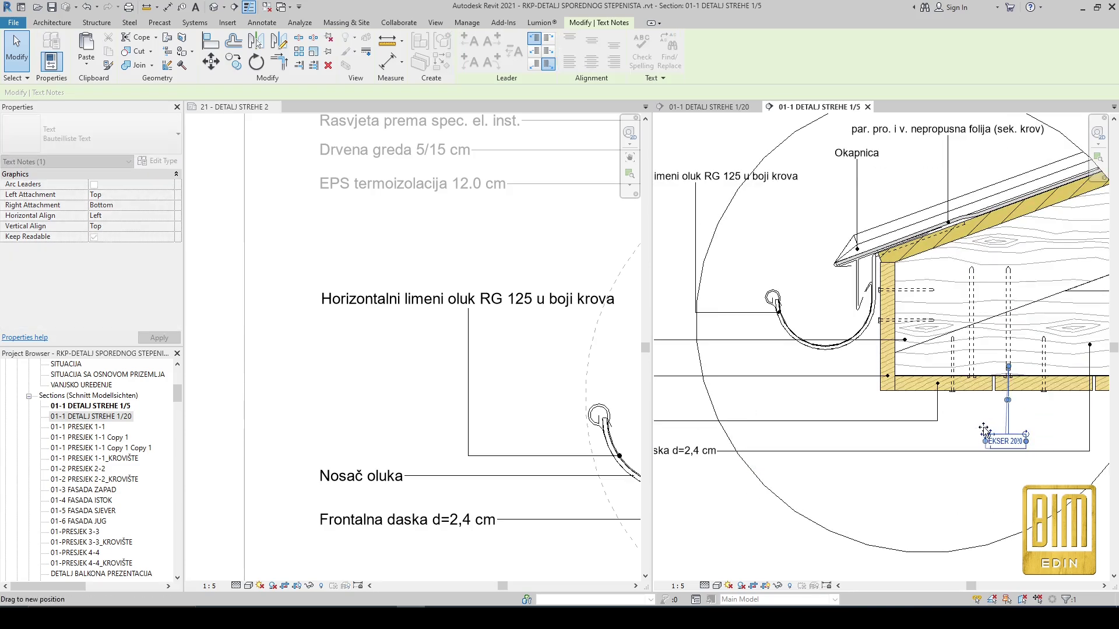
scroll(984, 431, up, 2)
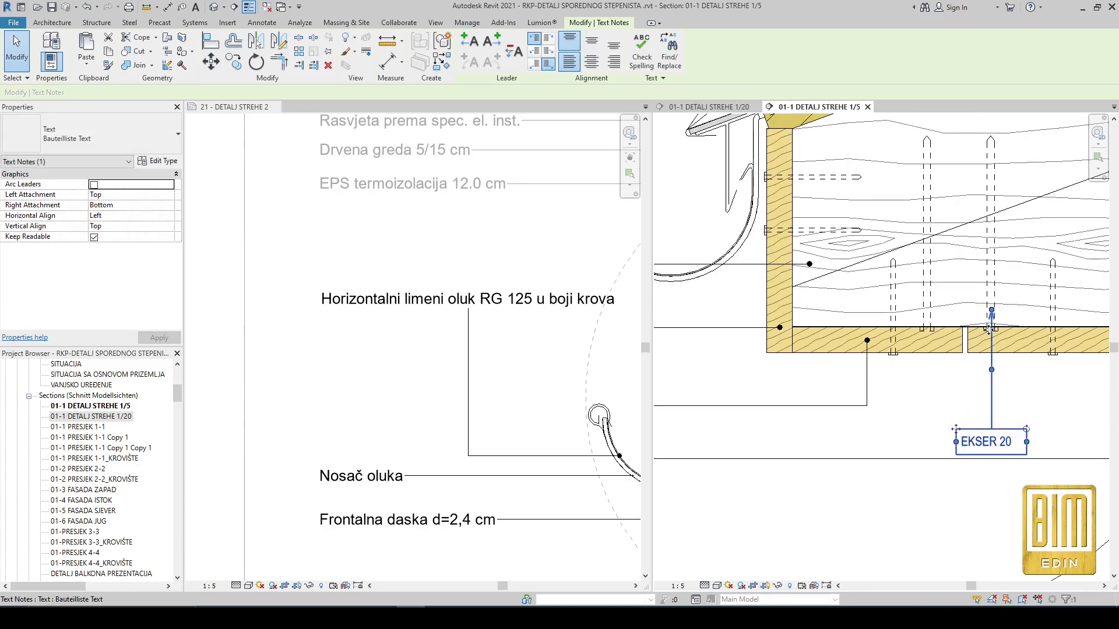
drag(988, 330, 989, 309)
middle_drag(1089, 402, 959, 405)
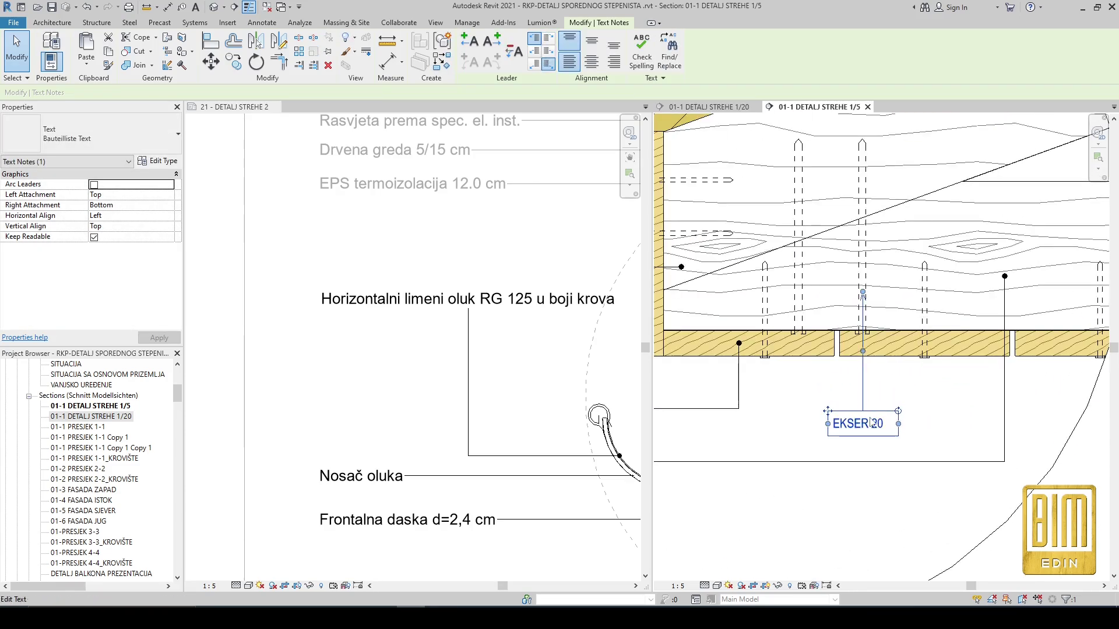
Step: Change the nail note's text to EKSER 10
click(873, 423)
drag(884, 425, 868, 427)
text(10)
click(949, 434)
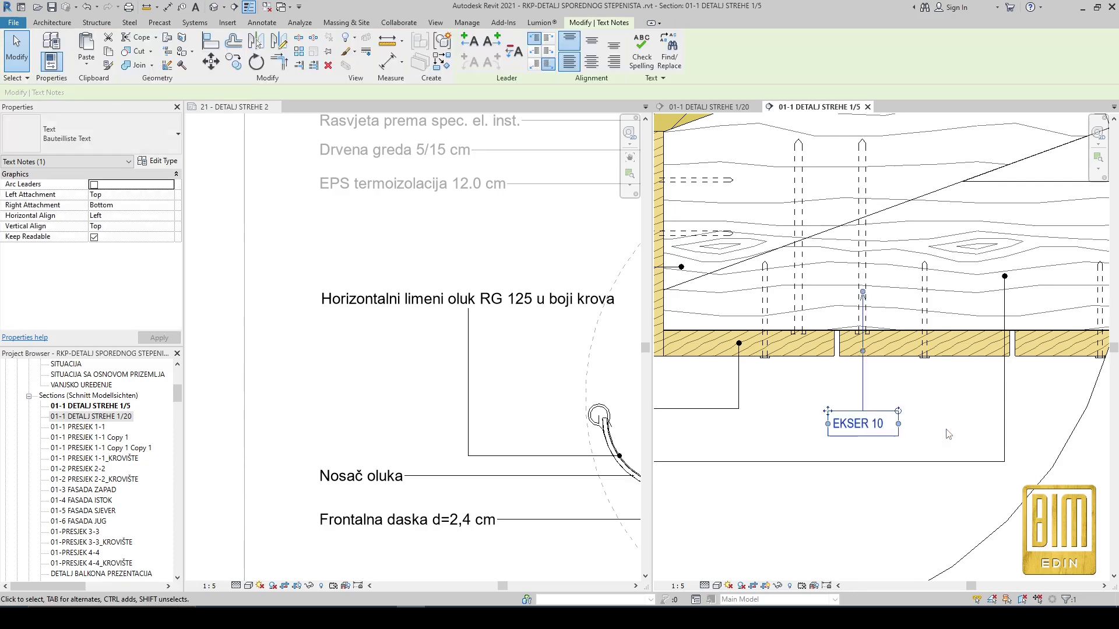
Step: Copy the EKSER 10 note to the neighbouring short nail and move the original under the first long nail
click(233, 62)
click(863, 385)
scroll(794, 395, down, 1)
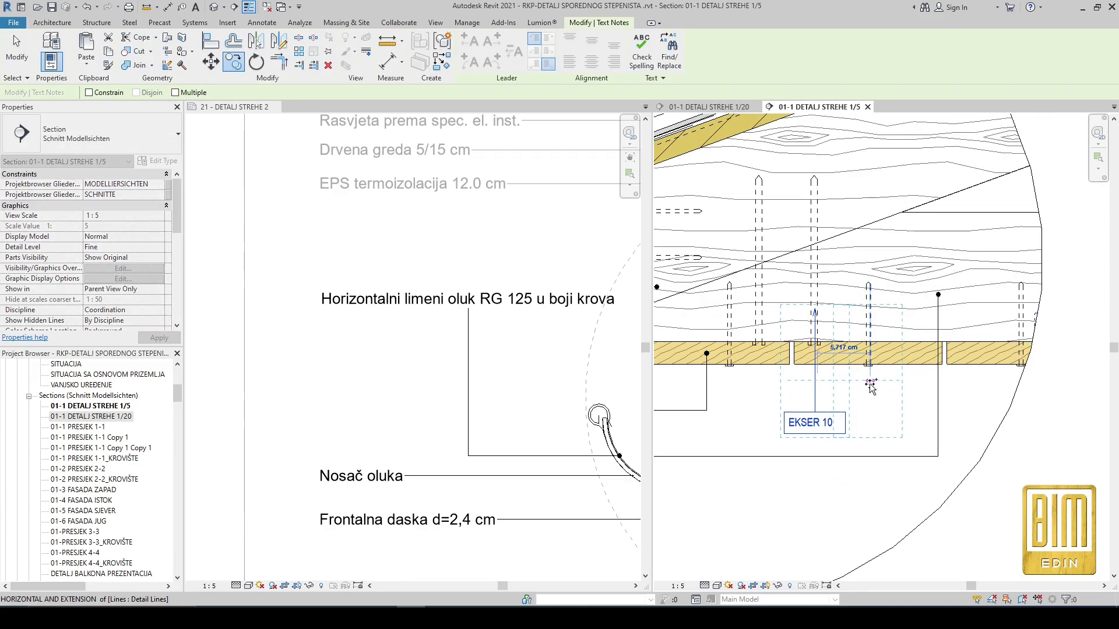
click(867, 389)
click(814, 386)
drag(814, 384, 759, 387)
scroll(867, 396, up, 1)
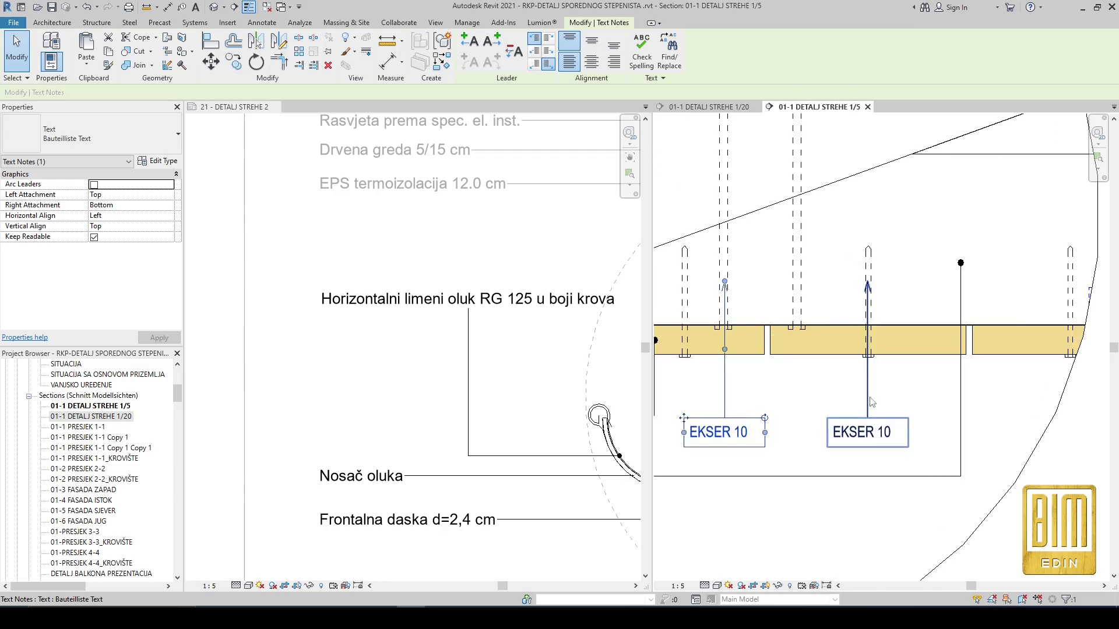
Step: Change the copied note under the short nail to EKSER 7
double_click(880, 431)
drag(891, 432, 874, 438)
click(905, 466)
scroll(907, 469, down, 1)
click(894, 466)
click(883, 444)
click(823, 419)
click(770, 438)
click(841, 418)
scroll(842, 418, down, 5)
scroll(820, 348, up, 4)
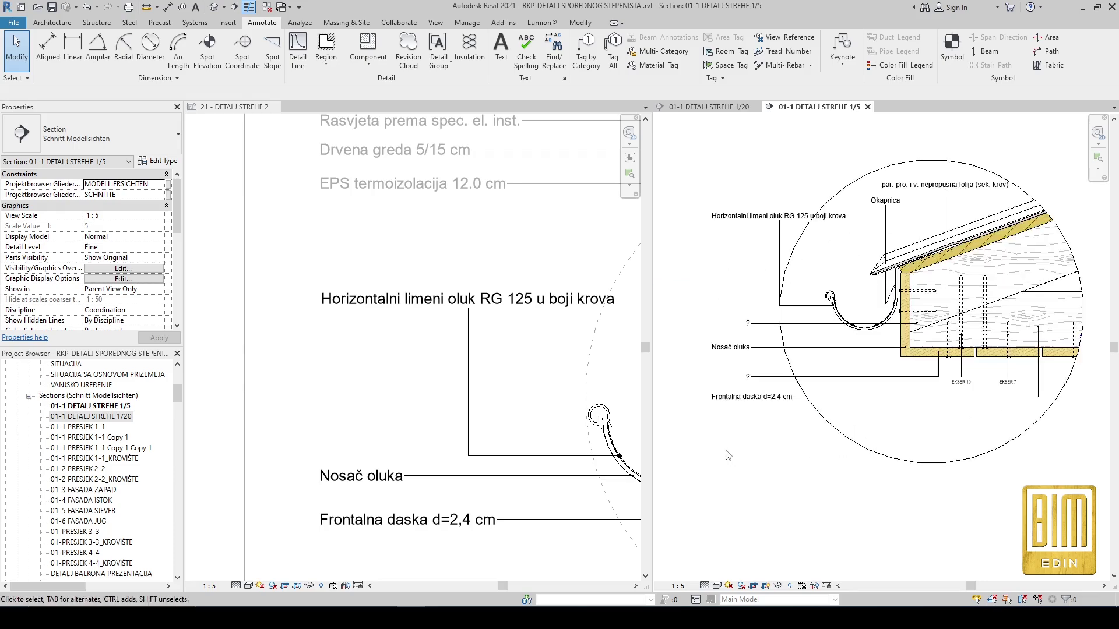
Step: Consult the sheet detail, fill the upper empty tag with Rog 10x14 cm and align it with the gutter tags
click(358, 316)
scroll(359, 317, down, 3)
scroll(358, 316, down, 2)
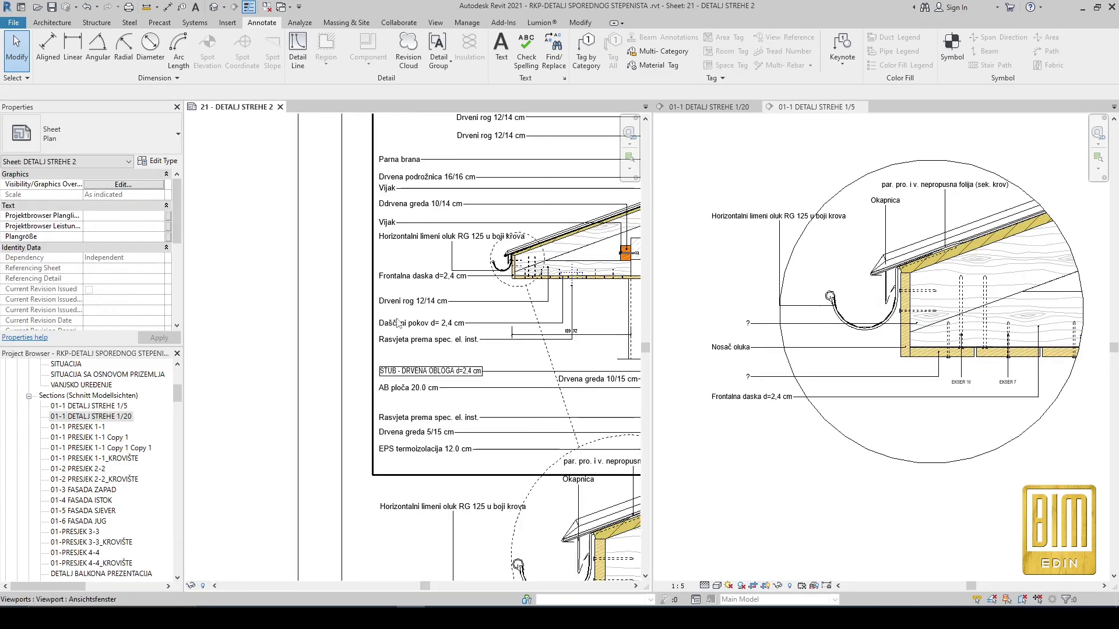
click(761, 319)
scroll(761, 320, up, 2)
double_click(757, 317)
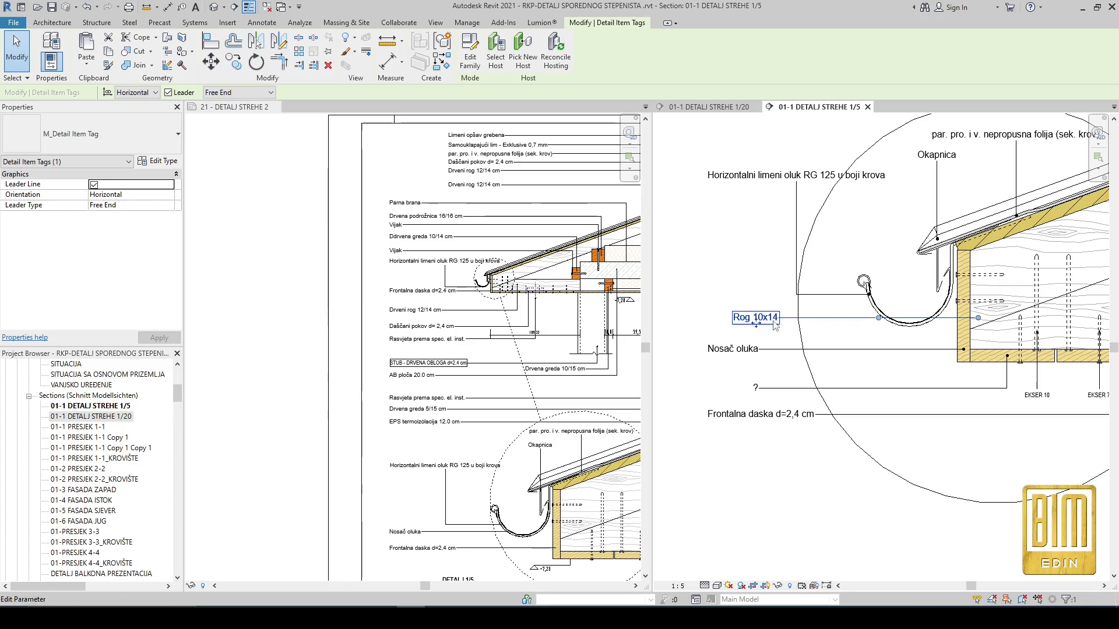
drag(746, 325, 728, 324)
Step: Fill the remaining empty tag with Daščani pokov and align its text with the tags above and below
double_click(755, 387)
text(dDaščani pokov)
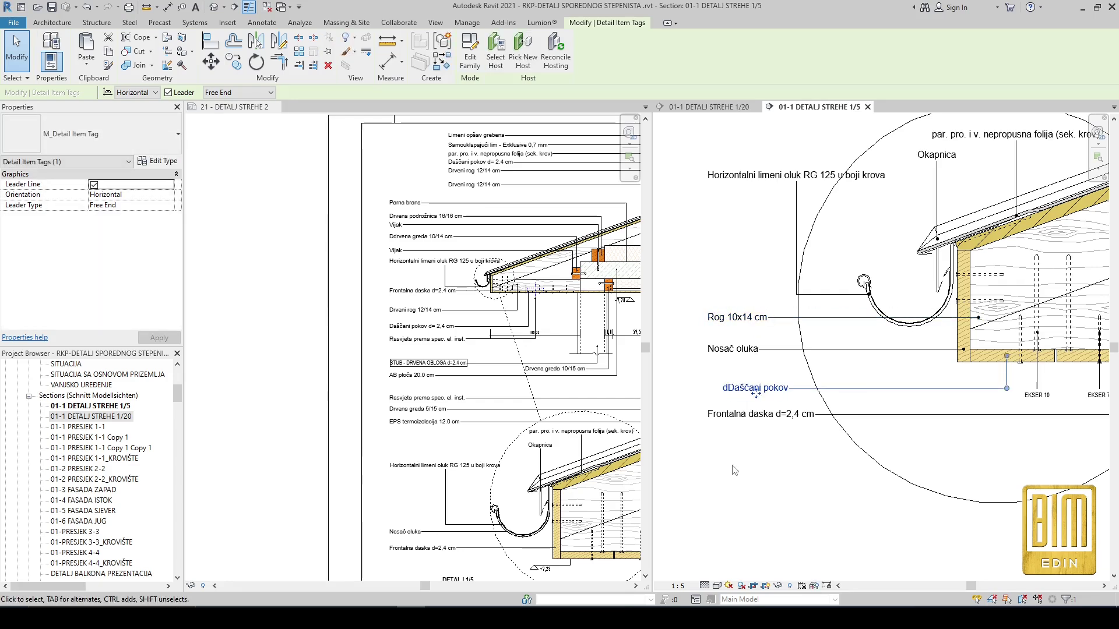
click(770, 482)
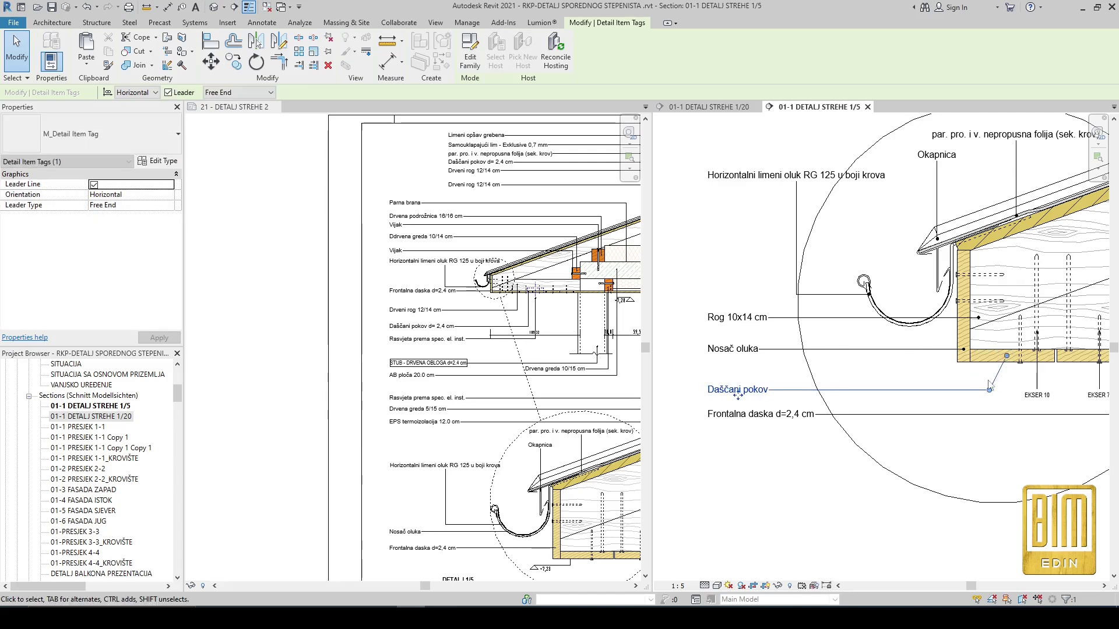
scroll(841, 458, down, 3)
scroll(841, 457, down, 2)
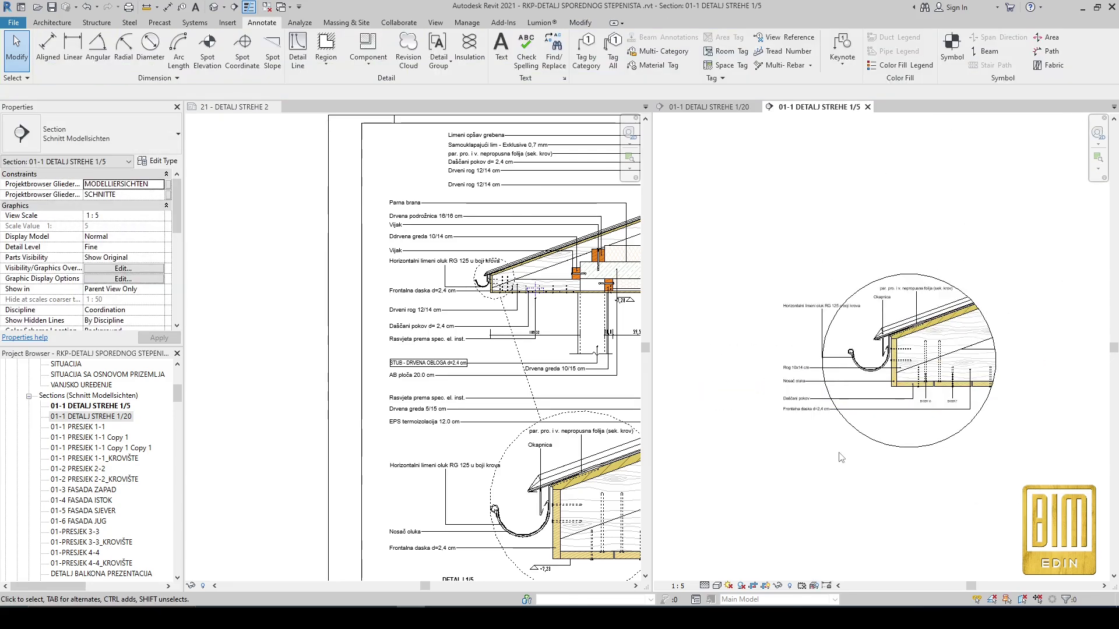
Step: Compare the finished detail with sheet 21, and close the 1/5 and 1/20 section views, leaving only the sheet open
scroll(513, 364, down, 3)
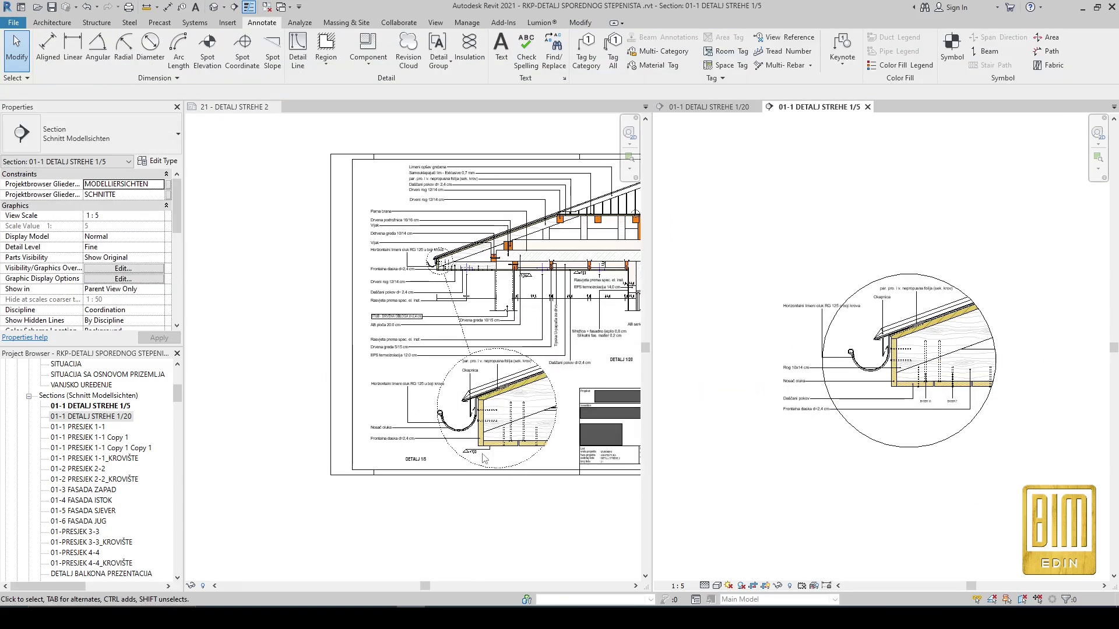
scroll(505, 282, up, 3)
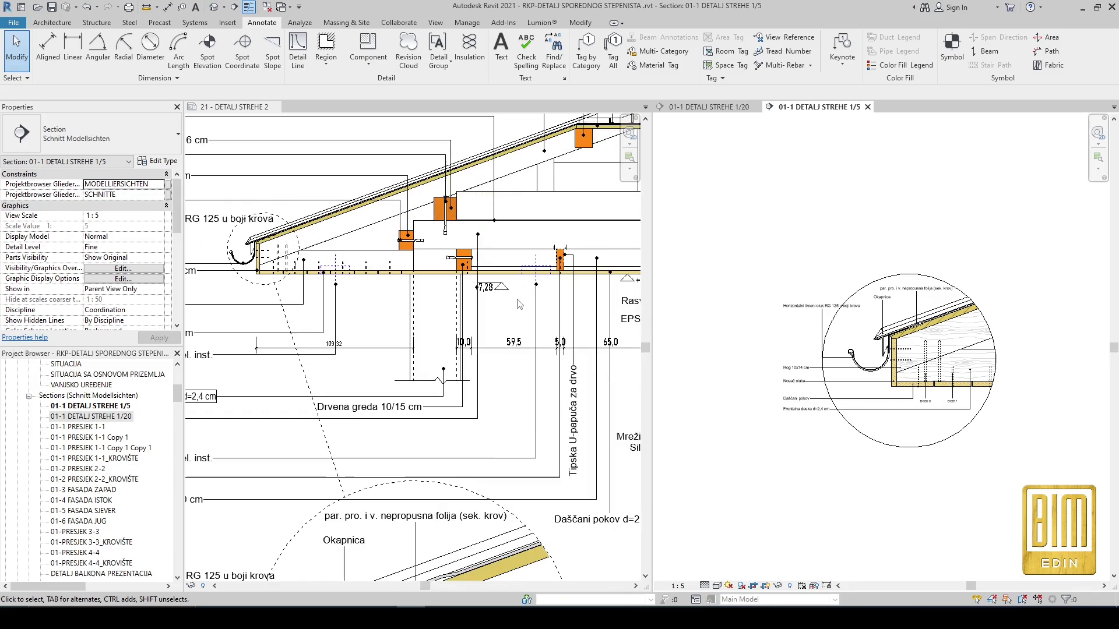
scroll(457, 361, down, 3)
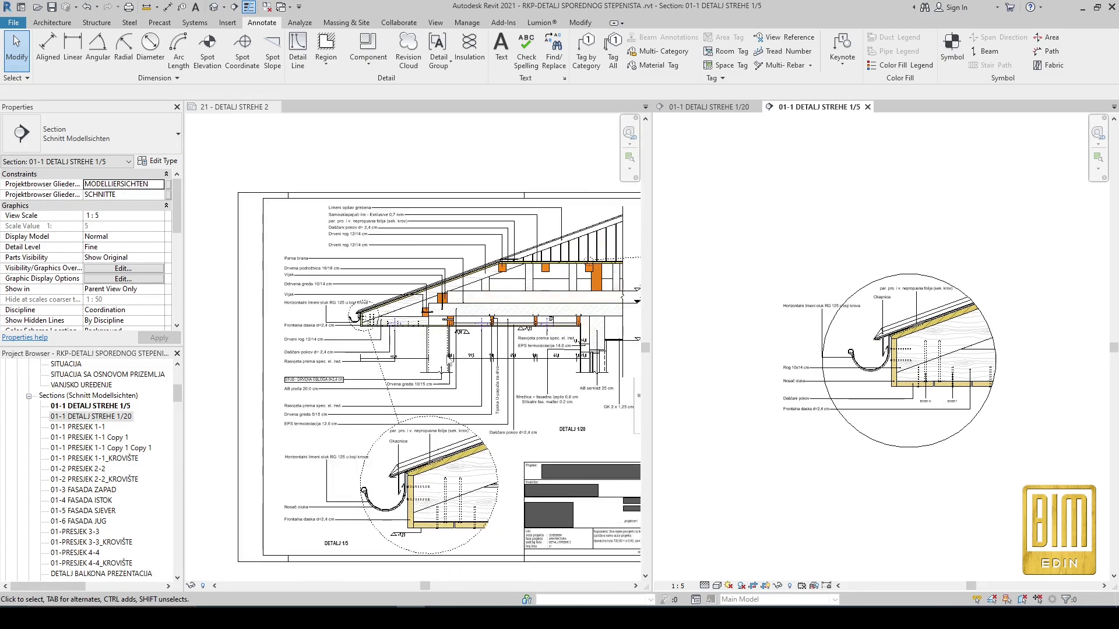
click(868, 107)
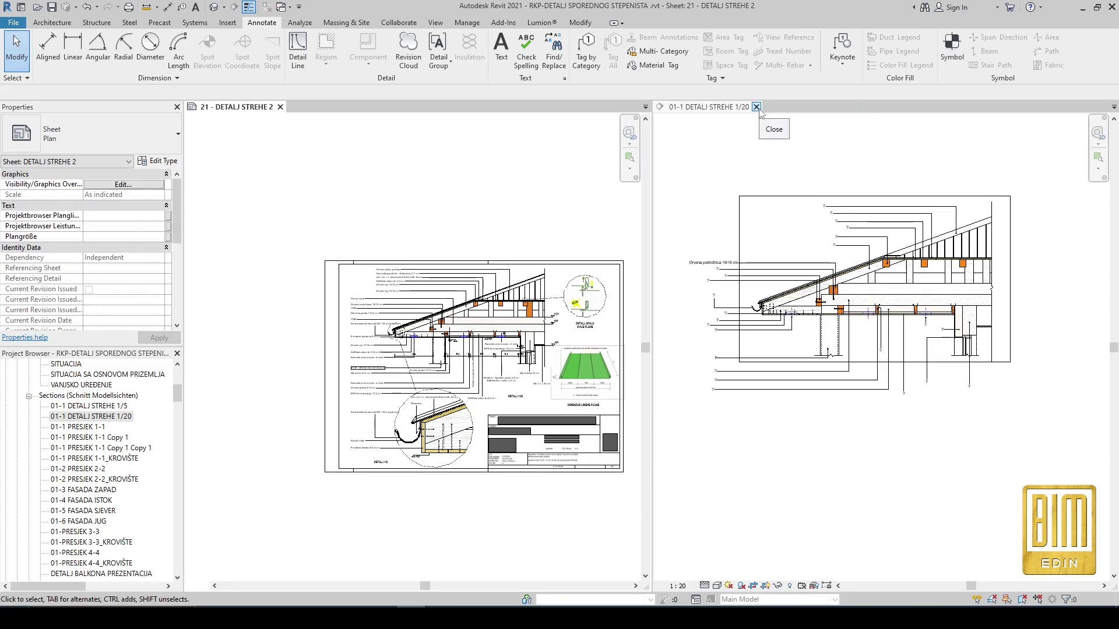
click(756, 107)
Step: Activate the 1/20 detail viewport and place a spot elevation on the top edge of the attic insulation
scroll(511, 299, up, 6)
middle_drag(700, 157, 632, 239)
double_click(633, 239)
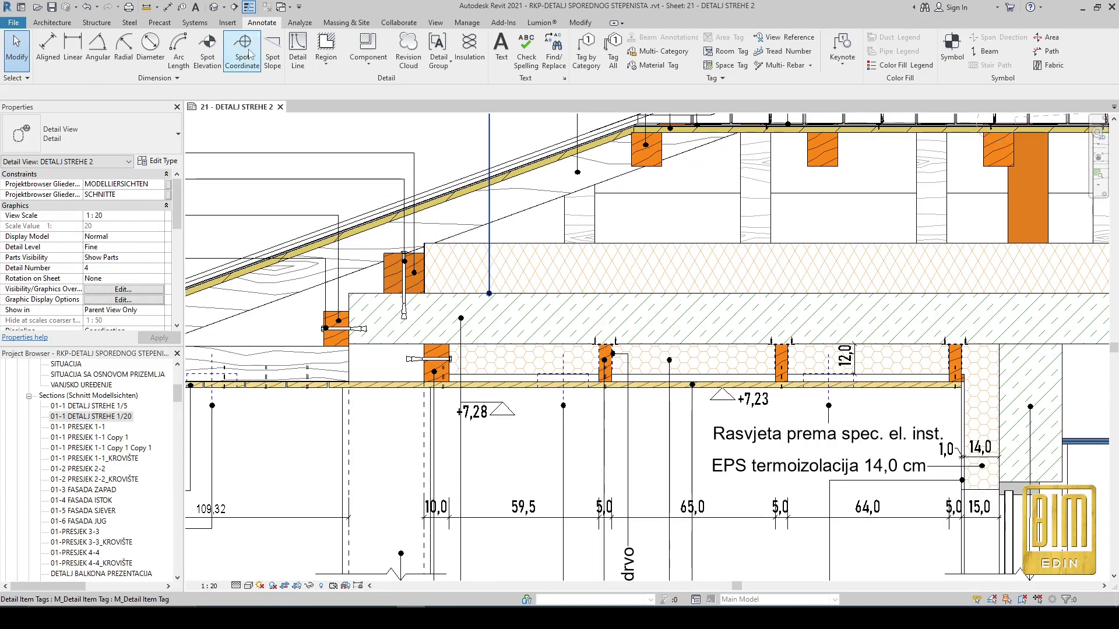
click(207, 51)
click(631, 243)
right_click(632, 229)
click(651, 237)
click(631, 242)
click(631, 229)
Step: Try two spot elevations on the slab's underside near the break line, one flipped below and one with a leader
scroll(617, 238, down, 2)
scroll(909, 304, up, 2)
click(914, 308)
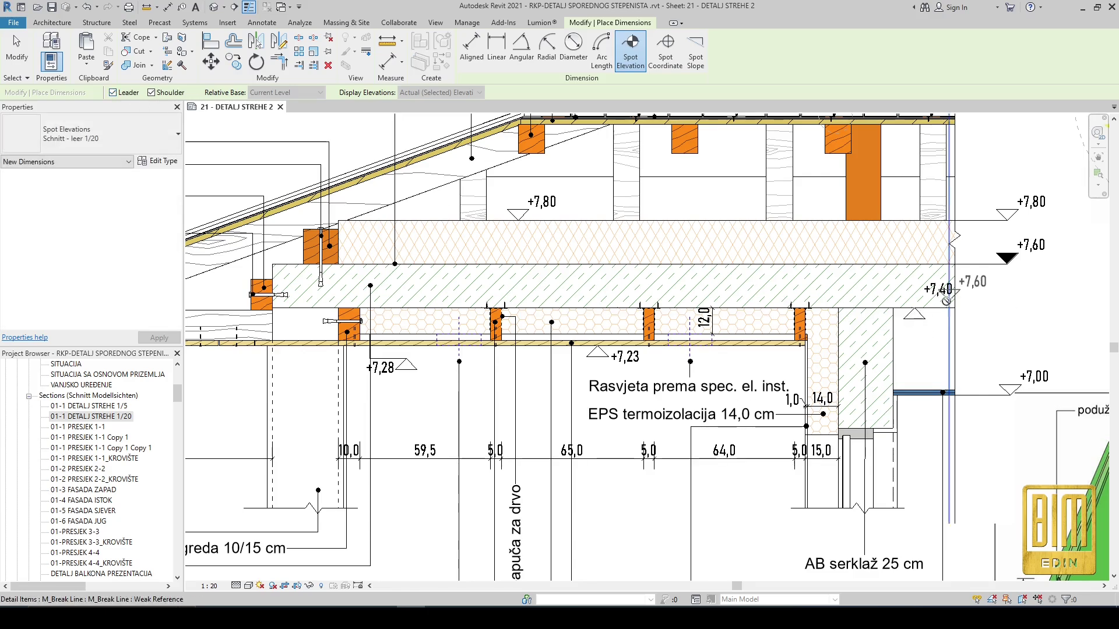
scroll(962, 292, up, 2)
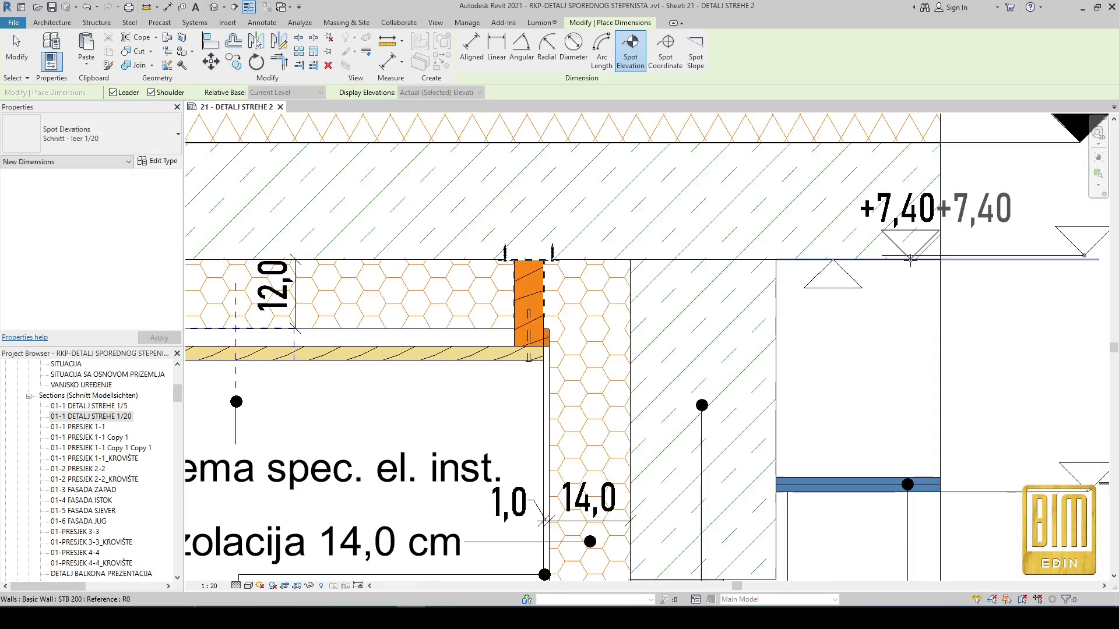
click(1024, 261)
key(Escape)
Step: Delete the two trial spot elevations from the slab's underside
scroll(943, 247, up, 2)
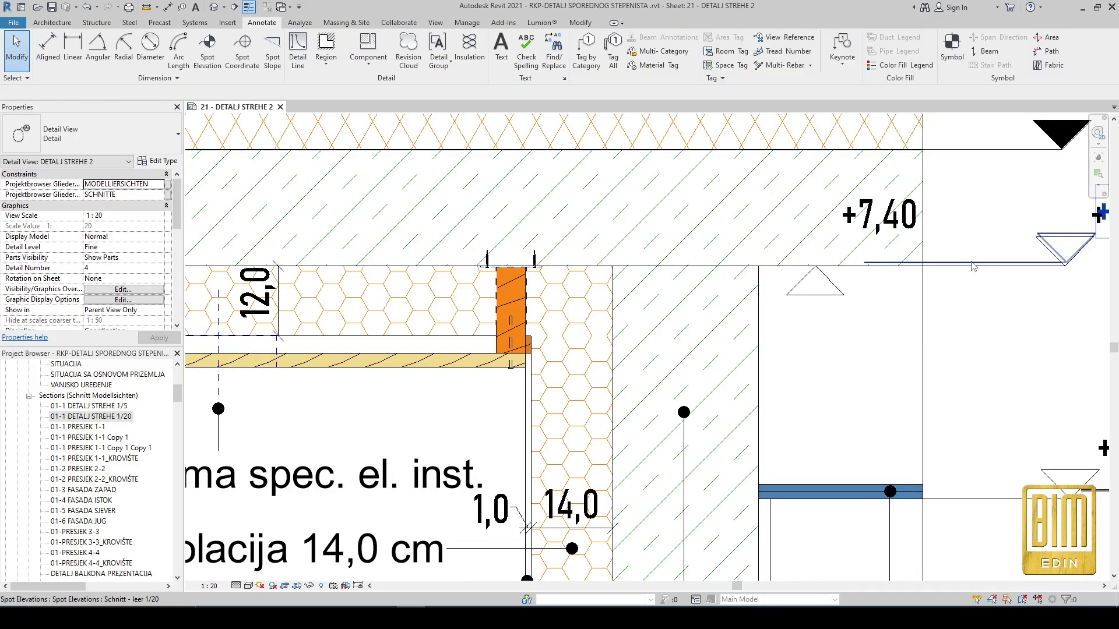
right_click(972, 262)
click(1002, 430)
right_click(832, 295)
click(858, 468)
scroll(844, 266, down, 5)
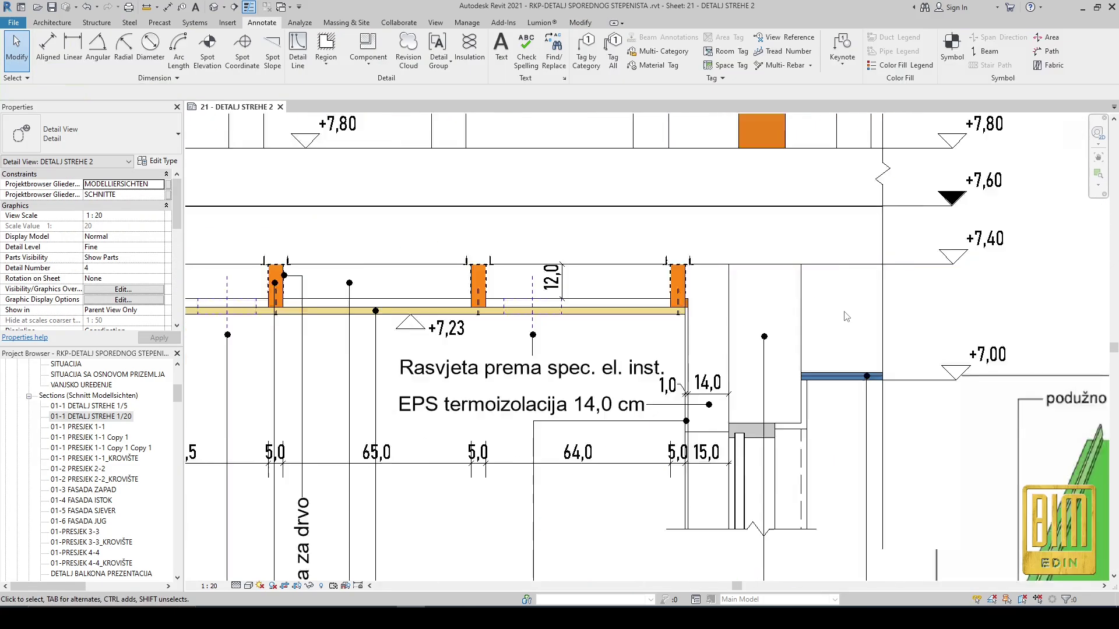
Step: Try a spot elevation without a leader on the underside of the ceiling boarding, flipped below the edge
scroll(559, 321, up, 3)
key(e)
key(l)
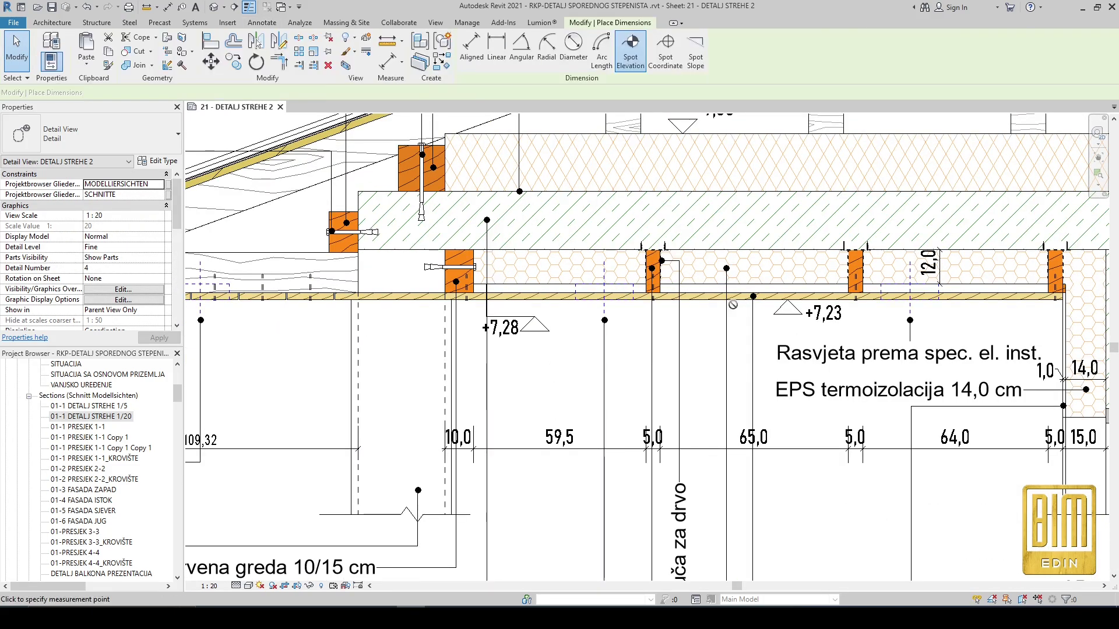
scroll(698, 299, up, 2)
right_click(691, 320)
click(704, 327)
click(112, 92)
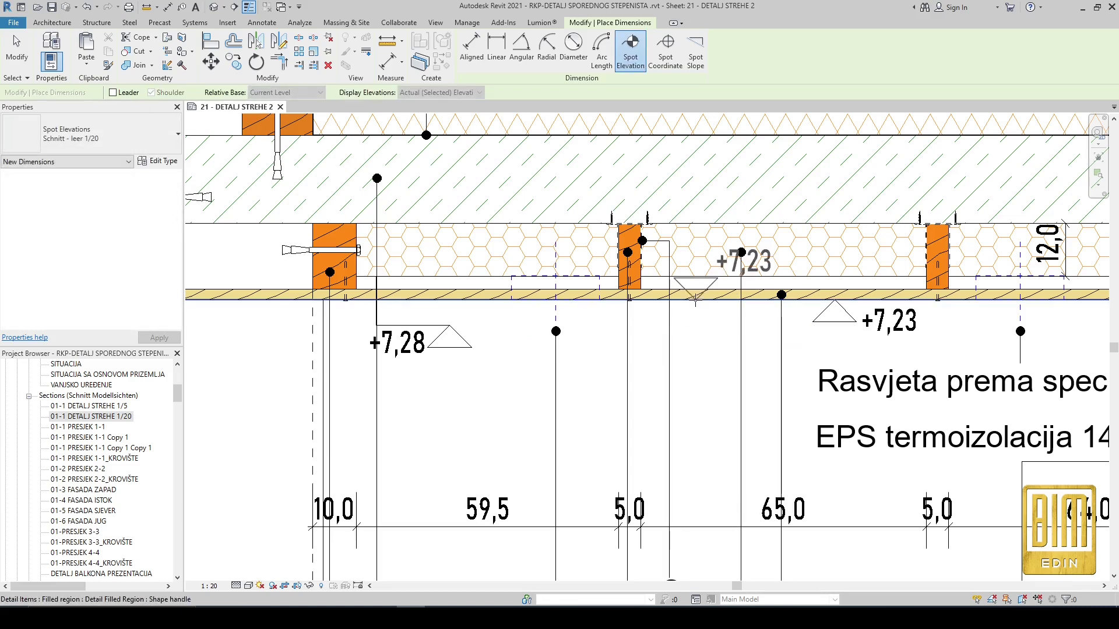
click(695, 299)
click(697, 315)
drag(743, 276, 741, 350)
Step: Try a spot elevation with leader and shoulder on the underside of the EPS insulation between the beams
click(112, 92)
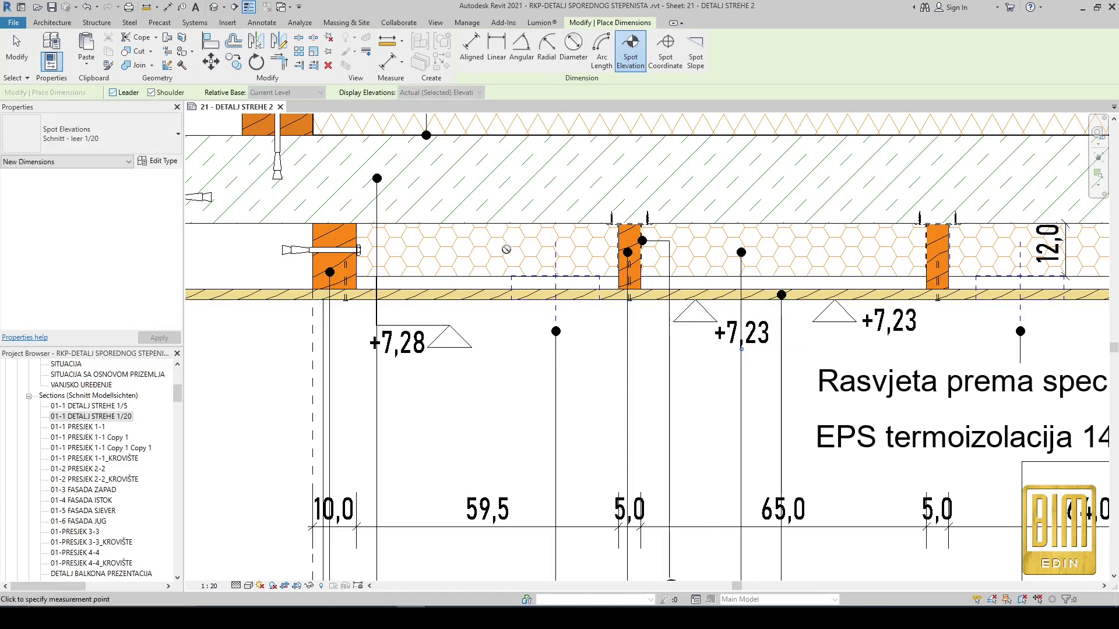
click(580, 383)
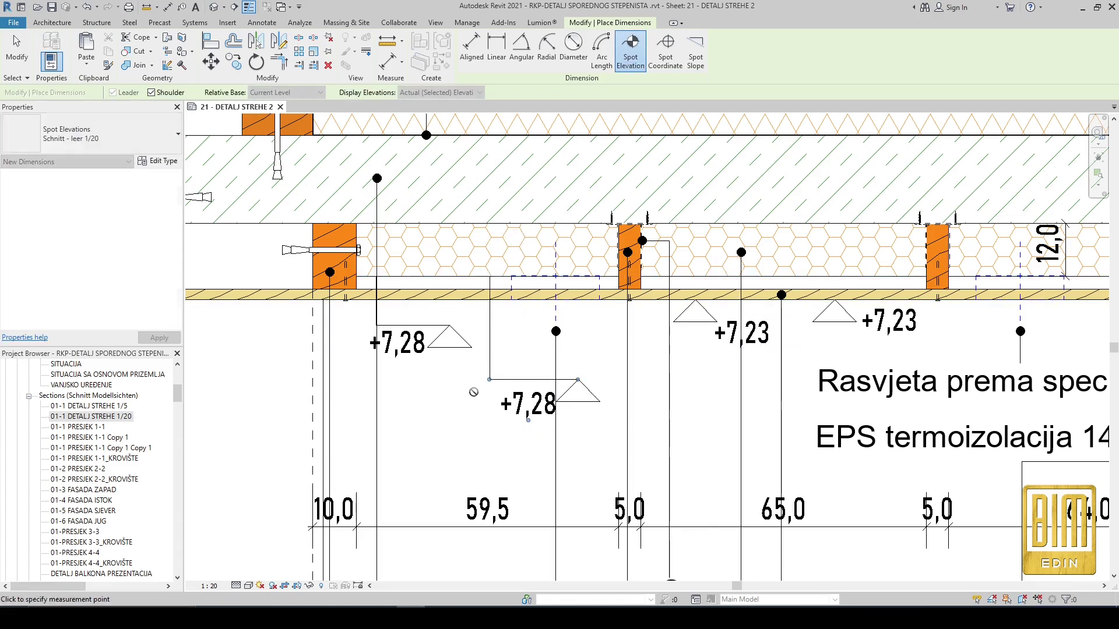
key(Escape)
Step: Delete the trial spot elevations from the EPS underside and the ceiling boarding
scroll(493, 364, down, 2)
right_click(493, 365)
click(516, 219)
right_click(638, 340)
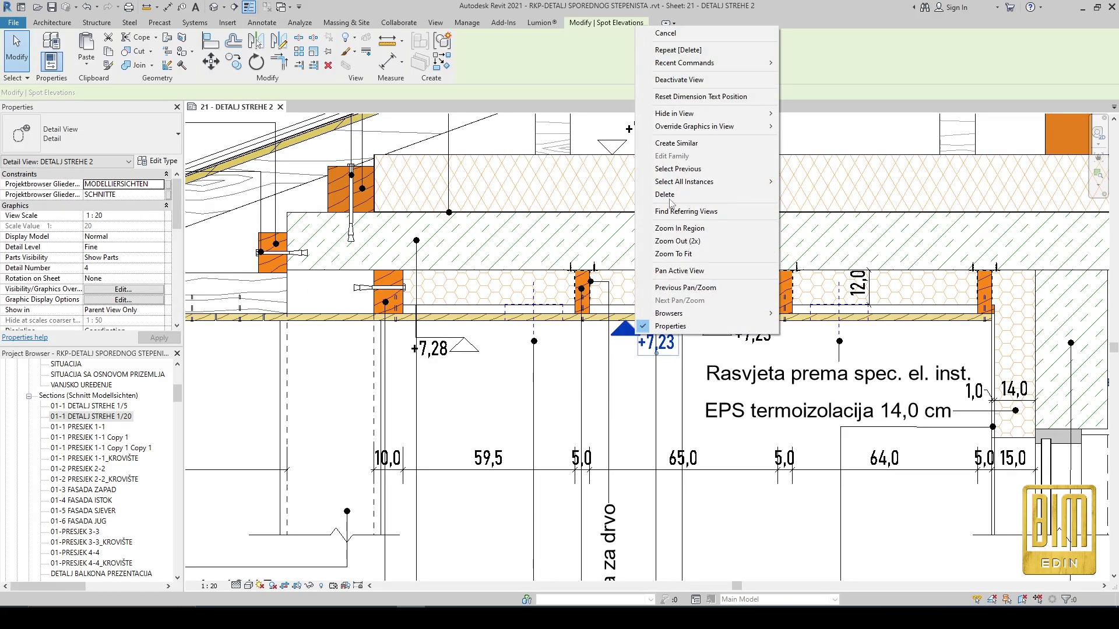
click(663, 195)
Step: Delete the 1/20 roof detail viewport from the sheet
scroll(536, 362, down, 5)
click(518, 317)
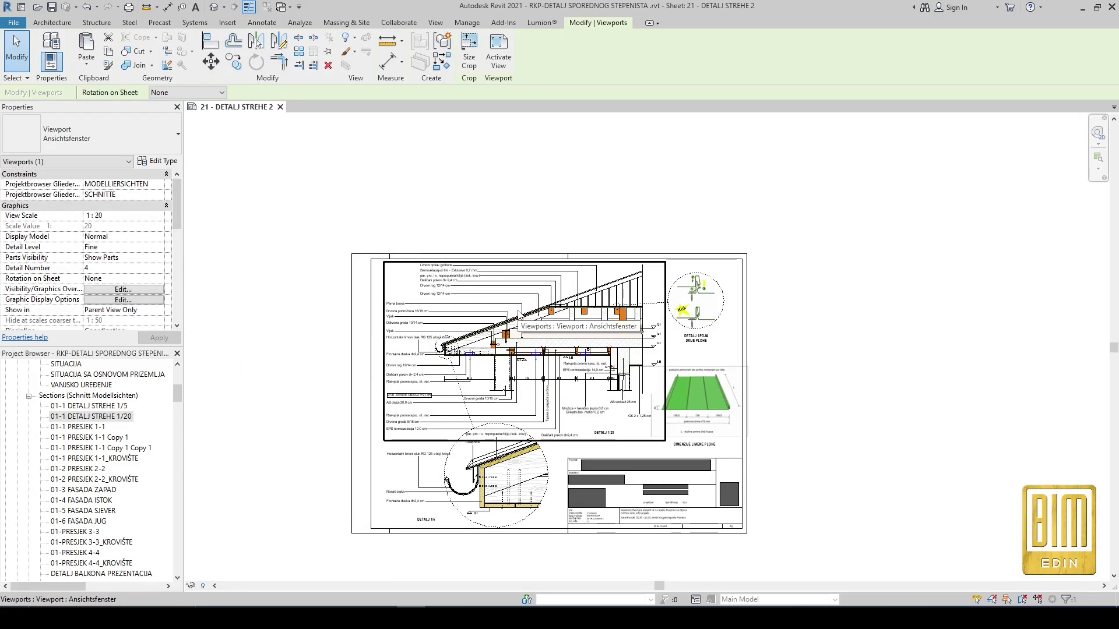
key(Delete)
Step: Examine the SPOJ DVIJE PLOHE.JPG and Exclusive dimenzije.jpg raster images placed on the sheet
scroll(693, 300, up, 3)
click(691, 308)
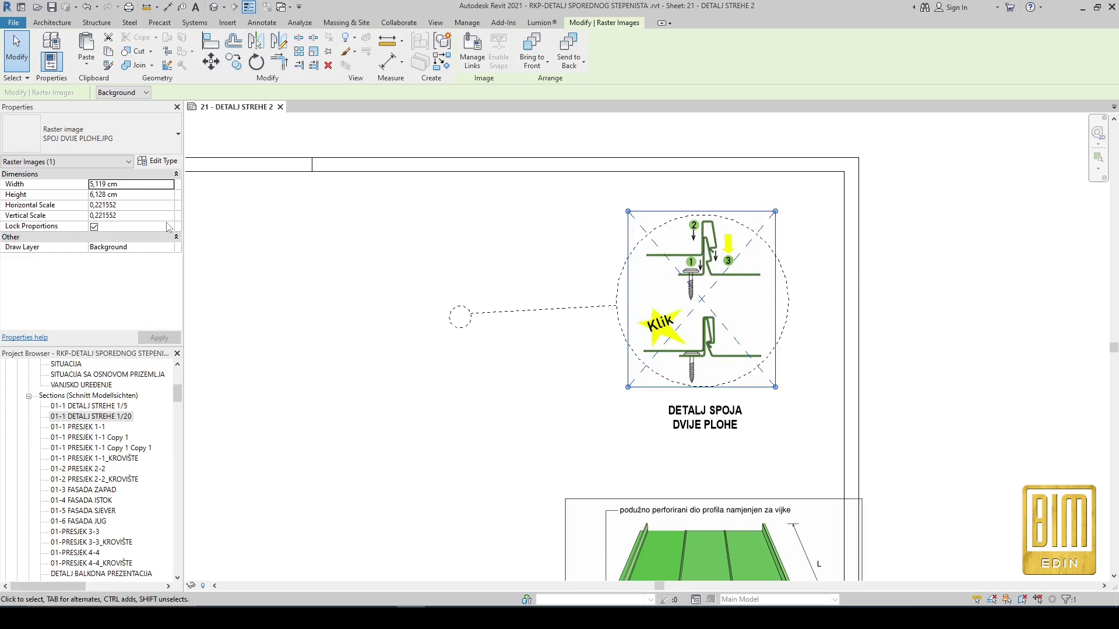
click(311, 222)
scroll(734, 221, down, 4)
click(715, 372)
scroll(715, 372, up, 4)
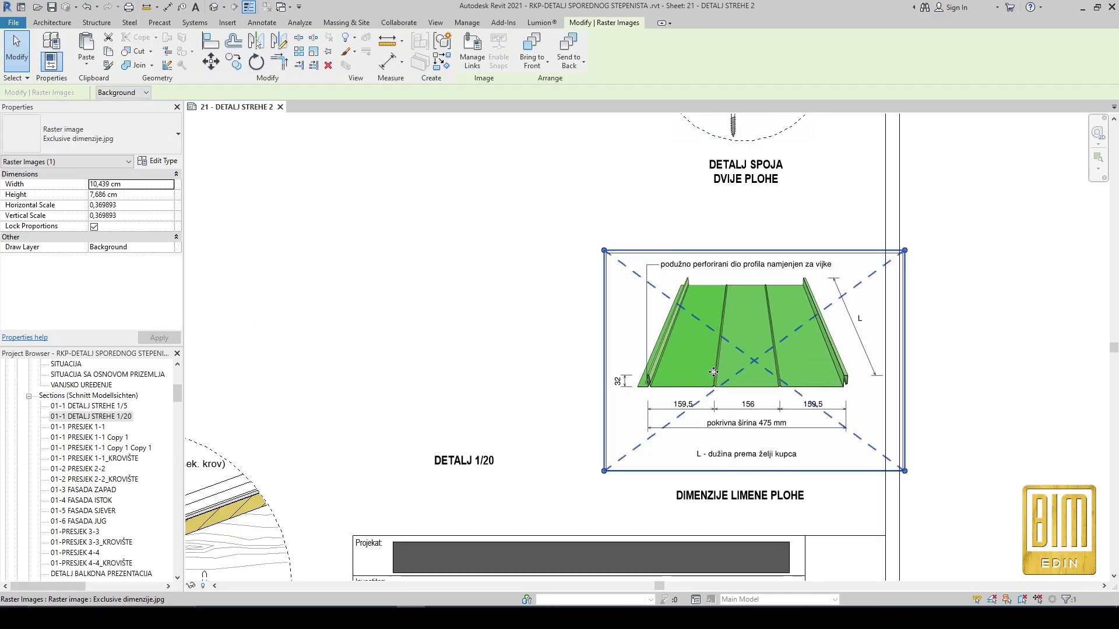
Step: Inspect the dialog for importing a raster image and leave it without importing a file, keeping the existing Exclusive dimenzije.jpg image
click(228, 22)
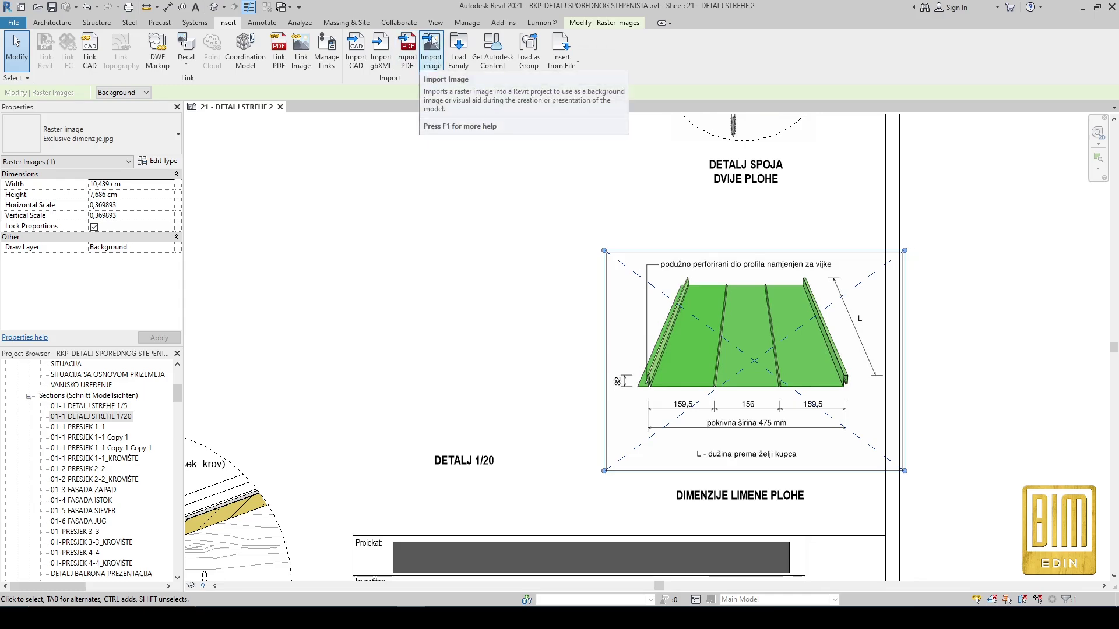
scroll(705, 224, down, 4)
click(431, 55)
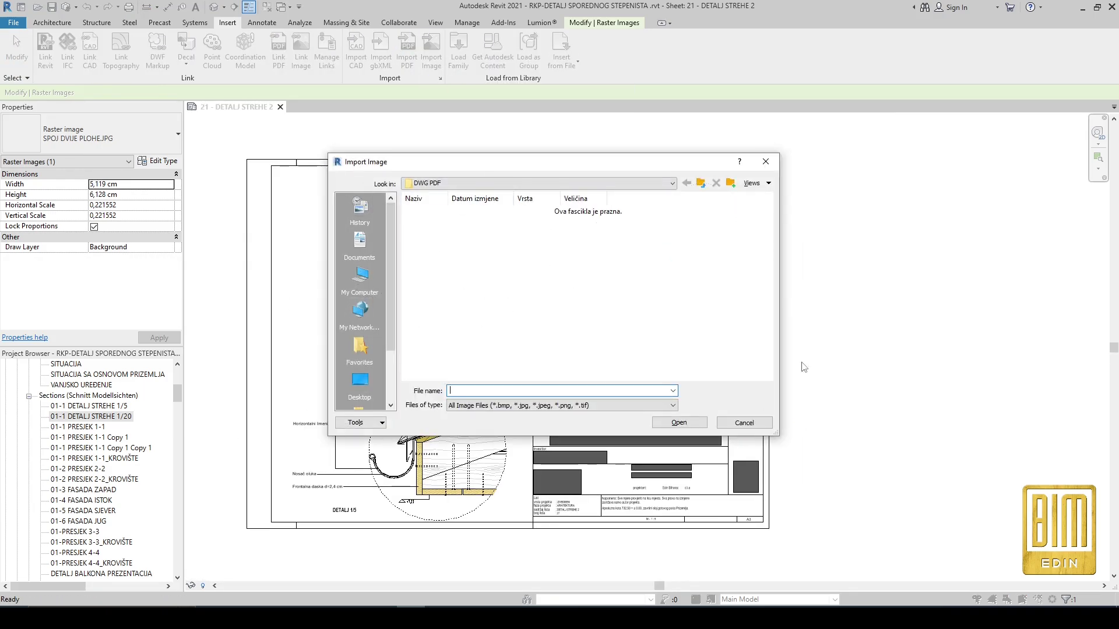
click(766, 162)
scroll(703, 301, up, 4)
click(702, 301)
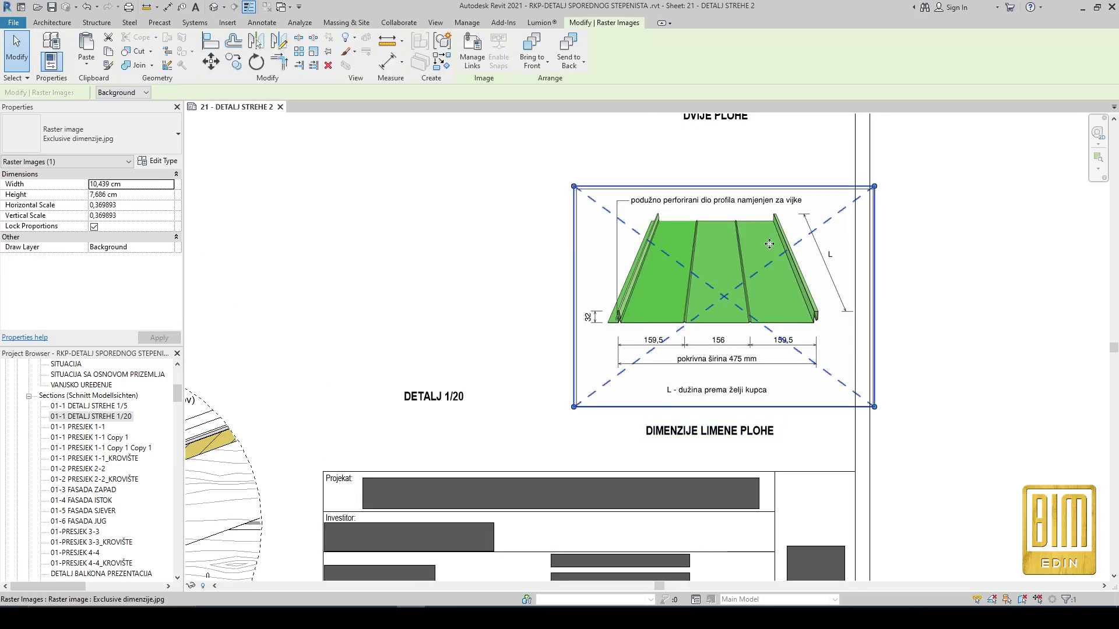
key(Escape)
Step: Delete the 1/5 roof detail viewport from the sheet
scroll(702, 301, down, 2)
click(391, 420)
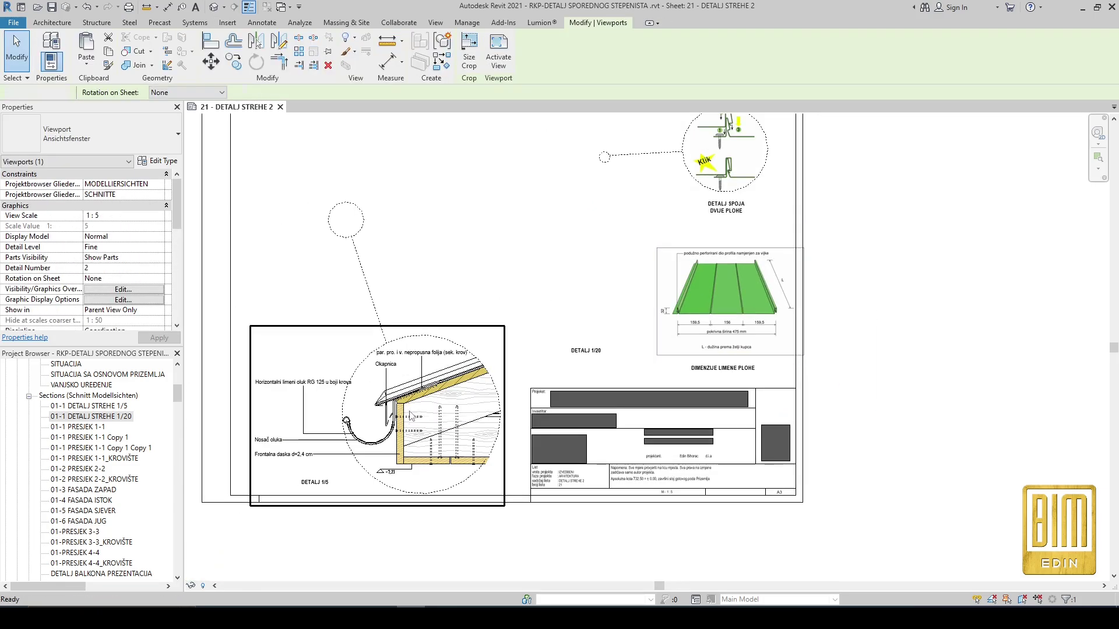
key(Delete)
Step: Examine the SITNOISPREKIDANA 1 detail lines forming the callout circles and connectors for the eaves and sheet-joint details
scroll(510, 362, down, 1)
middle_drag(398, 260, 427, 288)
scroll(428, 291, up, 2)
click(428, 291)
scroll(484, 374, down, 1)
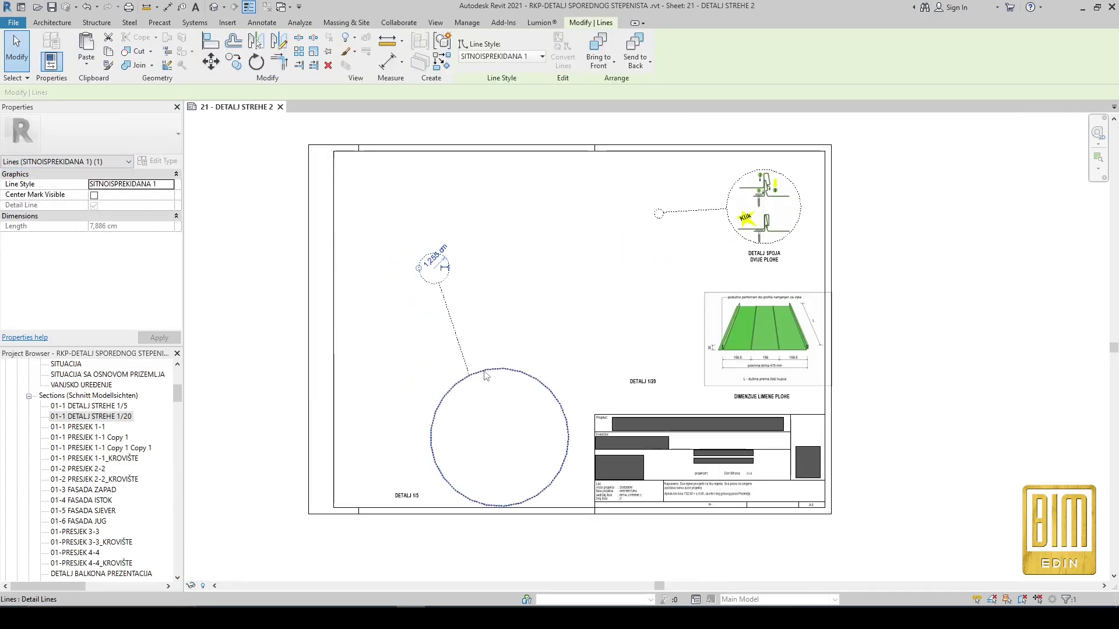
click(451, 309)
scroll(731, 202, up, 2)
click(729, 203)
click(685, 215)
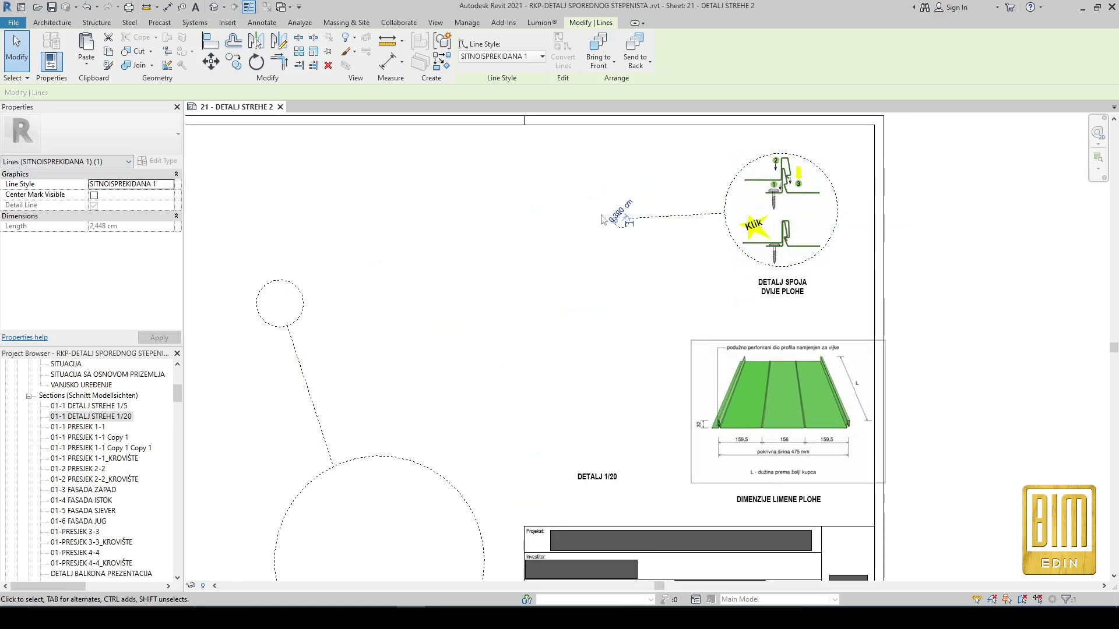
key(Escape)
Step: Place the DETALJ STREHE 2 detail view back on the sheet above the DETALJ 1/20 title and dismiss the save reminder
scroll(110, 460, down, 2)
scroll(116, 463, up, 5)
scroll(118, 465, down, 5)
scroll(107, 503, down, 2)
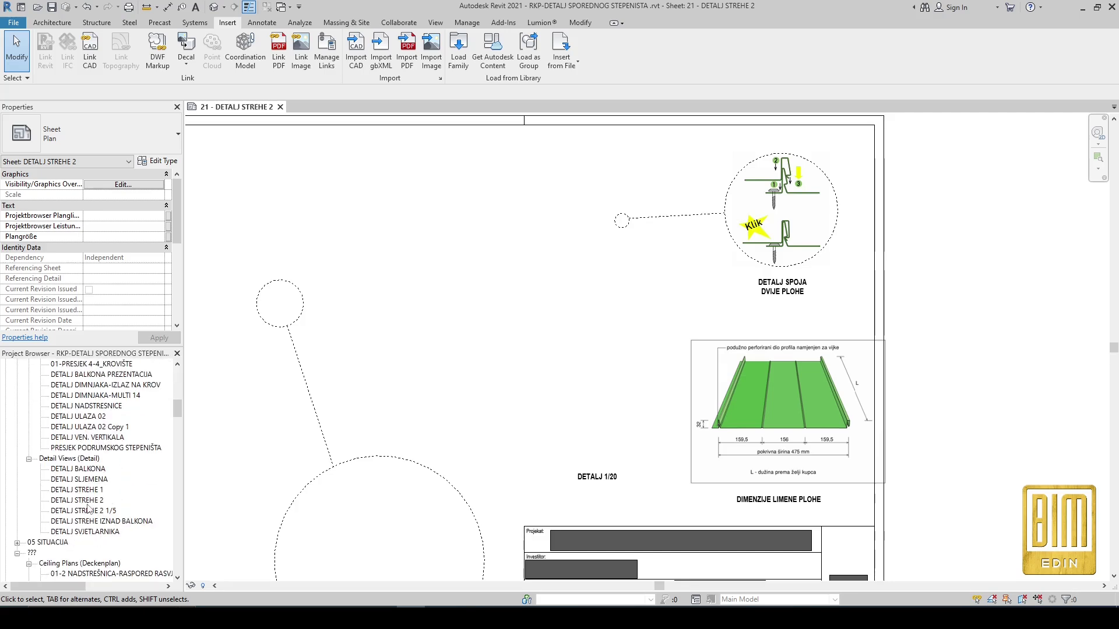
click(78, 501)
click(444, 321)
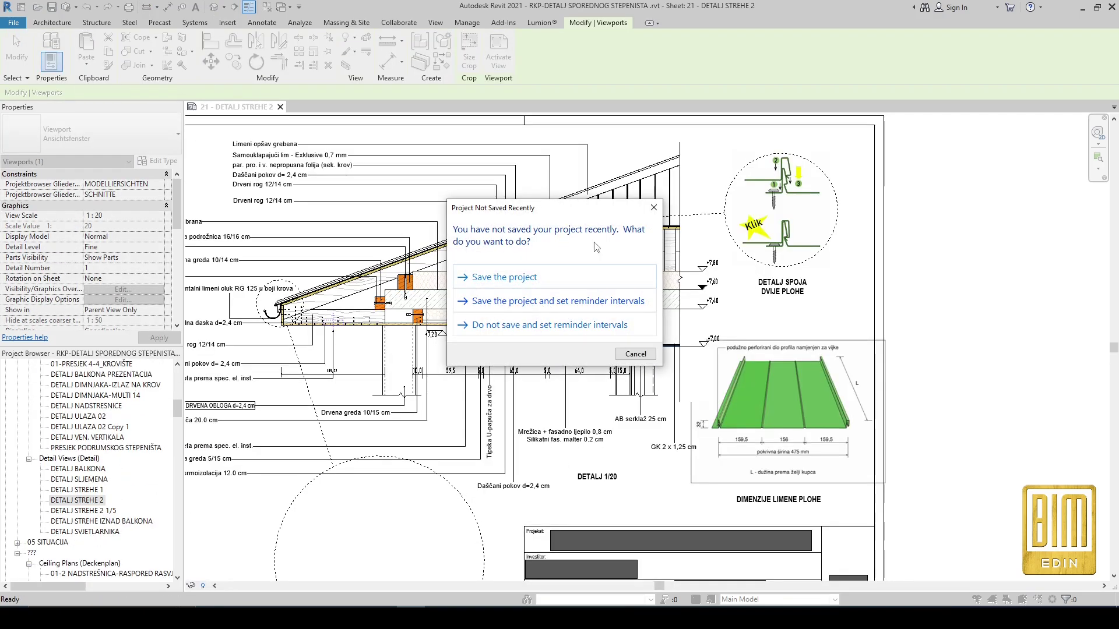
click(652, 207)
Step: Nudge the 1/20 viewport until the gutter at the eaves sits inside the small dashed callout circle
scroll(661, 244, down, 2)
scroll(446, 297, up, 3)
key(Up)
key(Up)
key(Up)
key(Up)
key(Up)
key(Up)
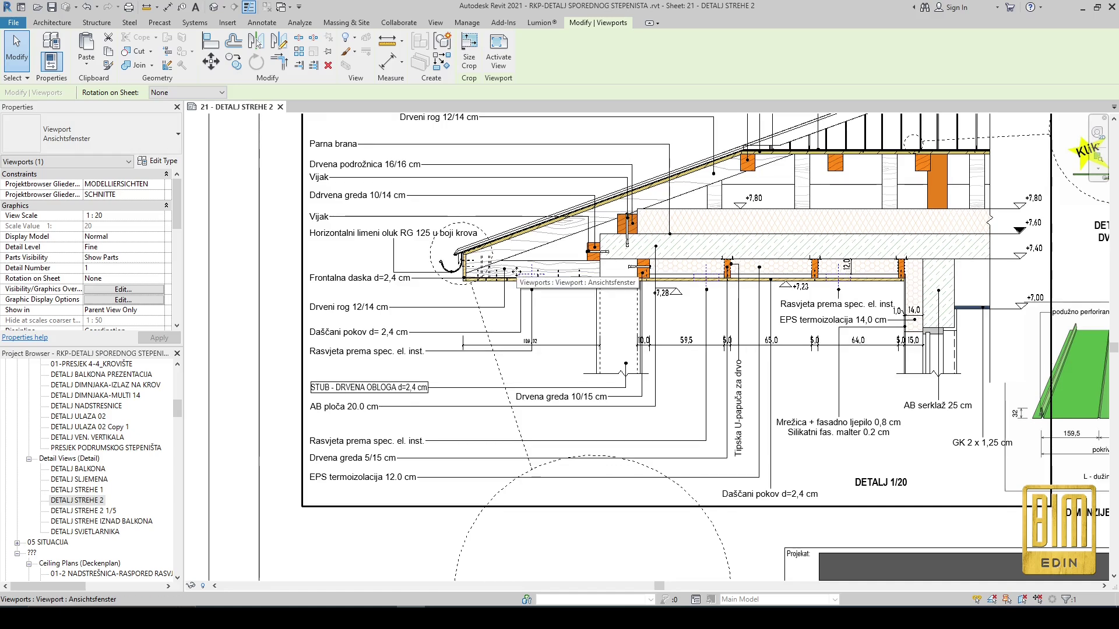
key(Left)
key(Left)
key(Left)
key(Up)
key(Down)
key(Down)
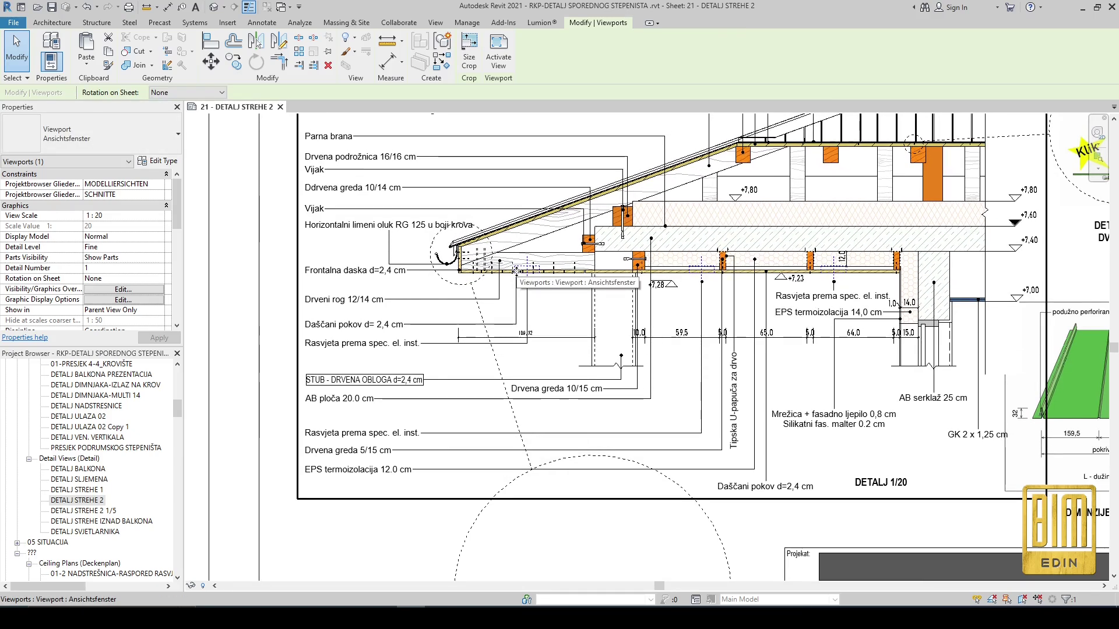
Step: Place the DETALJ STREHE 2 1/5 detail view on the sheet over the large dashed circle
scroll(517, 271, down, 3)
click(274, 249)
drag(90, 511, 566, 410)
Step: Nudge the 1/5 viewport until the enlarged eaves and gutter detail fits the large dashed circle, and deselect it
scroll(577, 396, up, 5)
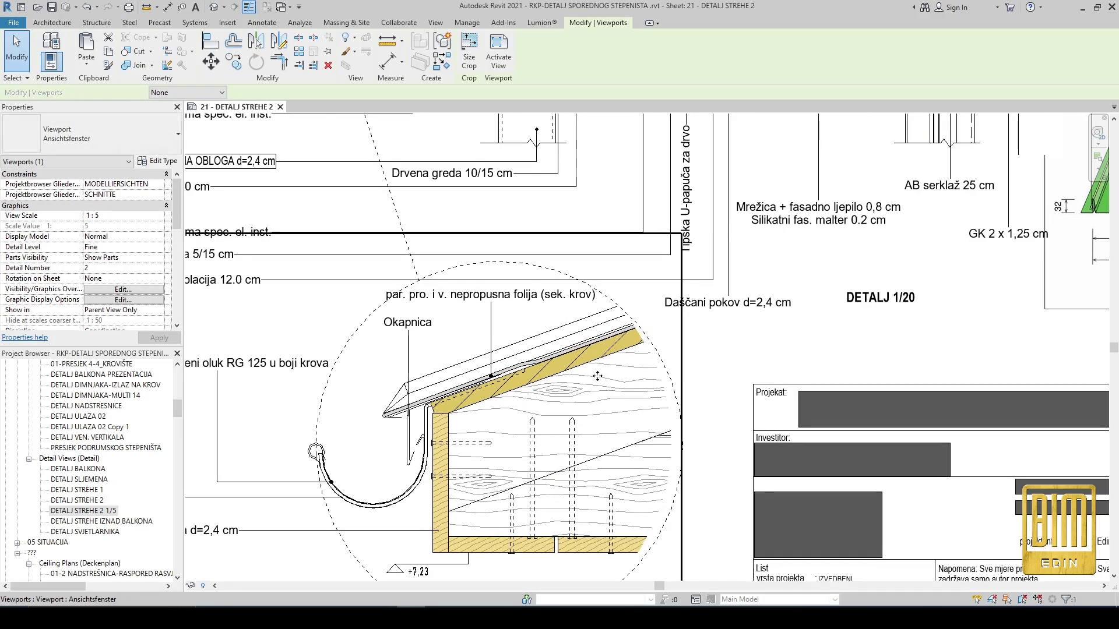
scroll(647, 364, up, 2)
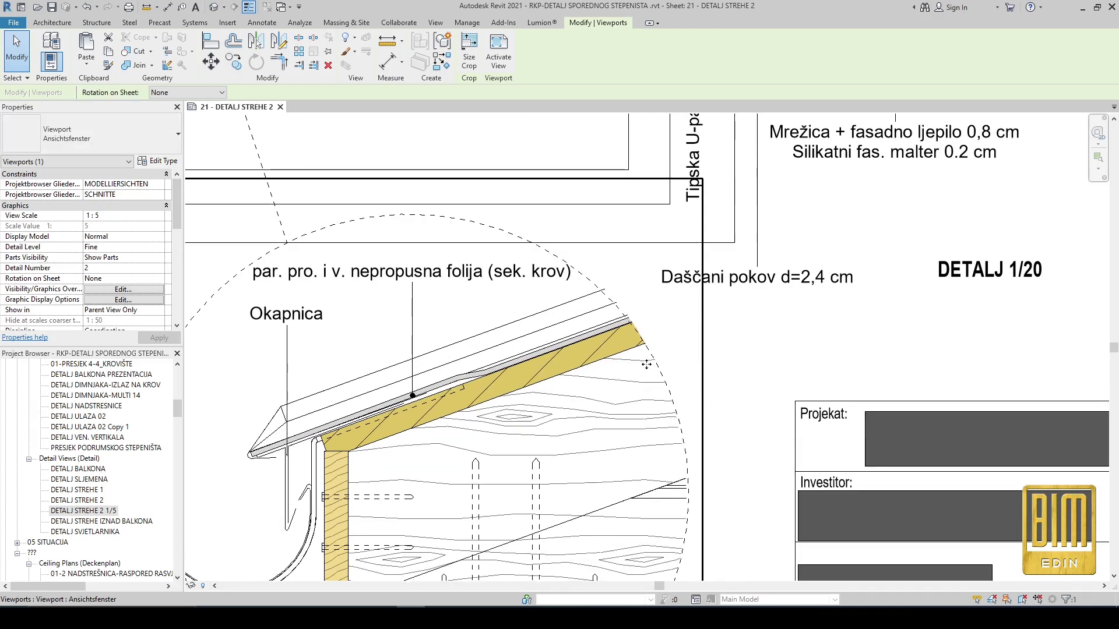
scroll(646, 365, down, 3)
scroll(644, 531, up, 2)
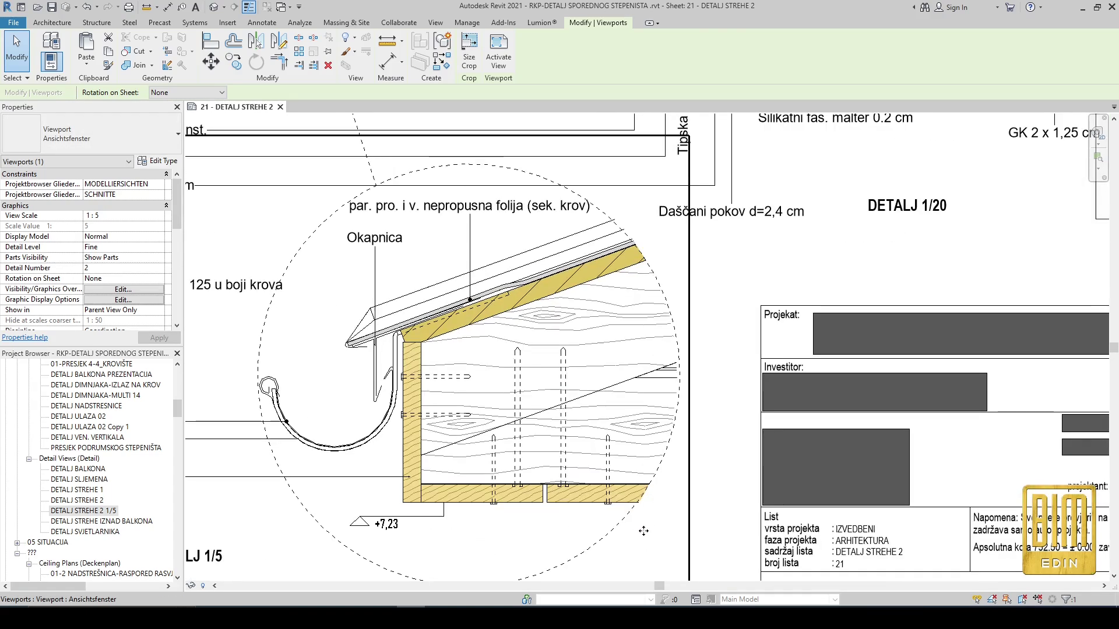
scroll(626, 233, up, 3)
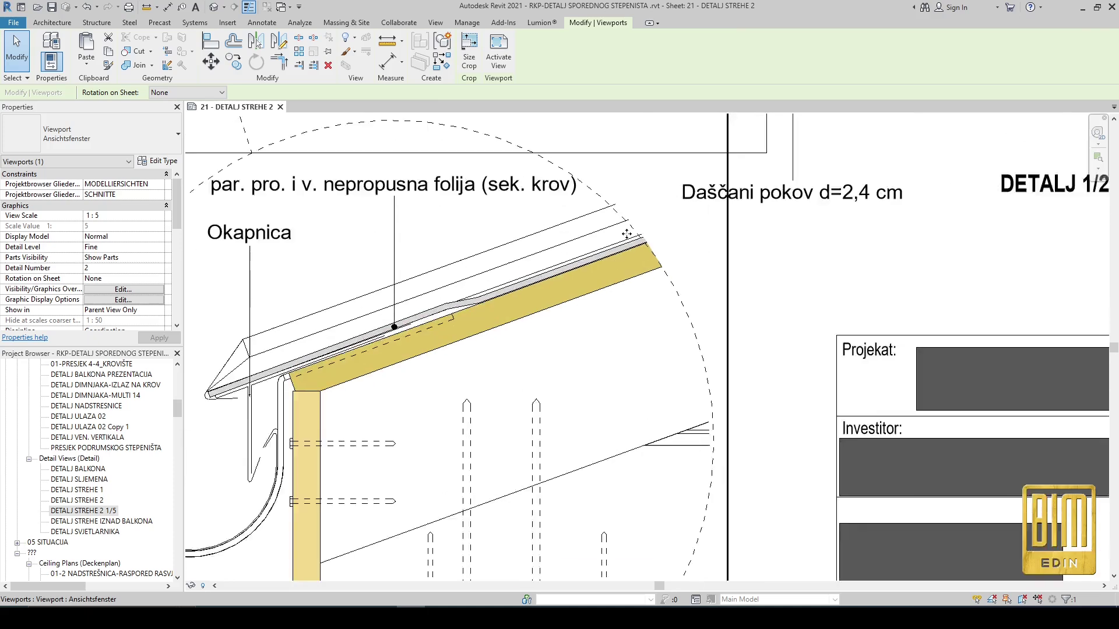
key(Left)
key(Up)
key(Up)
key(Right)
key(Right)
key(Right)
key(Left)
key(Left)
key(Left)
scroll(733, 289, down, 3)
scroll(678, 470, up, 1)
key(Right)
key(Right)
scroll(677, 470, down, 5)
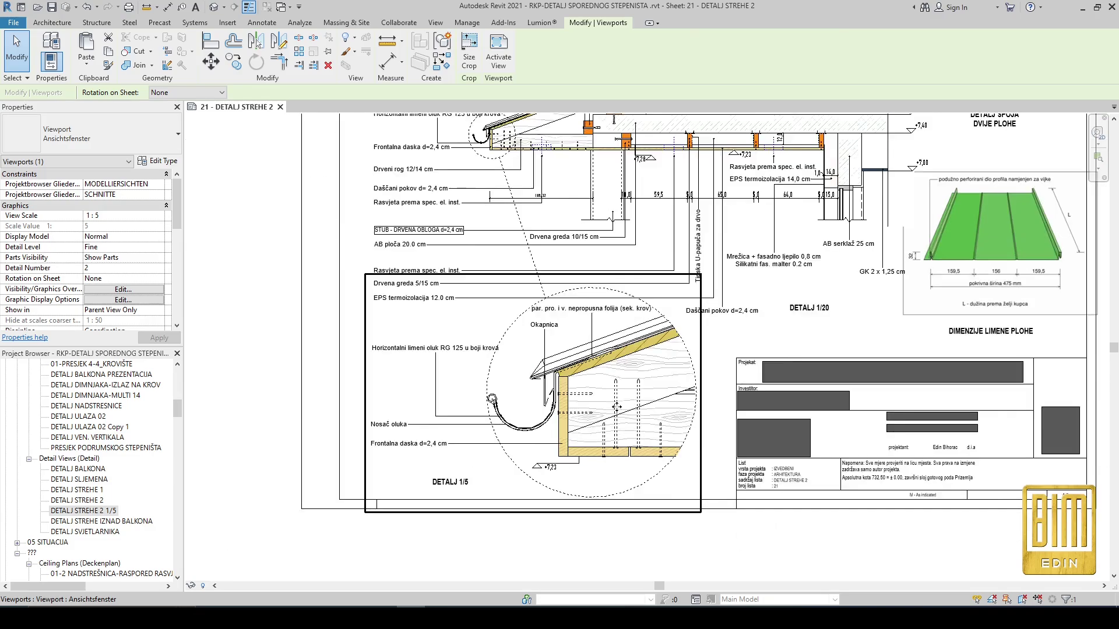
click(362, 357)
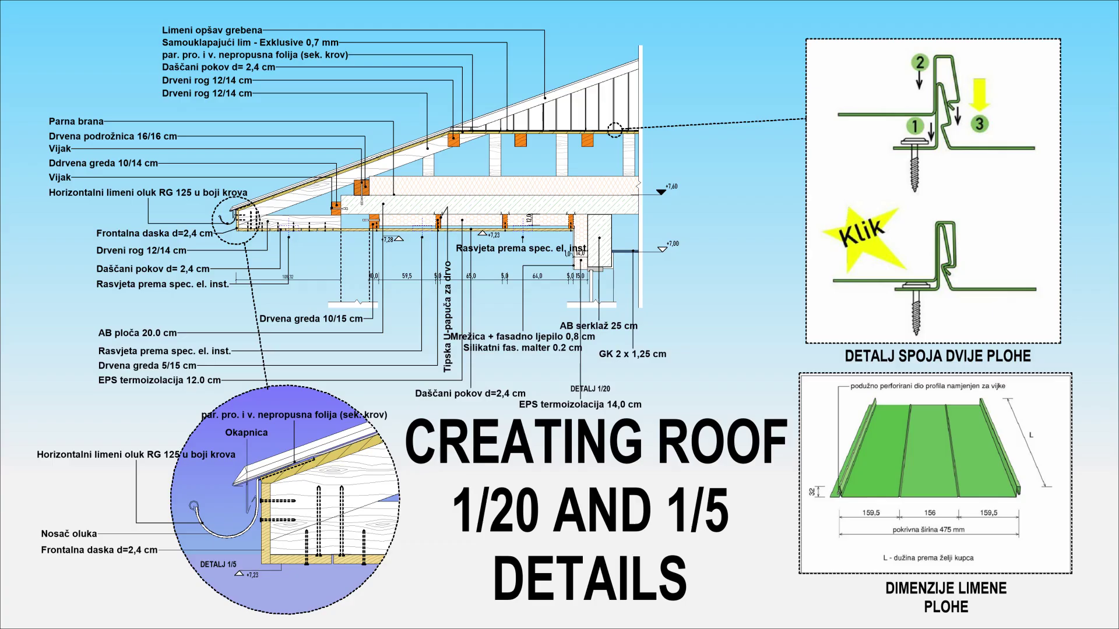